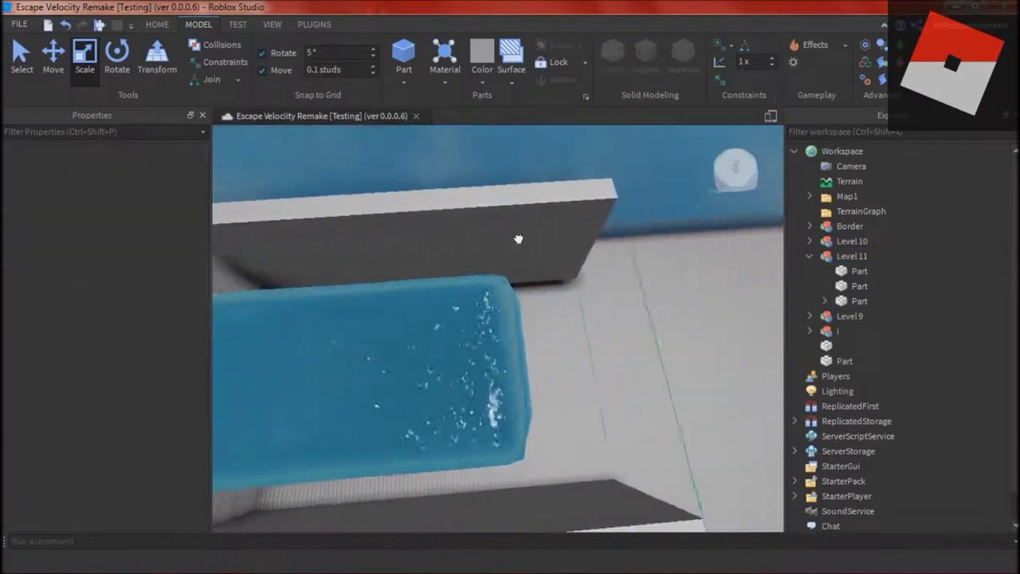
Adjust the size of the Level 11 pool's long side wall with the Scale tool.
drag(532, 241, 506, 244)
click(526, 263)
right_drag(526, 263, 584, 299)
drag(583, 299, 588, 300)
click(619, 329)
right_drag(619, 328, 594, 452)
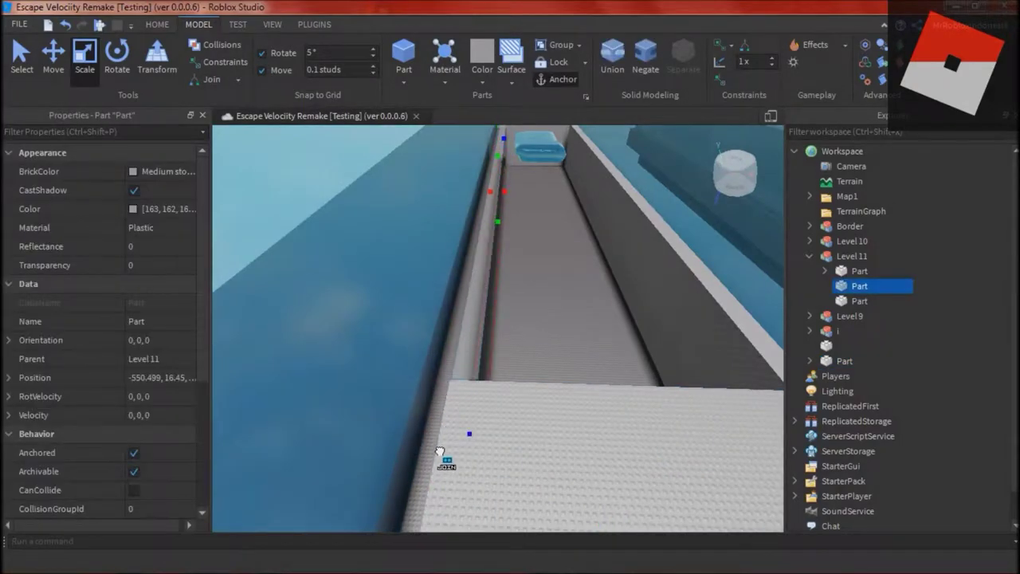
Resize the end platform's side so its edge lines up with the pool's outer wall.
click(440, 452)
right_drag(440, 452, 518, 317)
click(516, 319)
drag(519, 315, 523, 313)
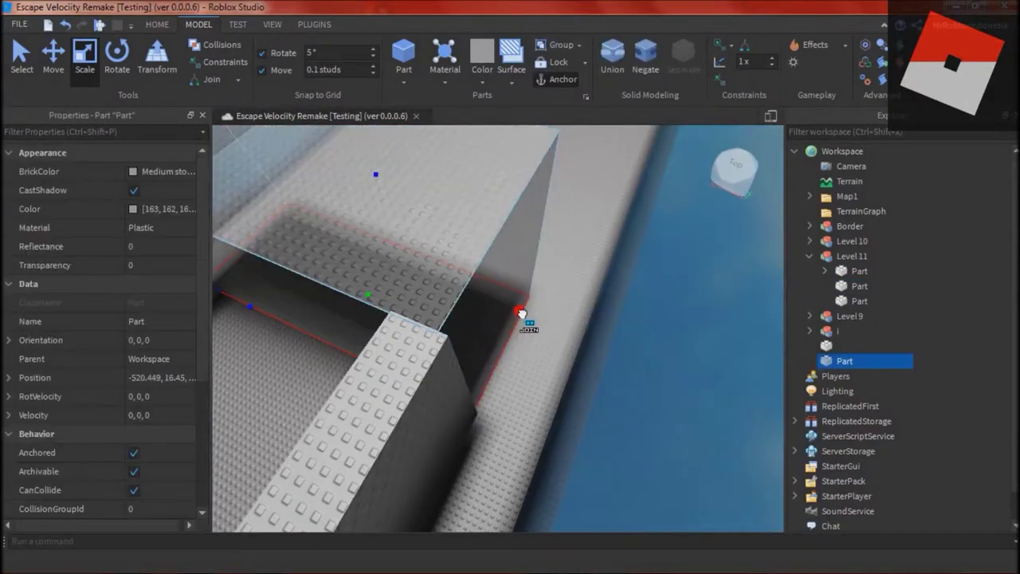
click(530, 358)
right_drag(530, 358, 530, 358)
key(w)
Open the Terrain Editor's region tools and stretch the selection region around the space between the pool walls.
click(157, 24)
click(320, 55)
scroll(455, 380, down, 5)
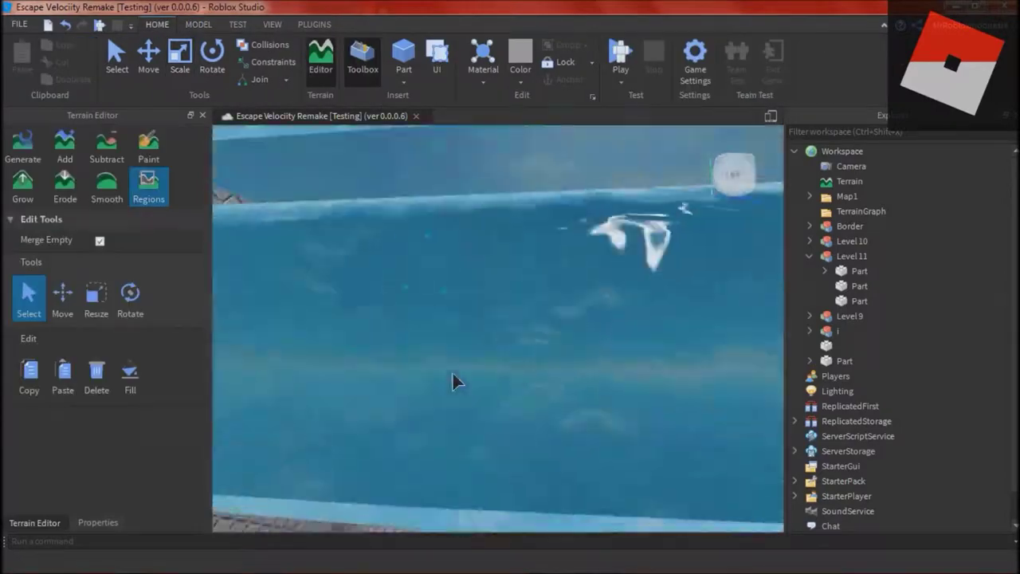
right_drag(447, 260, 479, 523)
drag(393, 358, 326, 364)
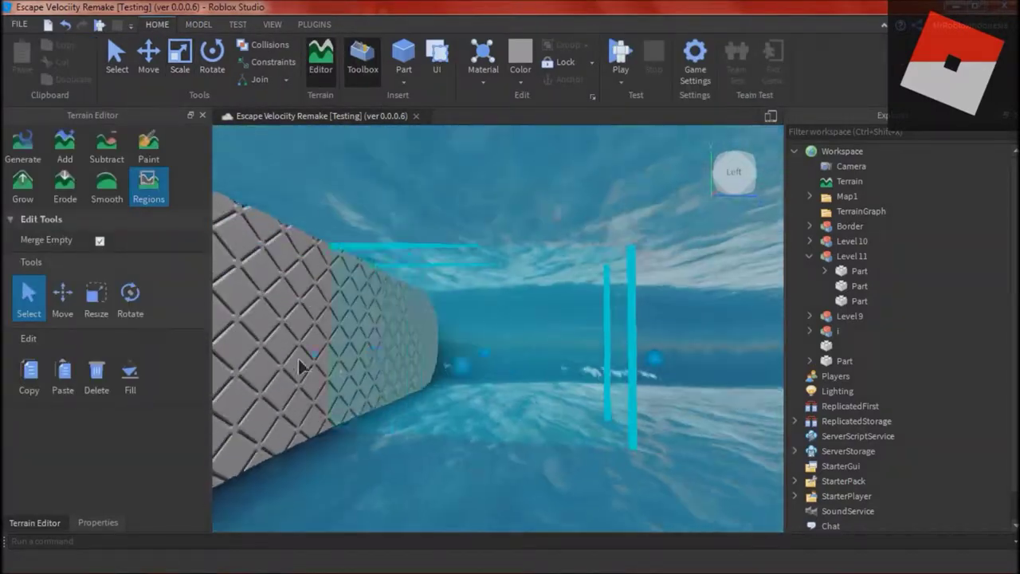
right_drag(326, 364, 464, 268)
drag(465, 268, 485, 273)
right_drag(486, 273, 536, 268)
drag(520, 314, 519, 457)
right_drag(520, 456, 414, 370)
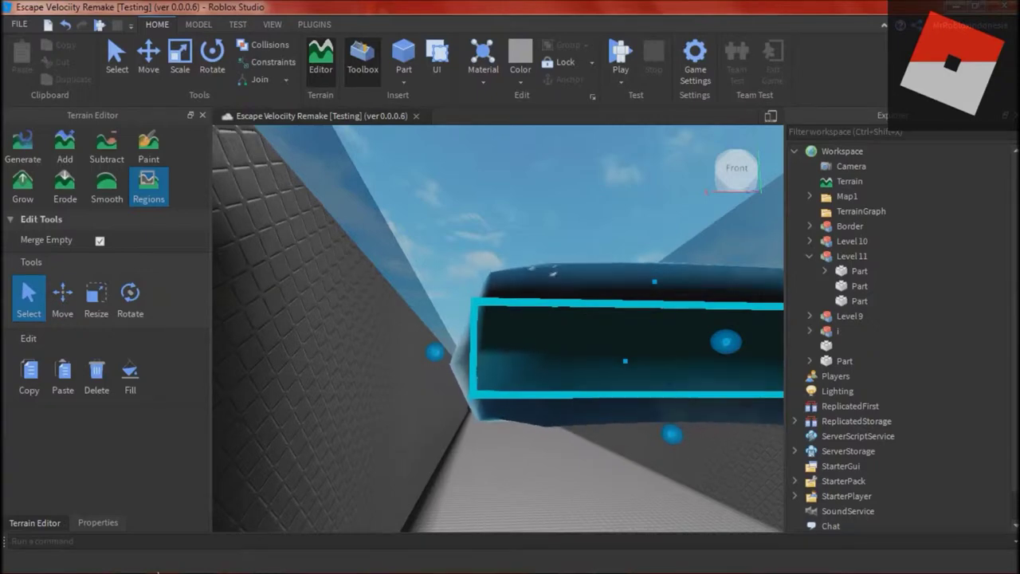
Fill the selected region between the pool walls with water terrain and switch to region resizing.
right_click(130, 562)
right_drag(438, 355, 465, 348)
key(d)
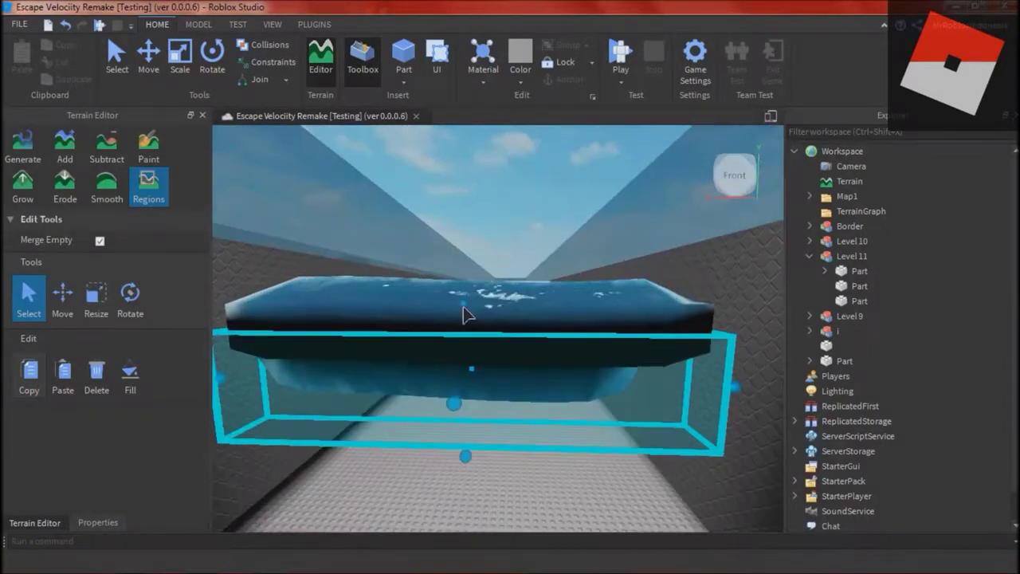
right_drag(463, 306, 569, 348)
key(w)
click(128, 379)
click(96, 300)
right_drag(319, 295, 655, 306)
click(838, 184)
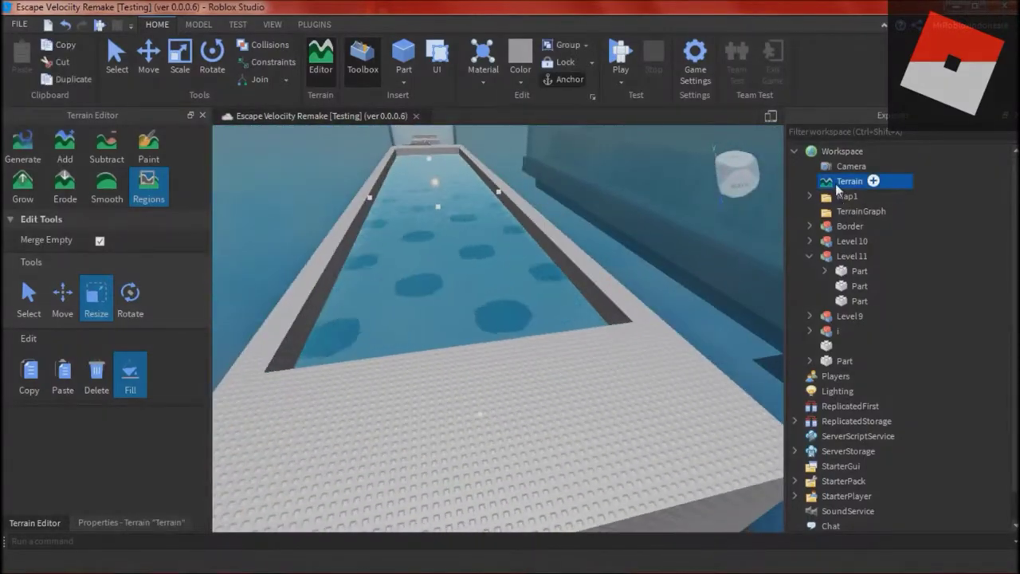
double_click(836, 185)
click(149, 148)
scroll(151, 285, down, 3)
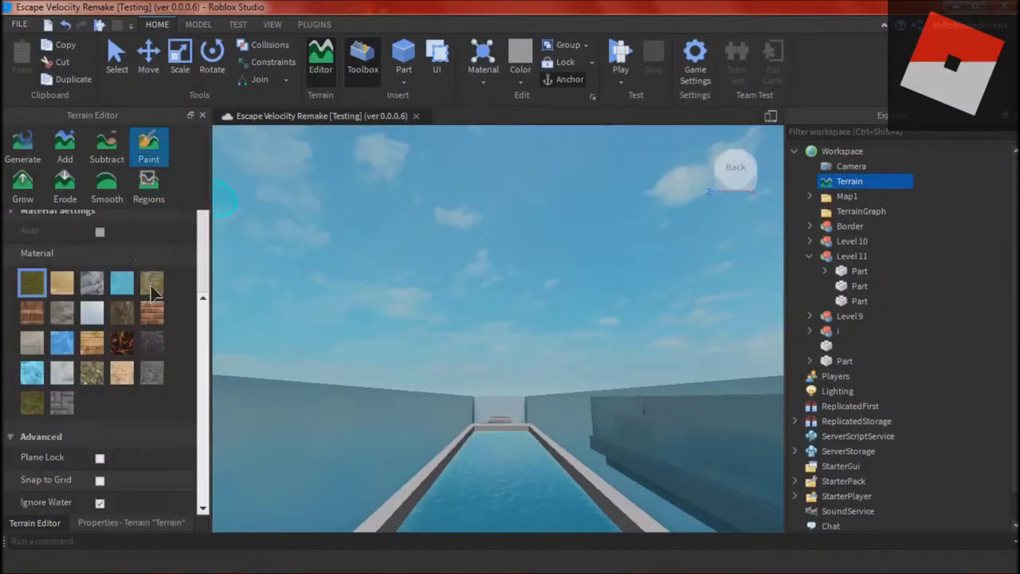
scroll(107, 287, up, 4)
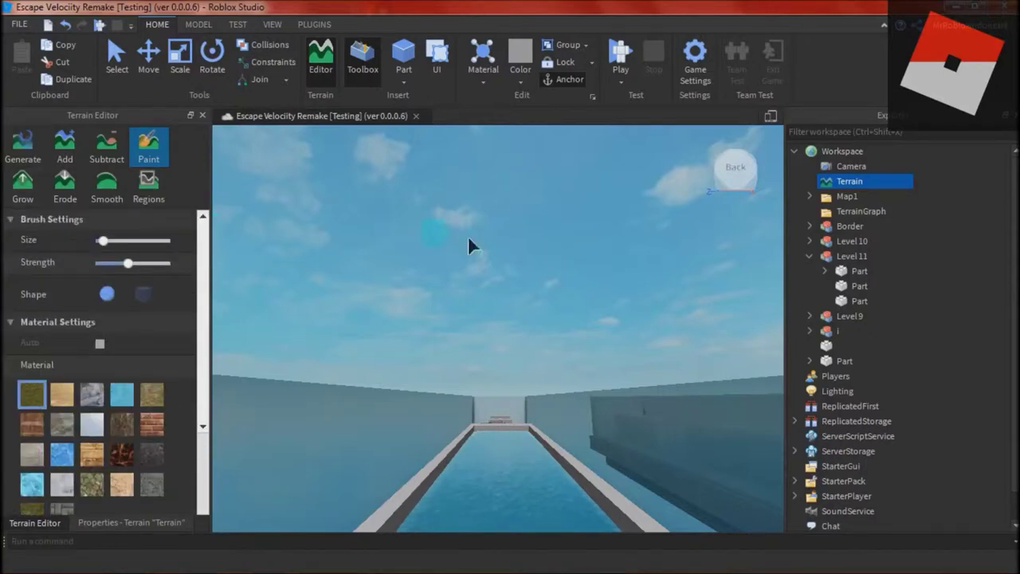
Activate the Scale tool and adjust the size of the pool's wall part.
click(199, 24)
click(84, 57)
click(535, 279)
right_drag(535, 279, 532, 279)
key(a)
click(484, 234)
right_drag(484, 233, 475, 317)
drag(498, 223, 498, 224)
Adjust the length of the Level 11 side wall where it meets the end platform, and deselect it.
right_drag(499, 224, 530, 385)
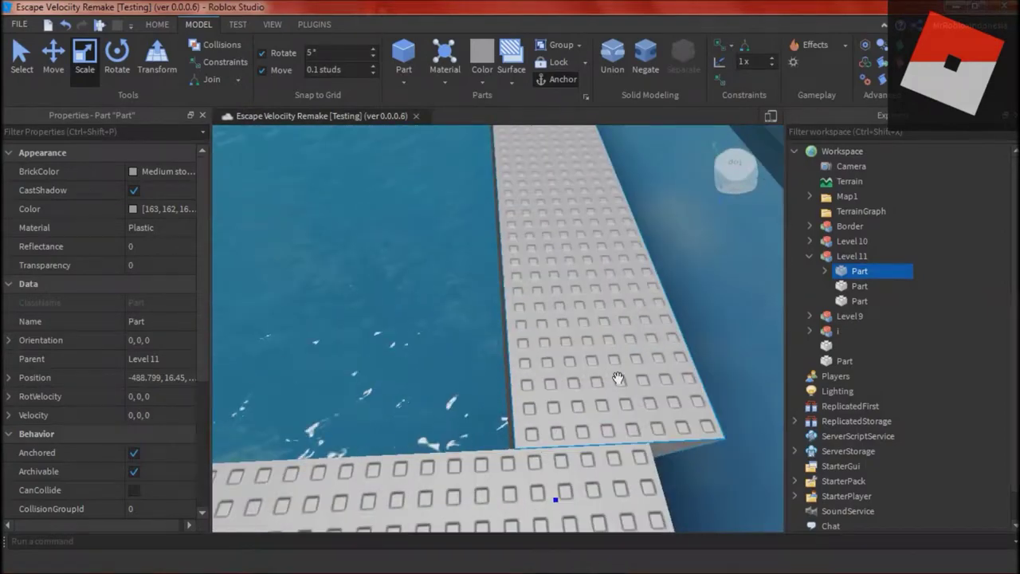
right_drag(645, 379, 571, 369)
drag(502, 504, 503, 500)
click(519, 433)
right_drag(519, 433, 487, 447)
Play-test from the current camera position by swimming through the pool, and stop the test.
click(157, 25)
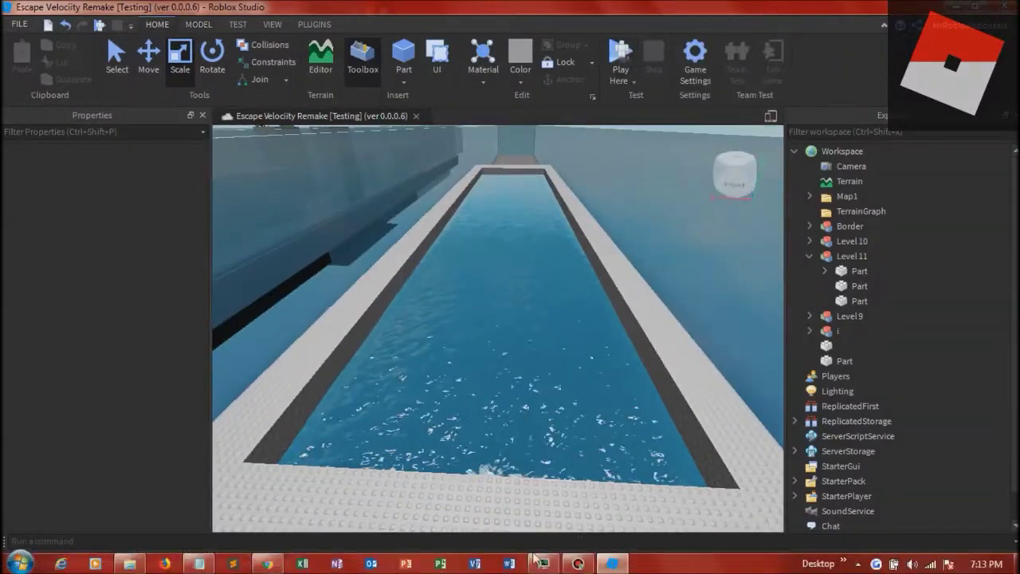
click(620, 57)
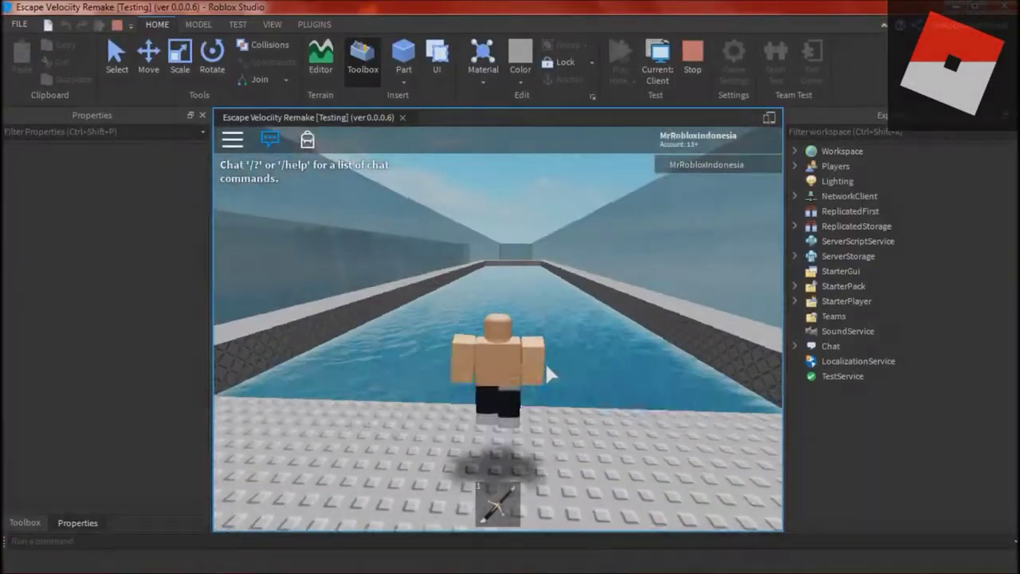
key(w)
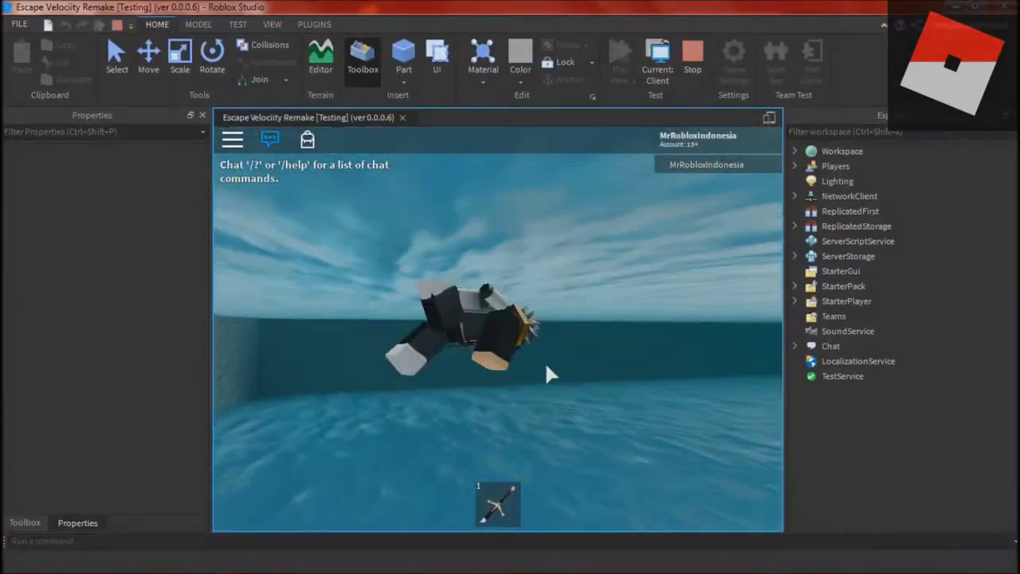
key(w)
key(space)
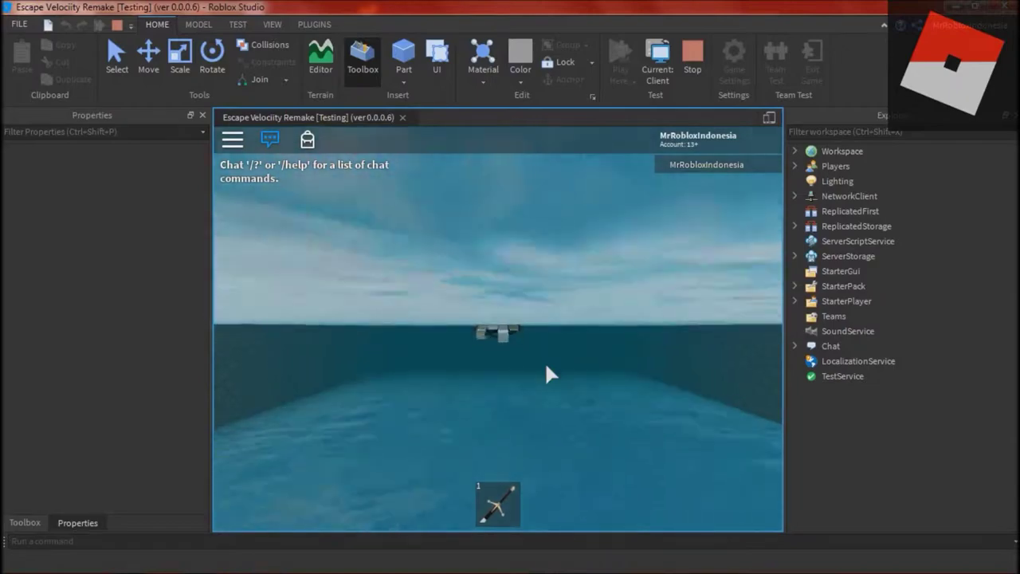
scroll(548, 369, up, 5)
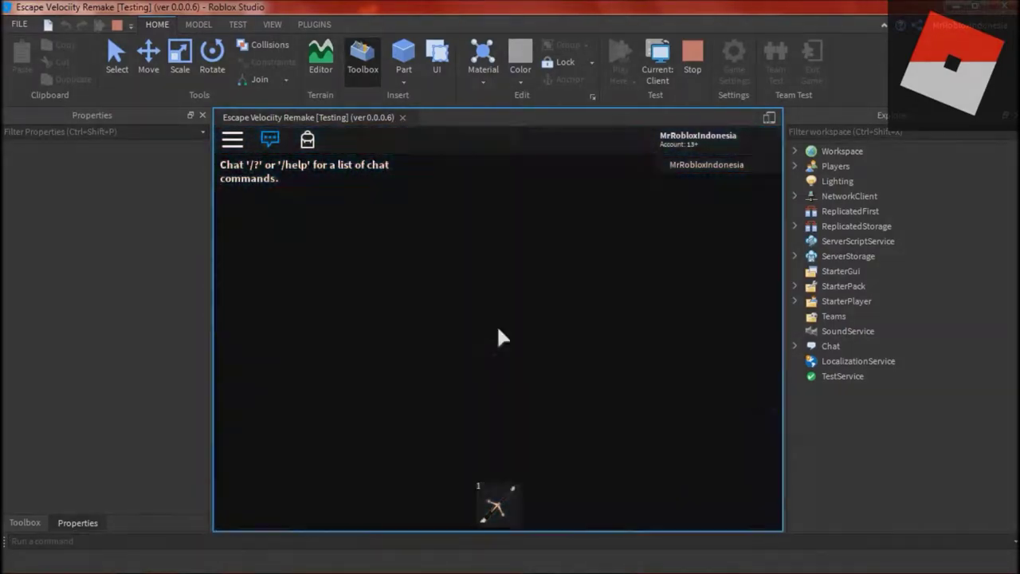
scroll(501, 338, down, 5)
click(692, 62)
Reopen the Terrain Editor's region tools with Fill and Resize active to edit the water in the pool.
right_drag(555, 317, 556, 311)
click(320, 61)
right_drag(448, 212, 448, 212)
click(149, 188)
click(130, 376)
right_drag(456, 306, 456, 305)
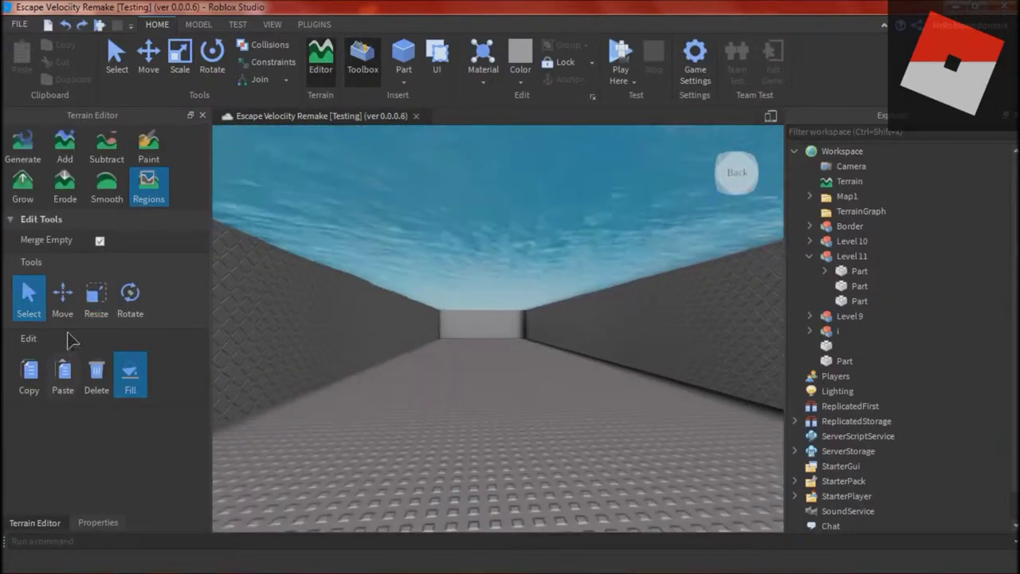
click(96, 299)
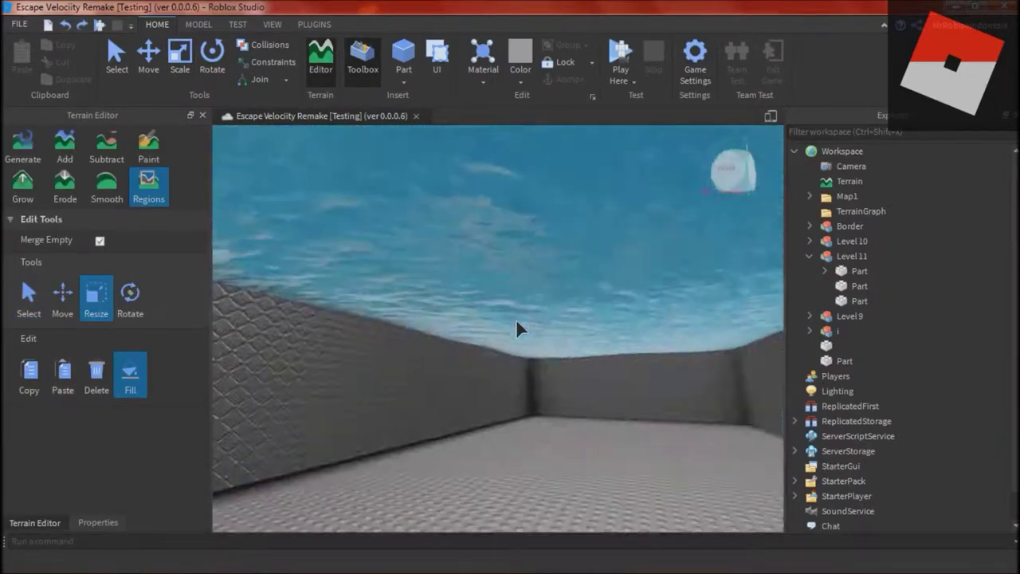
Fit the terrain region between the pool walls and fill it with water.
key(a)
key(q)
right_drag(556, 232, 609, 223)
key(a)
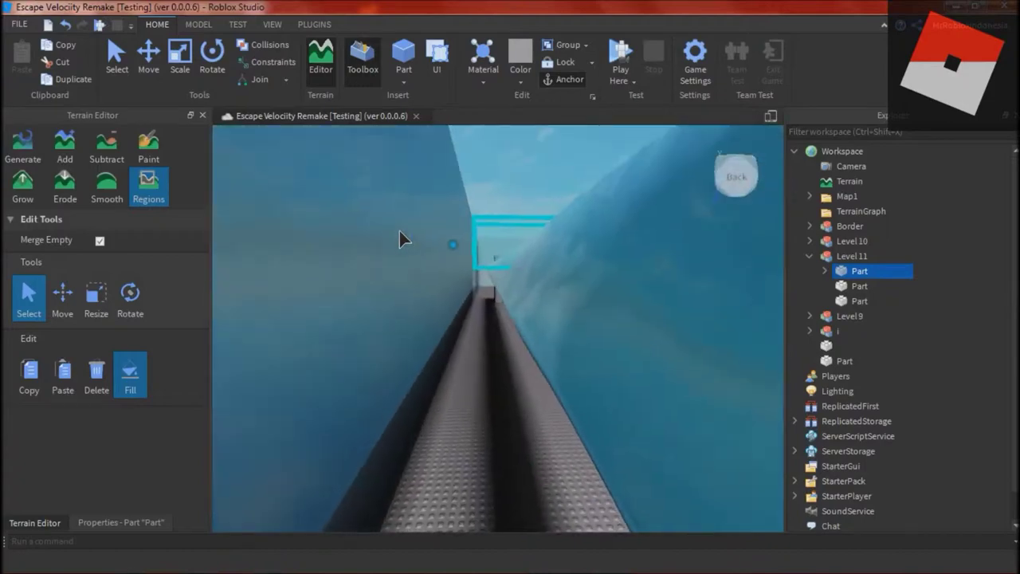
right_drag(401, 239, 510, 317)
right_click(497, 250)
right_drag(470, 283, 483, 289)
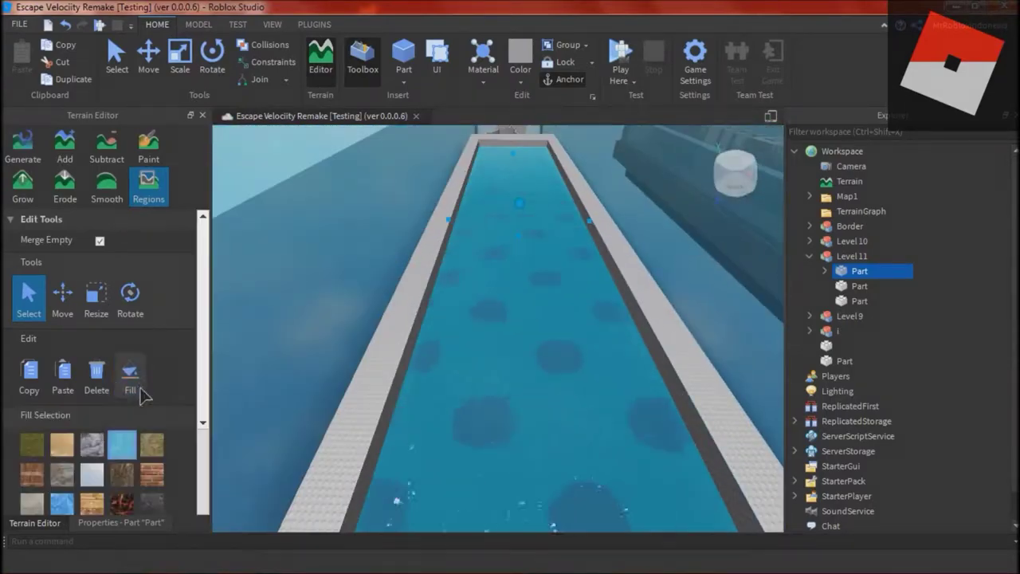
click(137, 388)
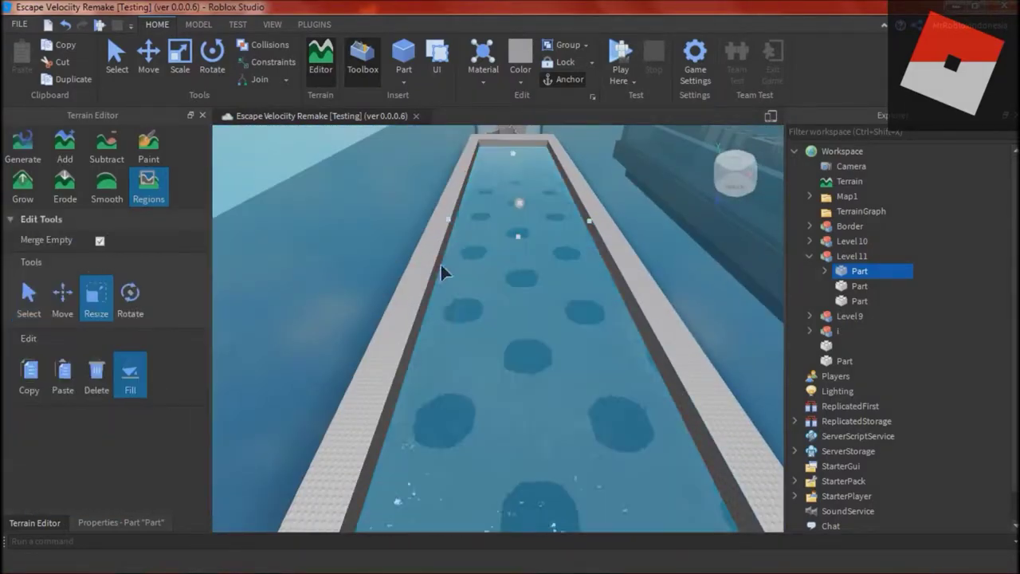
key(q)
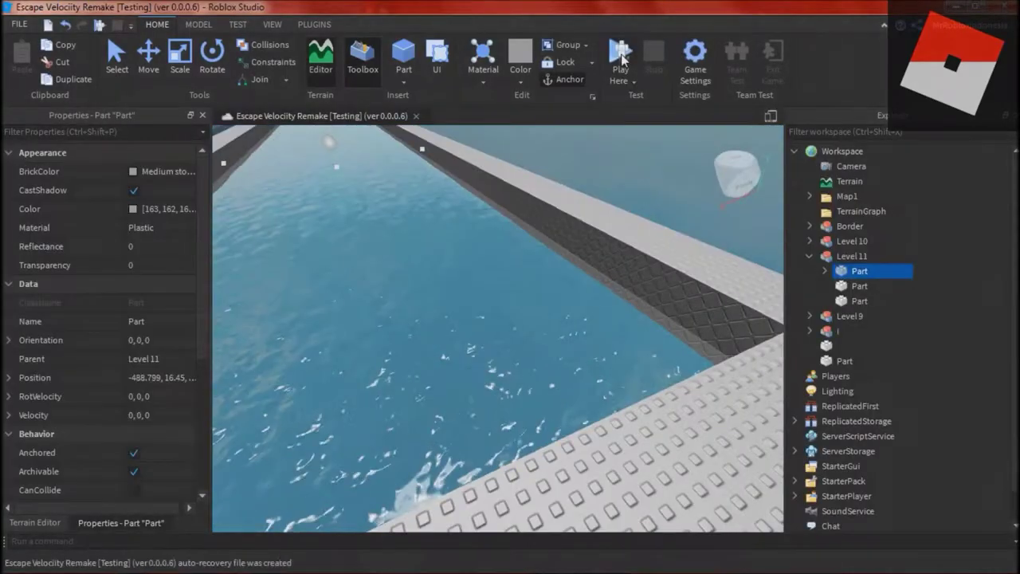
Play-test the refilled pool and return to editing with nothing selected.
click(620, 56)
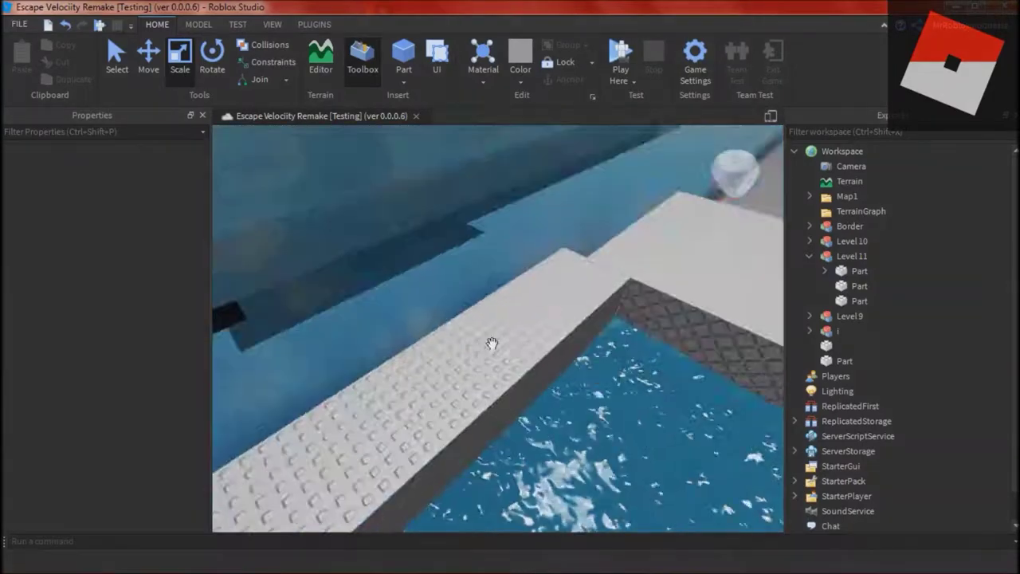
click(491, 344)
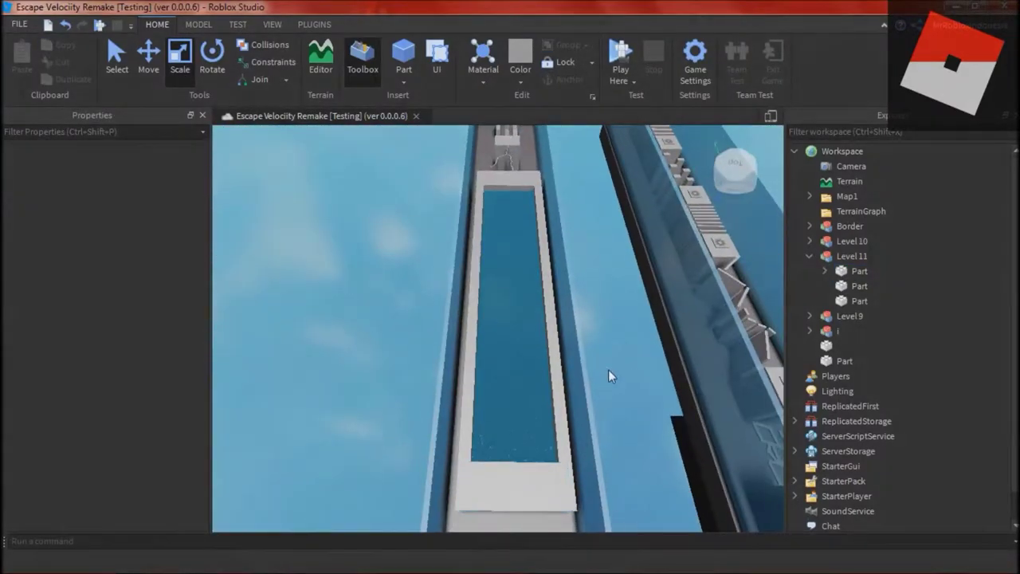
Switch to the web browser and search YouTube for "how to make a spleef game in roblox".
key(alt+Tab)
click(135, 8)
click(340, 72)
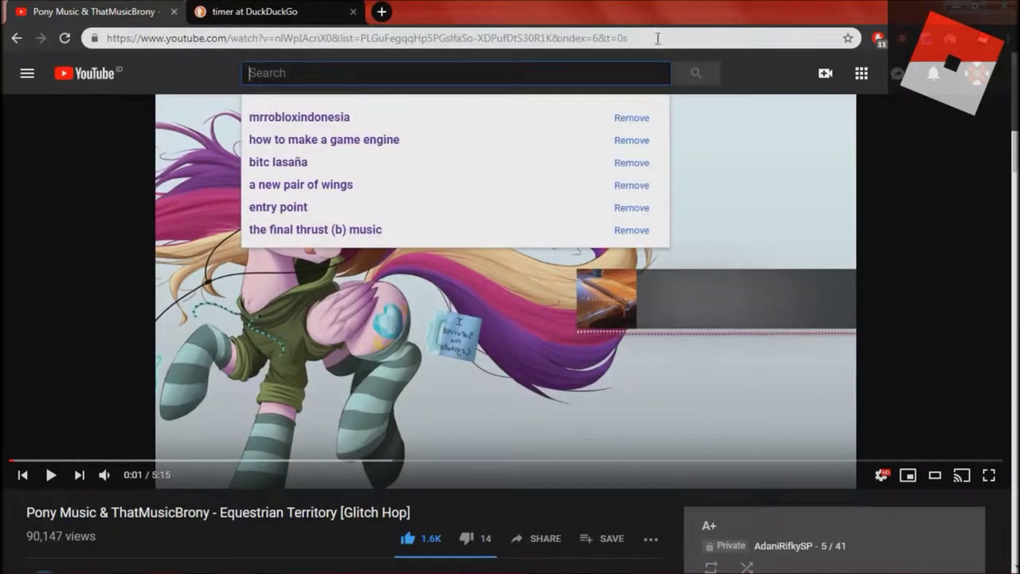
key(alt+Tab)
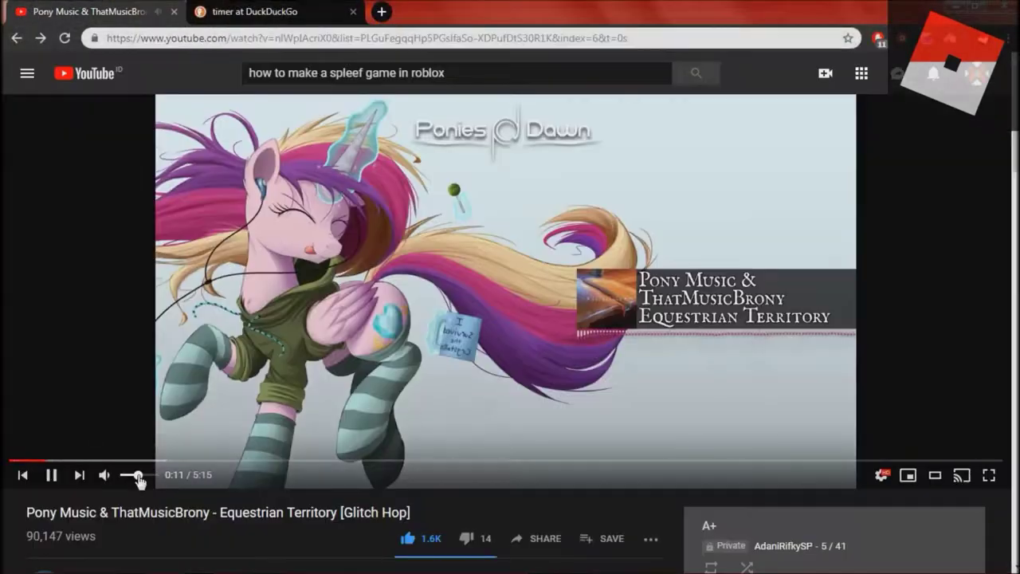
Switch back to Roblox Studio and add a small square part on the water beside the end platform.
key(alt+Tab)
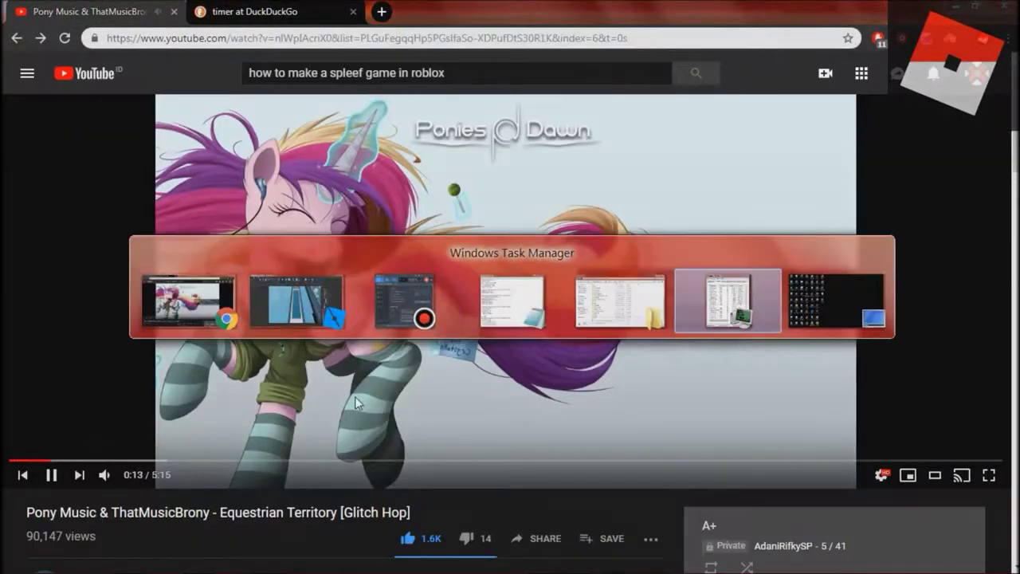
key(w)
right_drag(481, 230, 482, 230)
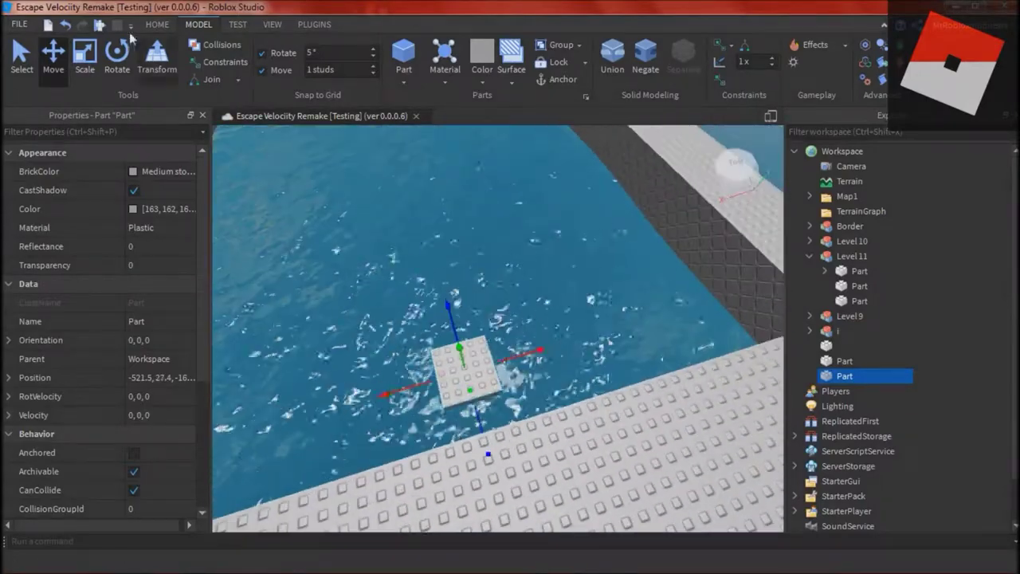
Play-test the level with the square part in the pool, and stop the test.
click(157, 24)
click(620, 54)
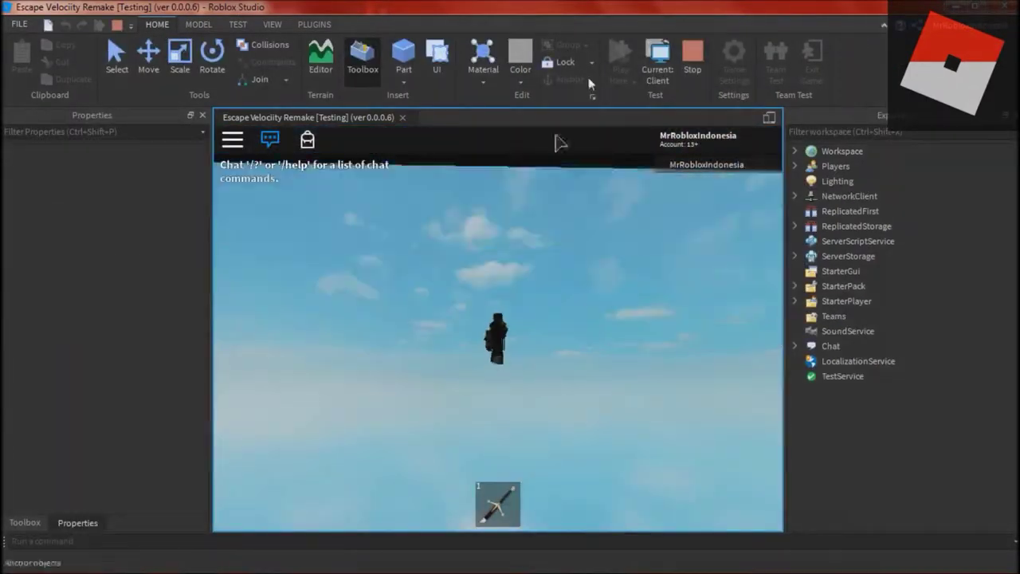
click(693, 56)
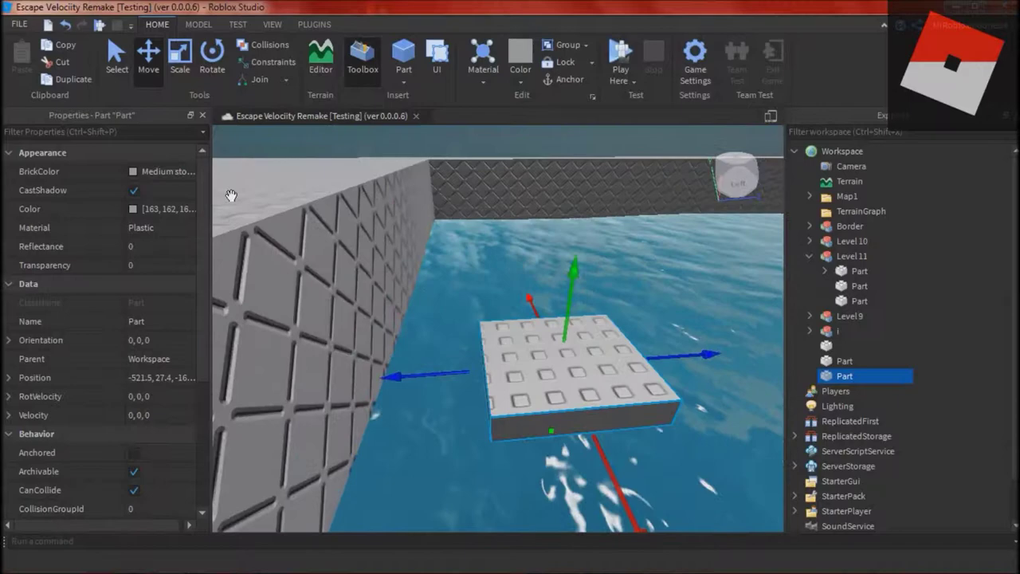
Set the move snap increment to 1 stud and activate the Move tool for the square part.
click(326, 68)
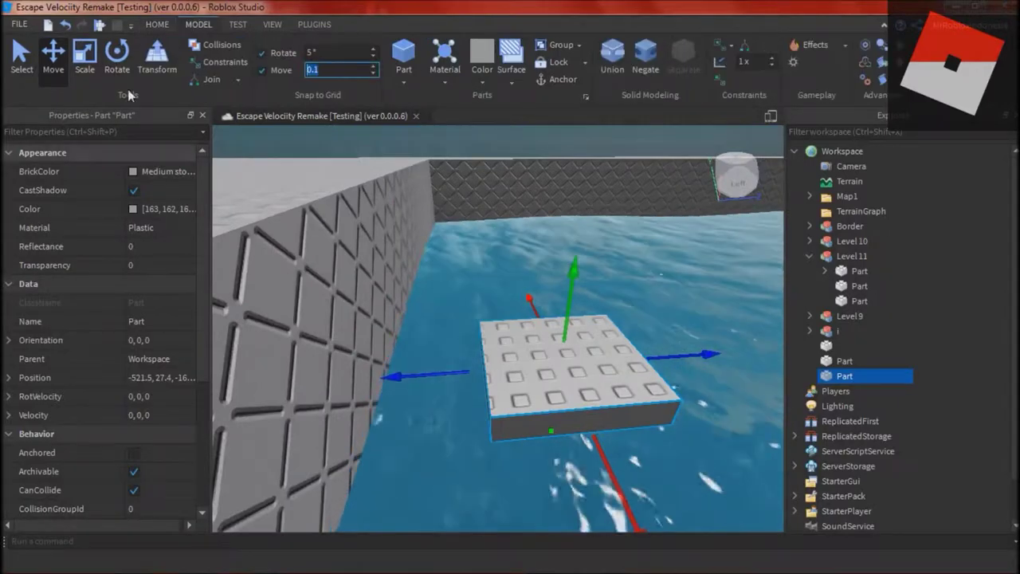
text(1)
key(Return)
click(85, 56)
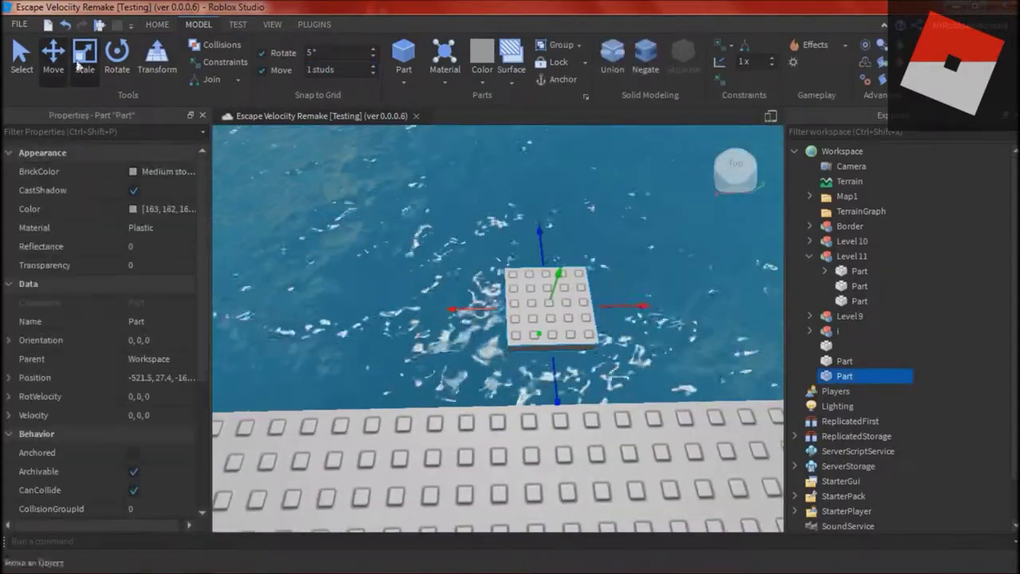
click(53, 56)
Duplicate the square part and rename the two parts as "Block1" and "Block 1".
click(160, 321)
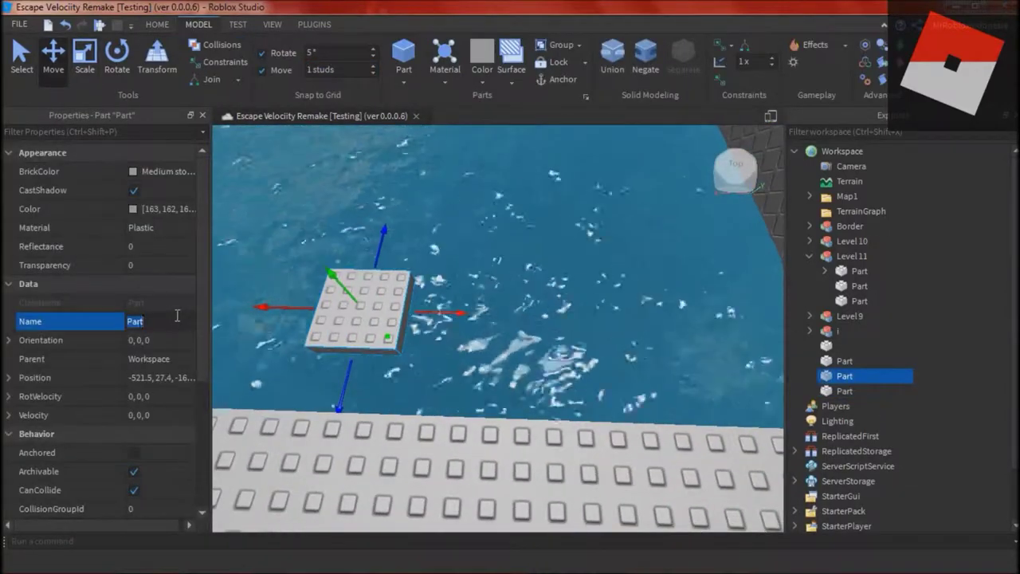
text(Block1)
key(Return)
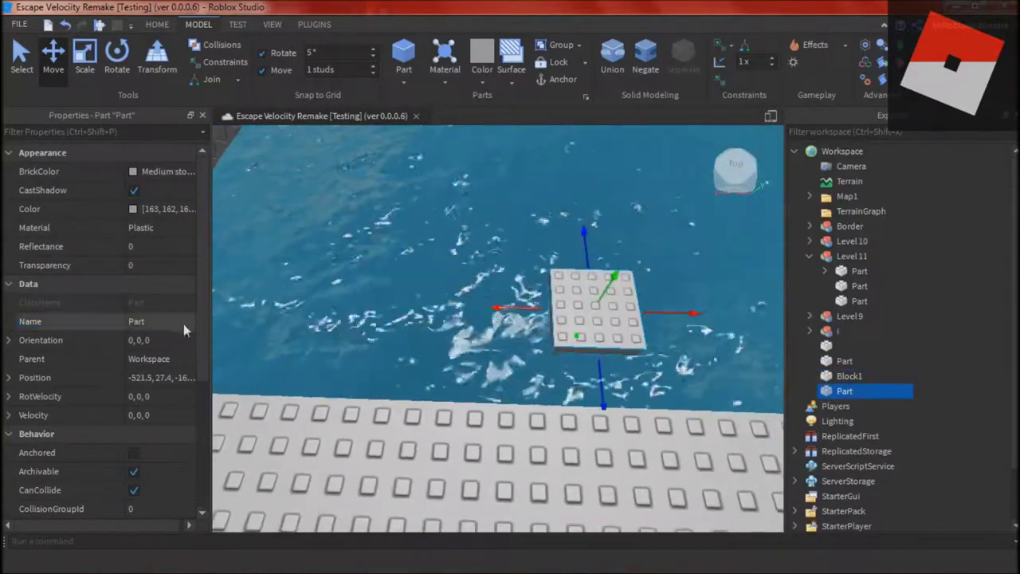
click(182, 322)
text(Block)
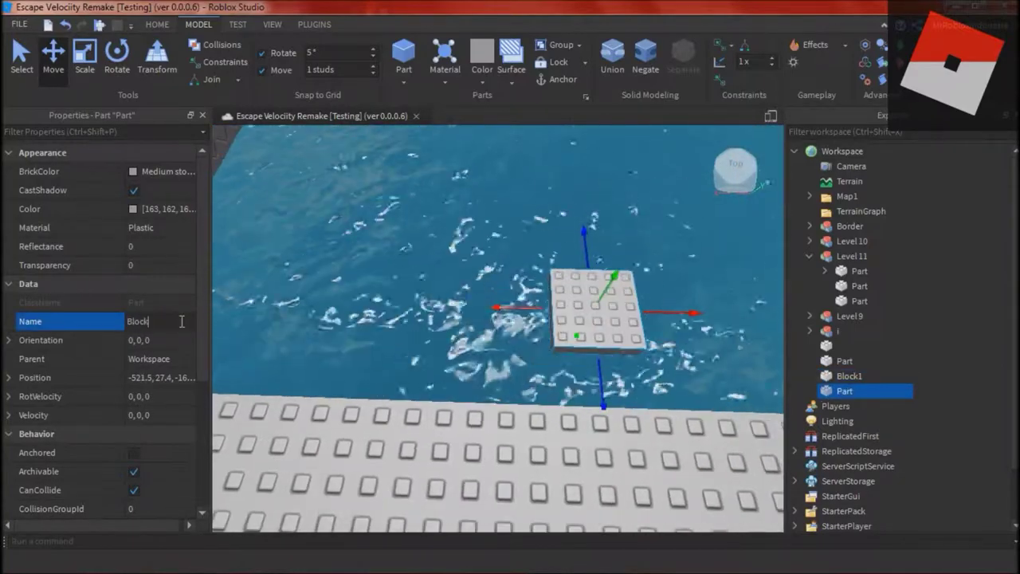
text( 1)
click(369, 226)
Move a square block sideways across the pool's width, parallel to the end platform.
right_drag(369, 226, 479, 239)
click(619, 258)
drag(659, 258, 566, 271)
right_drag(555, 228, 510, 239)
Duplicate the block twice and space the copies in a row parallel to the end platform.
key(ctrl+d)
drag(410, 292, 548, 288)
right_drag(548, 288, 494, 288)
right_drag(636, 289, 685, 287)
key(ctrl+d)
drag(504, 287, 641, 279)
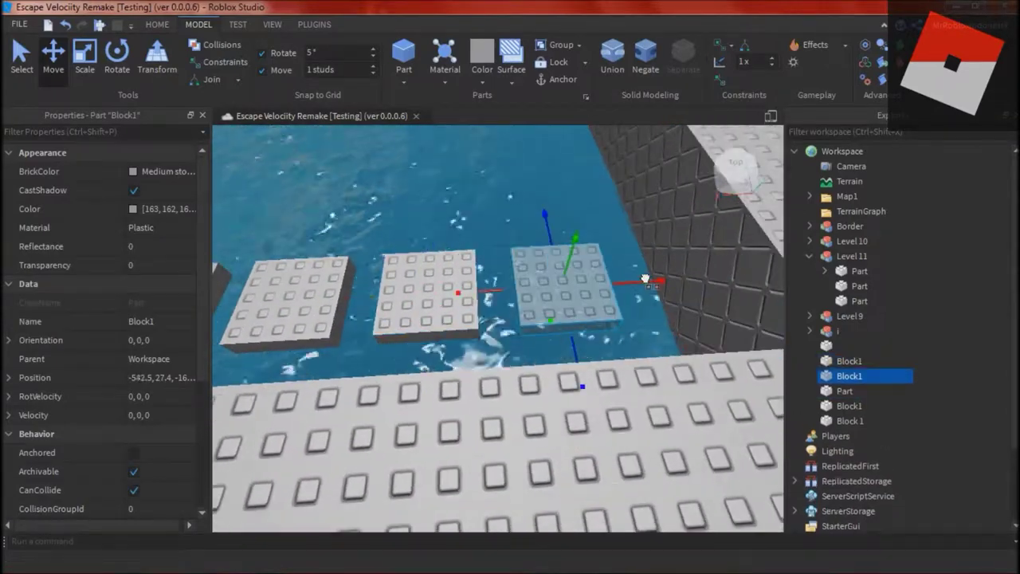
Duplicate the end block several times, placing the copies along the row toward both sides of the pool.
right_drag(604, 269, 519, 322)
click(563, 308)
key(ctrl+d)
click(530, 285)
click(607, 298)
key(ctrl+d)
drag(550, 301, 410, 317)
key(ctrl+d)
click(535, 240)
Shift individual blocks in the row sideways to even out the gaps near the side wall.
right_drag(540, 231, 548, 357)
click(510, 358)
ctrl+click(455, 358)
drag(445, 361, 412, 358)
right_drag(412, 358, 470, 355)
click(432, 356)
drag(375, 357, 341, 357)
click(501, 296)
click(508, 350)
drag(466, 358, 515, 360)
click(555, 269)
key(d)
click(547, 364)
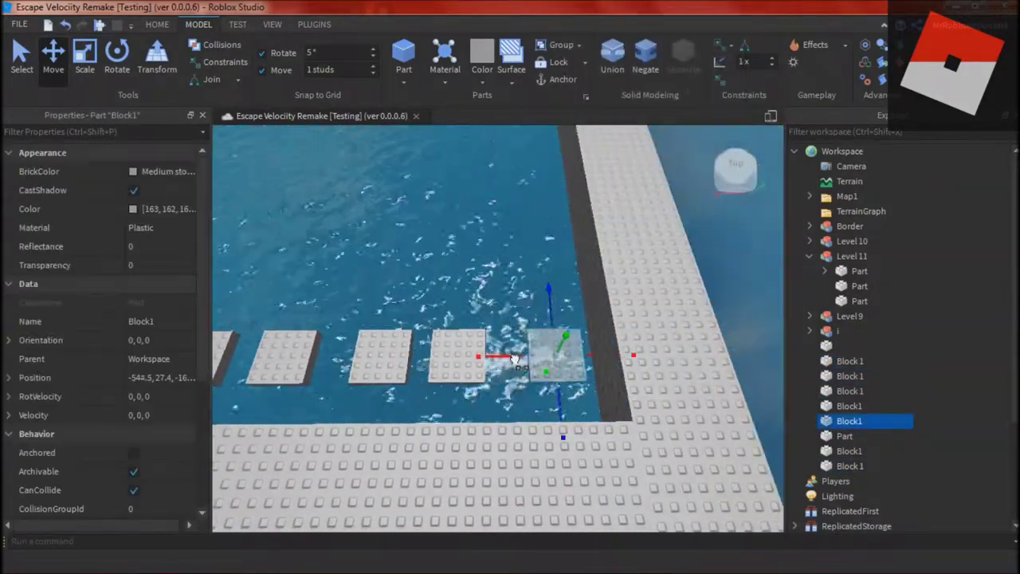
Duplicate a block near the row's middle and place the copy in the remaining gap to complete eight blocks.
right_drag(514, 360, 458, 362)
click(539, 364)
key(d)
mouse_move(570, 363)
mouse_down()
mouse_move(559, 364)
mouse_move(575, 358)
mouse_up()
click(554, 370)
click(544, 368)
click(522, 358)
key(a)
click(411, 357)
key(ctrl+d)
drag(453, 362, 528, 363)
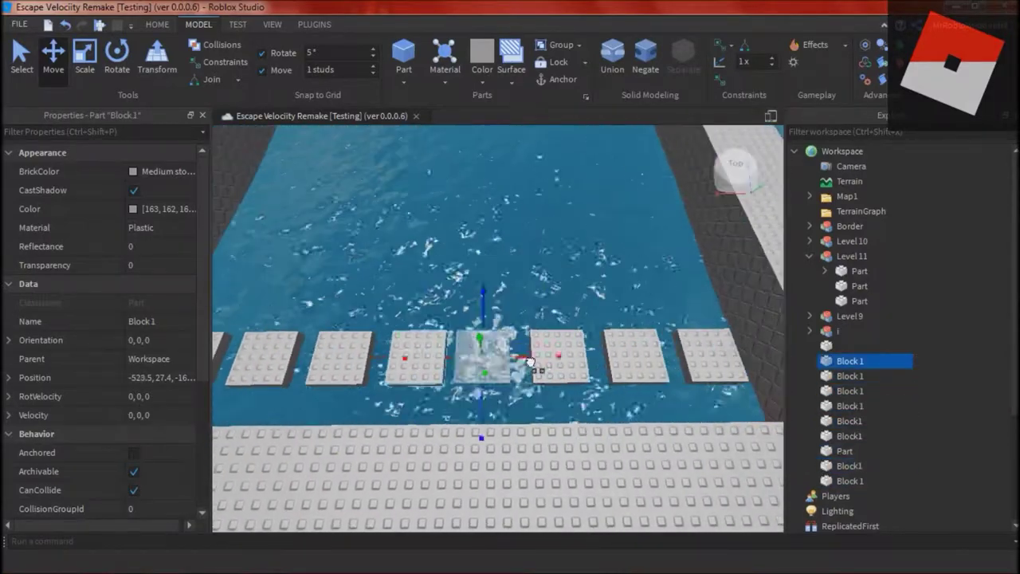
Select the whole row of eight blocks and duplicate it twice to form three parallel rows.
click(535, 283)
scroll(536, 284, down, 3)
scroll(535, 284, up, 2)
right_drag(536, 283, 608, 404)
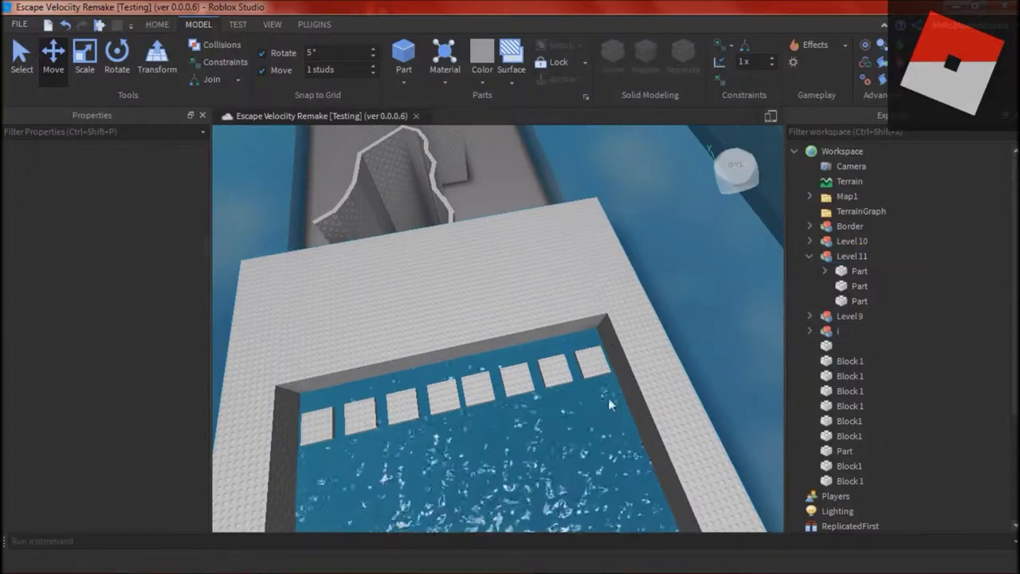
drag(953, 365, 872, 437)
ctrl+click(855, 466)
ctrl+click(855, 482)
key(a)
right_drag(597, 434, 681, 446)
key(ctrl+d)
drag(526, 328, 654, 328)
key(ctrl+d)
right_drag(653, 328, 659, 354)
click(566, 243)
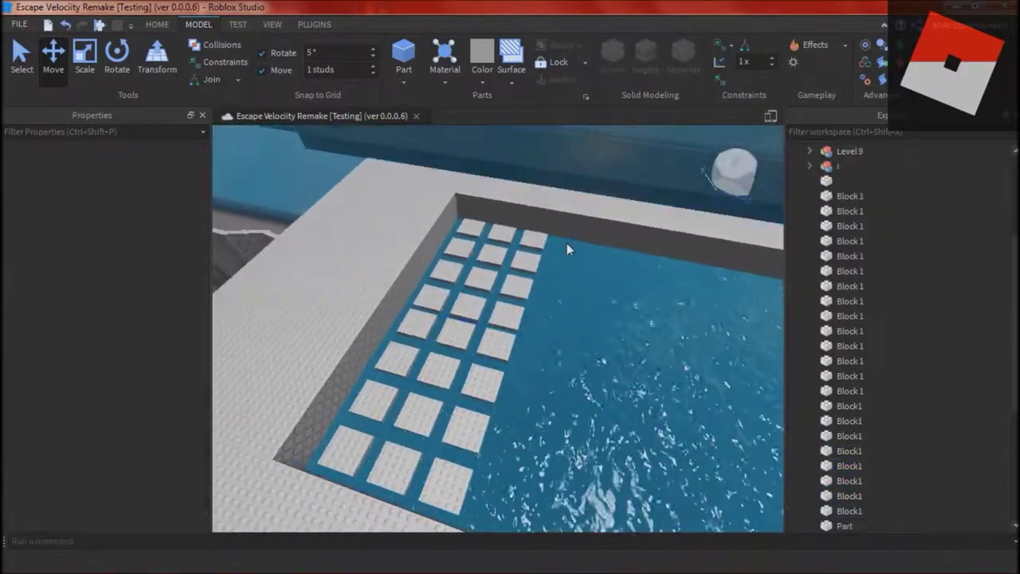
Select all 24 blocks and duplicate the three-row group twice further along the pool.
click(596, 199)
drag(510, 486, 605, 255)
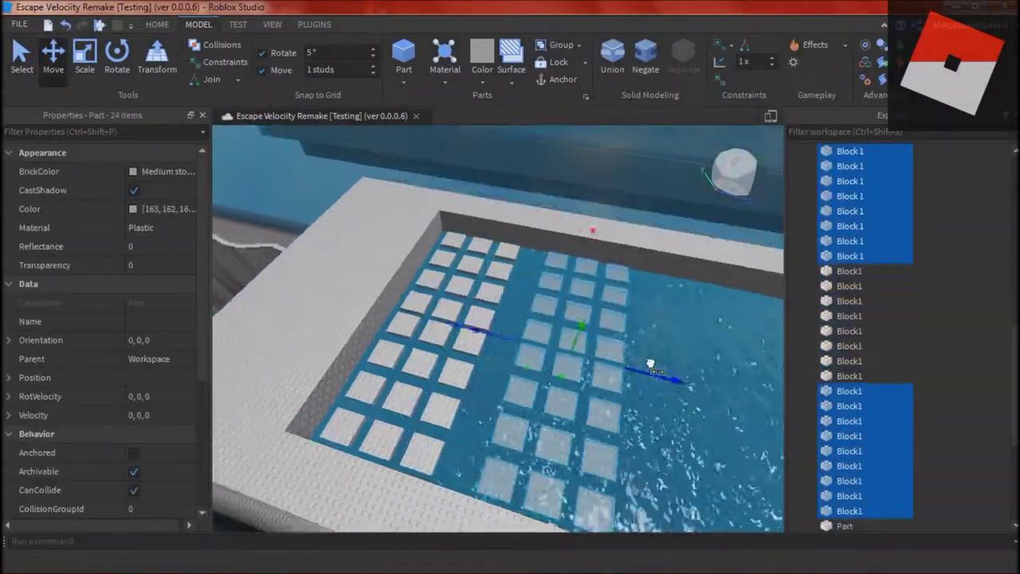
drag(650, 364, 626, 365)
key(ctrl+d)
scroll(626, 364, down, 1)
drag(510, 357, 581, 376)
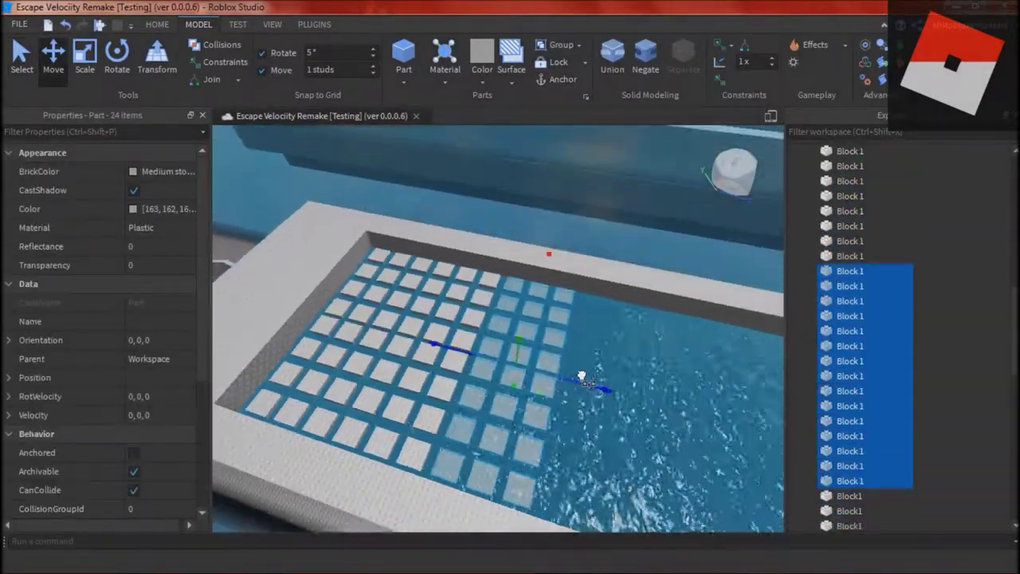
Select a larger group of block rows and duplicate it along the pool's length.
right_drag(669, 302, 645, 299)
drag(645, 299, 528, 455)
right_drag(656, 416, 649, 318)
drag(648, 250, 355, 515)
right_drag(446, 382, 505, 316)
drag(505, 317, 727, 330)
key(ctrl+z)
key(ctrl+d)
drag(485, 321, 715, 312)
Select the last two rows, 16 blocks in total, and duplicate them toward the pool's far end.
click(703, 277)
right_drag(702, 277, 621, 252)
drag(621, 253, 498, 470)
right_drag(527, 398, 594, 247)
drag(595, 247, 501, 478)
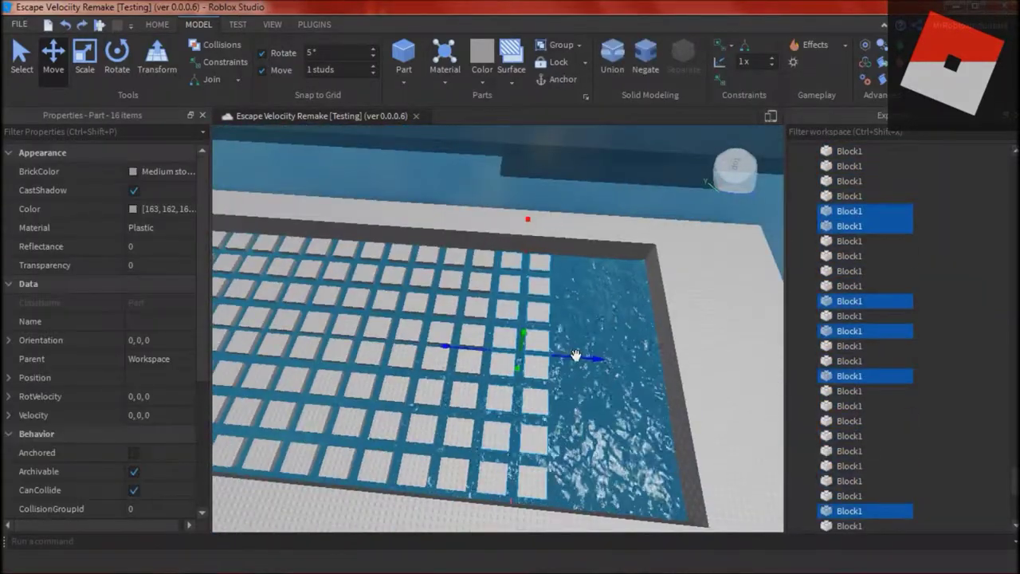
key(ctrl+d)
drag(586, 357, 649, 359)
Duplicate the last row of eight blocks toward the end wall to finish covering the pool.
click(659, 316)
right_drag(659, 316, 579, 150)
drag(579, 150, 499, 491)
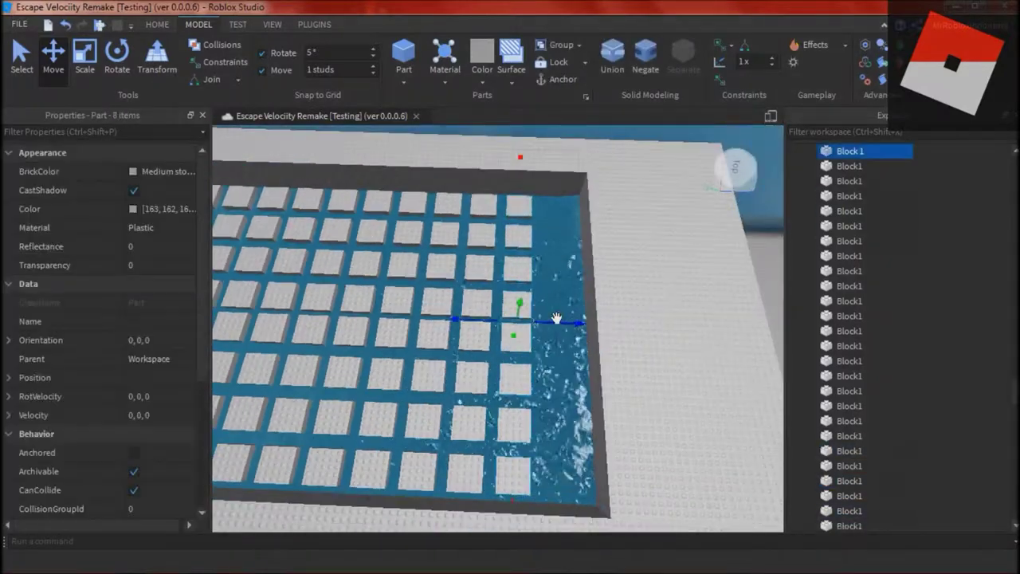
click(553, 227)
key(s)
right_drag(554, 227, 552, 219)
scroll(554, 223, down, 2)
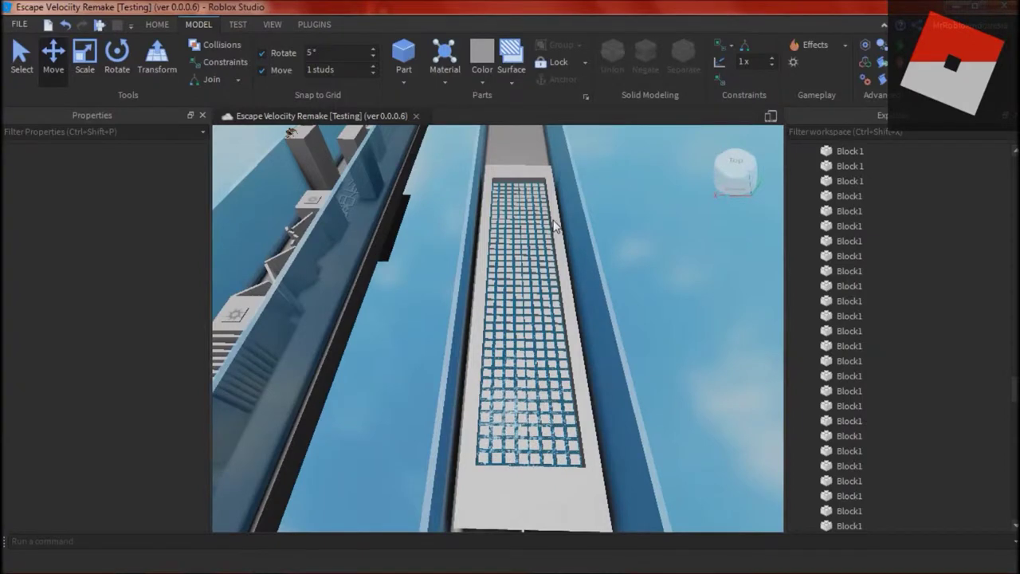
Undo all the block duplications and the renaming, back to the original small square part.
key(ctrl+z)
key(ctrl+z)
key(ctrl+z)
key(ctrl+z)
key(ctrl+z)
key(ctrl+z)
key(ctrl+z)
key(ctrl+z)
key(ctrl+z)
key(ctrl+z)
key(ctrl+z)
key(ctrl+z)
key(ctrl+z)
key(ctrl+z)
key(ctrl+z)
key(ctrl+z)
key(ctrl+z)
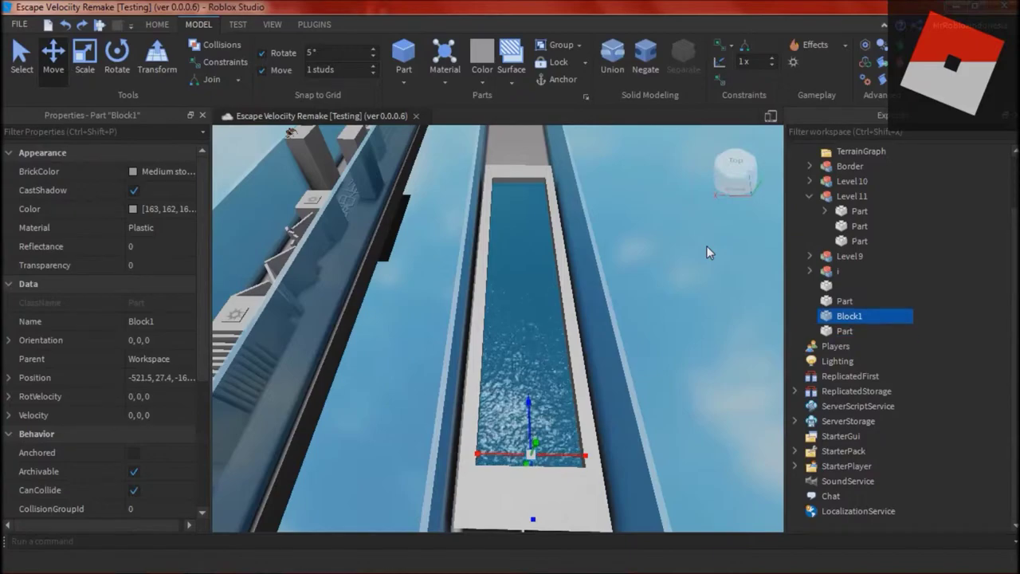
key(ctrl+z)
key(ctrl+z)
Scale the small square part to roughly double its width and length.
scroll(589, 263, up, 6)
right_drag(603, 253, 549, 292)
click(496, 344)
key(ctrl+3)
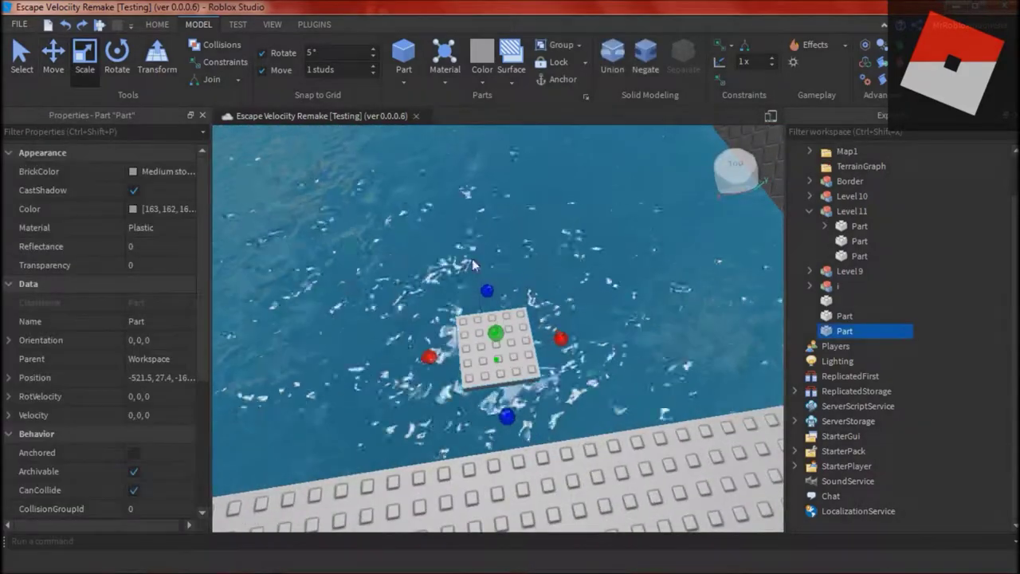
drag(487, 290, 478, 228)
drag(428, 318, 370, 323)
drag(550, 302, 592, 296)
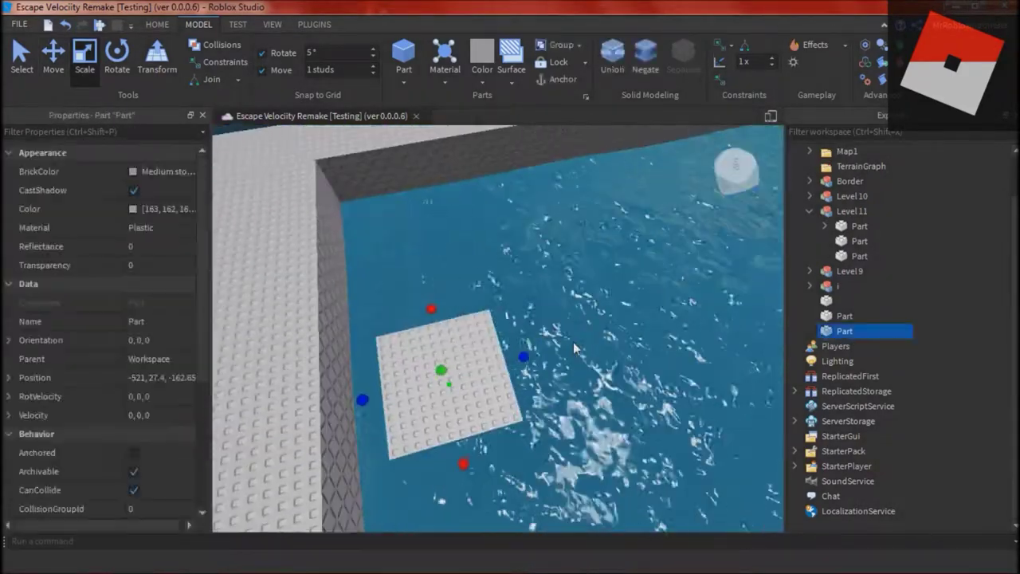
Rename the enlarged square part as "Block1".
click(160, 321)
text(Block1)
key(Return)
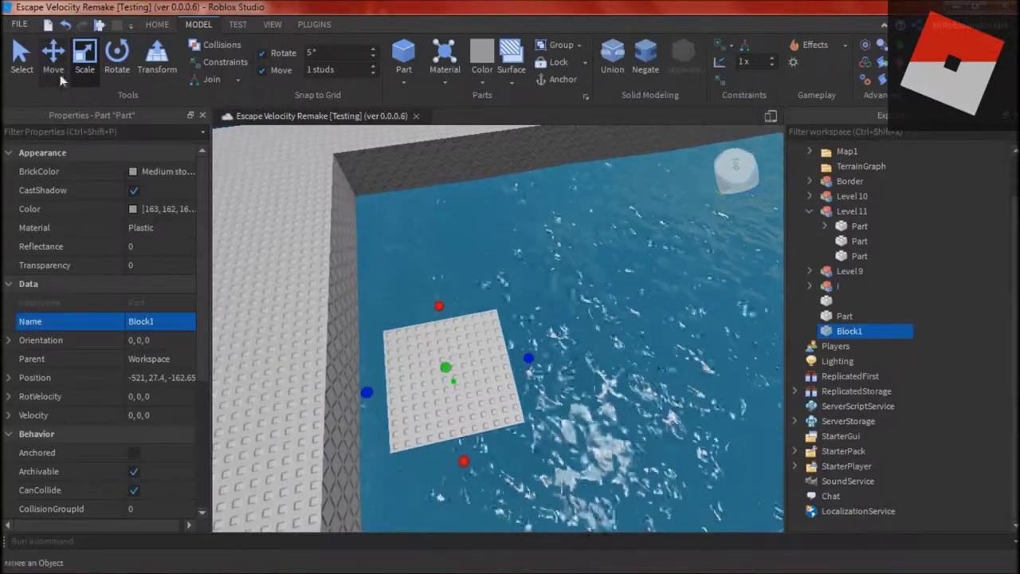
Duplicate the large block and space the copies into a row of three across the pool's width.
click(60, 77)
right_drag(383, 319, 510, 335)
key(ctrl+d)
drag(515, 397, 624, 430)
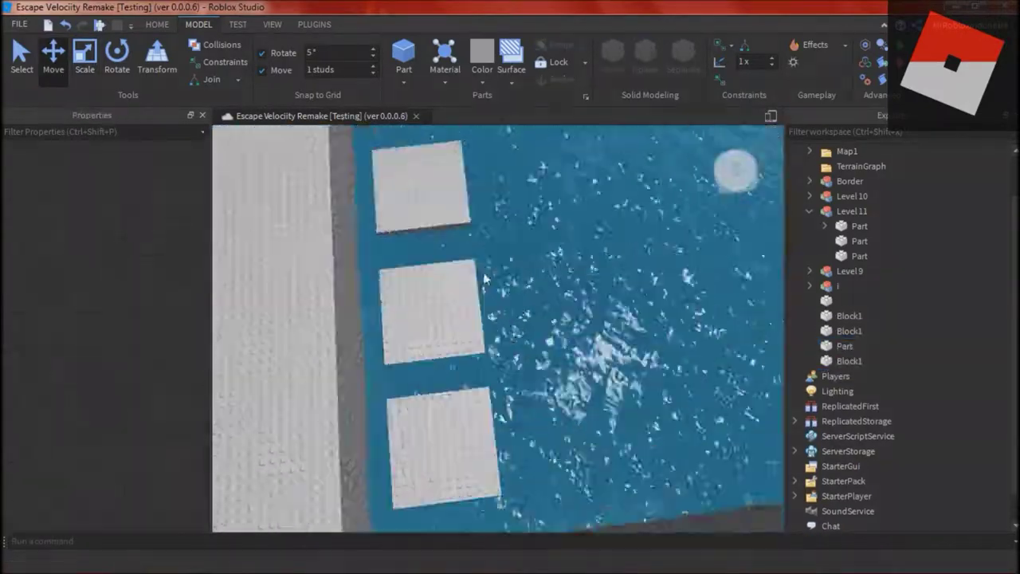
Select the three large blocks and duplicate them as a second row further into the pool.
scroll(507, 272, down, 3)
click(444, 273)
ctrl+click(402, 449)
ctrl+click(446, 367)
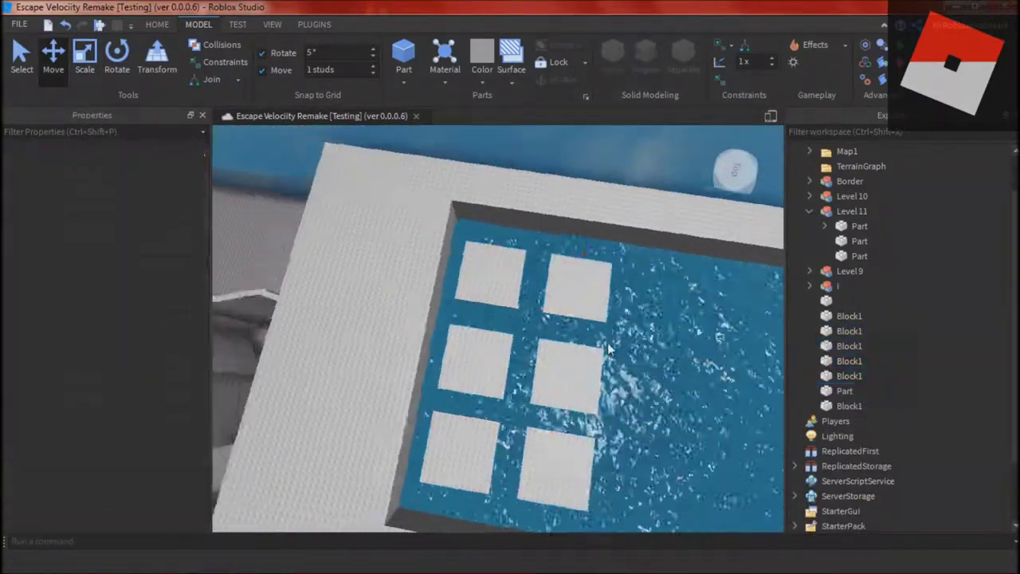
click(547, 355)
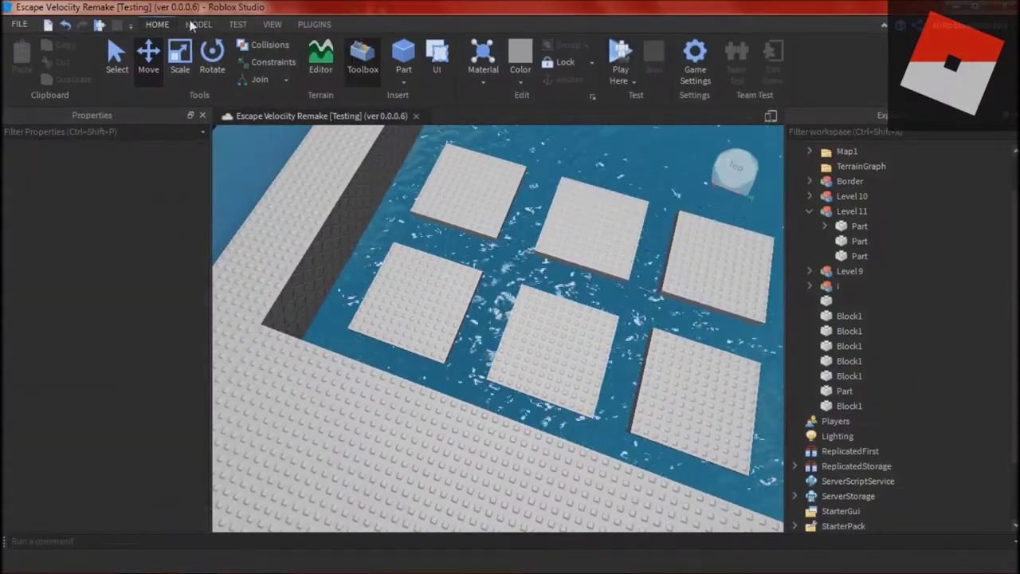
Playtest the level by moving and jumping the character over the floating blocks, and stop the test.
key(F5)
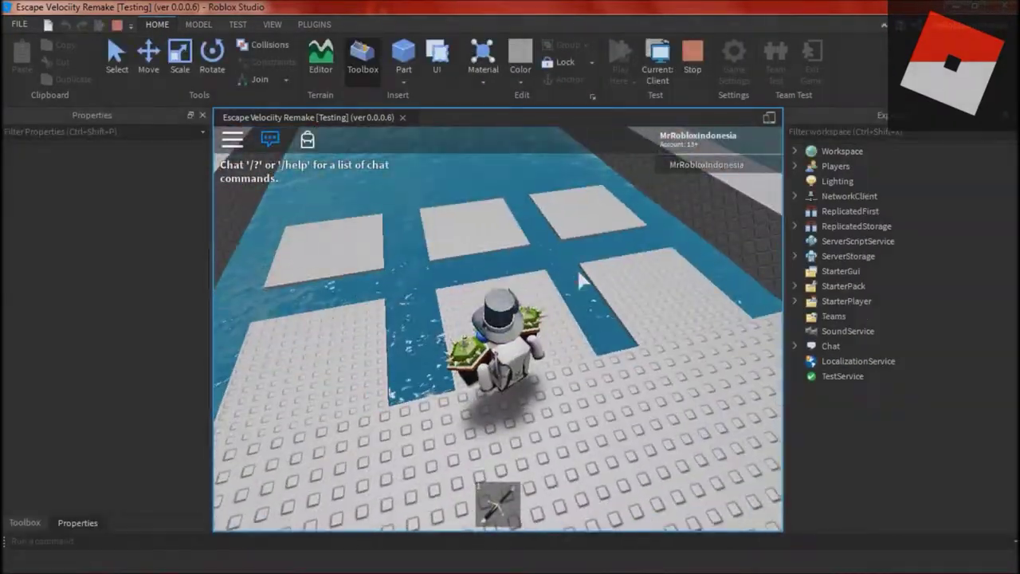
key(w)
right_drag(583, 281, 583, 280)
scroll(583, 280, down, 3)
scroll(584, 281, up, 2)
key(space)
key(w)
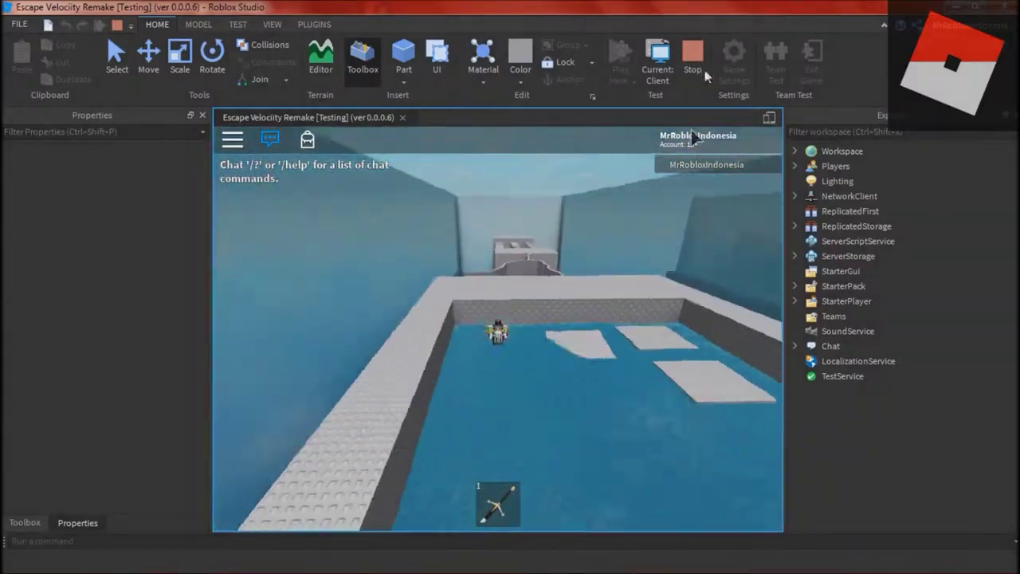
click(693, 61)
Select the six large blocks and duplicate them as a second set further along the pool.
right_drag(648, 227, 612, 229)
click(613, 230)
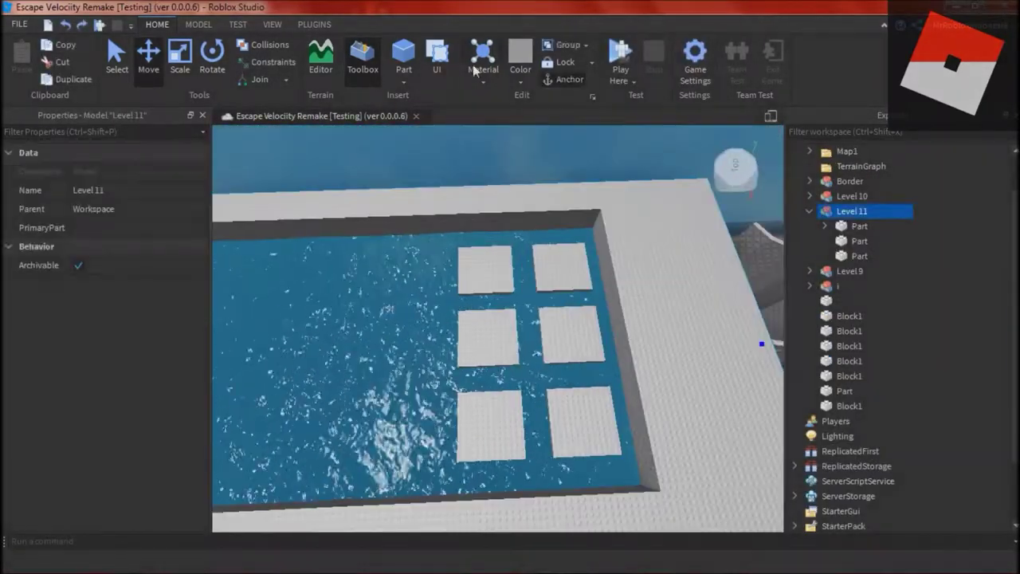
click(118, 60)
drag(604, 175, 427, 471)
click(198, 25)
click(50, 59)
key(ctrl+d)
key(a)
drag(510, 347, 366, 350)
Add a third set of six blocks by duplicating the selected set further along the pool.
key(ctrl+d)
key(a)
drag(455, 343, 316, 334)
key(d)
right_drag(324, 303, 324, 305)
key(a)
key(d)
key(a)
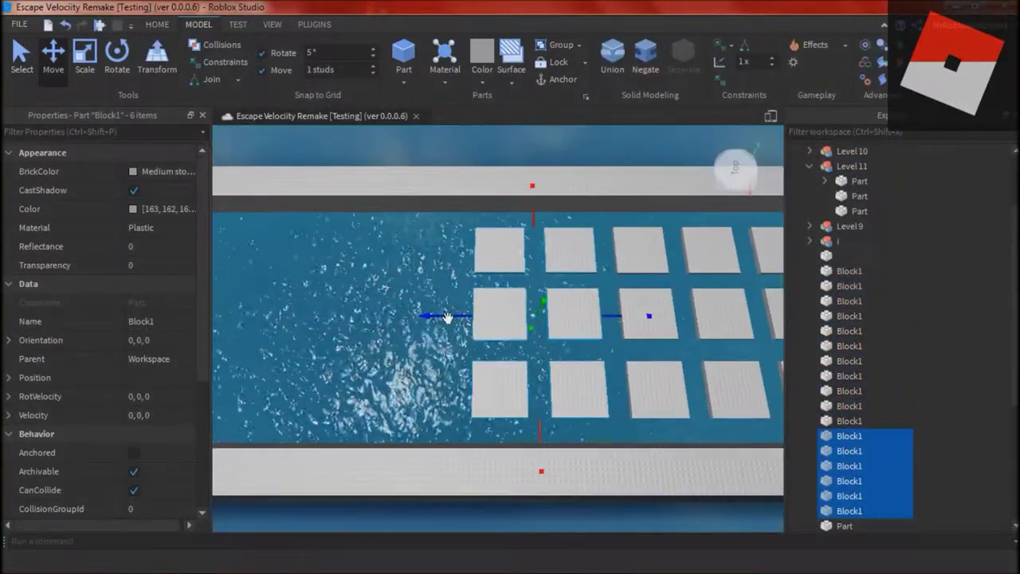
Duplicate the selected blocks again to add a fourth set of six, keeping the same row spacing.
key(ctrl+d)
drag(449, 317, 292, 321)
click(275, 283)
key(d)
scroll(271, 273, down, 5)
right_drag(271, 273, 303, 279)
key(a)
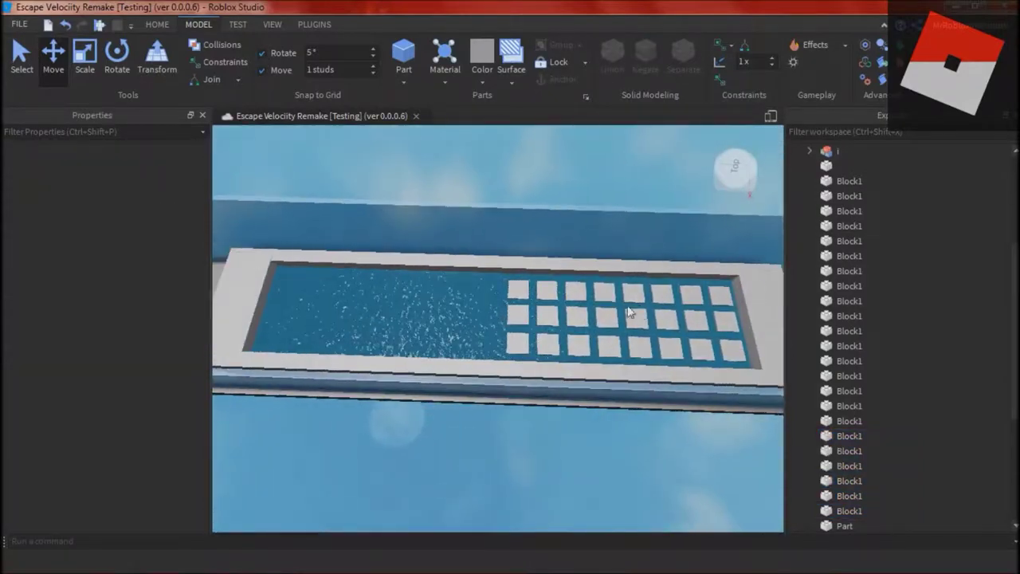
Select the six end blocks and duplicate them repeatedly, spacing each copied set toward the pool's far wall.
drag(476, 281, 568, 346)
scroll(501, 325, up, 2)
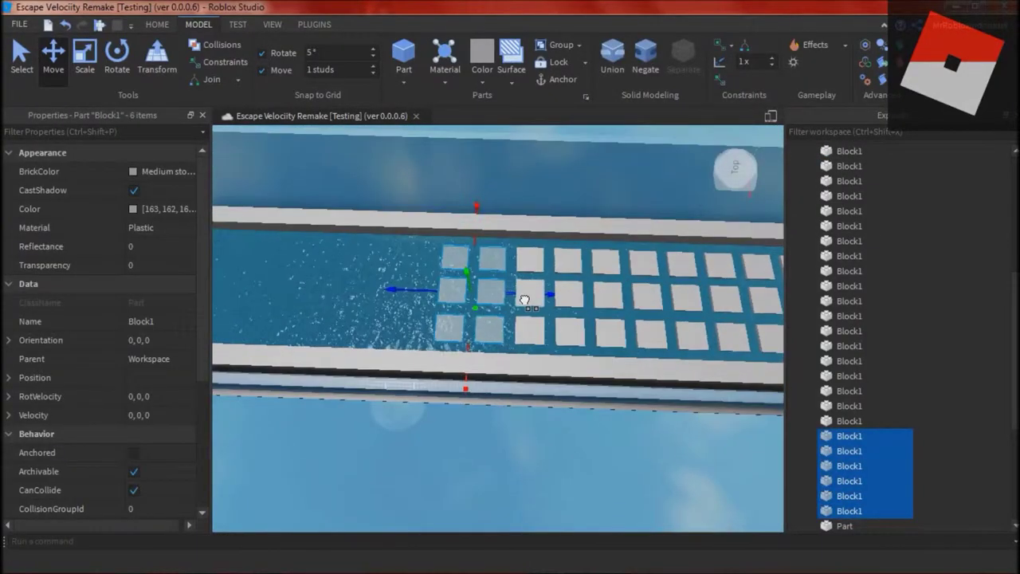
key(ctrl+d)
drag(389, 290, 312, 289)
key(a)
key(a)
key(ctrl+d)
drag(436, 297, 348, 300)
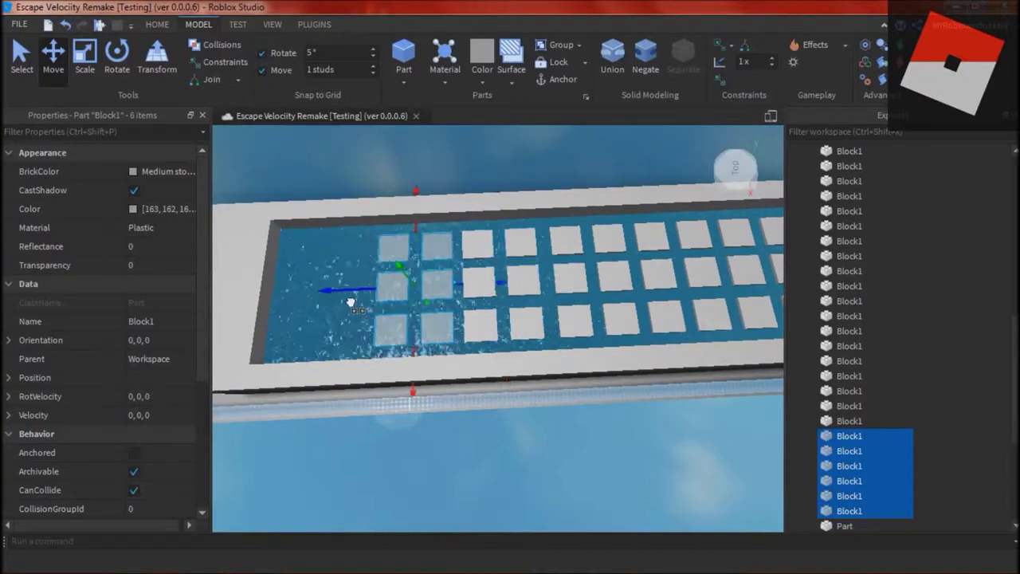
Duplicate the six selected blocks once more to fill the remaining space at the pool's far end.
right_drag(348, 301, 349, 309)
key(a)
key(ctrl+d)
drag(480, 297, 462, 298)
Select all the floating blocks covering the pool and group them into one model.
click(581, 428)
right_drag(574, 428, 584, 428)
key(s)
scroll(979, 379, down, 3)
click(847, 407)
drag(998, 384, 872, 284)
key(ctrl+g)
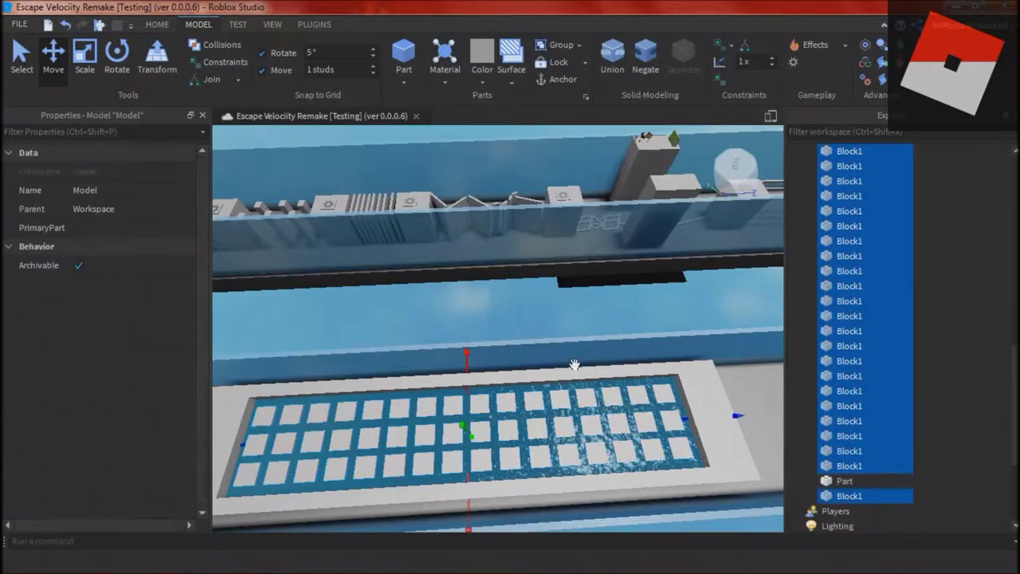
Rename the new block model as Blocks.
click(715, 369)
click(849, 301)
click(147, 185)
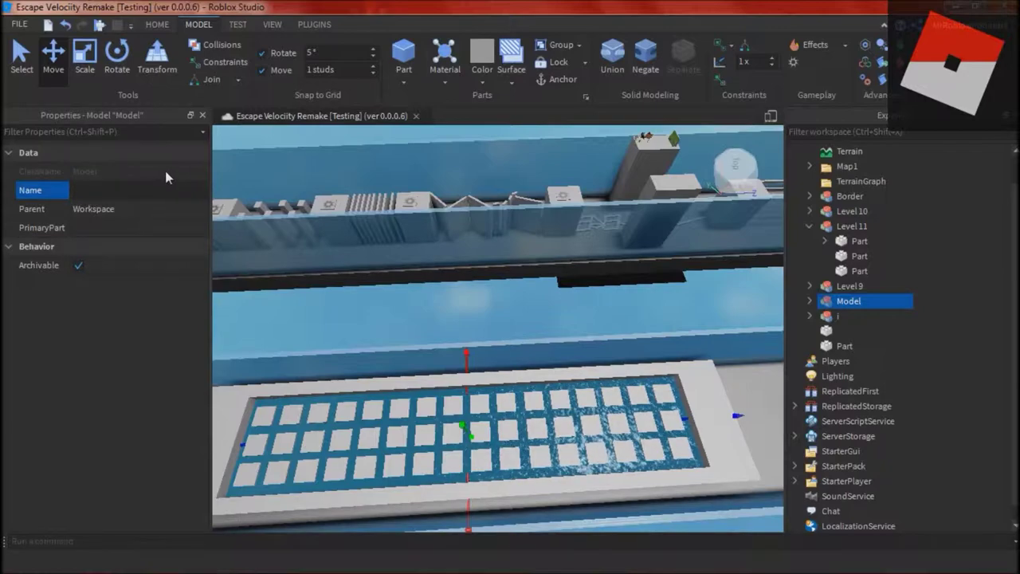
text(Blocks)
click(378, 305)
right_drag(377, 305, 319, 307)
Insert a script into the Blocks model and anchor all of its blocks.
right_click(857, 302)
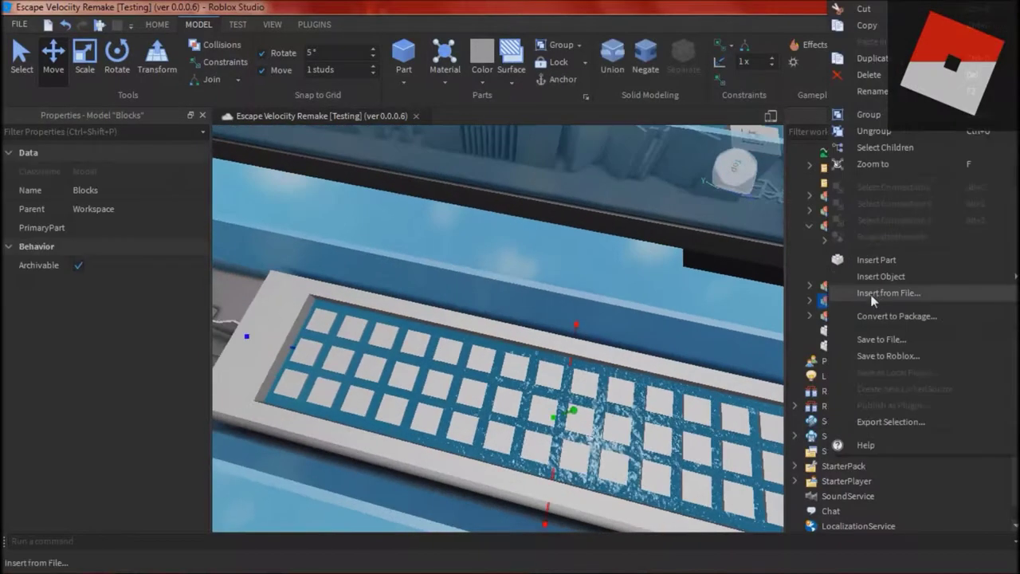
mouse_move(877, 278)
click(734, 124)
scroll(861, 418, down, 15)
drag(975, 332, 861, 365)
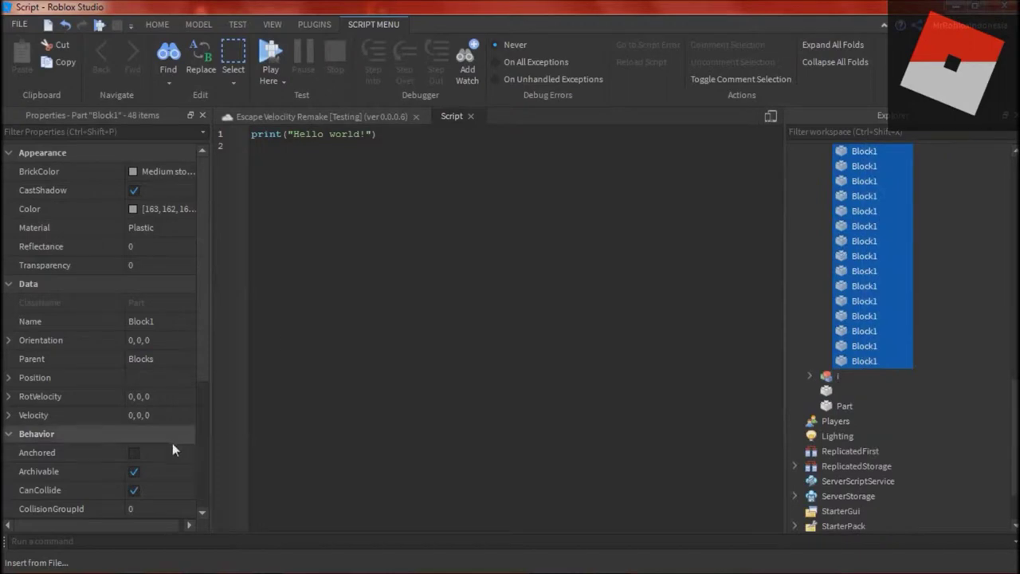
scroll(808, 359, up, 5)
click(863, 271)
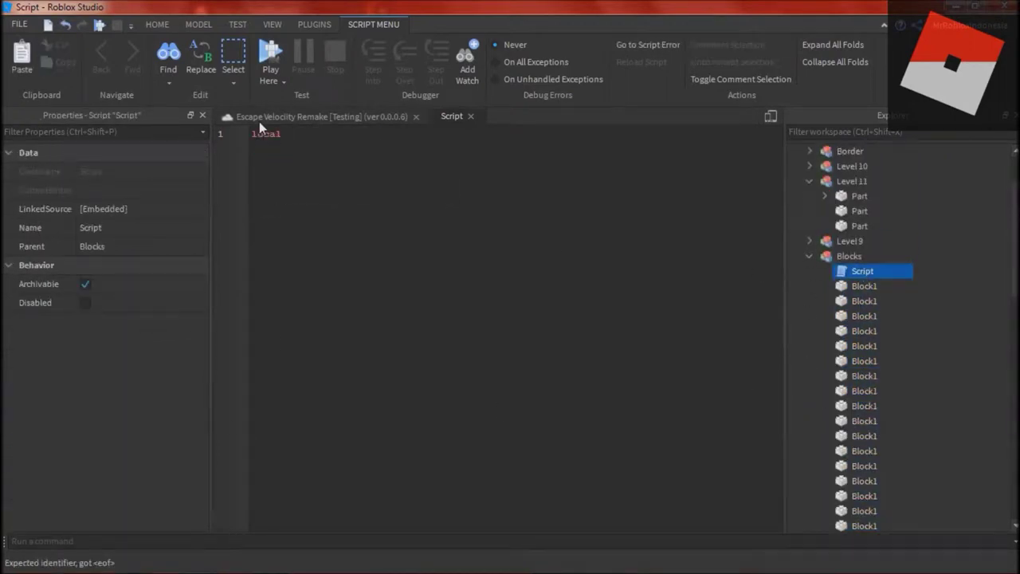
Define the script's first variable as local block = script.Parent.Block1.
text(block = script.Parent)
key(BackSpace)
key(BackSpace)
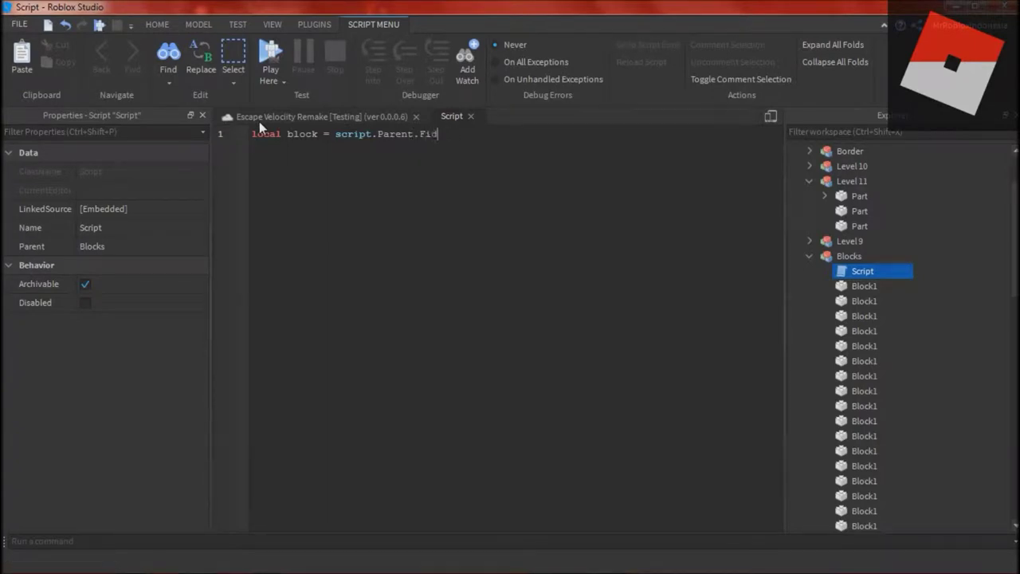
key(BackSpace)
key(ctrl+BackSpace)
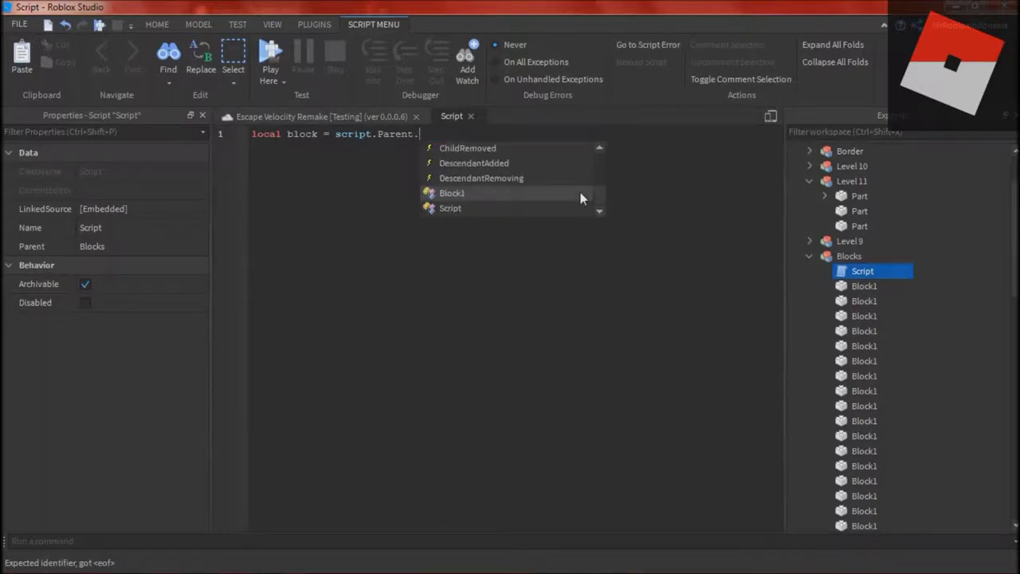
double_click(482, 194)
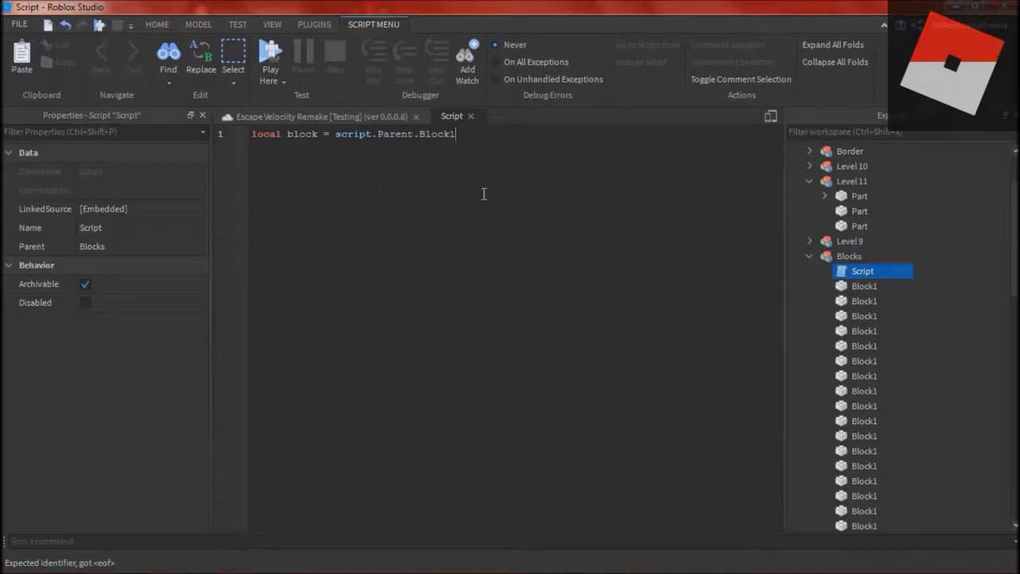
Begin the touch handler on line 3 with block.Touched.
text(block.)
scroll(424, 188, down, 10)
click(362, 217)
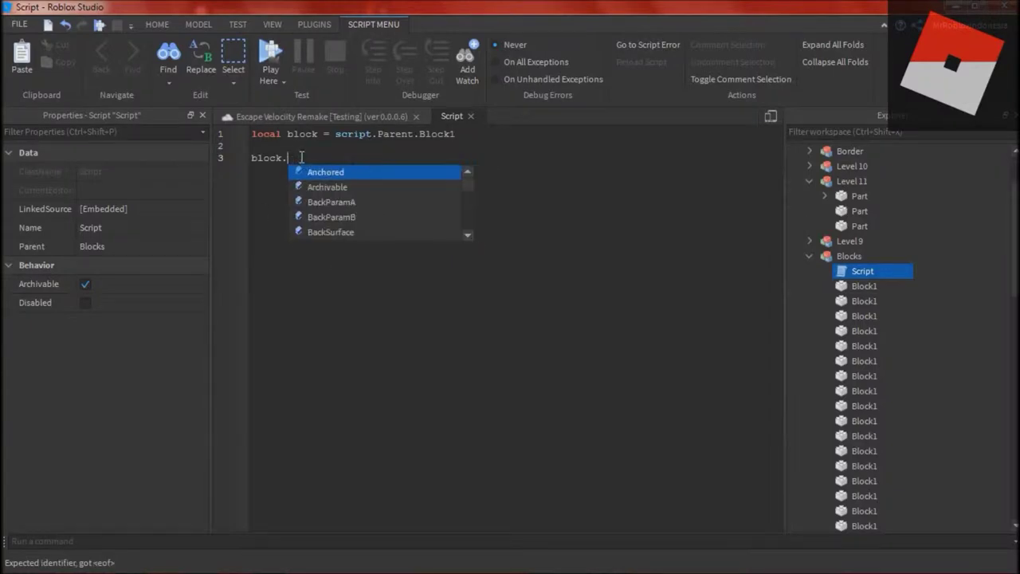
text(Touched()
Switch to the browser to check the running DuckDuckGo timer, and return to the script in Roblox Studio.
key(alt+Tab)
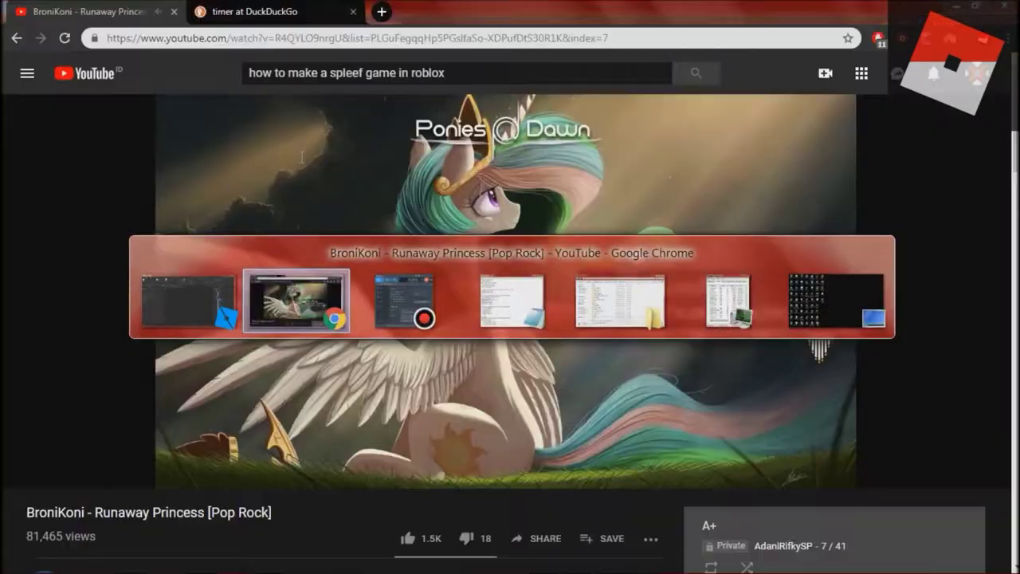
click(259, 12)
key(alt+Tab)
key(alt+Tab)
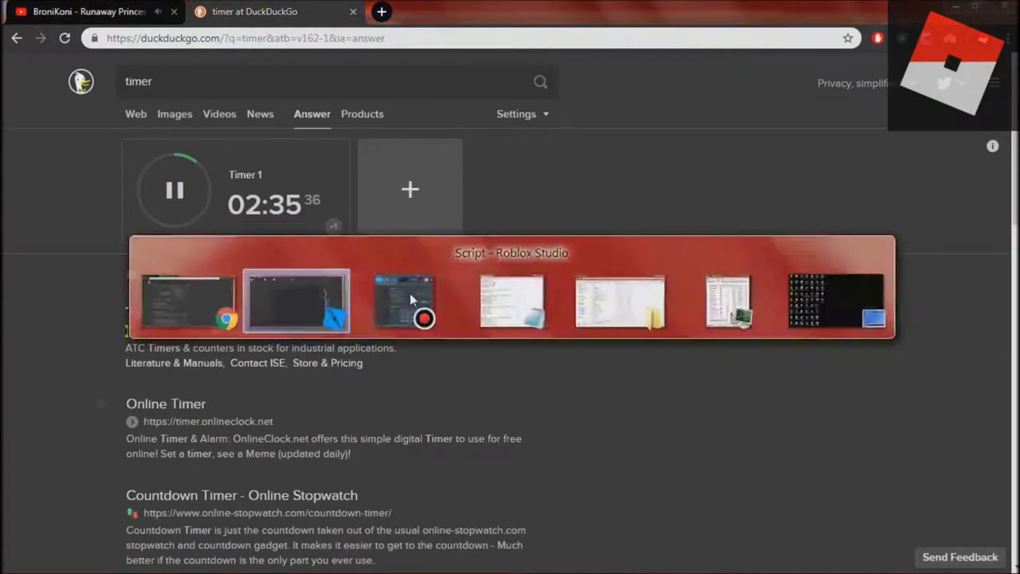
click(410, 295)
click(88, 12)
key(alt+Tab)
key(alt+Tab)
key(alt+Tab)
click(300, 518)
Connect Touched to function(hit), starting it with block.Transparency = 0.2 and wait(0.5).
key(BackSpace)
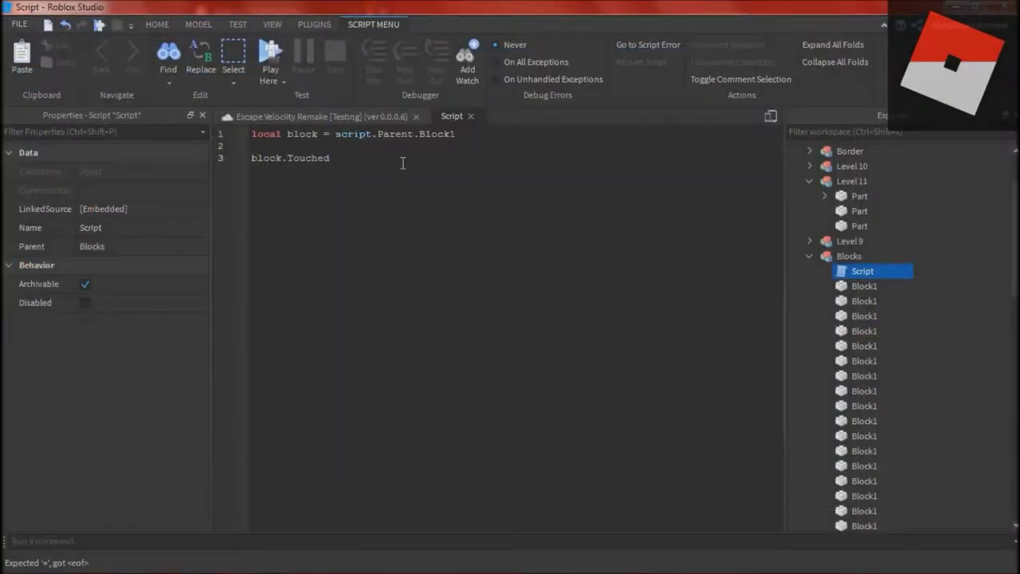
text(:Connect(function(hit) 	)
text(block.Transparency)
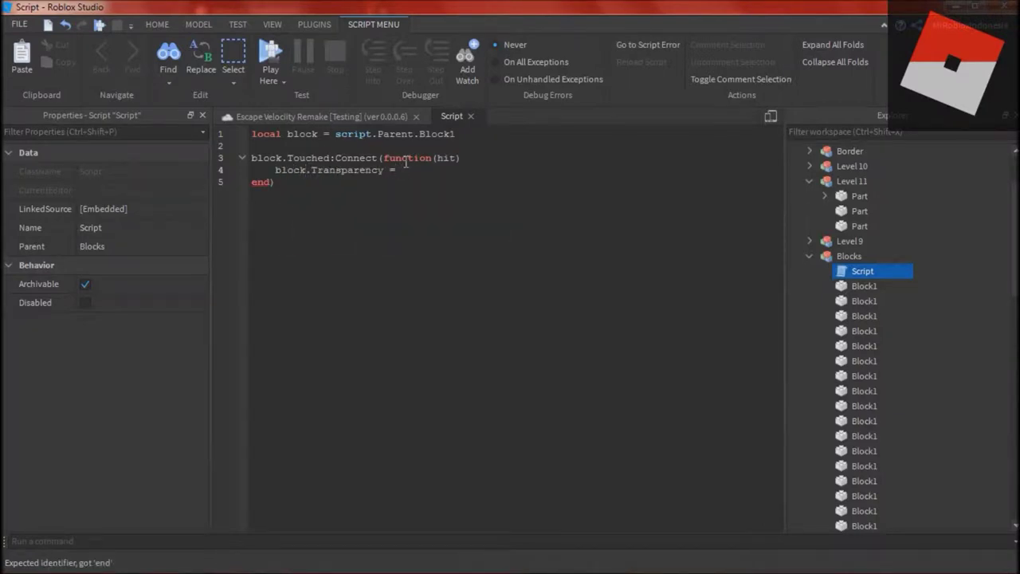
text( = 0.2)
key(Return)
text(wait())
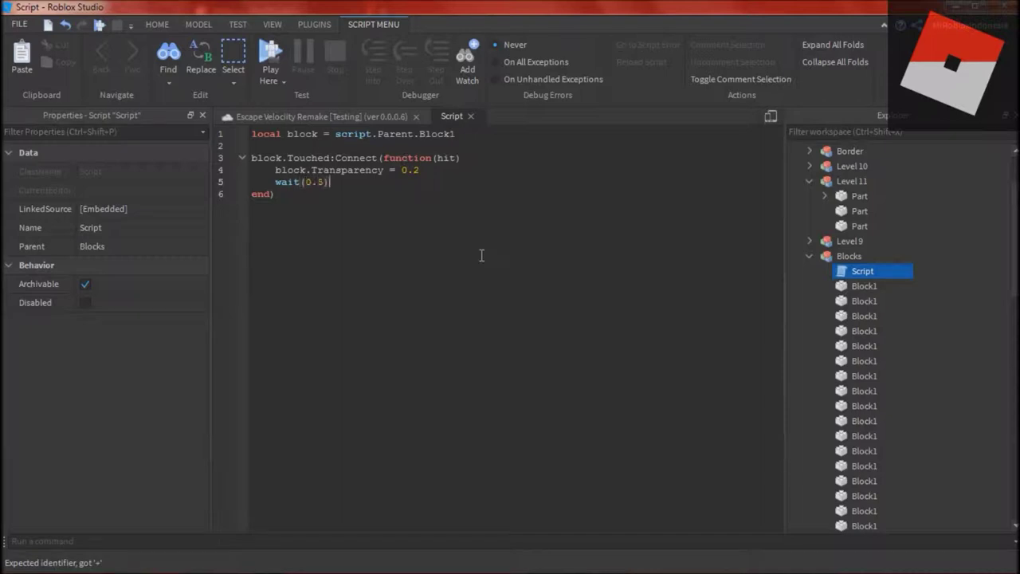
Continue the fade-out with block.Transparency = 0.5 and 0.8, each followed by wait(0.5).
key(Return)
text(block.Transparency = 0.5)
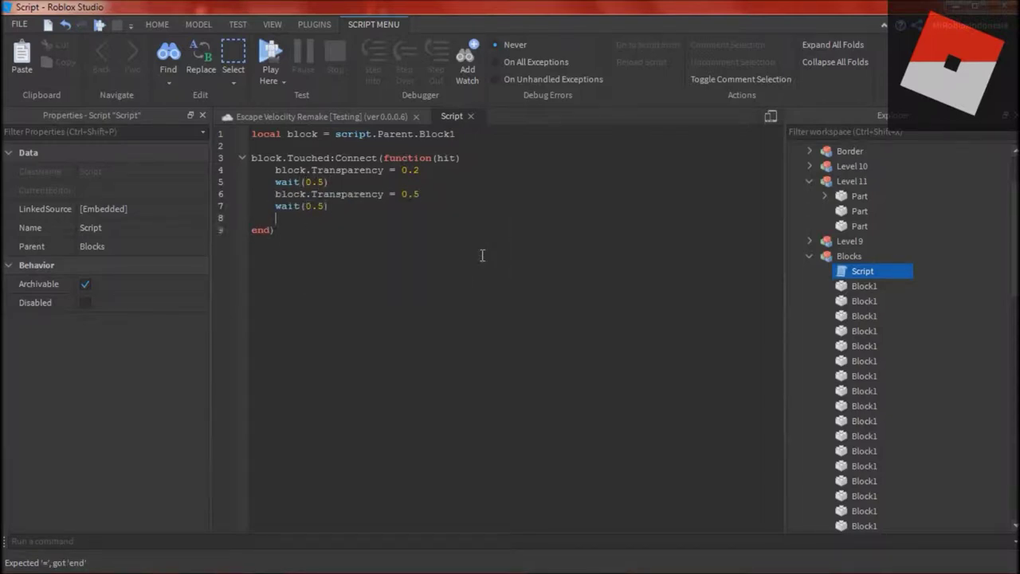
text(.Transparency = 0.8)
key(Return)
text(wait()
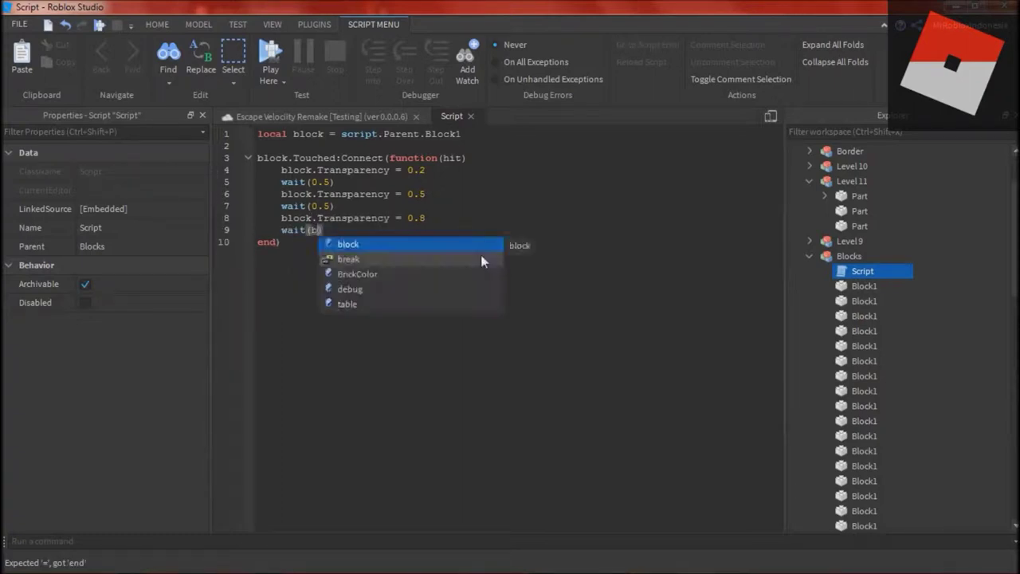
text(0.5))
Finish the fade-out with block.Transparency = 1.0, wait(0.1), block.CanCollide = false and wait(1.0).
key(Return)
text(block.Transparency = 1.0)
key(Return)
text(wait(0.1)
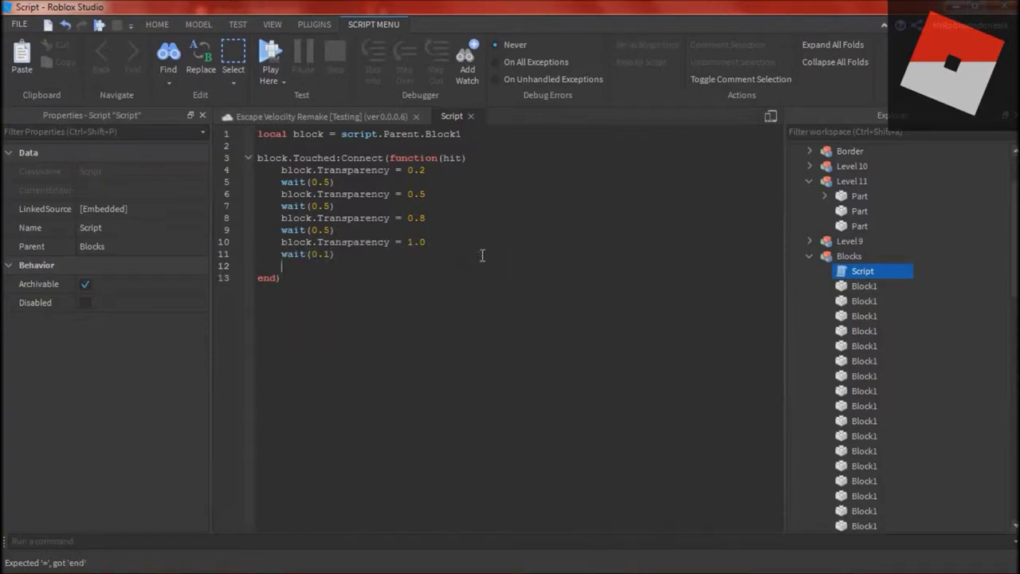
text(block.CanCollide = false)
key(Return)
text(wait(1.0)     )
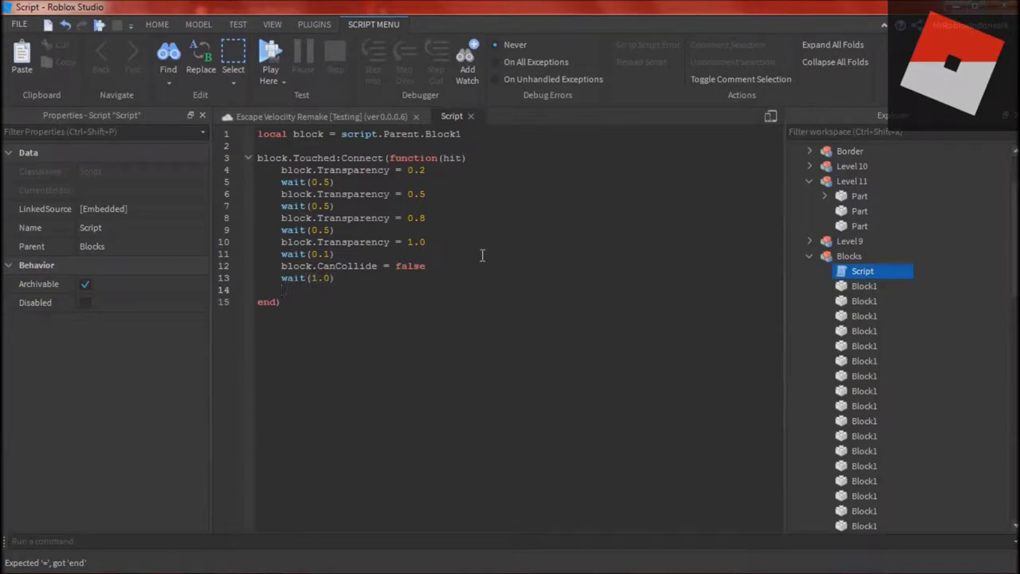
Start the fade-in with block.Transparency = 0.8, wait(0.5) and block.Transparency = 0.5.
text(block.Tr)
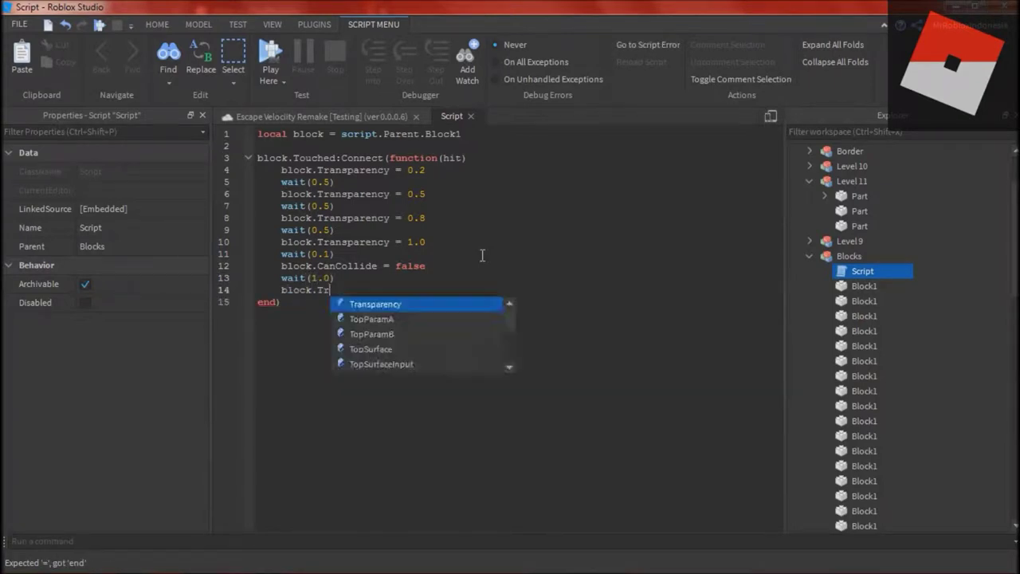
text(ansparency = 0.8)
key(Return)
text(wait(0))
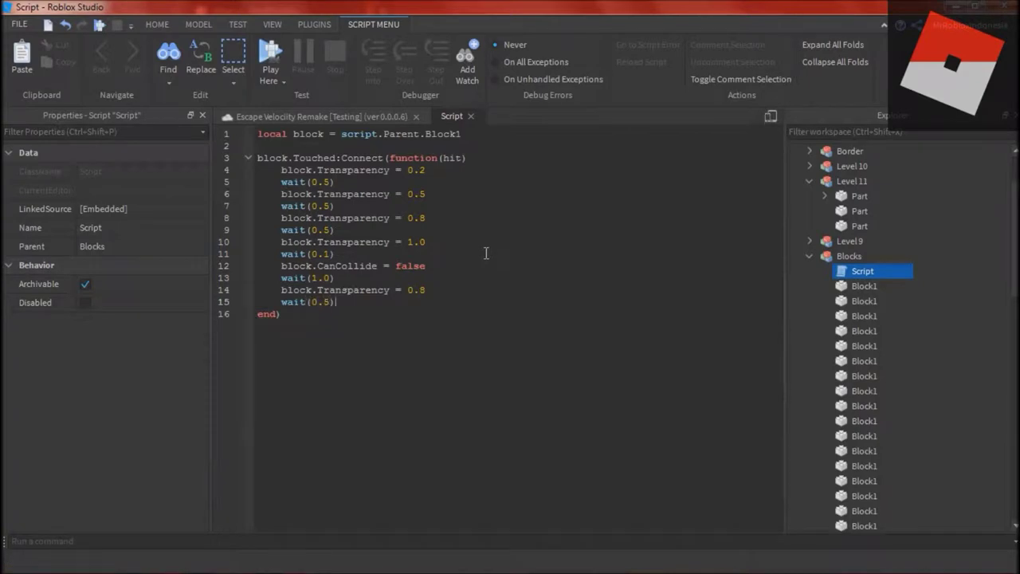
key(Return)
text(block.Transparency = 0.5)
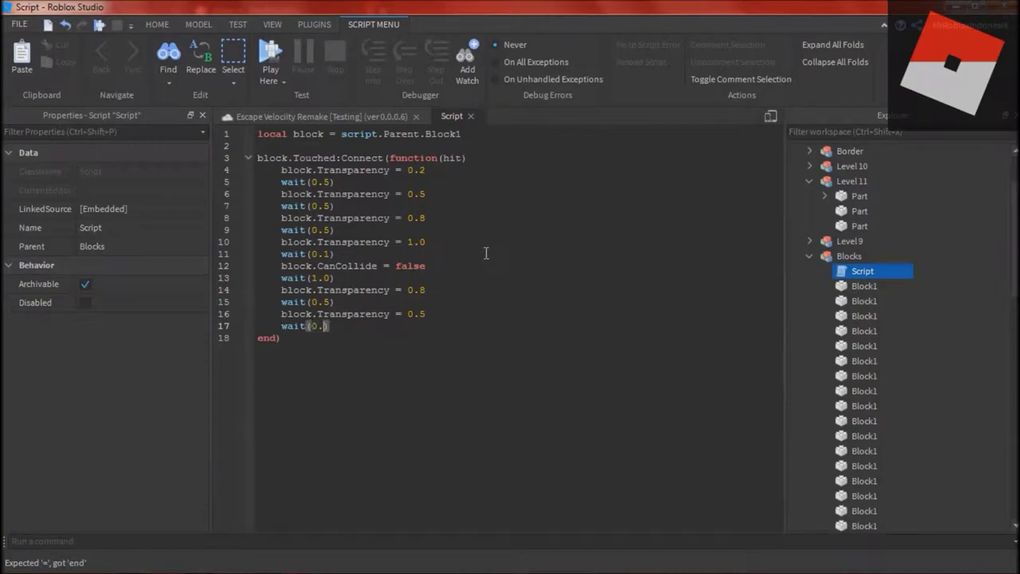
Complete the fade-in with block.Transparency = 0.2, wait(0.5), block.Transparency = 0.0, wait(0.1) and block.CanCollide = true.
text(.Transparency =)
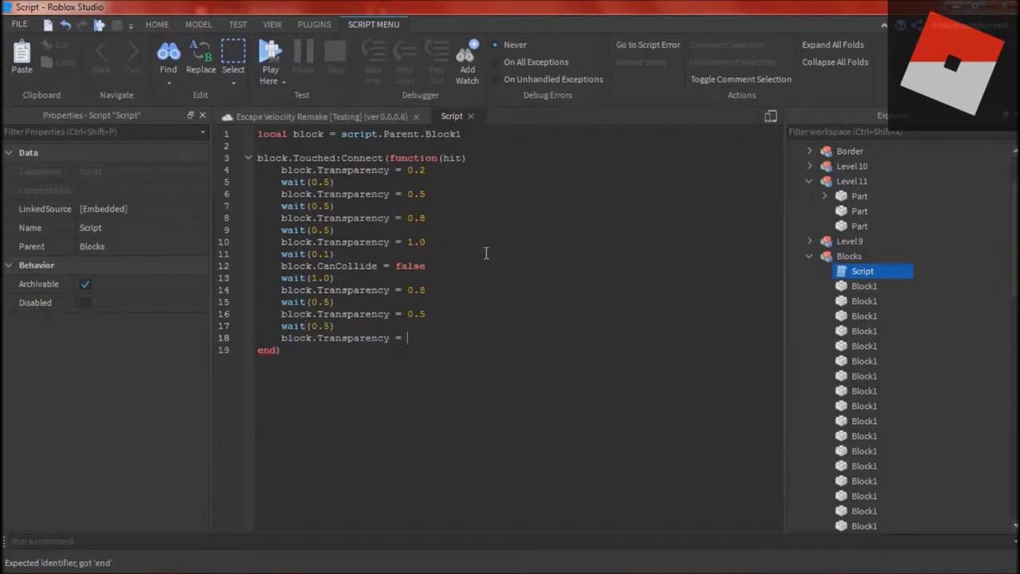
text(wait()
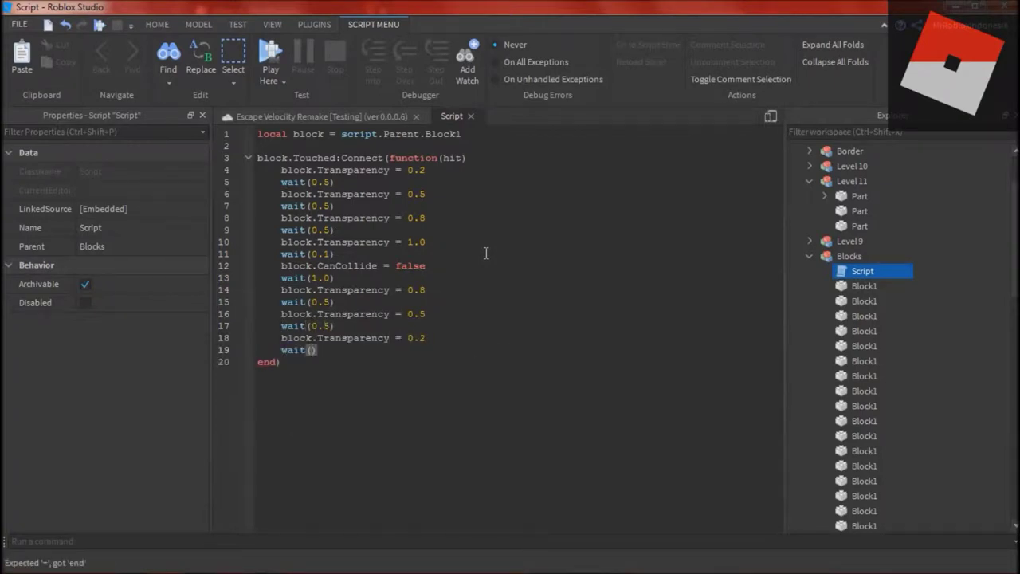
text(block.Transparency = 0.0)
key(Return)
text(wait()
text(.CanCollide = true)
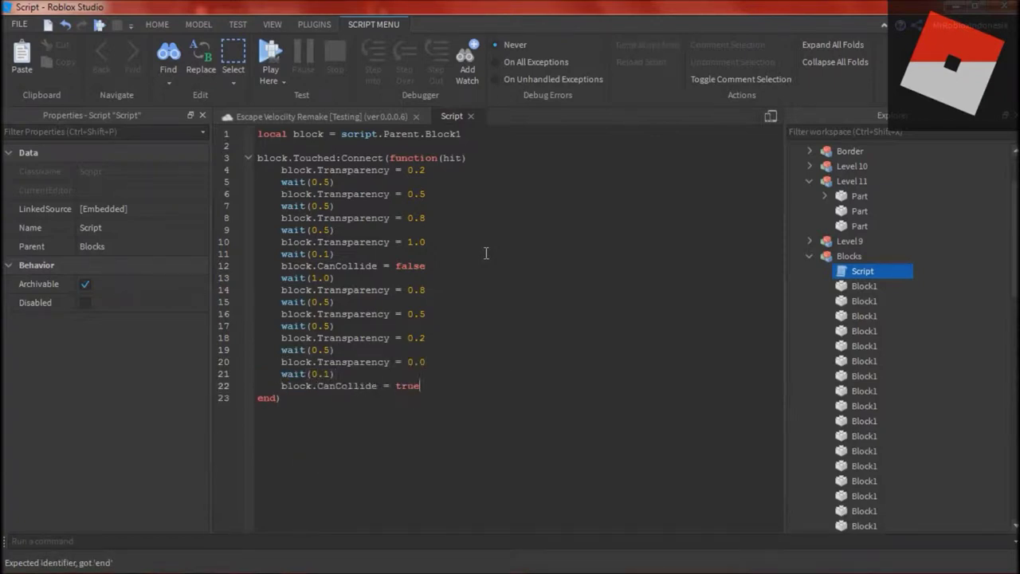
Playtest the level by walking the character across the floating blocks.
click(283, 83)
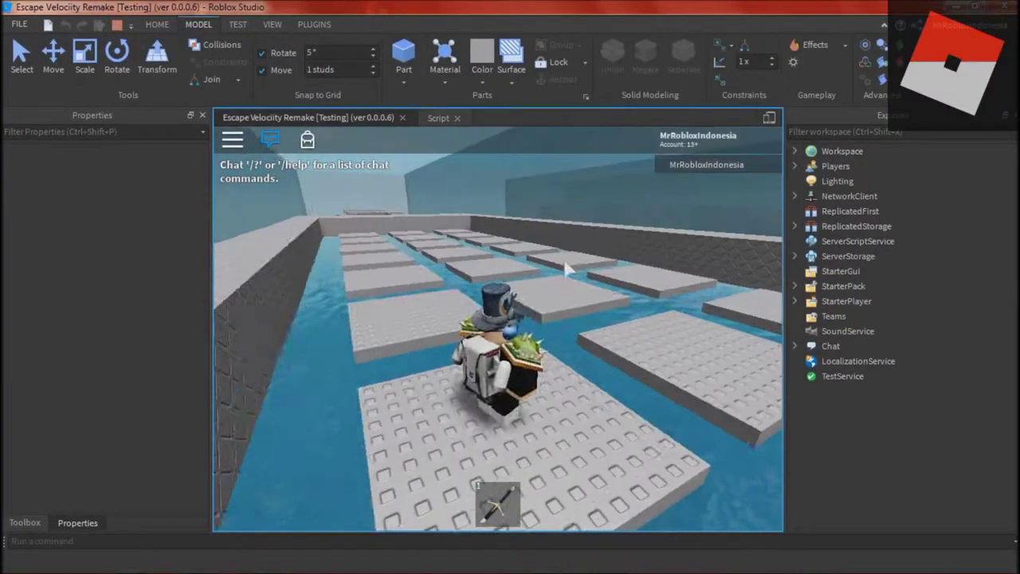
key(w)
right_drag(565, 261, 564, 261)
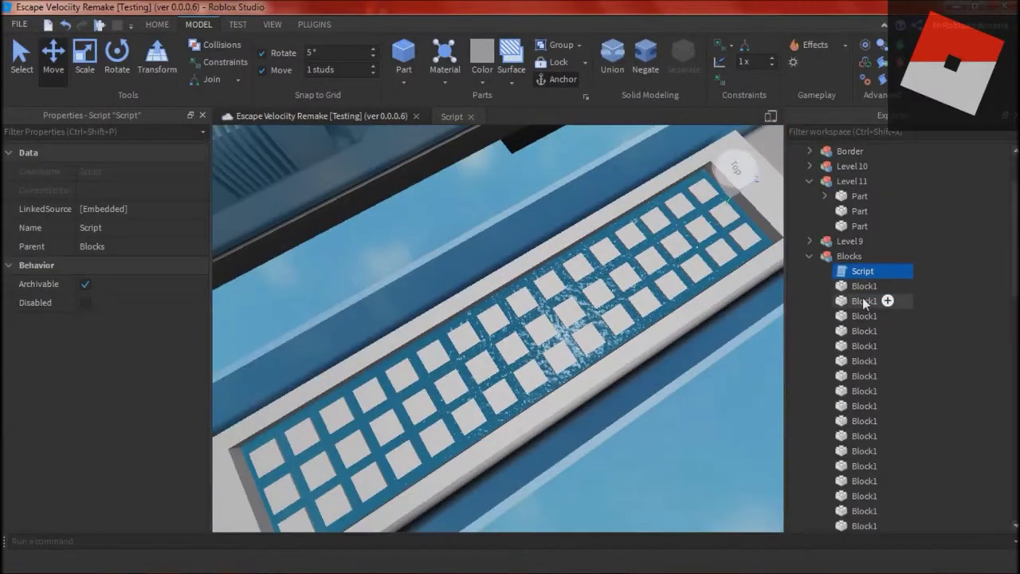
Reduce the Blocks model to a single block and place the script inside it, defining block as script.Parent.
click(849, 256)
click(810, 256)
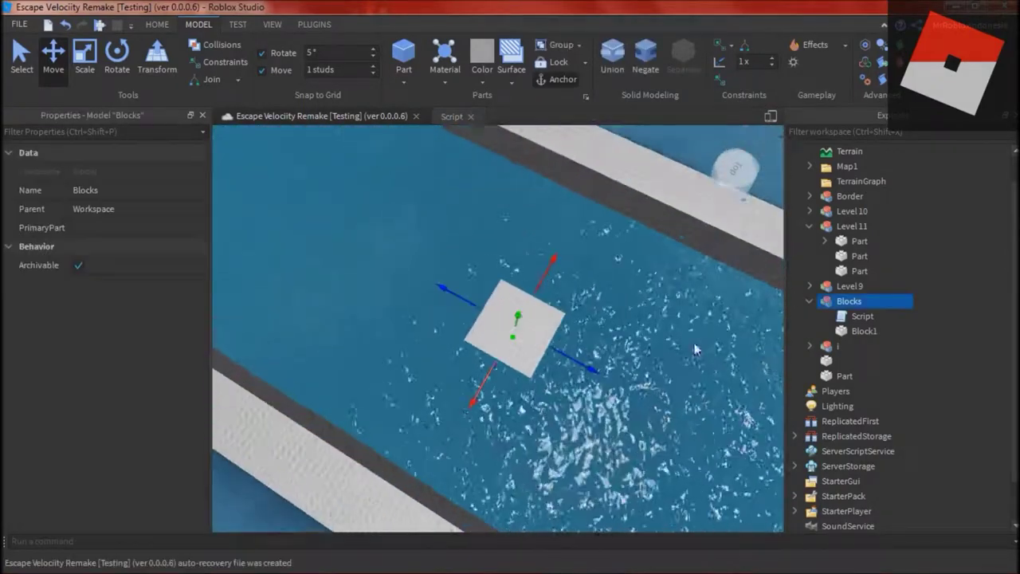
double_click(863, 316)
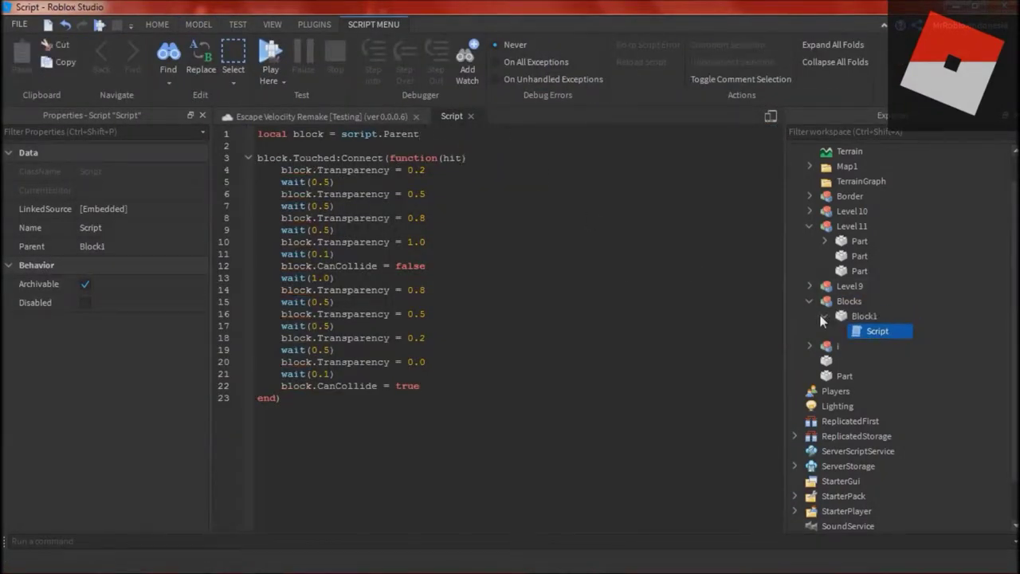
click(824, 317)
Duplicate the scripted block twice to form a row of three across the pool's width.
click(859, 319)
click(351, 116)
key(ctrl+d)
right_drag(542, 228, 529, 256)
drag(528, 295, 634, 284)
key(a)
key(ctrl+d)
drag(572, 298, 329, 326)
Select the three scripted blocks and duplicate them as a second row further along the pool.
key(d)
key(a)
scroll(499, 306, down, 5)
click(573, 244)
click(864, 317)
shift+click(864, 346)
key(ctrl+d)
right_drag(505, 370, 470, 335)
scroll(470, 318, up, 4)
drag(466, 292, 591, 273)
Duplicate the row of three blocks repeatedly, spacing each copy further toward the pool's end wall.
key(ctrl+d)
key(d)
key(ctrl+d)
key(d)
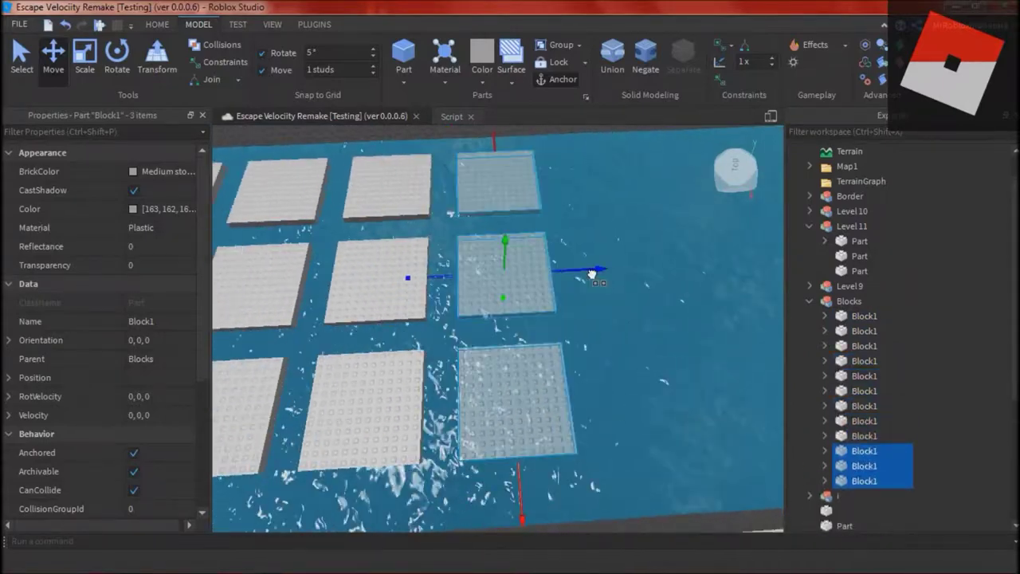
key(d)
key(ctrl+d)
drag(510, 269, 631, 263)
key(ctrl+d)
drag(547, 264, 654, 252)
key(d)
key(ctrl+d)
drag(508, 259, 632, 260)
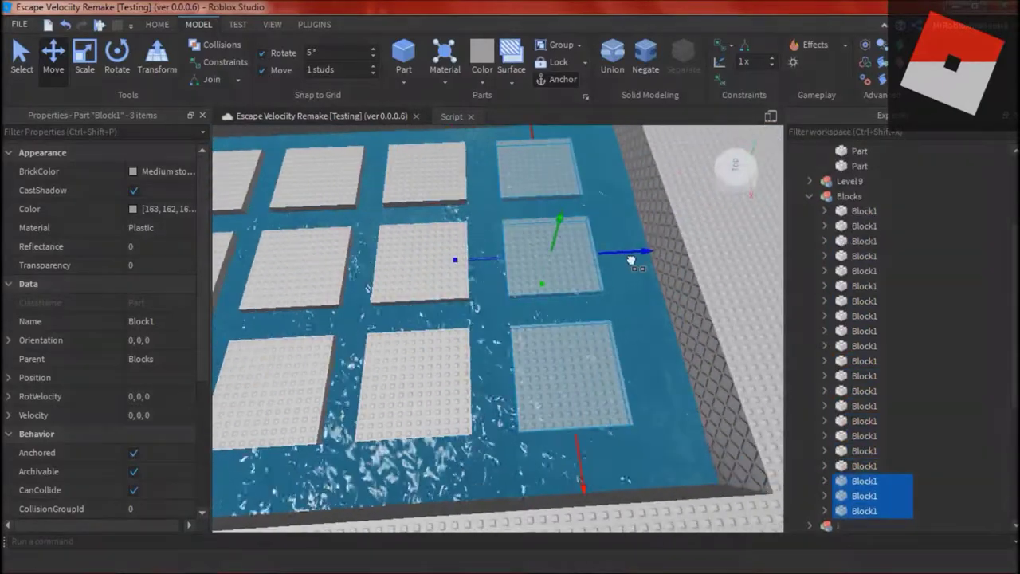
scroll(617, 259, down, 5)
right_drag(619, 260, 585, 263)
key(d)
click(531, 259)
click(502, 217)
ctrl+click(506, 327)
drag(544, 275, 596, 257)
ctrl+click(510, 273)
key(ctrl+z)
Shift the selected row of three blocks slightly along the pool to even out its spacing.
key(a)
scroll(546, 309, up, 2)
key(d)
scroll(603, 278, up, 2)
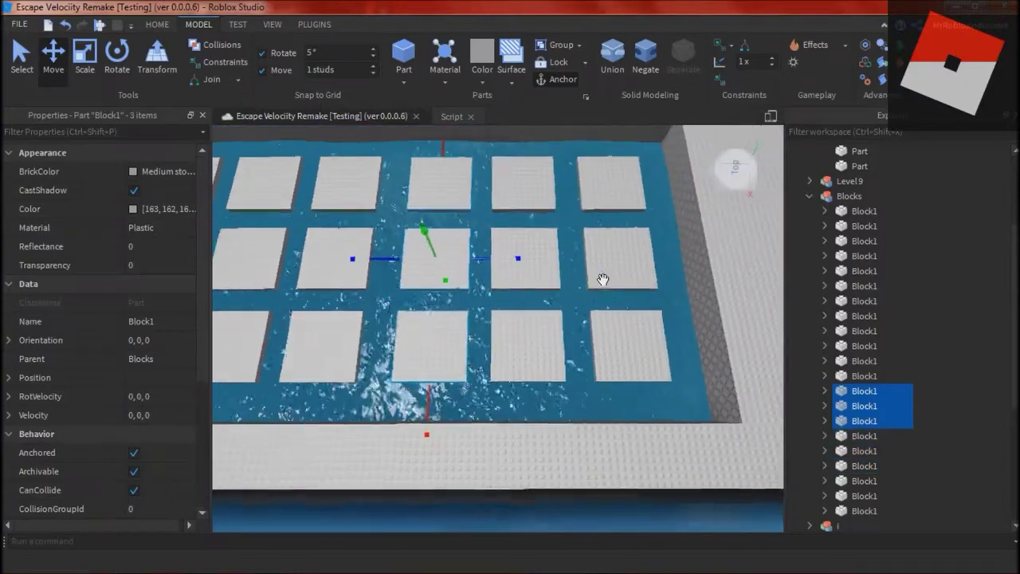
drag(531, 266, 524, 266)
key(d)
key(a)
scroll(555, 355, down, 1)
click(555, 347)
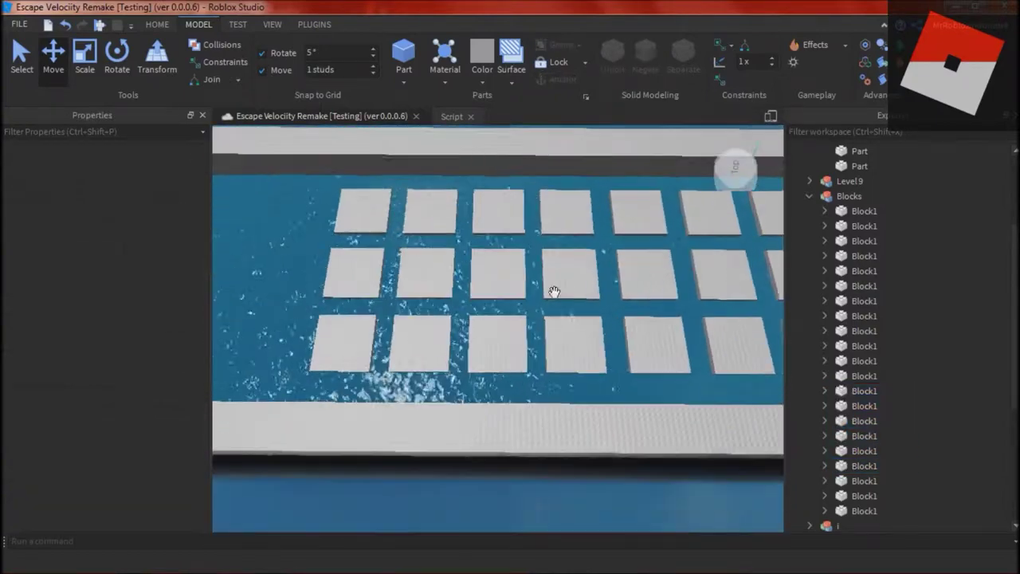
Select the next unevenly spaced row of three blocks and move it along the pool to even the gaps.
click(528, 220)
ctrl+click(536, 279)
ctrl+click(530, 335)
drag(567, 273, 515, 289)
key(d)
click(532, 383)
Select the following row of three blocks and adjust its position to match the neighbouring gaps.
key(a)
key(d)
click(510, 216)
ctrl+click(510, 277)
ctrl+click(511, 342)
click(555, 384)
key(a)
Select the last row of three blocks and duplicate it further along the pool at the same spacing.
click(498, 219)
ctrl+click(500, 275)
ctrl+click(507, 332)
key(ctrl+d)
key(a)
key(ctrl+d)
key(a)
key(d)
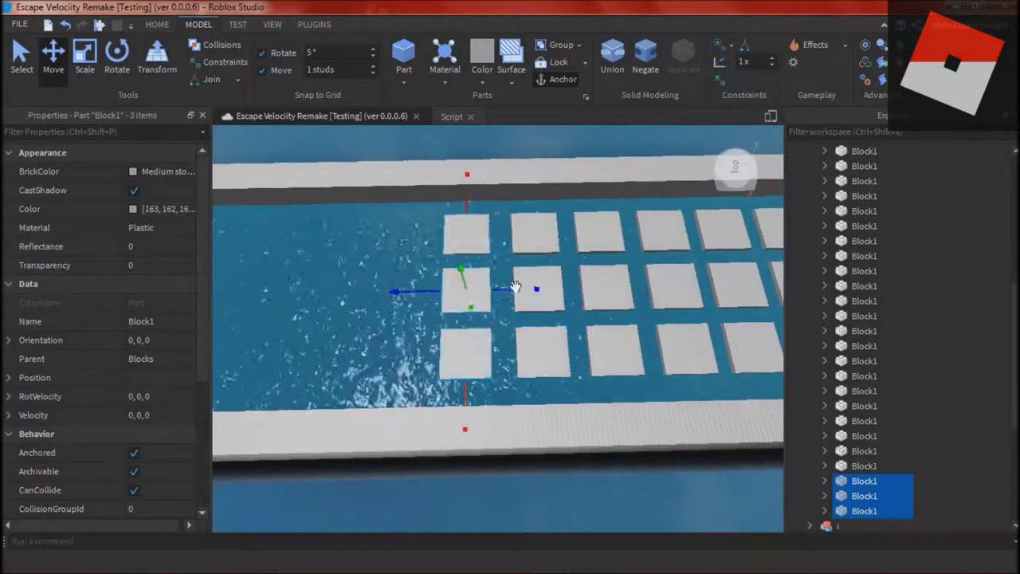
Duplicate the row of three blocks until the rows reach the pool's end wall.
key(d)
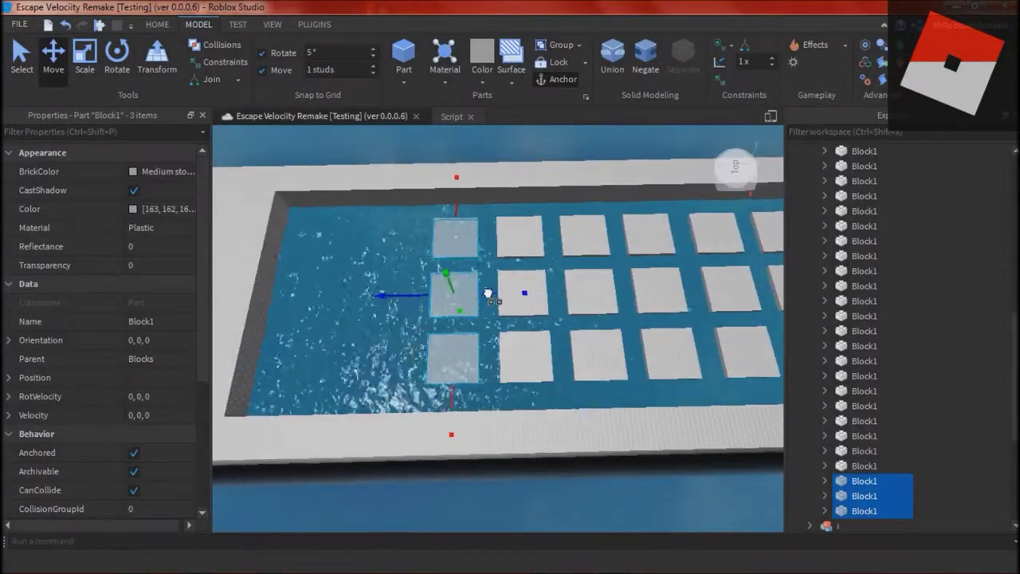
key(d)
scroll(475, 285, down, 2)
key(a)
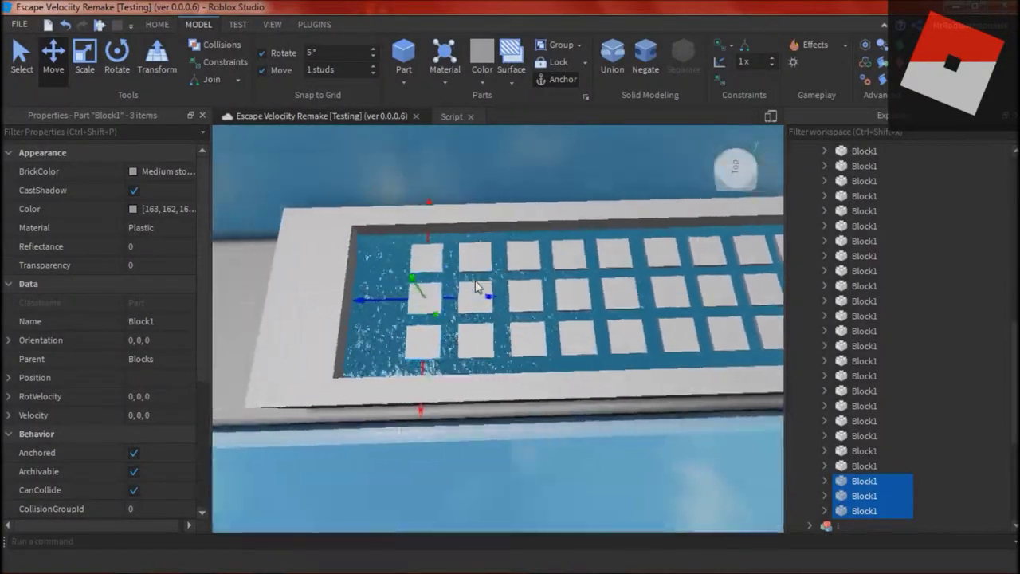
scroll(510, 285, up, 2)
key(ctrl+d)
drag(555, 279, 489, 284)
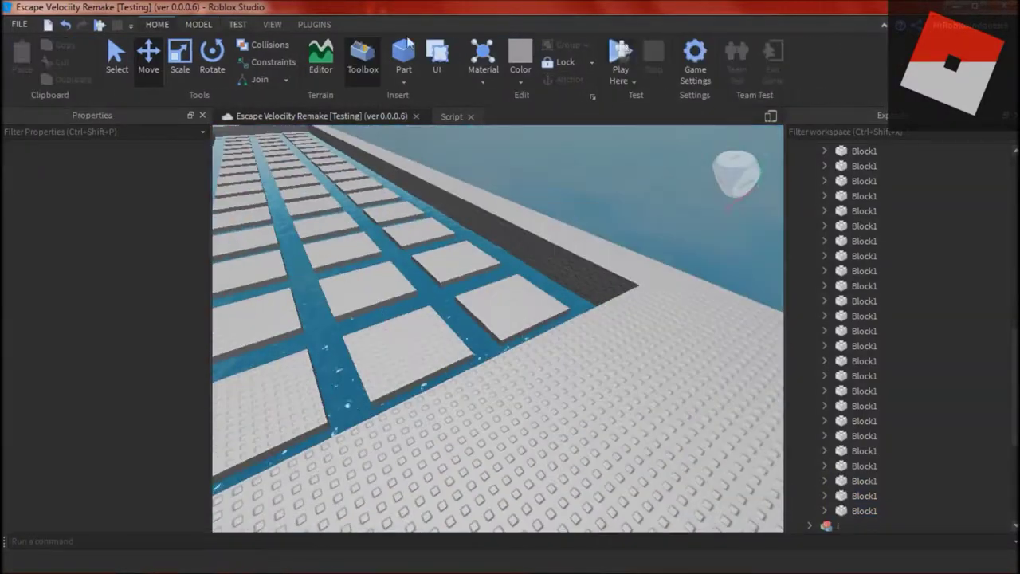
Playtest the level from the pool's starting edge by jumping across the blocks, and stop the test.
key(F5)
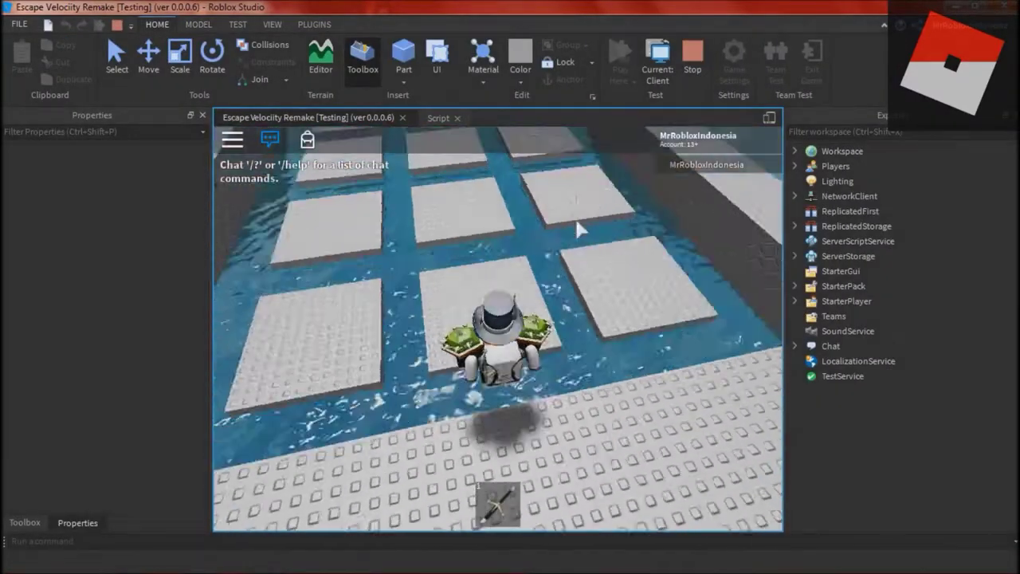
key(w)
key(space)
key(space)
right_drag(579, 229, 580, 230)
key(w)
key(space)
click(693, 58)
Raise the middle block of the first row above the other blocks to set it apart.
click(401, 364)
alt+click(401, 365)
drag(393, 303, 396, 187)
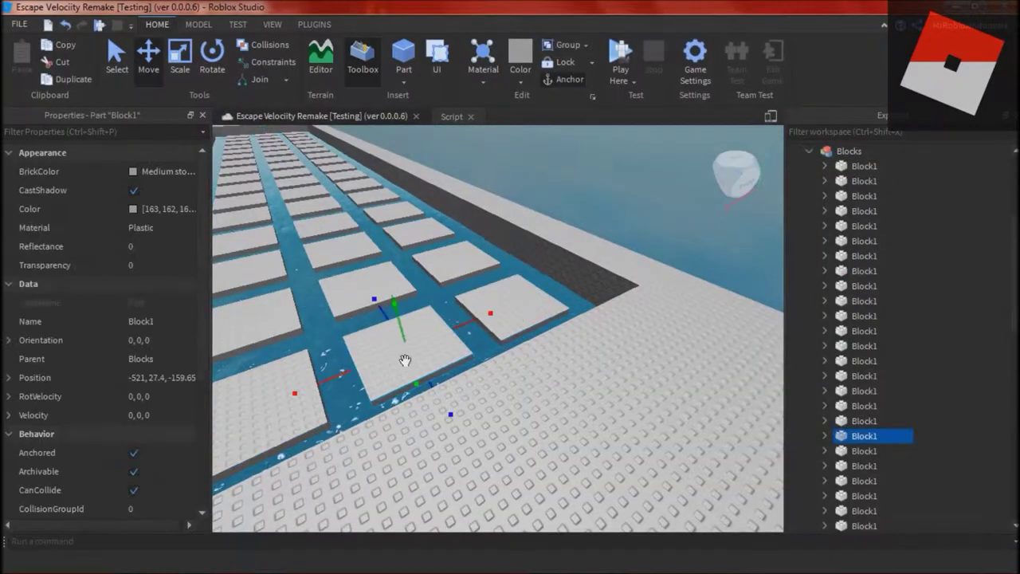
right_drag(396, 187, 809, 344)
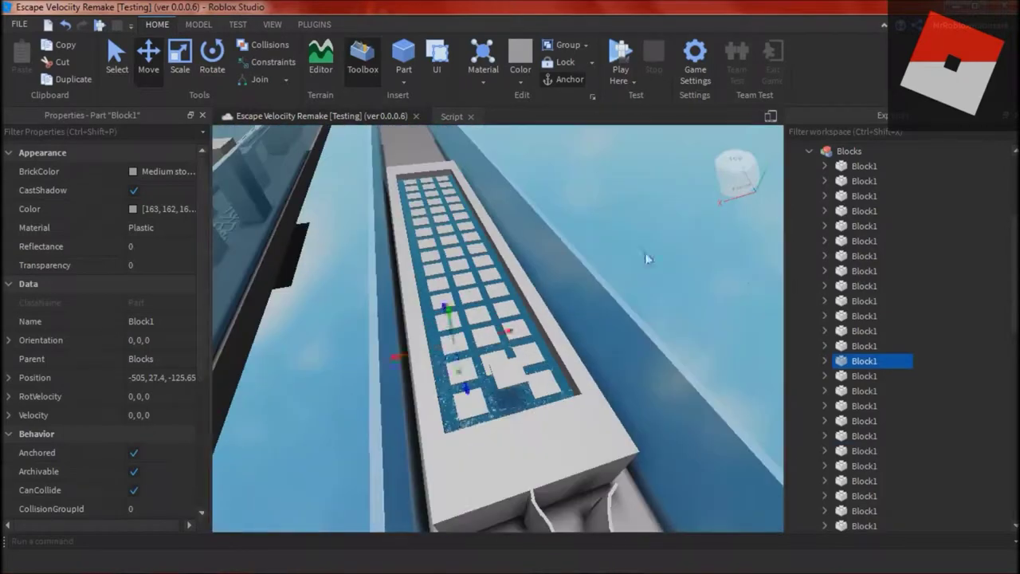
Delete all the blocks in the pool except the raised middle block.
click(644, 266)
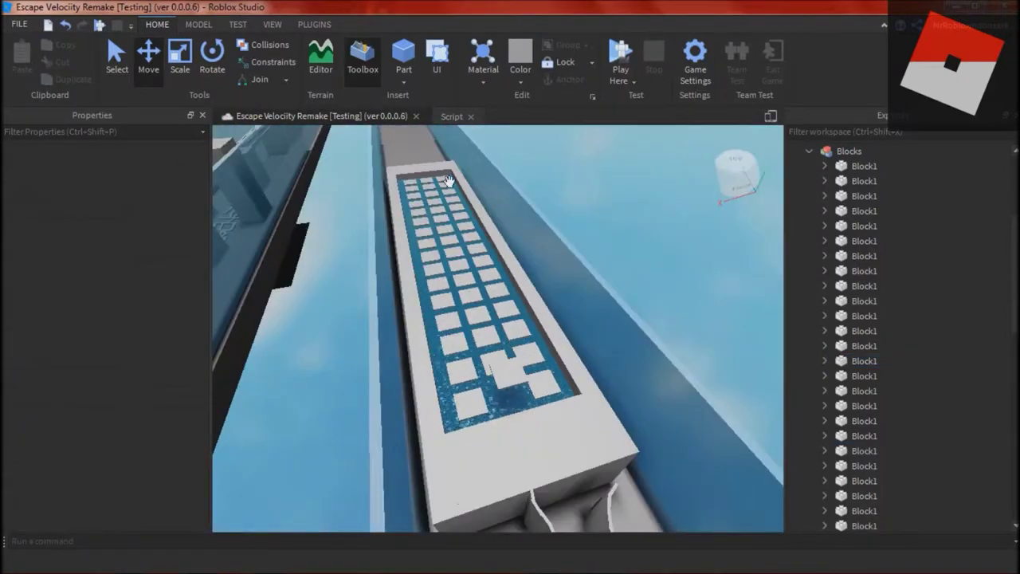
click(448, 181)
ctrl+click(441, 218)
click(510, 369)
alt+click(512, 369)
drag(932, 163, 856, 422)
key(Delete)
scroll(864, 469, down, 4)
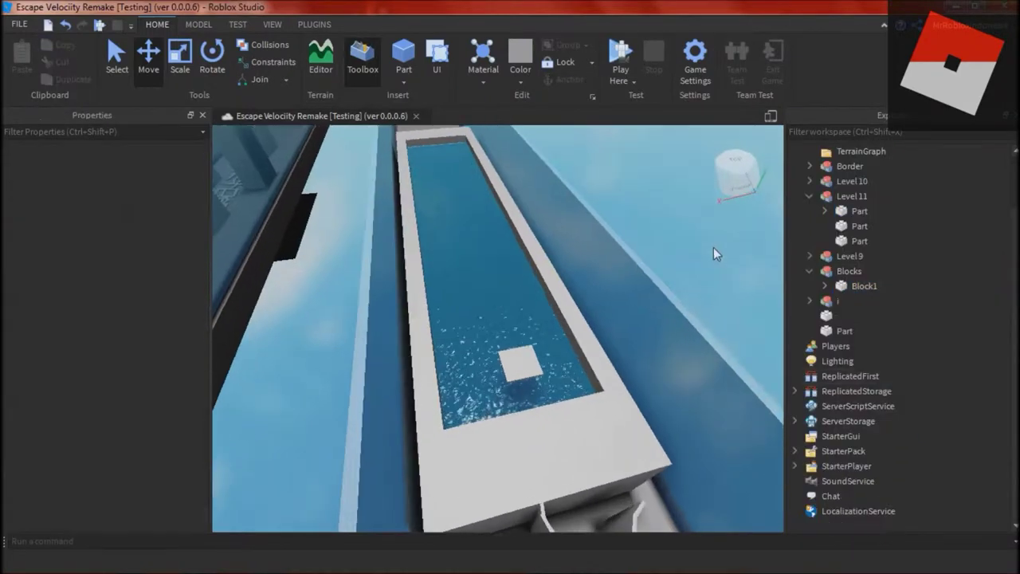
Open the remaining block's fade script and playtest the single block from the pool's edge.
double_click(877, 301)
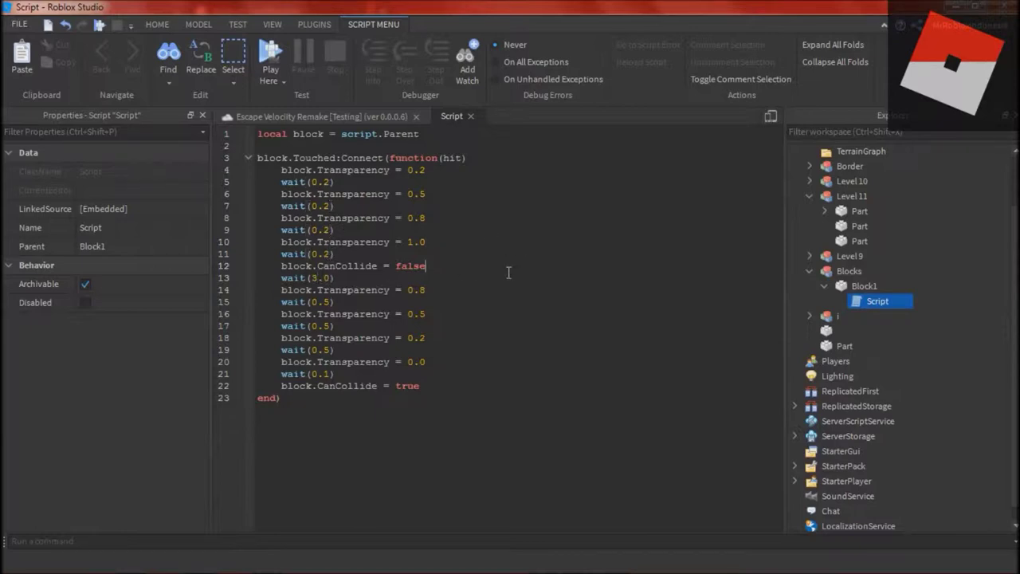
key(F5)
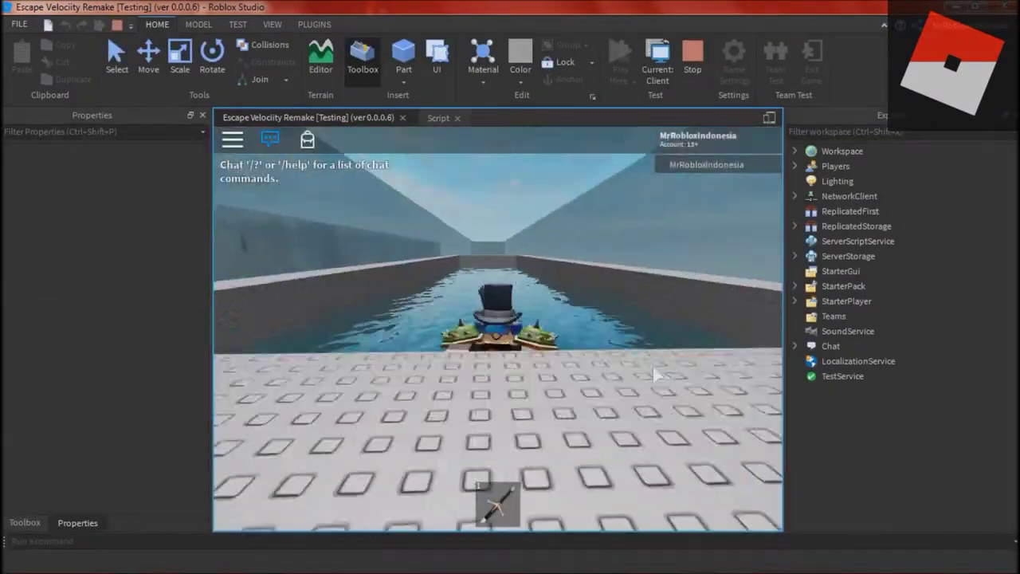
key(s)
right_drag(653, 375, 609, 267)
key(w)
key(w)
click(692, 60)
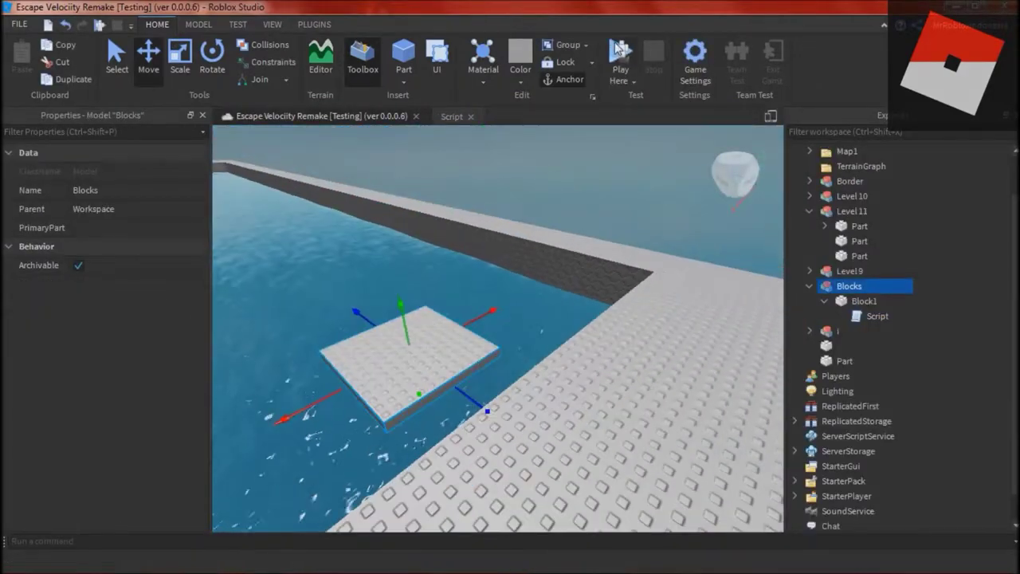
click(615, 51)
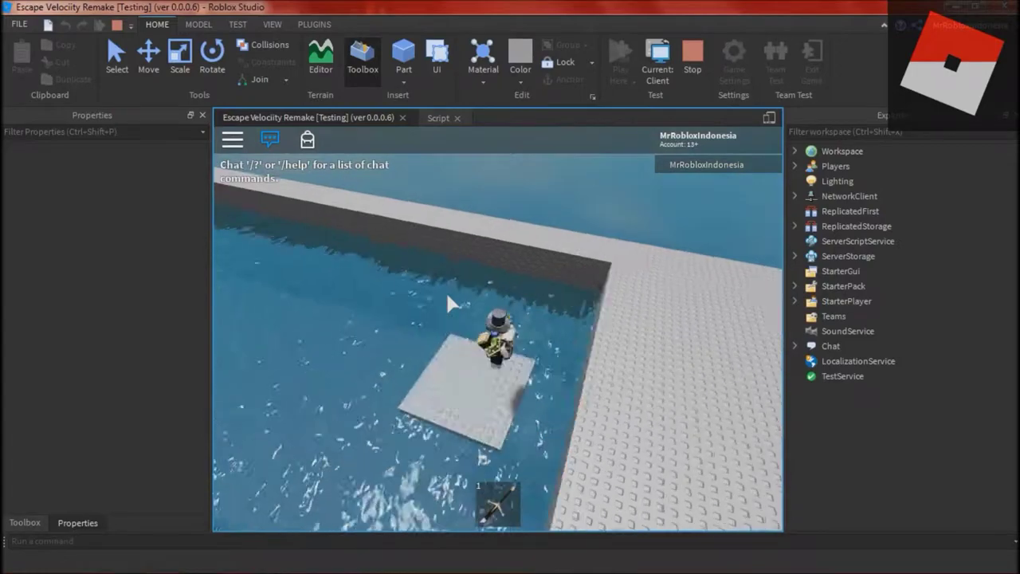
click(693, 57)
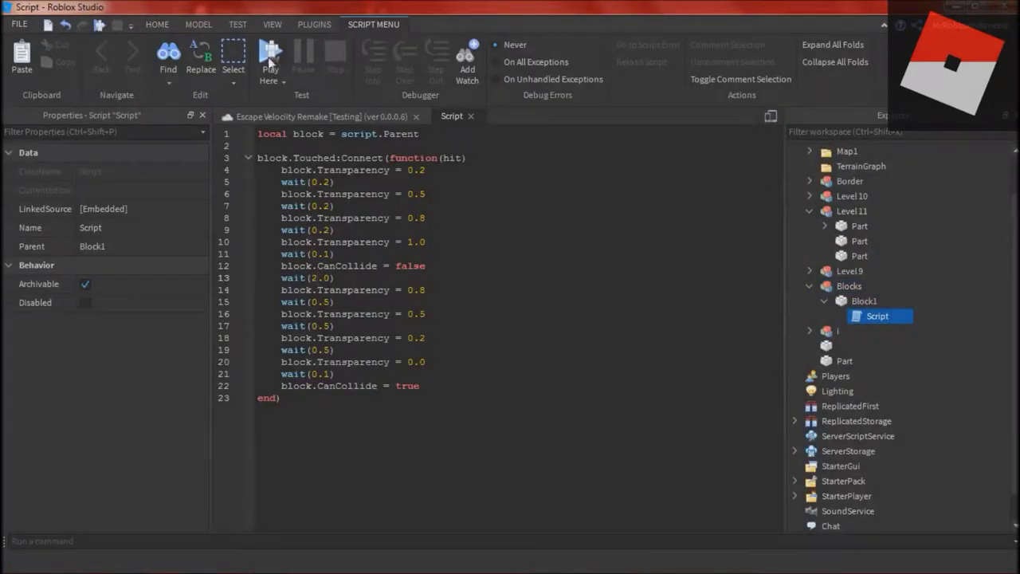
Playtest the block's fade timing by jumping between the block and the pool's edge, and stop the test.
click(270, 56)
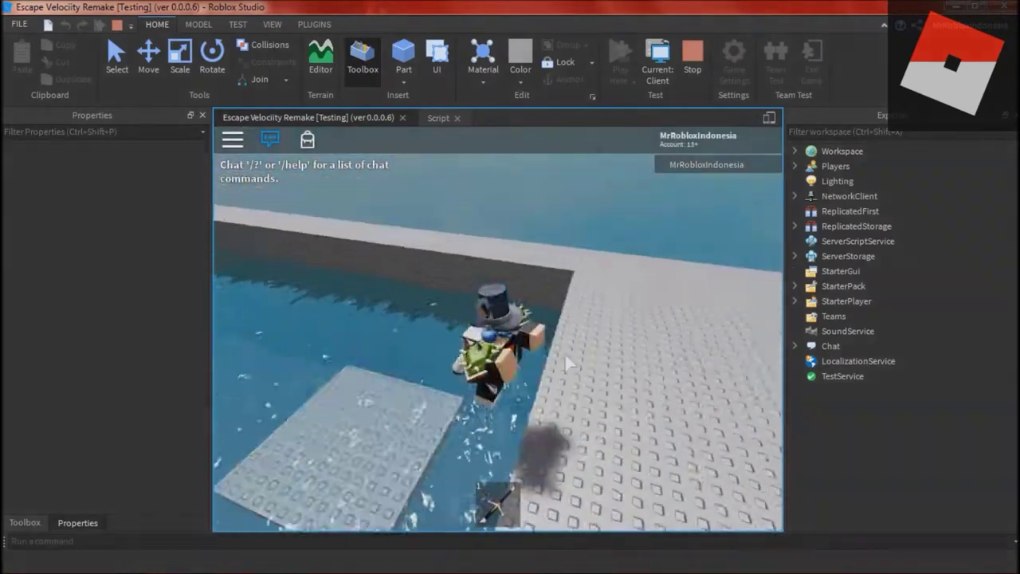
key(w)
right_drag(507, 311, 504, 313)
key(space)
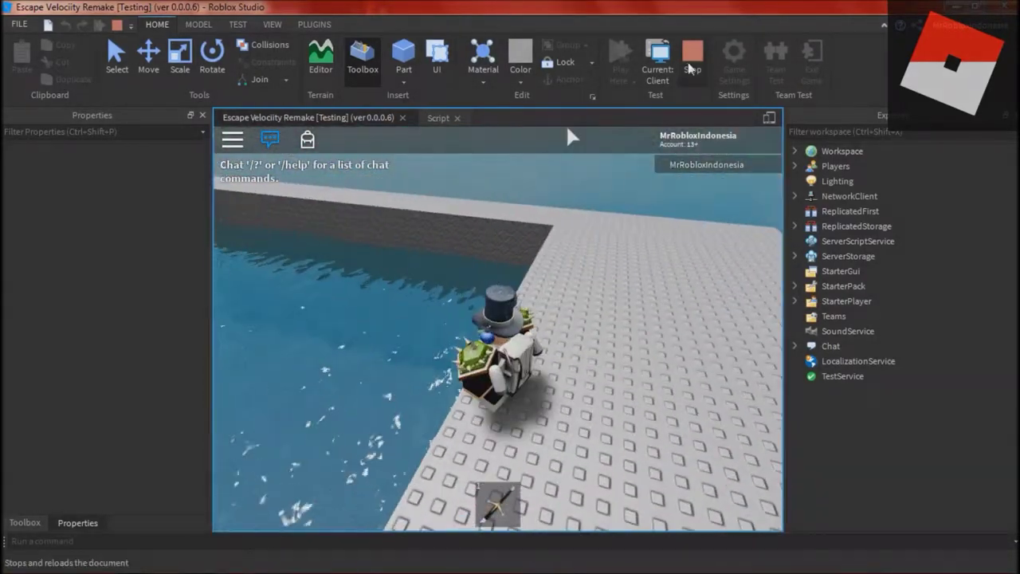
key(shift+F5)
Set the move snap increment to 0.1 studs and lower the block to just above the pool's water surface.
drag(548, 257, 547, 296)
click(690, 280)
right_drag(689, 280, 608, 329)
click(539, 318)
drag(540, 318, 538, 297)
right_drag(539, 296, 530, 247)
click(199, 25)
double_click(353, 72)
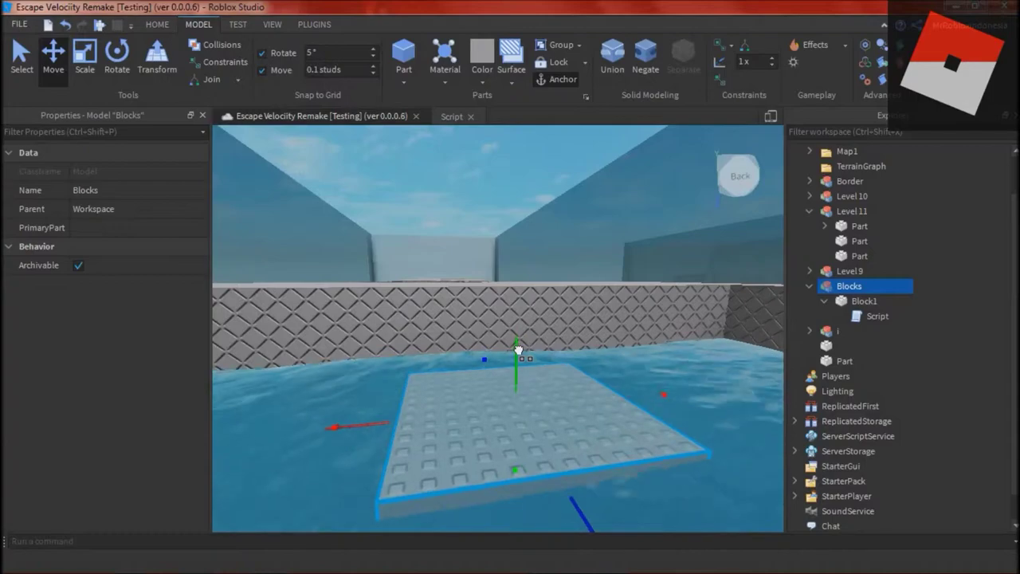
click(702, 445)
right_drag(703, 446, 702, 446)
Duplicate the block to either side to form a row of three across the pool, using 1 stud move snapping.
click(825, 301)
click(864, 302)
right_drag(661, 343, 590, 335)
key(ctrl+d)
drag(563, 289, 678, 282)
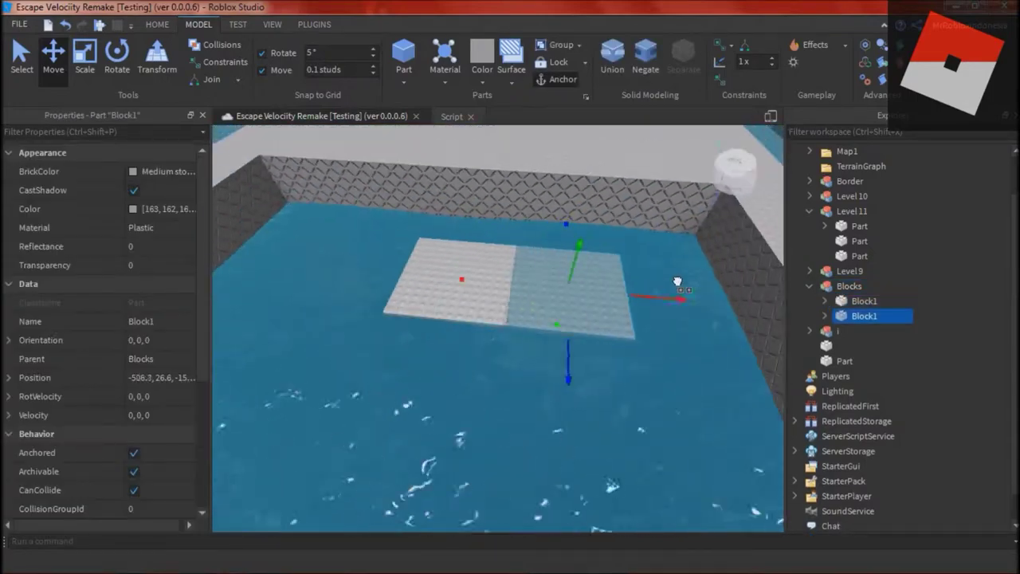
key(a)
click(638, 284)
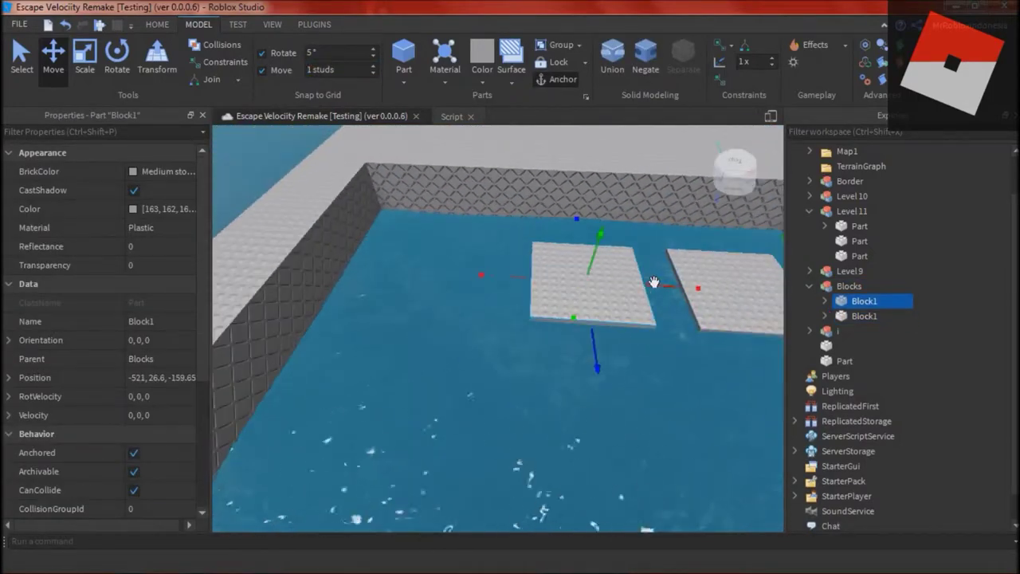
drag(510, 286, 502, 285)
right_drag(511, 295, 550, 319)
Select the new row of three blocks and duplicate it repeatedly along the pool with even gaps.
shift+click(864, 301)
key(ctrl+d)
drag(560, 335, 649, 358)
right_drag(637, 352, 620, 344)
key(ctrl+d)
drag(539, 306, 624, 314)
key(d)
key(ctrl+d)
key(d)
key(ctrl+d)
drag(512, 321, 645, 324)
key(d)
key(ctrl+d)
Extend the block grid toward the pool's far end with further evenly spaced copies of the row.
key(s)
key(d)
key(ctrl+d)
drag(504, 290, 611, 283)
key(d)
key(d)
key(ctrl+d)
key(d)
key(ctrl+d)
drag(535, 284, 604, 306)
right_drag(604, 305, 479, 309)
key(d)
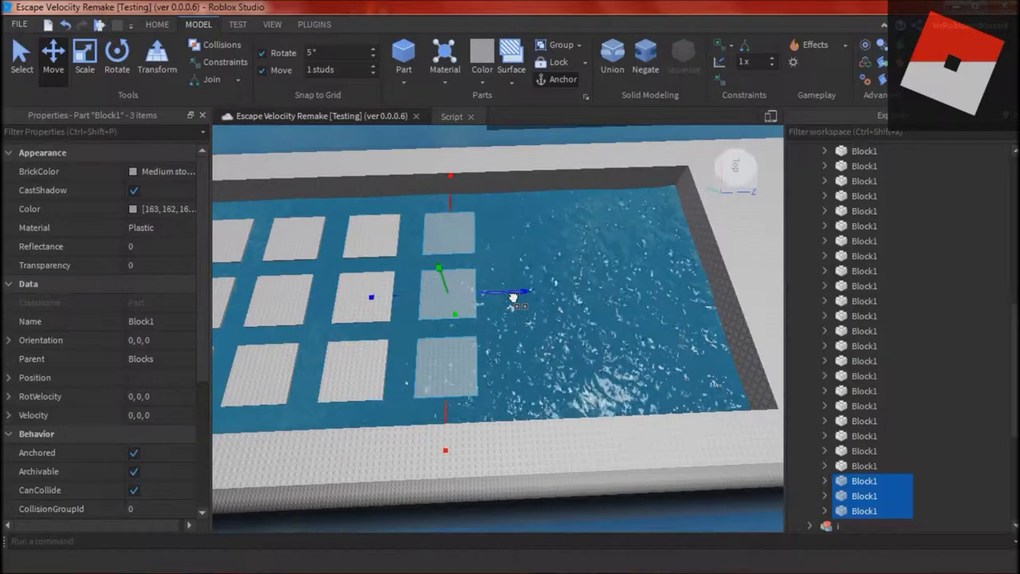
key(a)
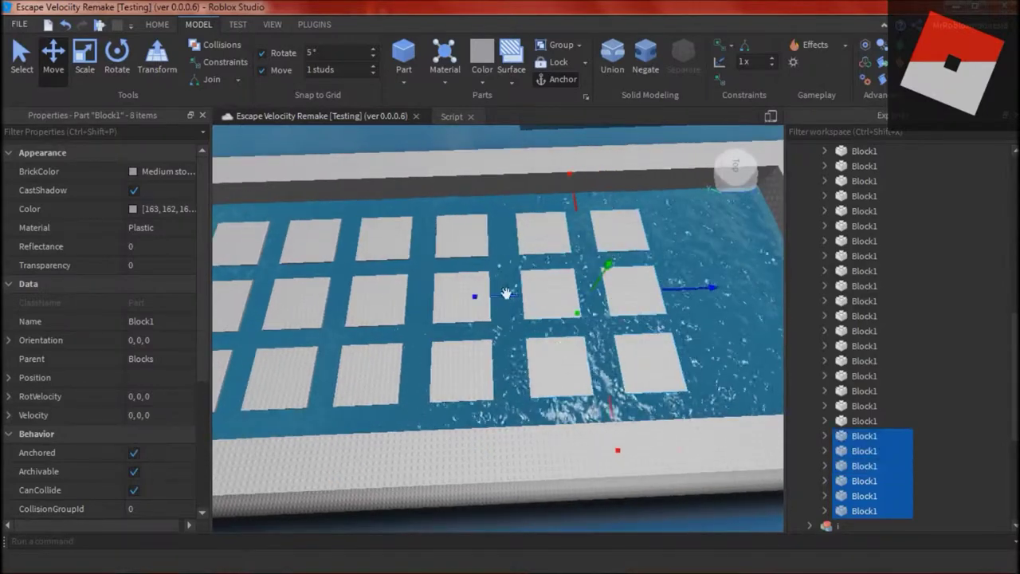
Select the last rows near the end wall and shift them along the pool to even out their spacing.
right_drag(671, 254, 694, 257)
click(558, 231)
ctrl+click(558, 293)
drag(701, 298, 629, 305)
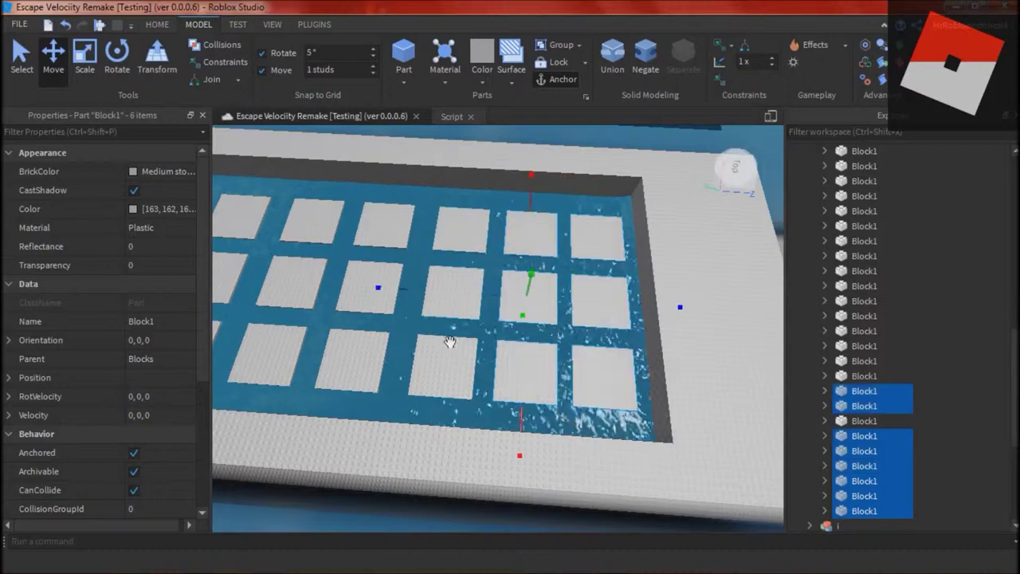
scroll(417, 298, down, 2)
click(640, 265)
right_drag(420, 299, 494, 263)
click(808, 197)
Playtest the rebuilt level from the starting platform by jumping across the fading blocks, and stop the test.
scroll(495, 263, up, 4)
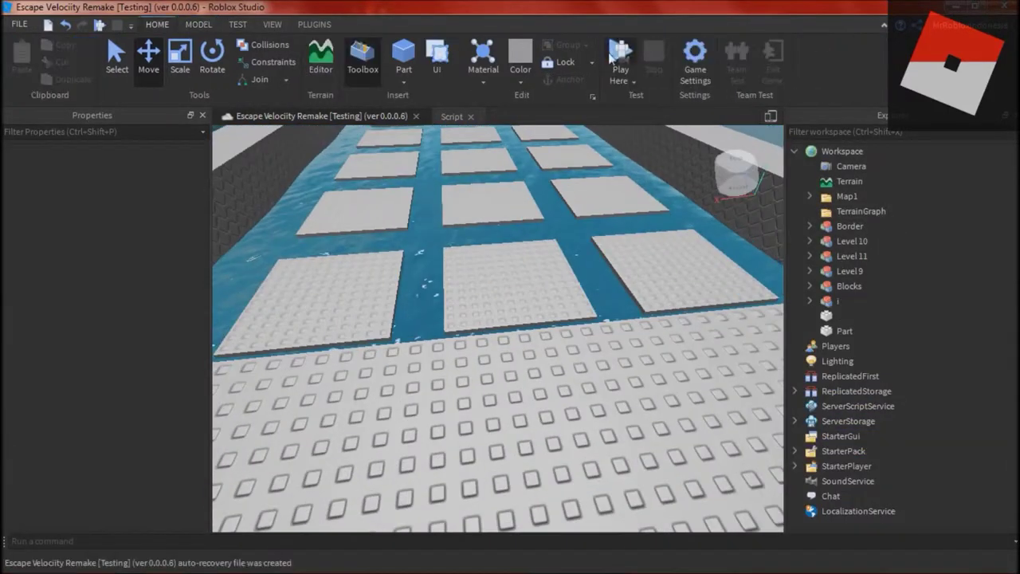
click(618, 51)
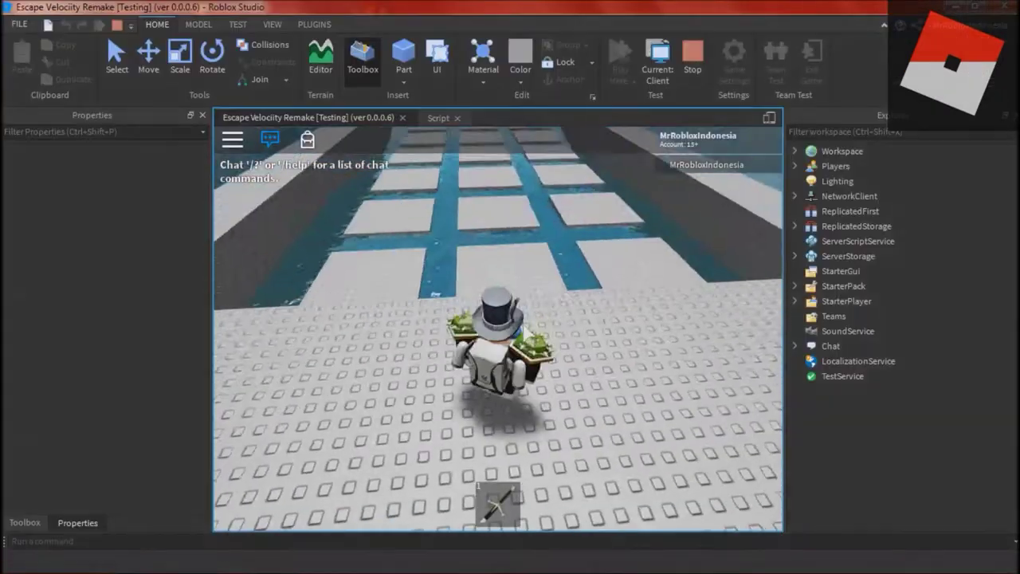
key(w)
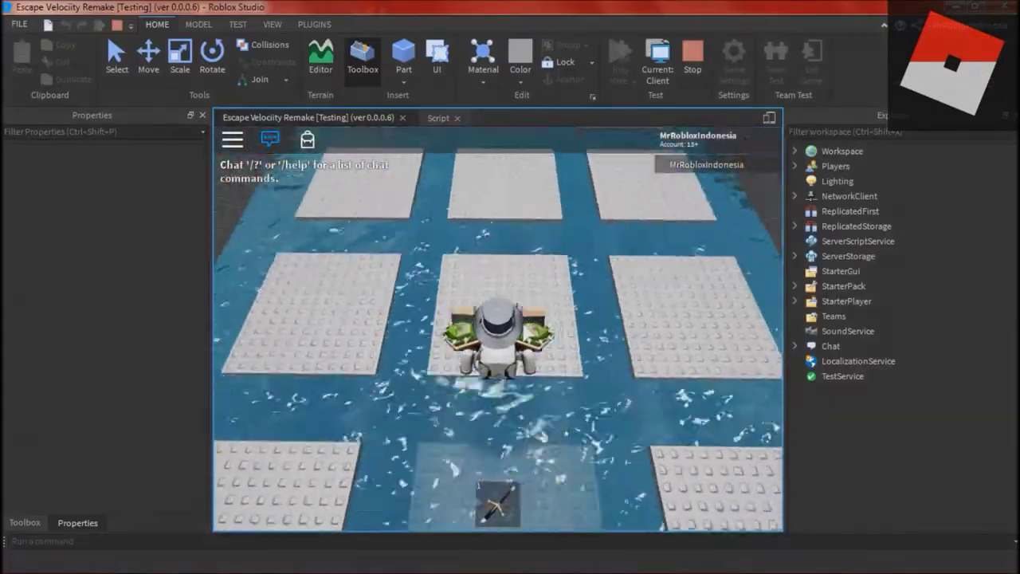
key(space)
right_drag(530, 331, 589, 333)
key(w)
key(space)
key(space)
key(space)
key(a)
key(s)
right_drag(527, 333, 487, 334)
key(s)
key(w)
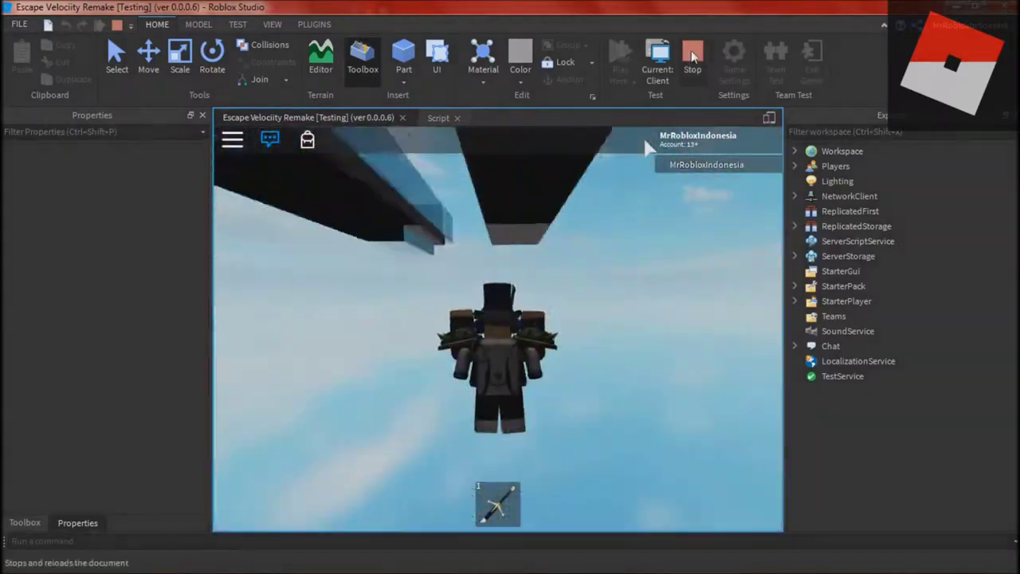
click(693, 56)
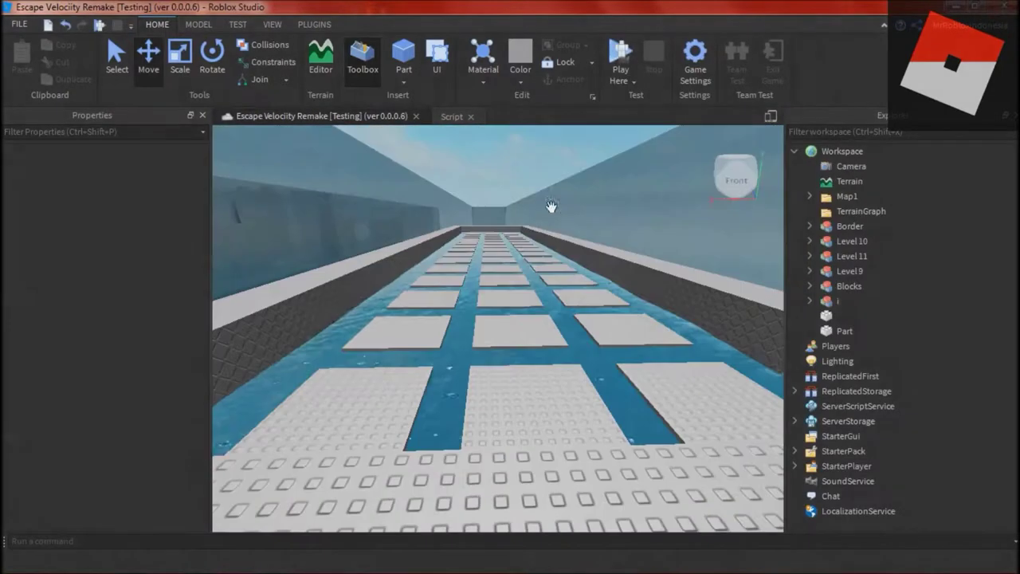
Delete every copy in the Blocks model, keeping only the middle block of the first row.
click(825, 301)
click(832, 332)
click(825, 302)
click(952, 311)
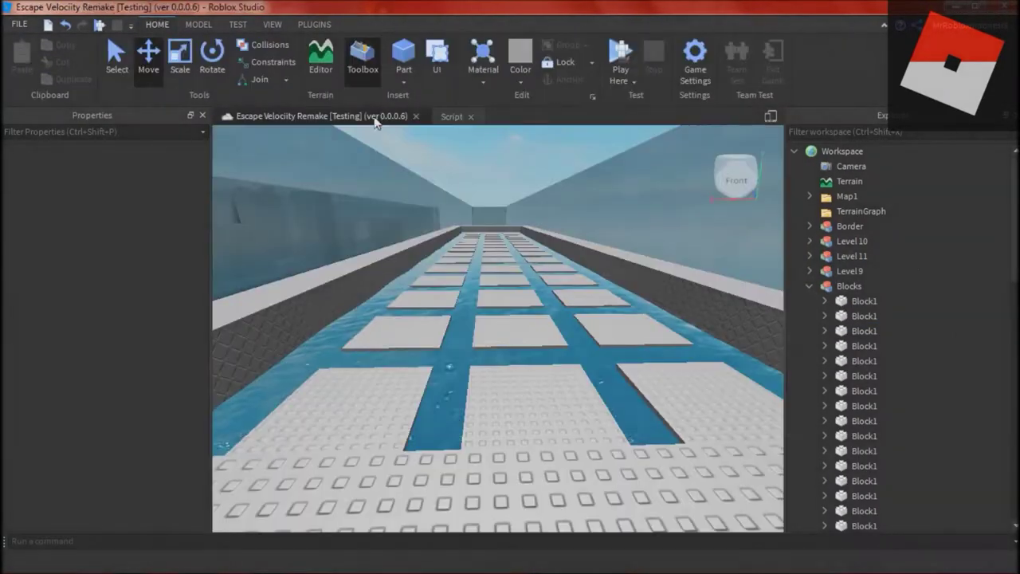
drag(963, 308, 885, 371)
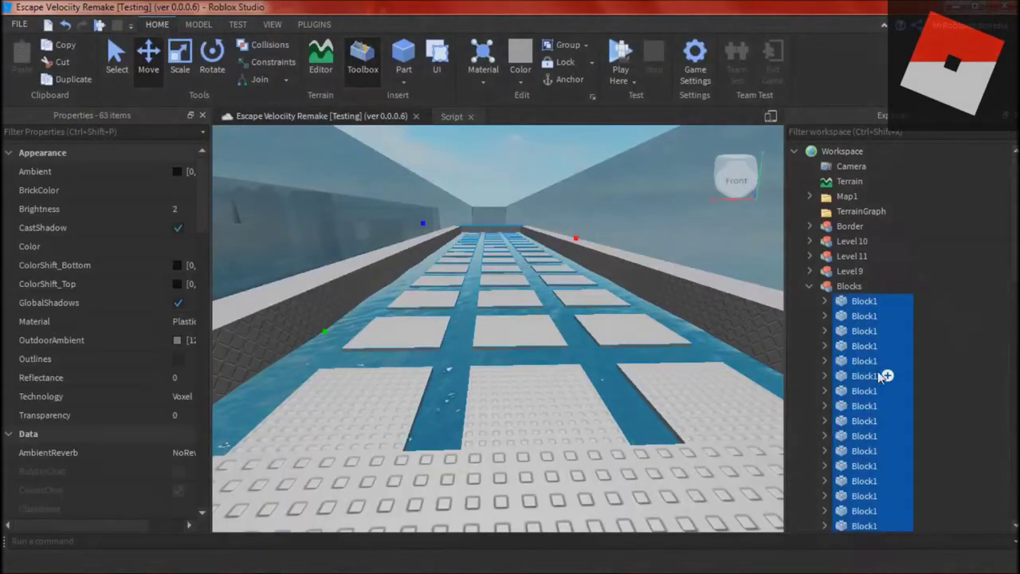
scroll(885, 371, down, 10)
click(995, 414)
drag(949, 470, 857, 356)
scroll(853, 334, up, 5)
shift+click(843, 302)
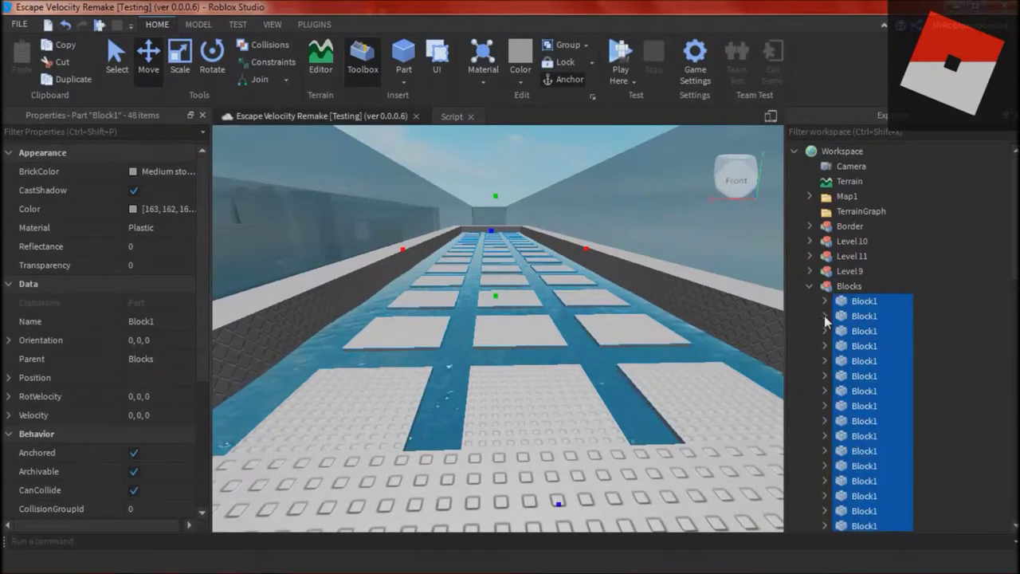
drag(945, 314, 832, 422)
scroll(845, 366, down, 12)
key(Delete)
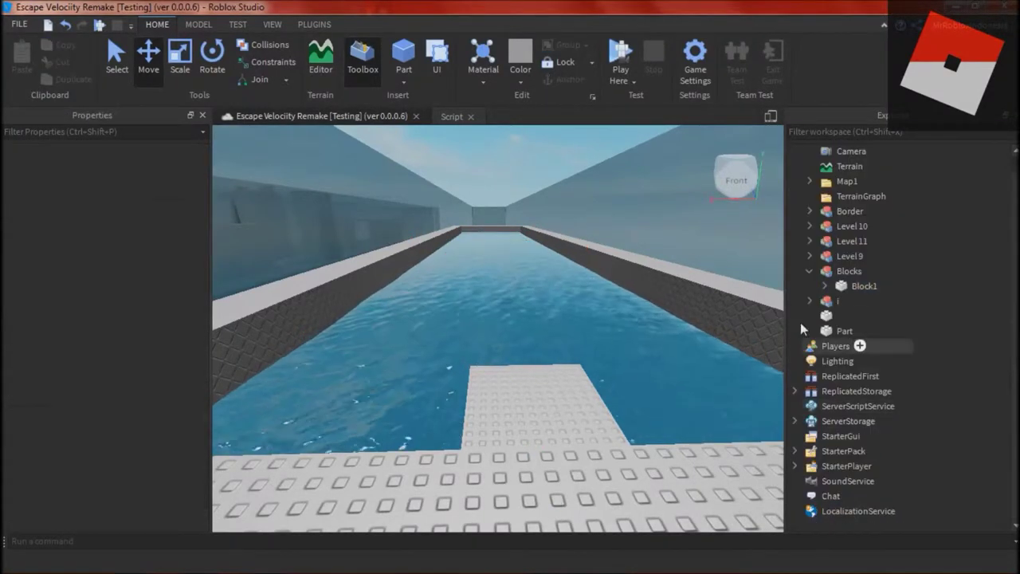
Open the script inside the remaining Block1.
click(825, 287)
double_click(875, 302)
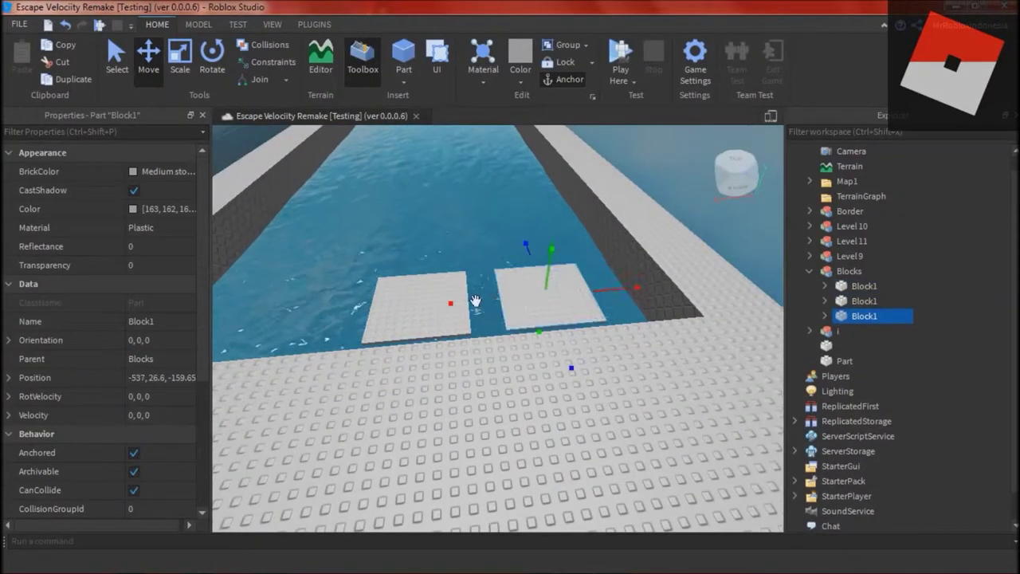
Move the third block to the other side of the middle block, and duplicate the row of three one gap further along the pool.
drag(480, 306, 330, 324)
right_drag(330, 324, 487, 226)
click(478, 387)
ctrl+click(481, 307)
ctrl+click(492, 219)
key(ctrl+d)
drag(528, 300, 640, 295)
Keep duplicating the row of three blocks along the pool at even gaps until the rows reach the far end.
key(d)
key(ctrl+d)
key(ctrl+d)
right_drag(640, 296, 594, 292)
key(s)
key(ctrl+d)
drag(569, 282, 644, 285)
key(d)
key(ctrl+d)
key(d)
key(ctrl+d)
middle_drag(644, 286, 562, 280)
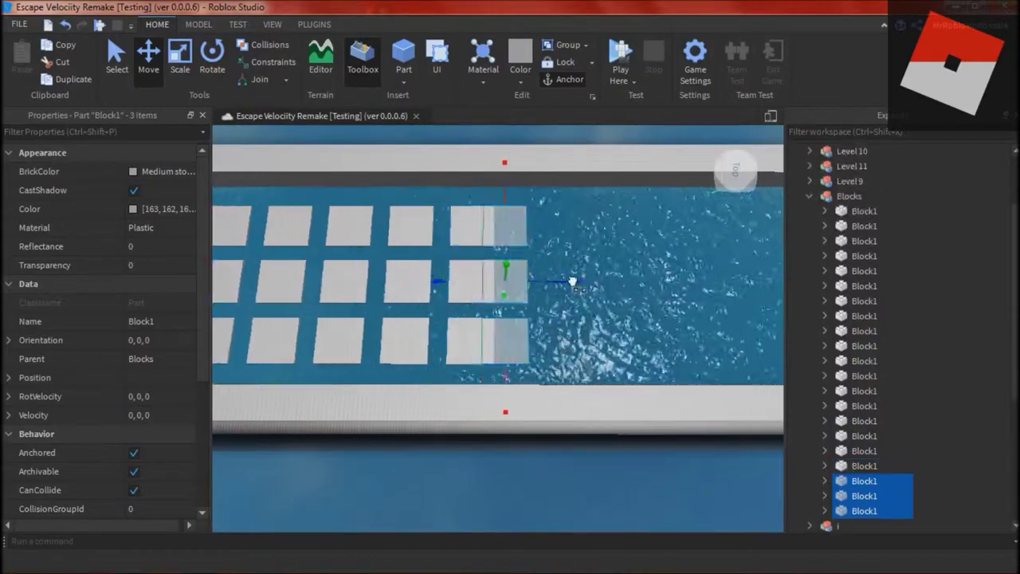
drag(610, 285, 606, 285)
key(d)
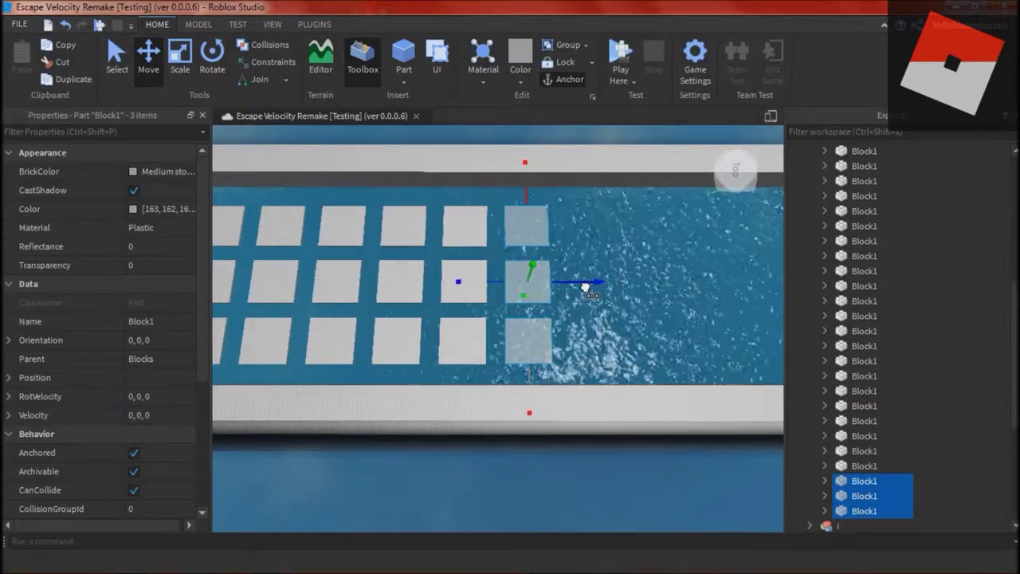
middle_drag(582, 287, 618, 285)
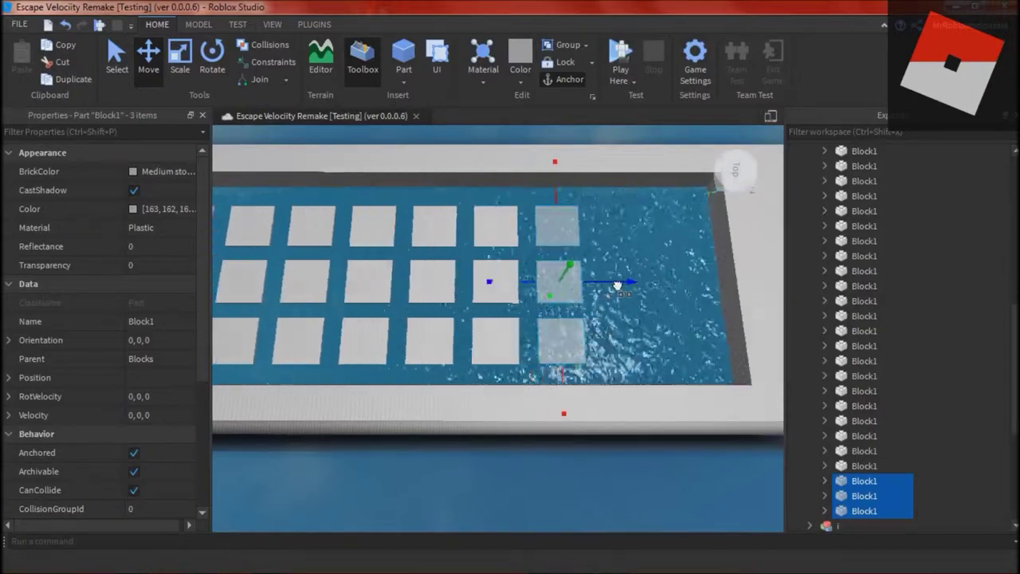
key(ctrl+d)
drag(603, 287, 665, 284)
right_drag(665, 285, 658, 276)
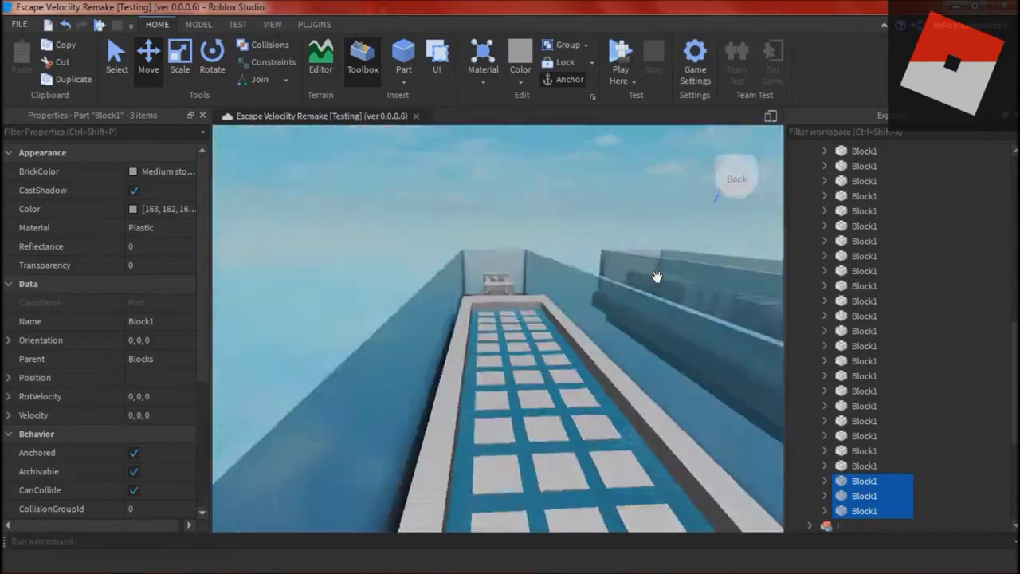
Playtest the rebuilt pool by jumping across the fading blocks and returning to the starting platform, and stop the test.
click(658, 275)
scroll(829, 263, up, 8)
click(810, 241)
right_drag(562, 299, 562, 313)
key(alt+Tab)
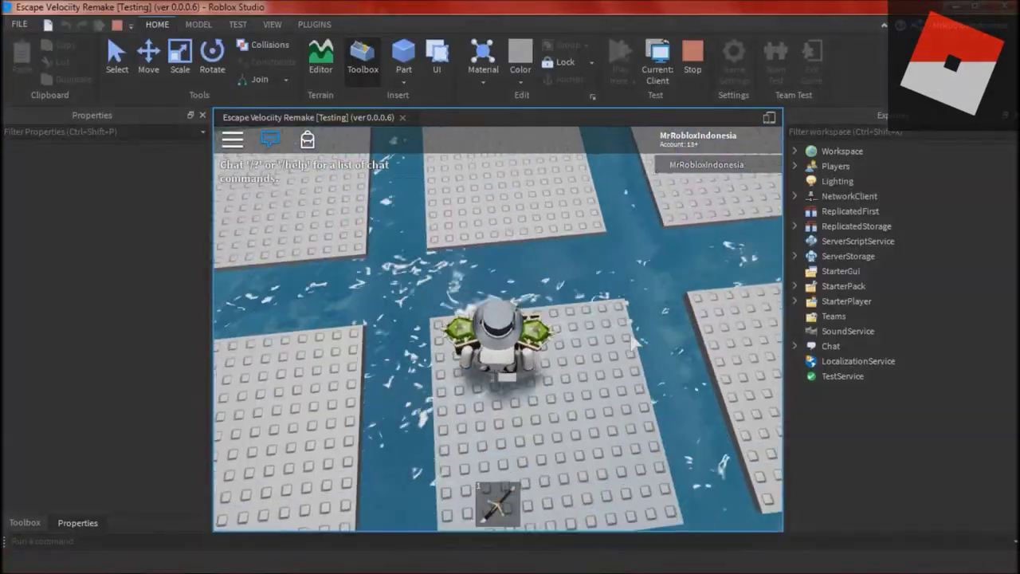
key(w)
right_drag(630, 337, 499, 359)
key(space)
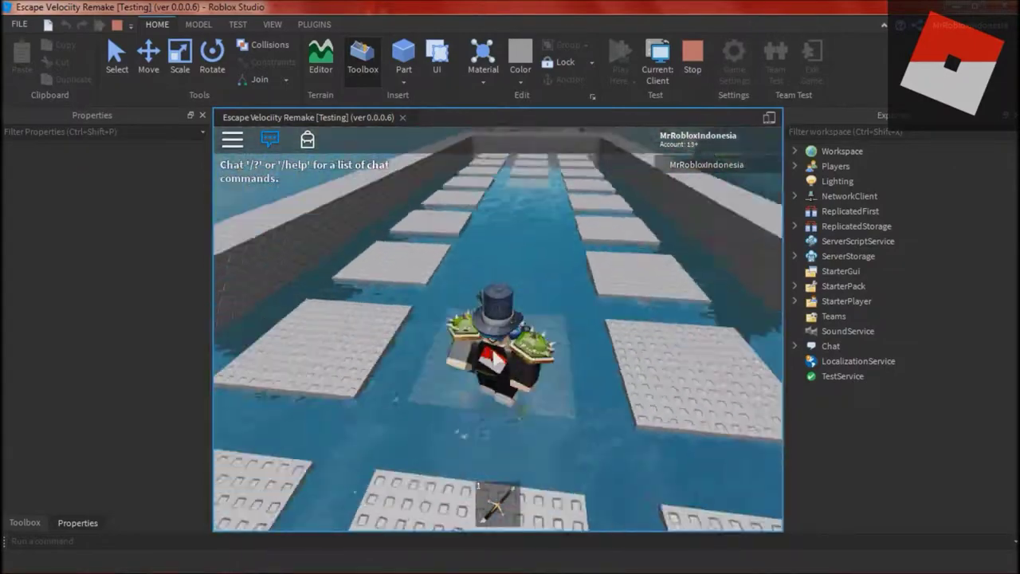
key(w)
key(d)
key(space)
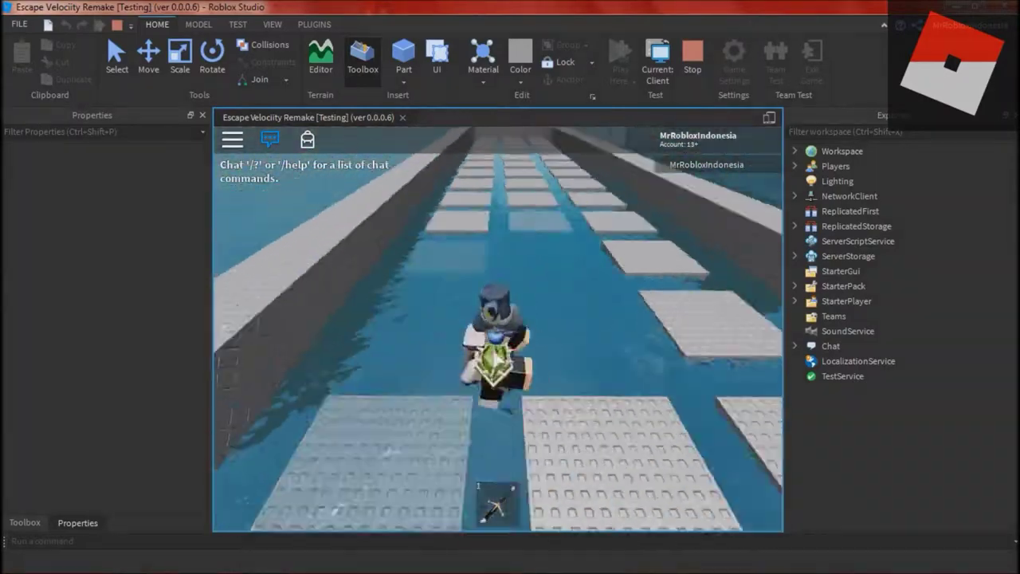
key(s)
scroll(496, 358, down, 5)
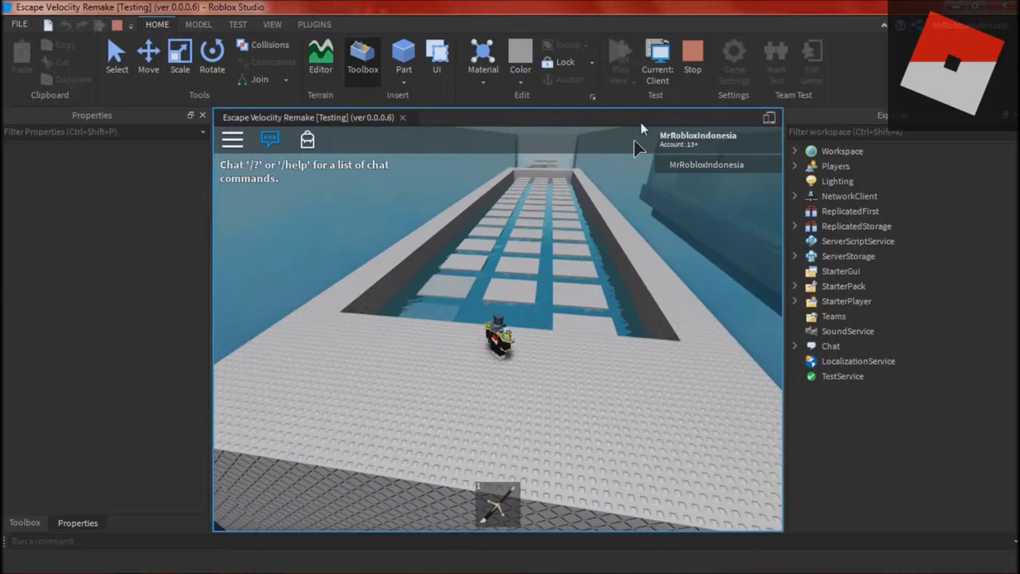
click(693, 59)
Move the Blocks model into the Level 11 model.
click(844, 287)
key(Up)
key(Up)
key(Up)
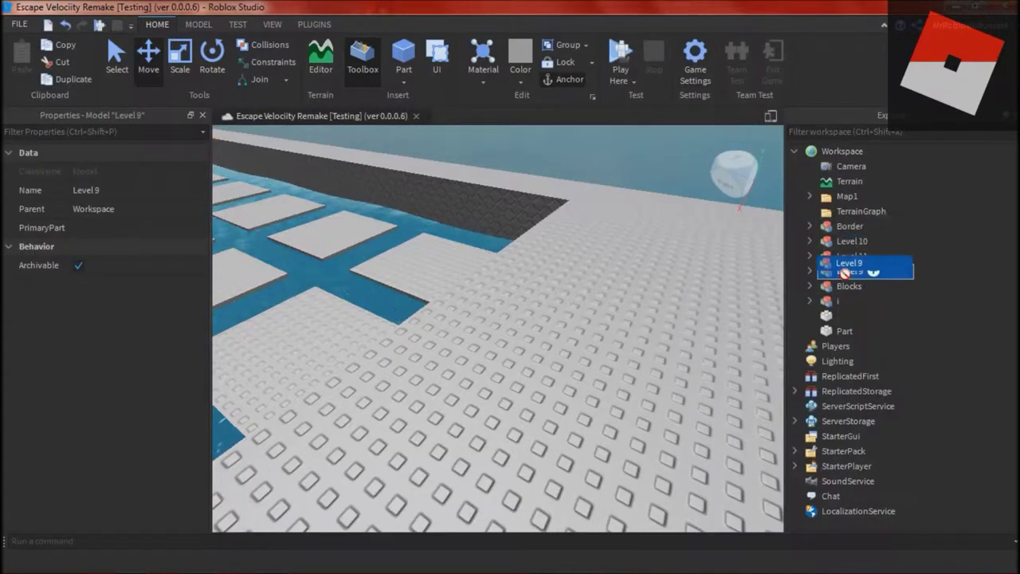
drag(845, 288, 849, 257)
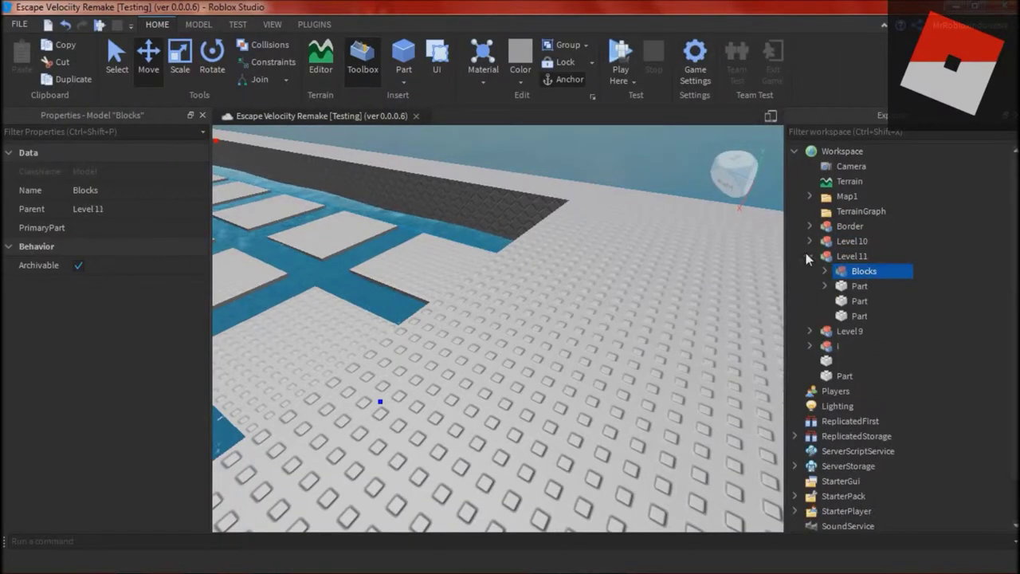
click(810, 256)
Duplicate the large platform block and place the copy further along the empty walkway beyond Level 11.
scroll(665, 296, down, 5)
right_drag(665, 296, 615, 359)
click(616, 412)
right_drag(615, 413, 504, 212)
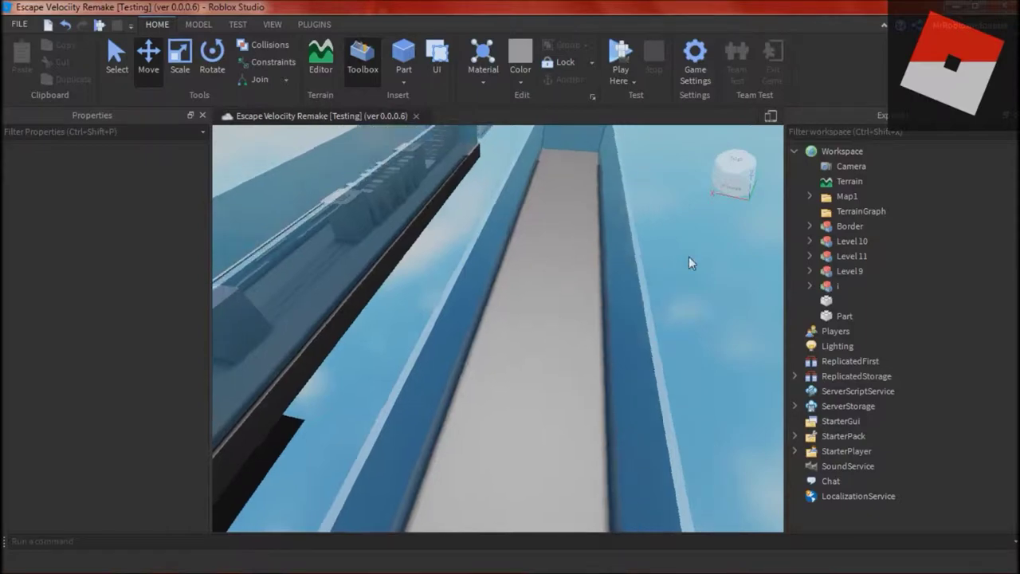
right_drag(691, 263, 690, 263)
key(ctrl+d)
drag(542, 345, 735, 358)
click(598, 487)
right_drag(598, 487, 601, 492)
click(399, 359)
click(576, 351)
right_drag(577, 351, 561, 350)
Insert a new part on the walkway floor and scale it into a roughly square slab.
click(199, 25)
right_drag(499, 289, 499, 289)
click(404, 54)
key(f)
right_drag(508, 216, 511, 202)
scroll(511, 200, up, 2)
key(ctrl+3)
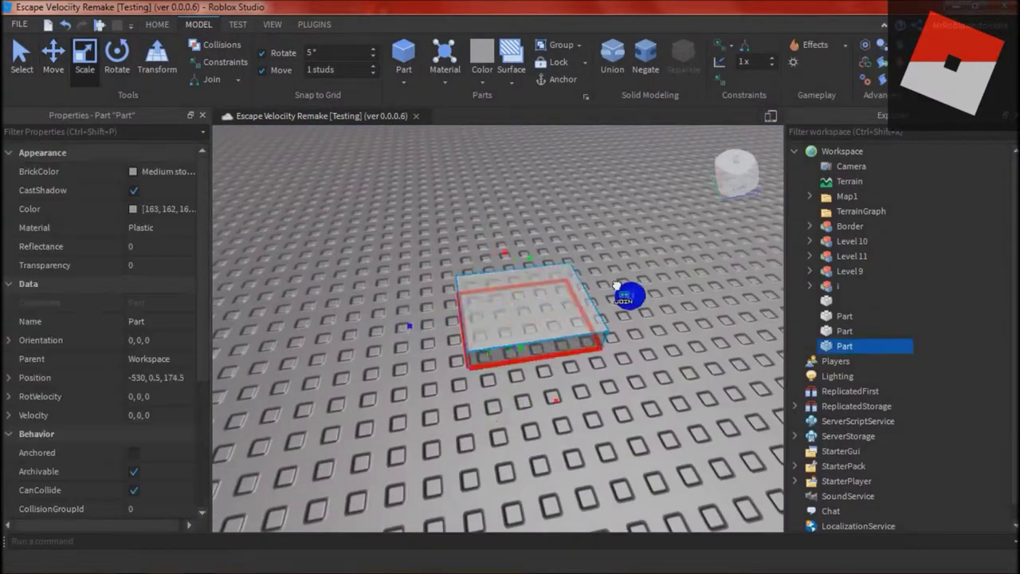
drag(616, 285, 636, 283)
right_drag(636, 283, 545, 319)
scroll(545, 319, down, 2)
Raise the new slab and move it against the edge of the Level 11 end platform.
click(54, 58)
right_drag(426, 196, 425, 196)
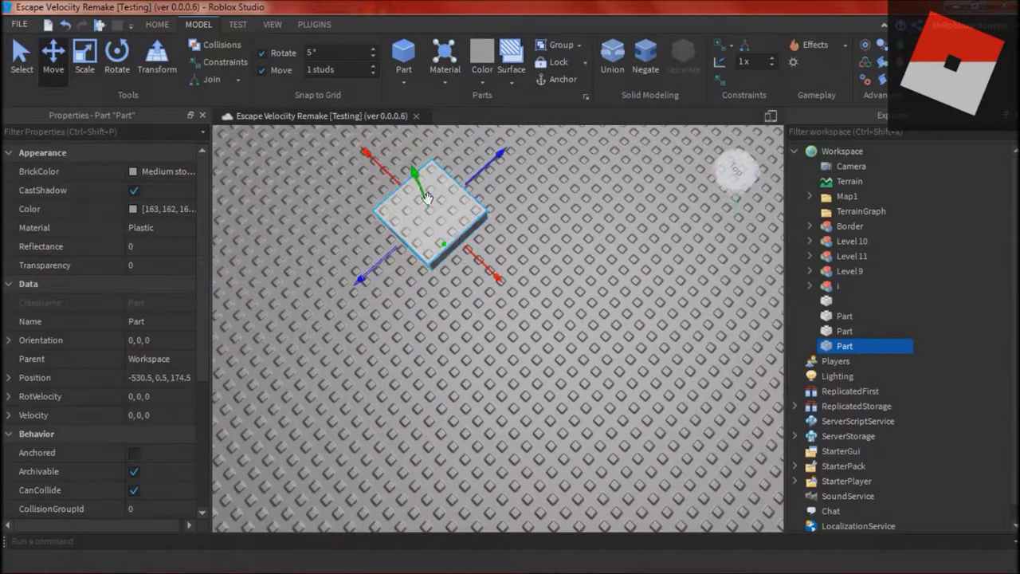
drag(425, 196, 601, 132)
scroll(601, 131, down, 3)
right_drag(601, 131, 521, 229)
drag(438, 456, 453, 458)
right_drag(453, 459, 454, 209)
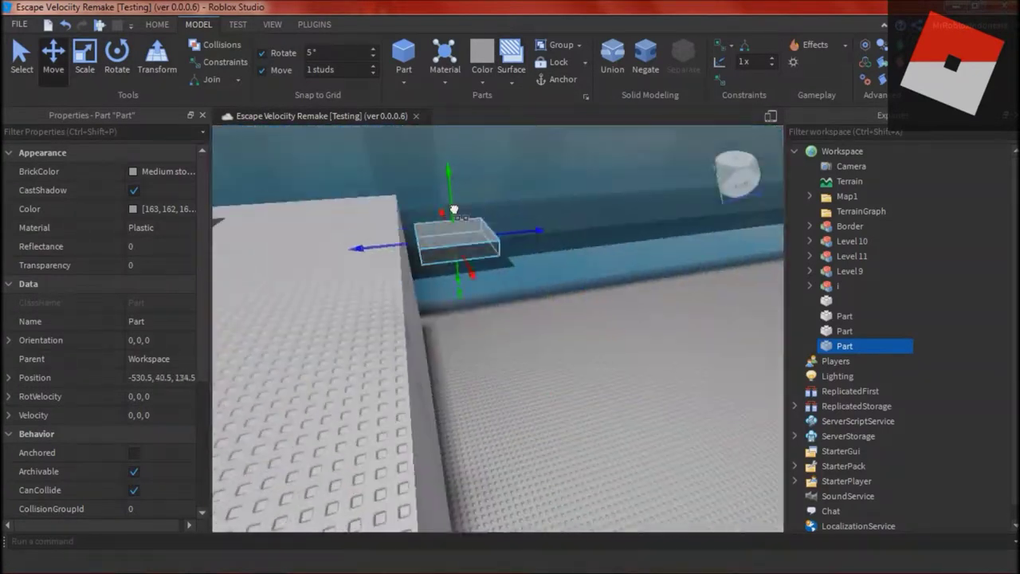
drag(550, 251, 567, 249)
right_drag(568, 248, 419, 276)
click(419, 275)
Shift the slab sideways and duplicate it across the platform edge to form a row of three.
click(678, 275)
drag(602, 279, 765, 285)
key(ctrl+d)
right_drag(765, 286, 535, 335)
drag(535, 251, 528, 273)
key(ctrl+d)
drag(575, 294, 699, 311)
Duplicate the middle slab along the gap at even distances to form a column reaching the far platform.
right_drag(699, 311, 494, 295)
click(481, 290)
key(ctrl+d)
drag(529, 296, 436, 303)
right_drag(436, 303, 596, 320)
click(596, 320)
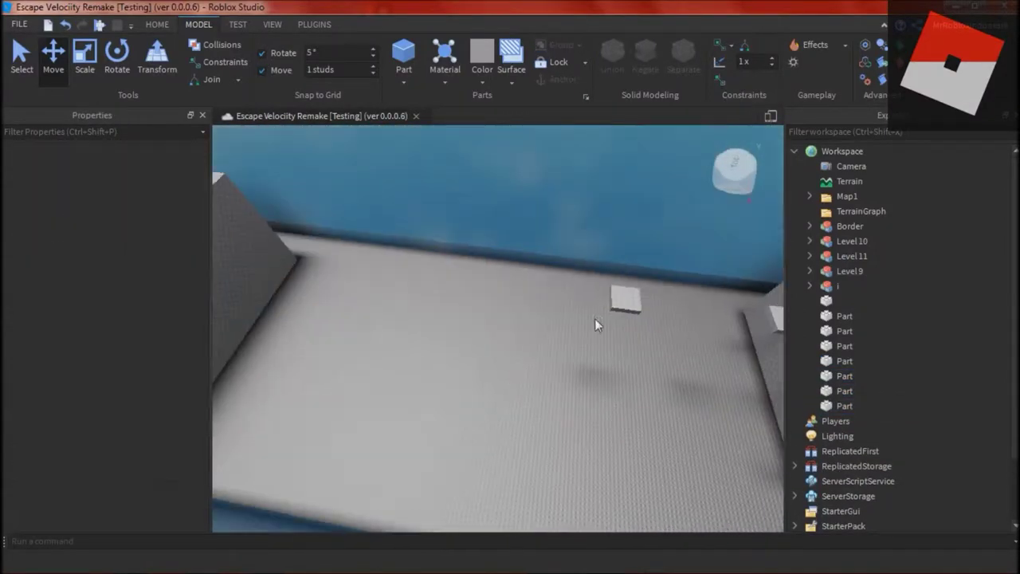
drag(418, 280, 428, 281)
right_drag(428, 281, 548, 295)
key(ctrl+d)
drag(456, 292, 319, 285)
click(569, 363)
right_drag(569, 363, 569, 363)
click(356, 332)
right_drag(377, 296, 571, 380)
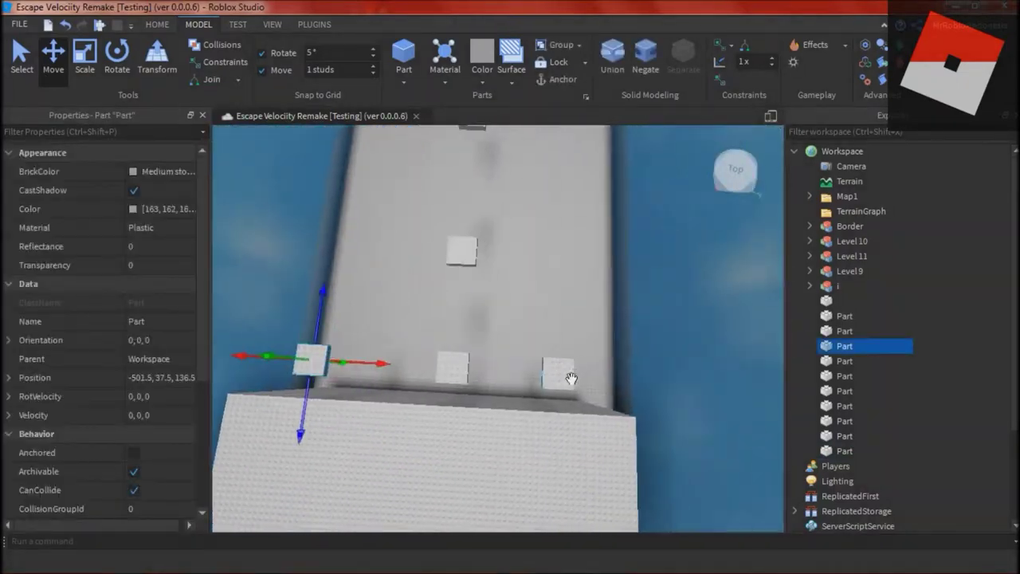
click(440, 259)
right_drag(440, 260, 565, 256)
click(688, 261)
middle_drag(620, 264, 547, 264)
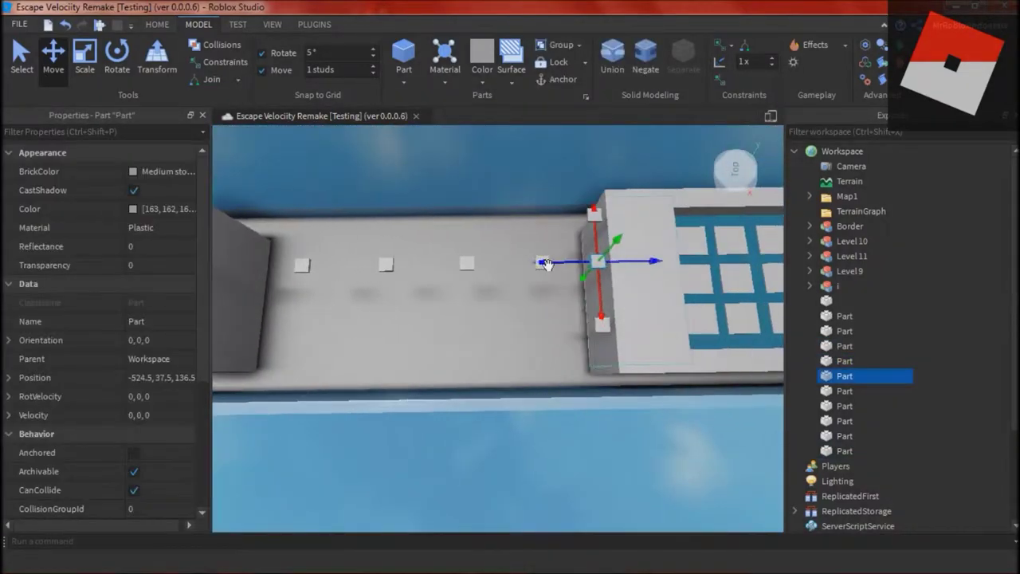
scroll(553, 257, up, 5)
ctrl+click(519, 196)
scroll(478, 224, down, 2)
ctrl+click(407, 215)
scroll(424, 256, down, 2)
middle_drag(424, 255, 595, 224)
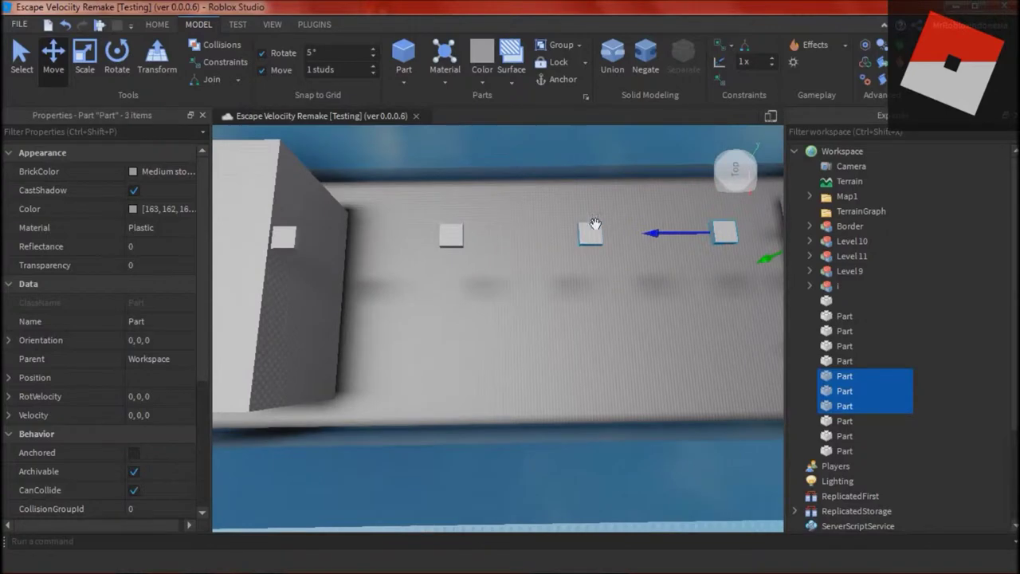
ctrl+click(595, 225)
ctrl+click(451, 235)
ctrl+click(284, 237)
right_drag(536, 317, 537, 316)
click(547, 389)
right_drag(547, 389, 496, 395)
click(465, 297)
click(495, 395)
Duplicate the outer slab on one side five times along the gap, lining the copies up beside the middle column.
click(508, 232)
right_drag(550, 319, 550, 319)
key(ctrl+d)
drag(499, 307, 595, 341)
click(550, 363)
right_drag(480, 324, 481, 324)
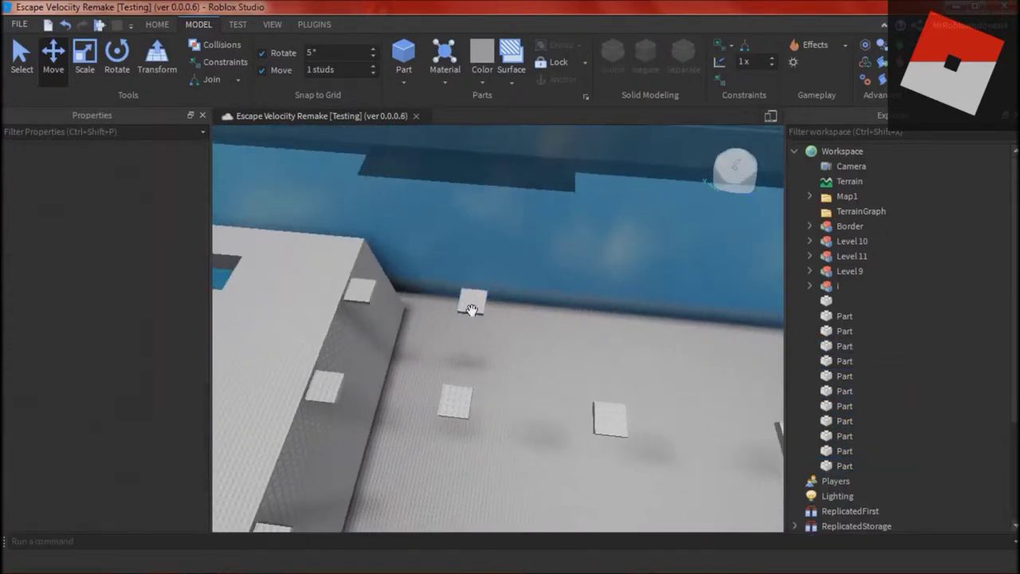
click(477, 308)
key(ctrl+d)
drag(466, 308, 587, 314)
right_drag(505, 294, 505, 294)
scroll(503, 341, up, 3)
key(ctrl+d)
drag(391, 287, 551, 289)
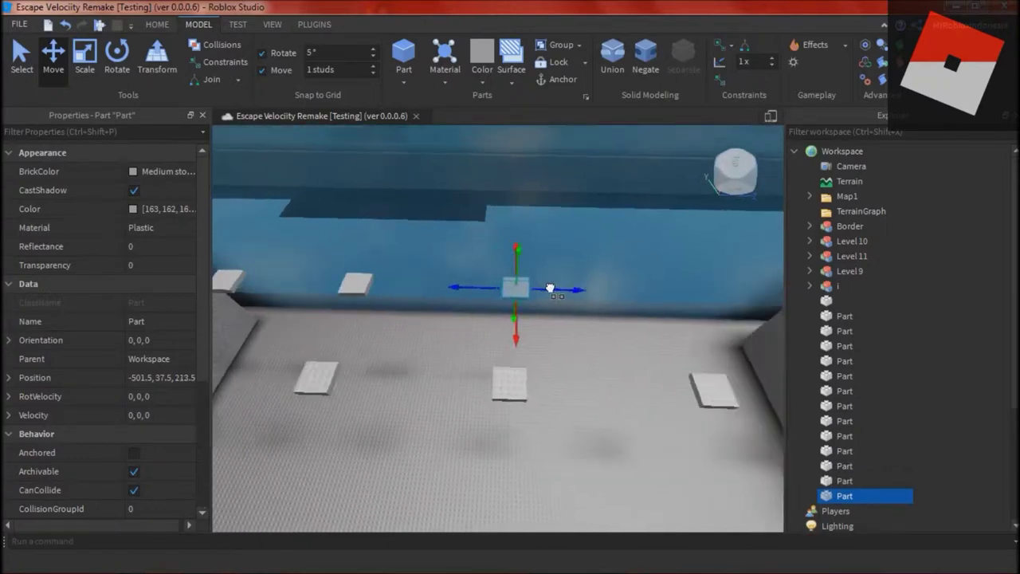
right_drag(551, 290, 551, 290)
key(ctrl+d)
drag(433, 288, 578, 290)
right_drag(522, 292, 521, 292)
key(ctrl+d)
drag(406, 295, 603, 300)
Build the column on the opposite side by duplicating its slab five times, spacing the copies level with the other columns.
right_drag(457, 355, 458, 355)
key(ctrl+d)
drag(560, 451, 440, 450)
right_drag(439, 448, 439, 448)
key(ctrl+d)
drag(511, 402, 412, 412)
right_drag(424, 388, 423, 388)
key(ctrl+d)
drag(454, 353, 429, 359)
key(ctrl+d)
key(a)
key(ctrl+d)
drag(517, 356, 390, 355)
right_drag(487, 298, 487, 298)
right_drag(558, 289, 558, 289)
drag(592, 250, 582, 250)
right_drag(558, 336, 539, 314)
click(539, 314)
scroll(538, 314, down, 5)
click(478, 224)
key(w)
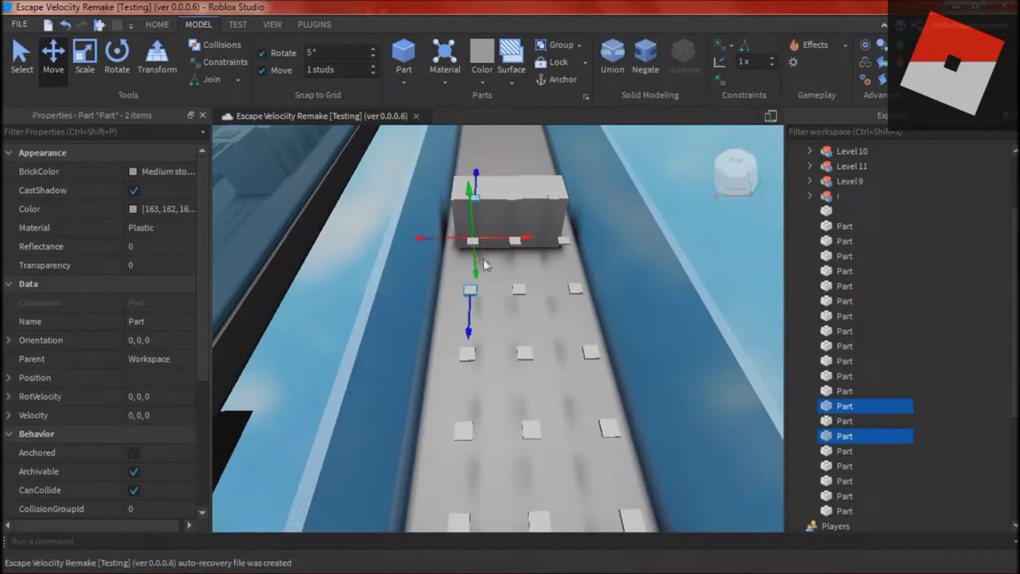
ctrl+click(472, 241)
right_drag(512, 334, 490, 366)
click(490, 366)
scroll(491, 366, down, 3)
key(w)
key(s)
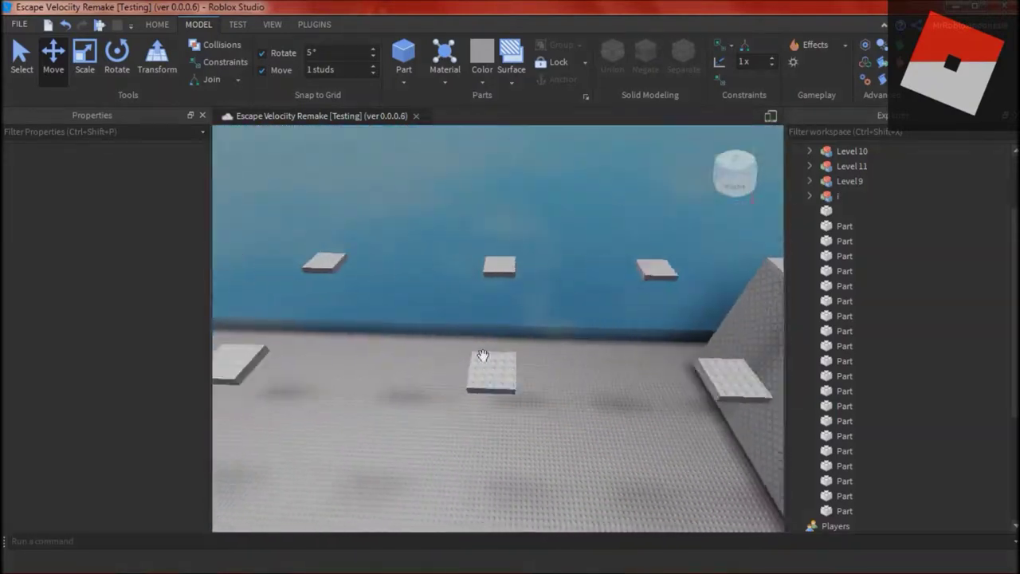
Duplicate a middle-column slab near the platform and lower the copy to a Y position of 28.5.
click(486, 370)
key(d)
ctrl+click(533, 379)
key(ctrl+d)
right_drag(468, 462, 468, 461)
drag(412, 337, 442, 449)
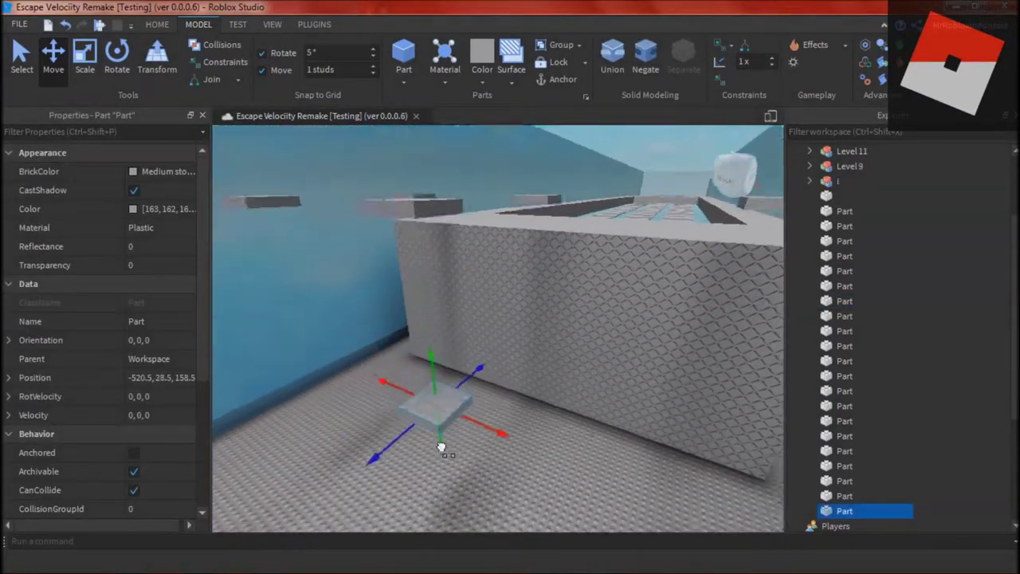
Place a second lowered slab further along the middle column and undo the stray move.
right_drag(442, 448, 442, 449)
drag(544, 398, 426, 440)
right_drag(426, 440, 426, 440)
drag(448, 378, 392, 240)
key(ctrl+z)
right_drag(544, 291, 527, 415)
click(527, 416)
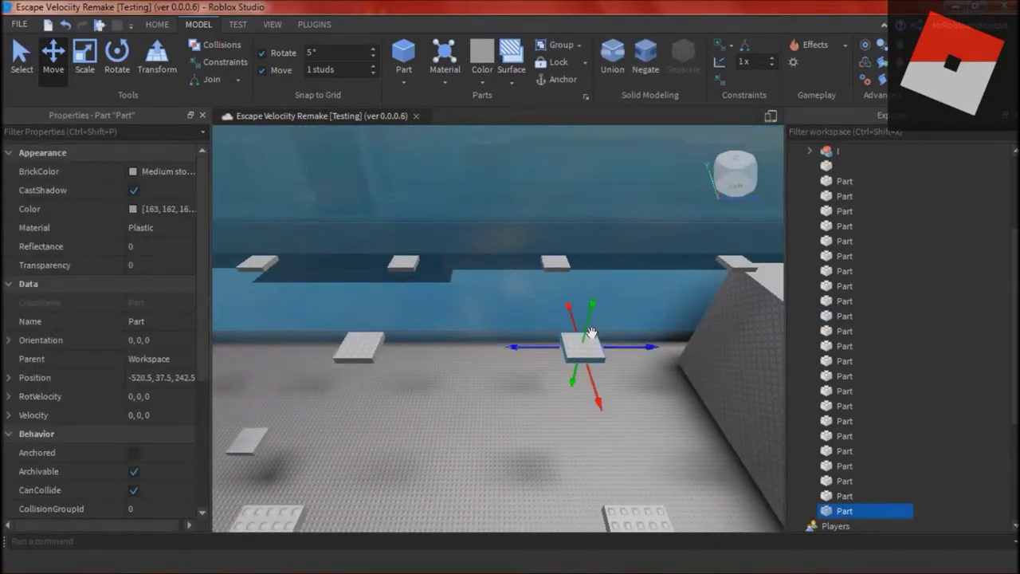
Raise a copy of the middle-column slab at Z 212.5 high above the gap, to a Y position of about 56.5.
drag(465, 352, 515, 186)
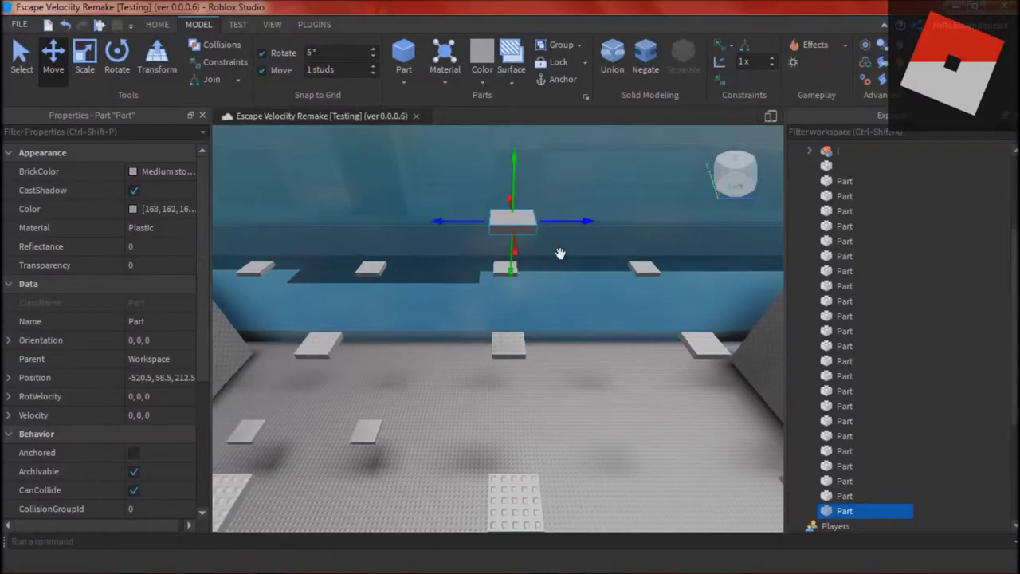
right_drag(560, 254, 514, 323)
drag(515, 324, 515, 308)
right_drag(577, 457, 577, 458)
click(576, 458)
Duplicate a middle-column slab and slide the copy along the gap to Z 242.5.
click(376, 328)
key(ctrl+d)
drag(417, 329, 640, 339)
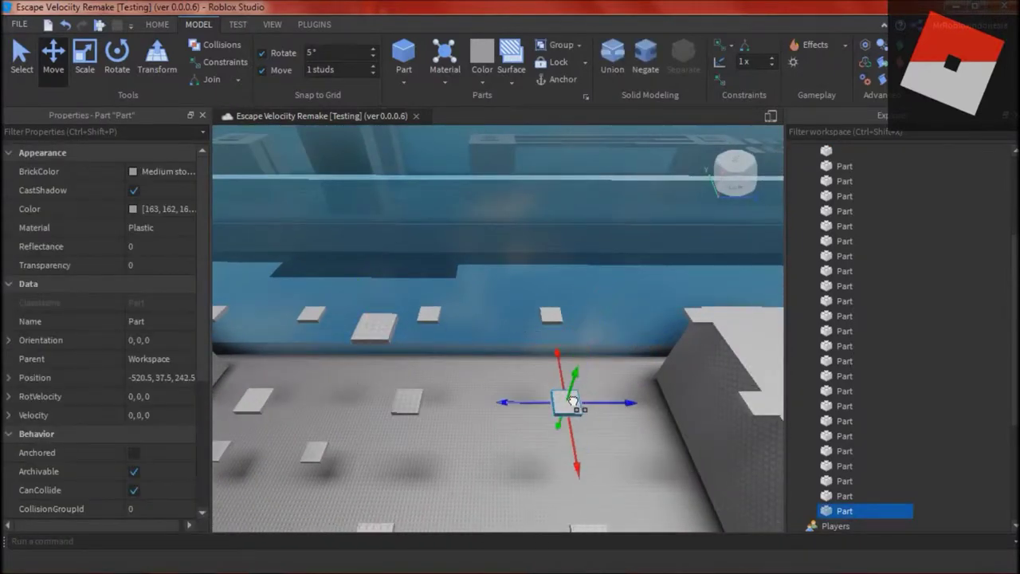
right_drag(607, 309, 615, 346)
Delete the middle-column slab near the far platform.
click(467, 483)
right_drag(466, 484, 466, 484)
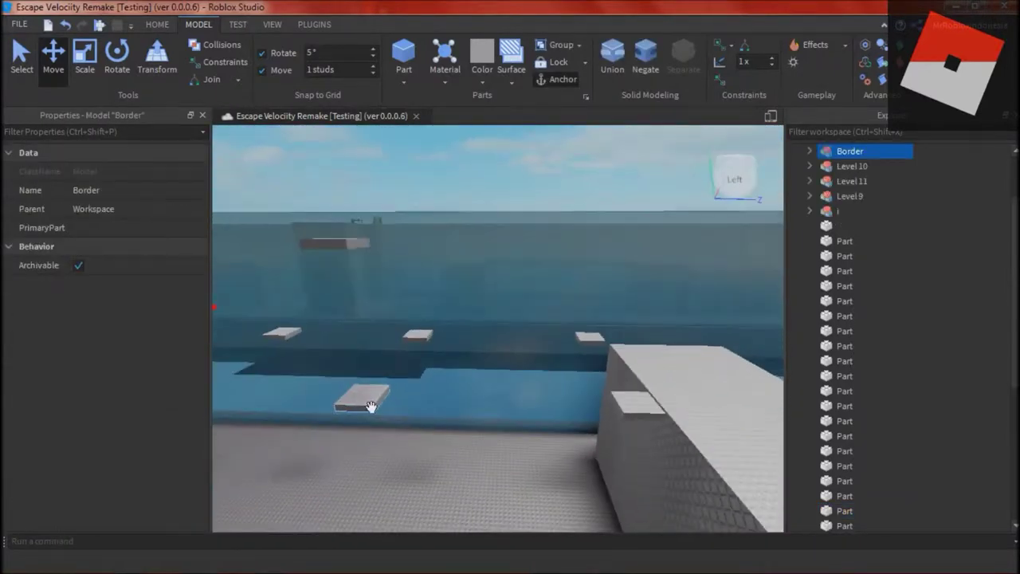
click(371, 406)
key(Delete)
click(523, 460)
right_drag(523, 460, 497, 451)
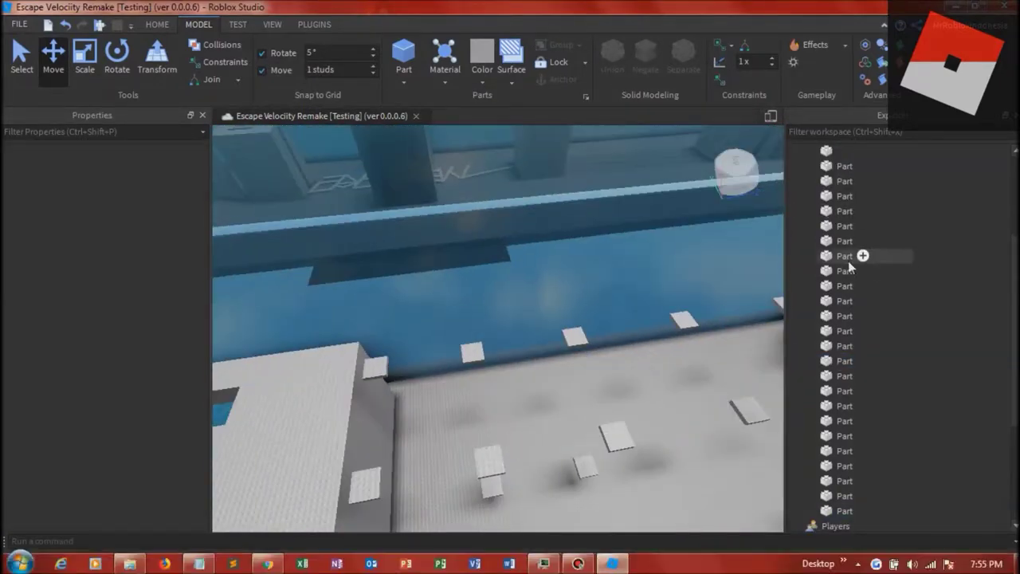
Switch to the Changelog in Notepad and add the heading "Escape Velociity [Testing] (ver 0.0.0.6) = May 15th, 2019" with a dash below it.
key(alt+Tab)
key(BackSpace)
key(BackSpace)
drag(516, 361, 416, 361)
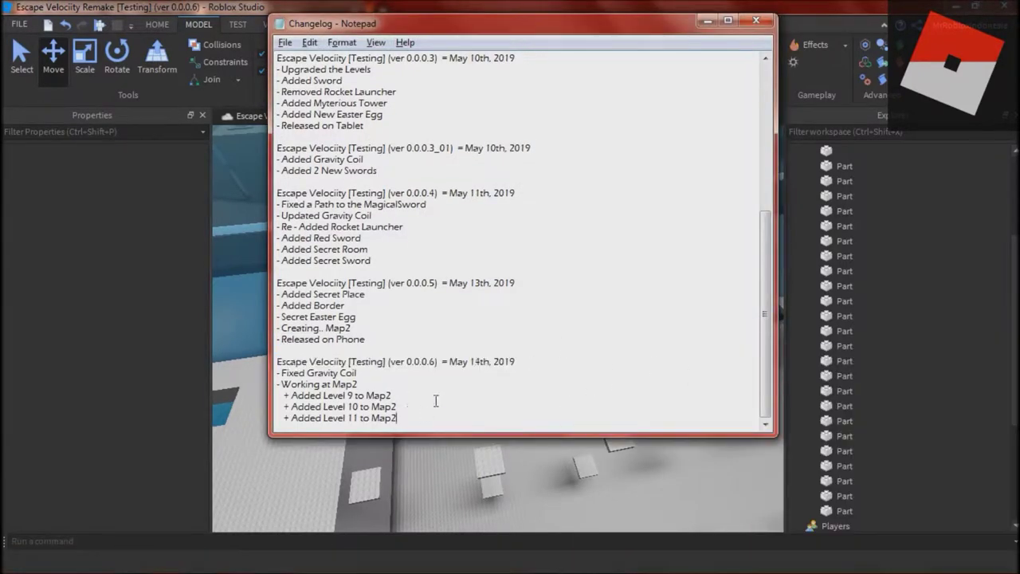
key(Return)
key(Return)
text(Escape Velociity [Testing] (ver 0.0.0.6)  = May 14th, 2019)
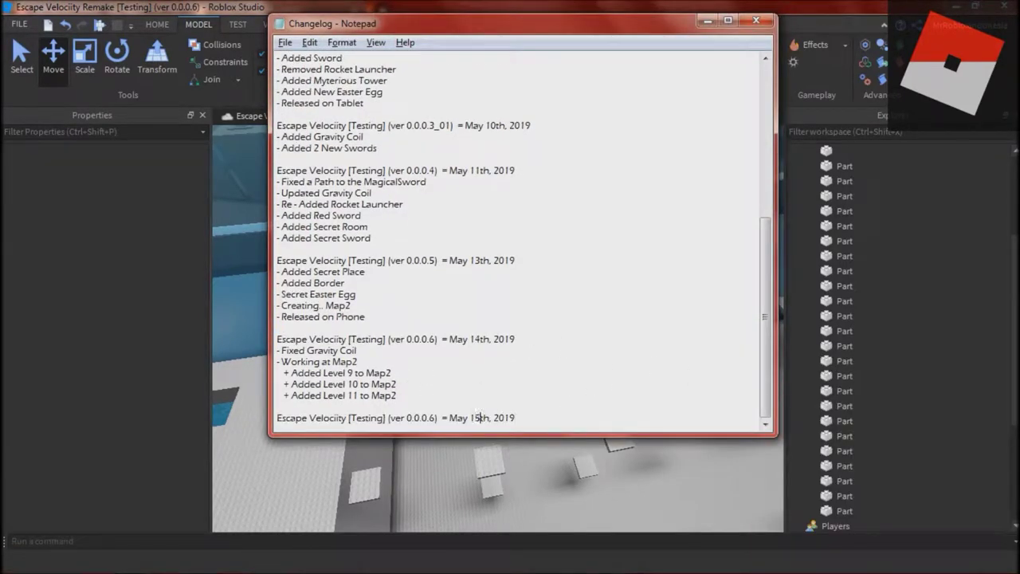
key(Return)
text(-)
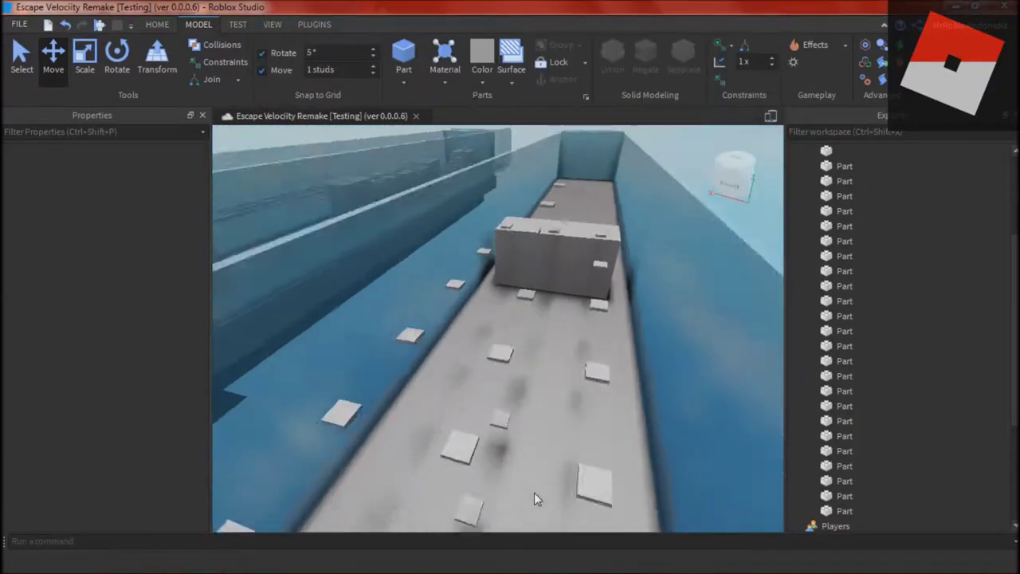
Try raising a duplicate of the outer-column slab beside the near platform, and undo the change.
scroll(534, 493, up, 5)
scroll(534, 497, down, 5)
right_drag(534, 493, 536, 493)
click(473, 449)
right_drag(546, 430, 547, 435)
click(496, 493)
key(ctrl+d)
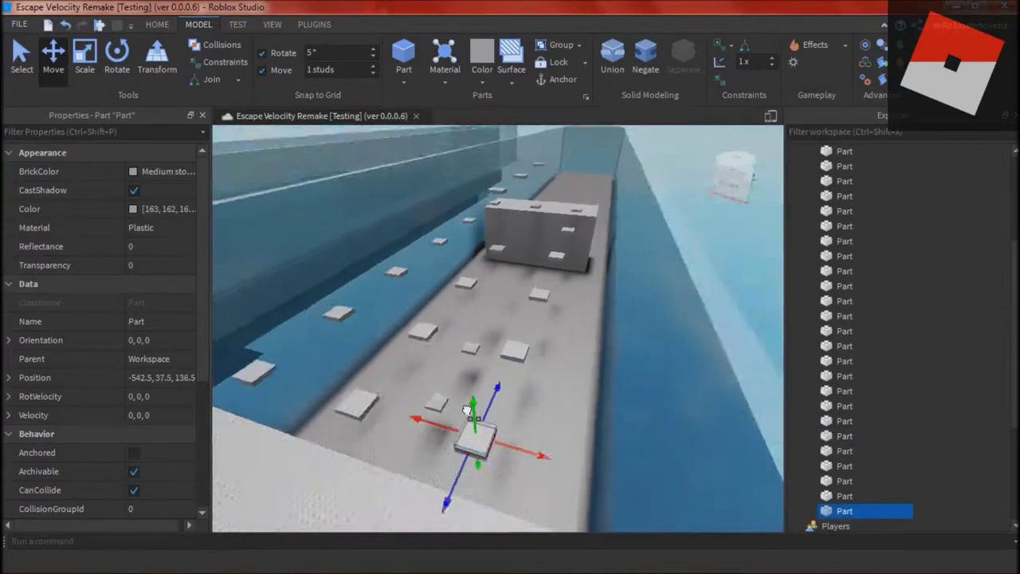
drag(467, 411, 467, 341)
right_drag(503, 326, 444, 383)
key(ctrl+z)
right_drag(505, 265, 519, 388)
key(ctrl+z)
Duplicate a slab in the gap and raise the copy well above the row.
click(516, 371)
key(ctrl+d)
drag(514, 314, 508, 212)
right_drag(507, 212, 495, 336)
click(464, 347)
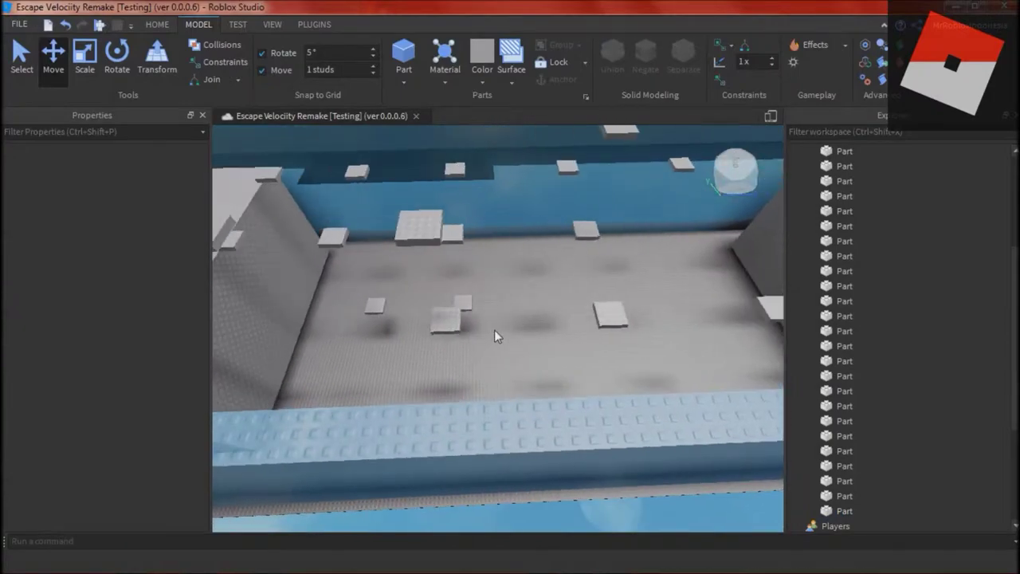
Delete a slab from the grid between the two platforms.
right_drag(437, 383, 385, 381)
click(485, 364)
key(Delete)
right_drag(485, 364, 499, 375)
Duplicate another slab in the gap and lift the copy high above the grid.
click(519, 321)
key(ctrl+d)
drag(519, 319, 528, 194)
right_drag(528, 194, 591, 211)
key(e)
click(612, 438)
Nudge one piece of the course slightly upward and another slightly downward.
right_drag(612, 437, 611, 437)
click(517, 405)
right_drag(480, 395, 481, 395)
drag(369, 317, 370, 298)
click(490, 398)
right_drag(491, 399, 496, 405)
click(638, 397)
right_drag(608, 401, 606, 390)
click(437, 389)
right_drag(548, 319, 548, 318)
drag(567, 230, 565, 250)
click(636, 458)
right_drag(635, 458, 613, 447)
click(613, 446)
Scale the anchored platform block slightly taller.
scroll(637, 458, down, 2)
click(697, 478)
scroll(696, 479, down, 1)
click(630, 398)
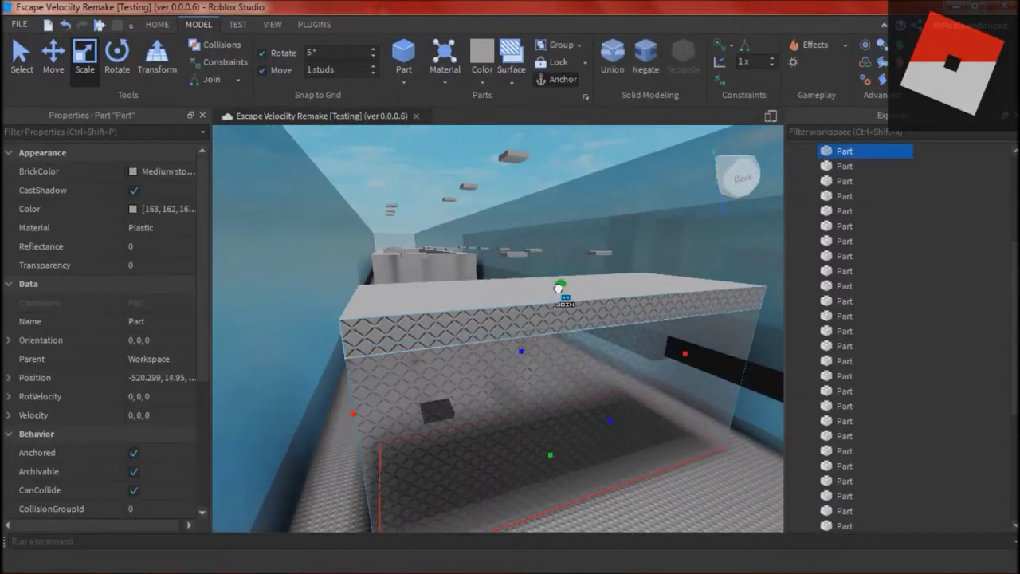
drag(556, 291, 557, 279)
click(699, 481)
scroll(699, 483, up, 3)
right_drag(699, 483, 494, 414)
click(479, 399)
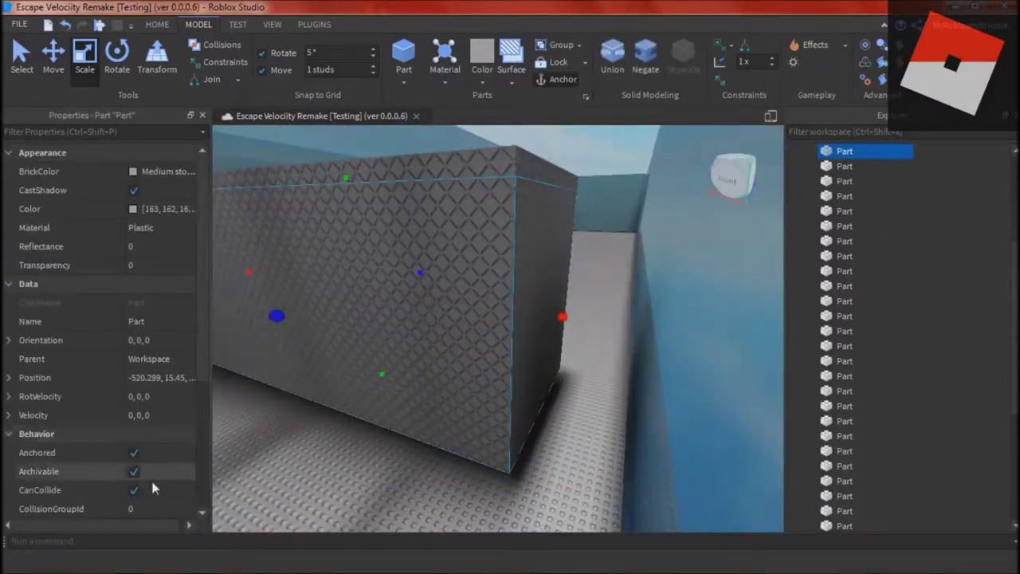
Scale the low slab at X -542.5, Z 297.5 outward on several sides and anchor it.
click(390, 363)
right_drag(391, 363, 391, 367)
click(500, 323)
click(54, 57)
right_drag(479, 207, 446, 255)
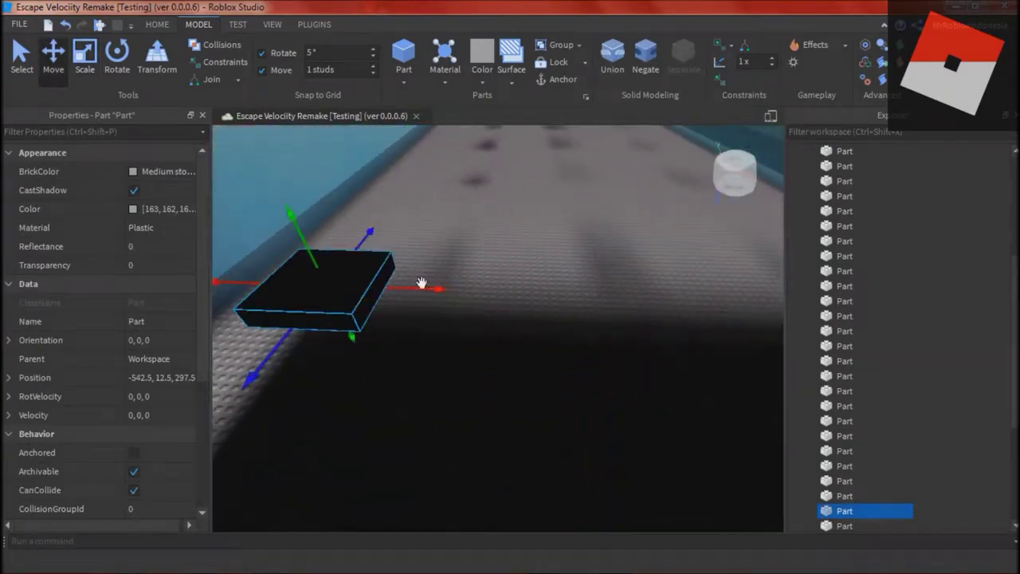
right_drag(522, 237, 399, 263)
click(84, 58)
right_drag(446, 207, 479, 232)
drag(488, 204, 510, 199)
right_drag(510, 199, 478, 208)
drag(403, 261, 369, 271)
right_drag(368, 271, 415, 256)
drag(550, 266, 590, 263)
right_drag(590, 263, 555, 279)
drag(515, 337, 618, 399)
right_drag(609, 389, 558, 374)
click(134, 453)
click(291, 432)
Duplicate a slab and lower the copy beside the platform wall to a Y position of 13.5.
right_drag(291, 431, 291, 431)
click(521, 405)
key(ctrl+d)
key(ctrl+2)
right_drag(553, 427, 554, 425)
drag(553, 426, 551, 444)
right_drag(550, 445, 550, 443)
key(d)
right_click(423, 339)
click(478, 387)
key(a)
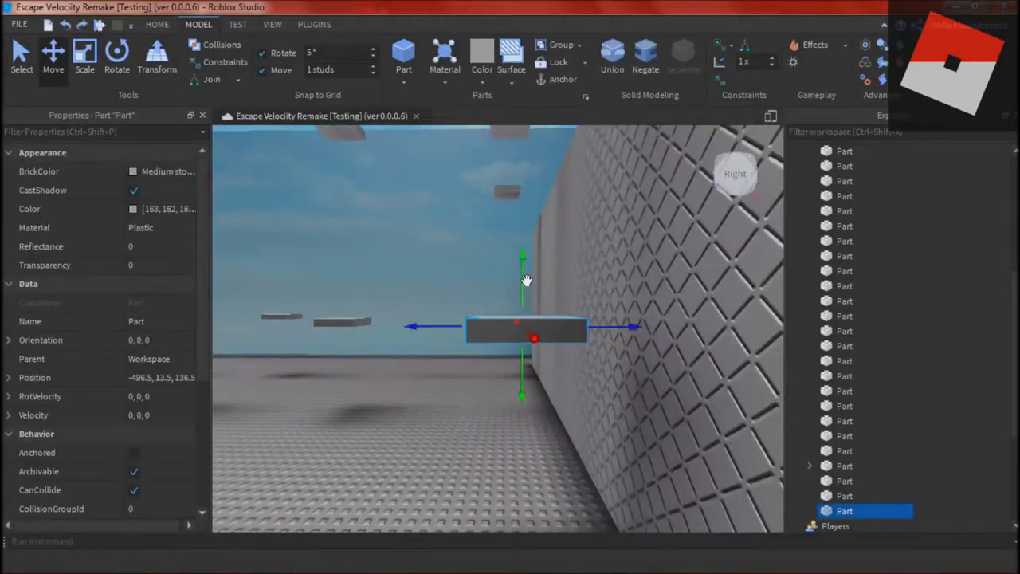
Lower the slab beside the platform wall slightly and shift it sideways, and duplicate it and move the copy away.
drag(526, 282, 526, 301)
drag(435, 345, 405, 358)
key(a)
key(ctrl+d)
right_drag(543, 419, 536, 439)
drag(463, 378, 582, 370)
Undo the copy's upward move and delete an unwanted slab.
right_drag(582, 370, 582, 368)
drag(492, 267, 493, 226)
key(ctrl+z)
key(a)
click(441, 317)
key(Delete)
Duplicate the high slab beside the platform wall and slide the copy out over the course to Z 158.5.
key(s)
right_drag(503, 376, 504, 376)
right_drag(444, 448, 445, 447)
click(697, 404)
key(s)
right_drag(652, 302, 651, 301)
key(ctrl+d)
drag(597, 291, 394, 355)
right_drag(401, 350, 400, 350)
key(s)
click(535, 397)
key(s)
right_drag(535, 397, 535, 397)
key(s)
right_drag(536, 433, 535, 429)
click(899, 451)
mouse_move(491, 458)
right_down()
mouse_move(520, 459)
mouse_move(507, 469)
right_up()
click(845, 436)
click(809, 437)
click(507, 468)
click(535, 415)
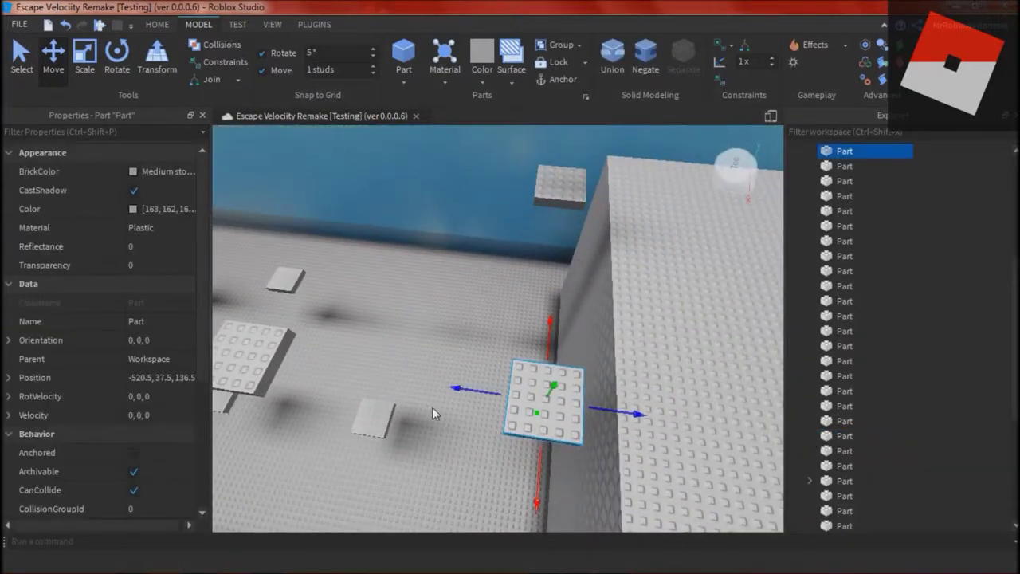
right_drag(432, 407, 432, 406)
ctrl+click(436, 362)
click(175, 268)
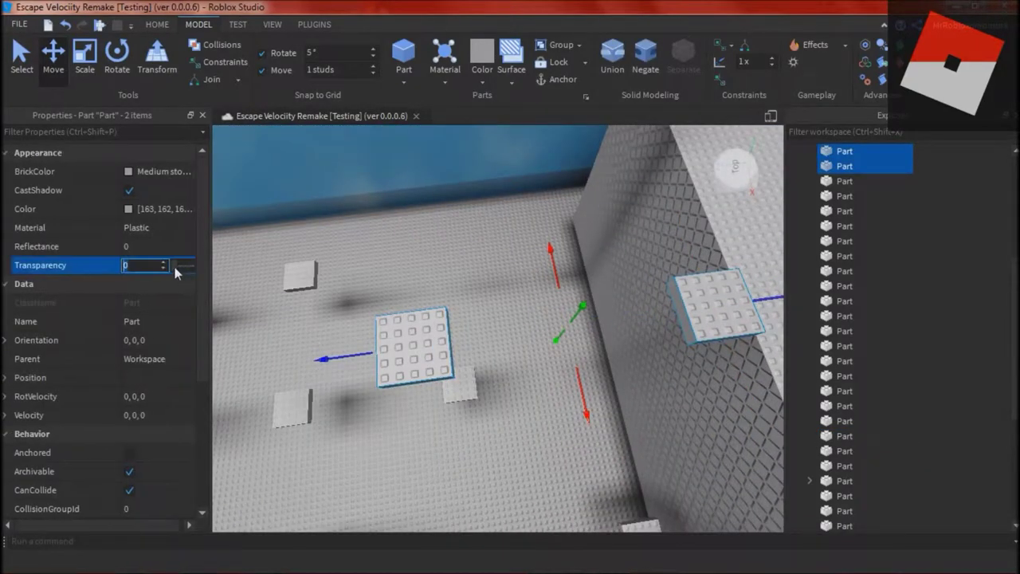
click(550, 469)
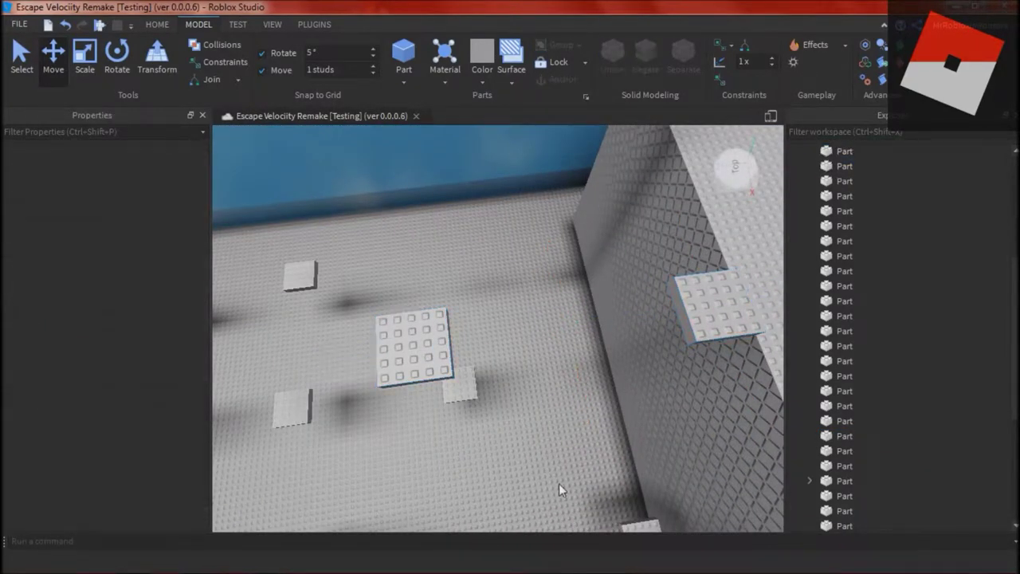
key(alt+Tab)
key(alt+Tab)
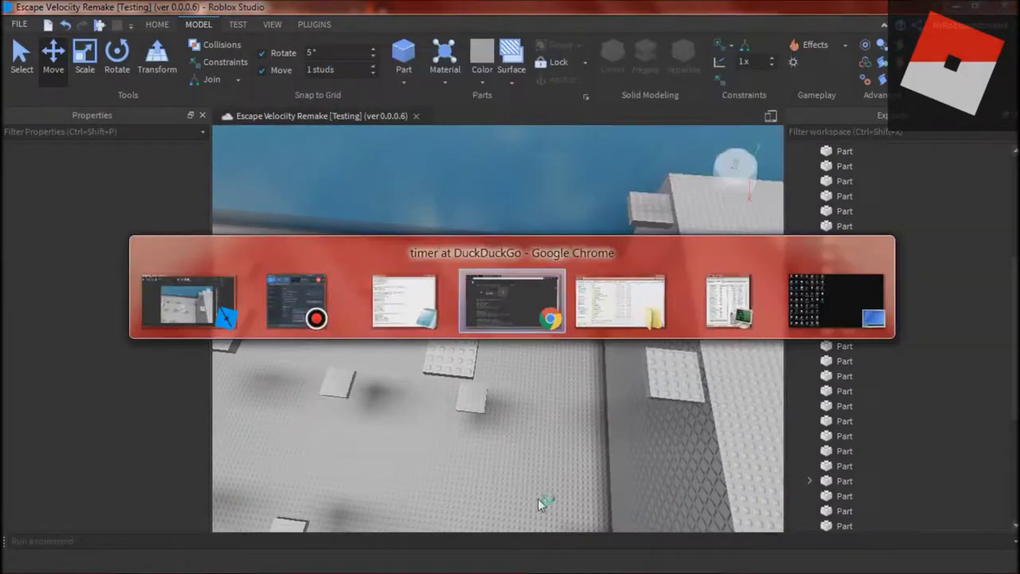
key(alt+Tab)
key(alt+Tab)
click(578, 564)
click(611, 564)
right_drag(563, 453, 563, 451)
Recolor the high slab at the platform wall Navy blue and give the neighbouring high and low slabs blue colors.
click(610, 331)
click(169, 171)
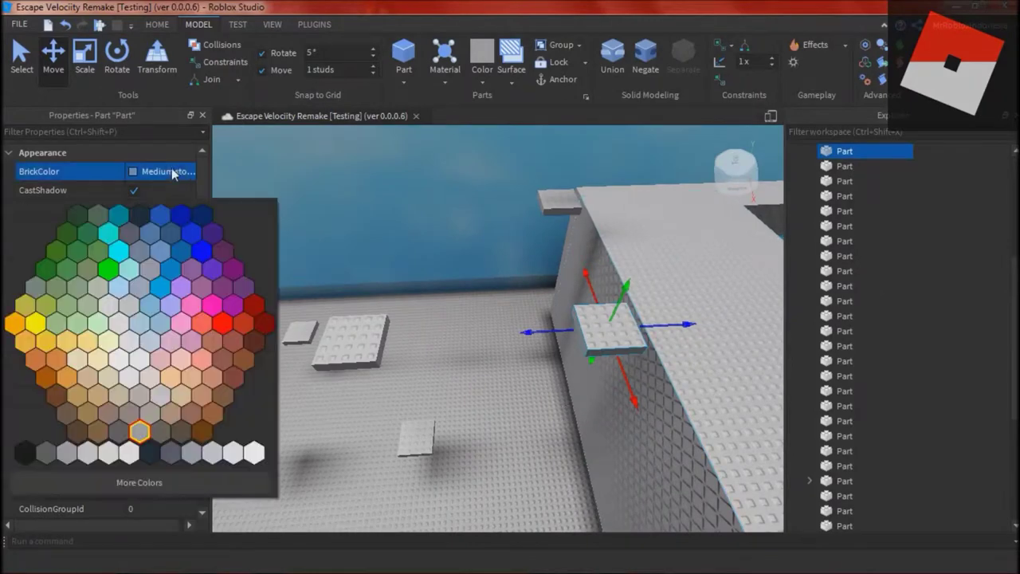
click(149, 452)
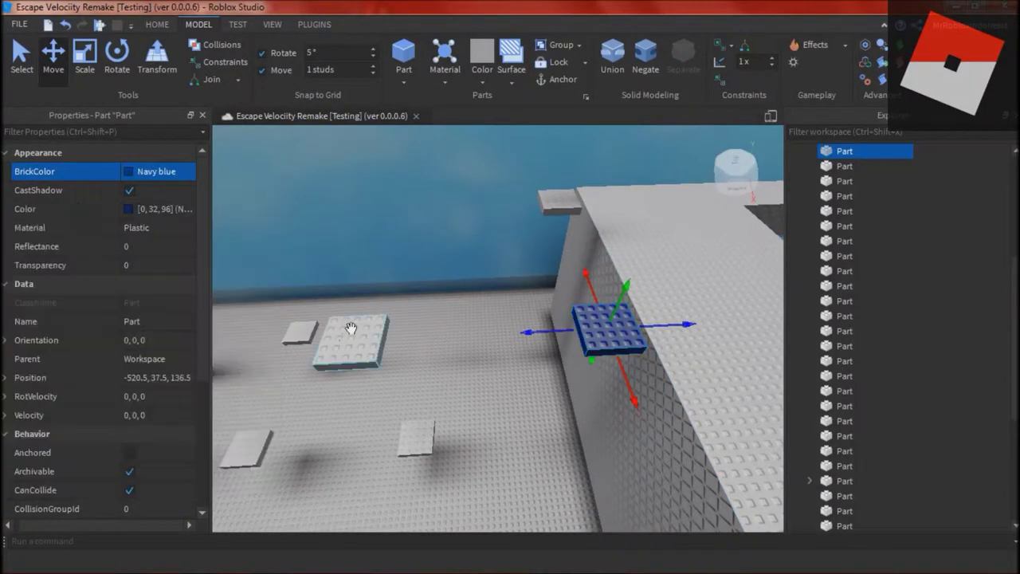
click(166, 172)
click(178, 211)
right_drag(546, 456, 546, 452)
click(620, 303)
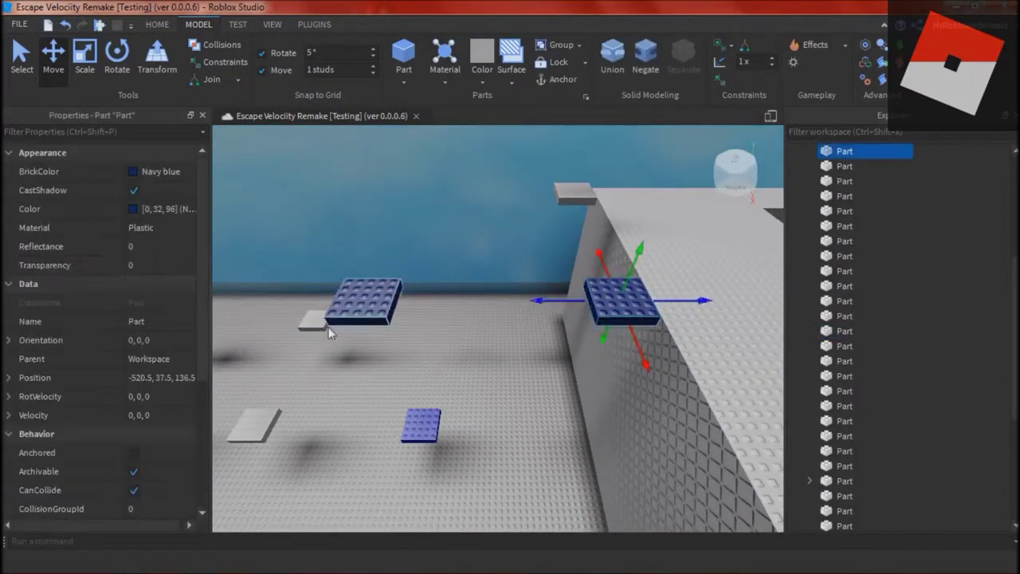
Make the blue slabs about half transparent, with 0.55 for the one at the platform wall and 0.5 for the neighbouring high one.
click(163, 266)
drag(173, 267, 184, 266)
click(178, 267)
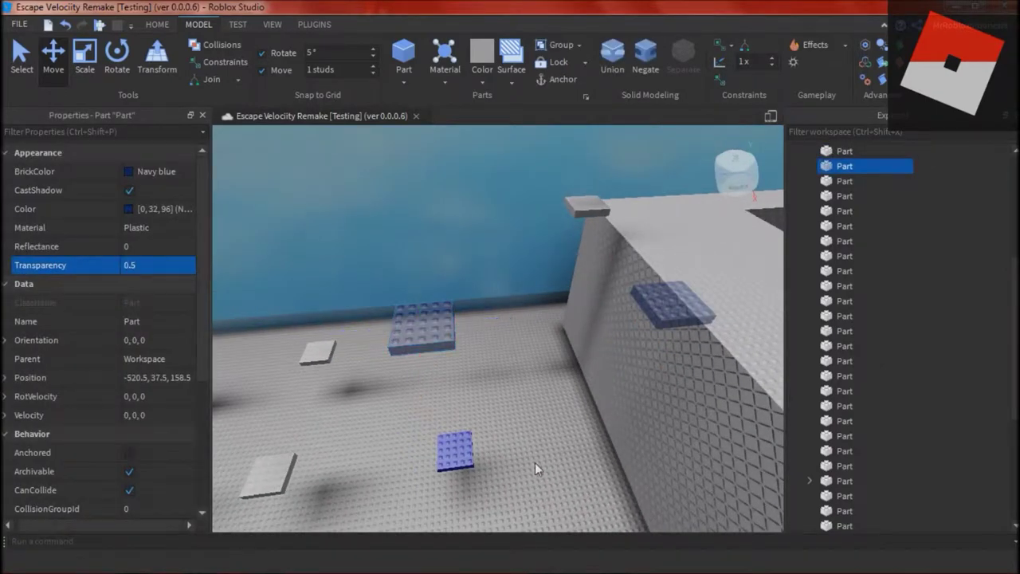
click(455, 438)
click(178, 267)
text(0.5)
click(594, 437)
Duplicate the navy slab at the platform wall and recolor the copy Medium stone grey.
scroll(594, 438, up, 5)
click(603, 306)
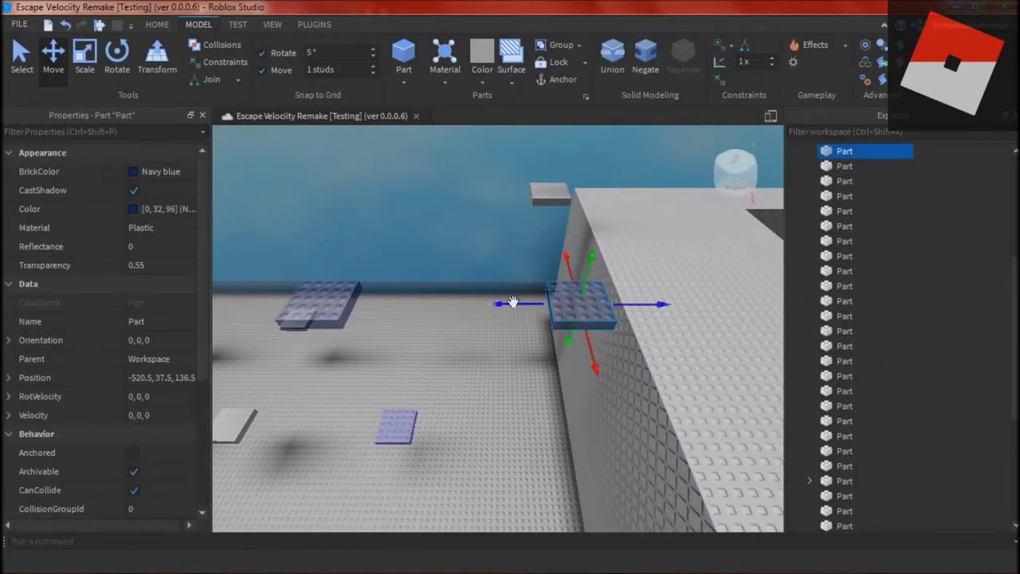
click(160, 171)
click(66, 453)
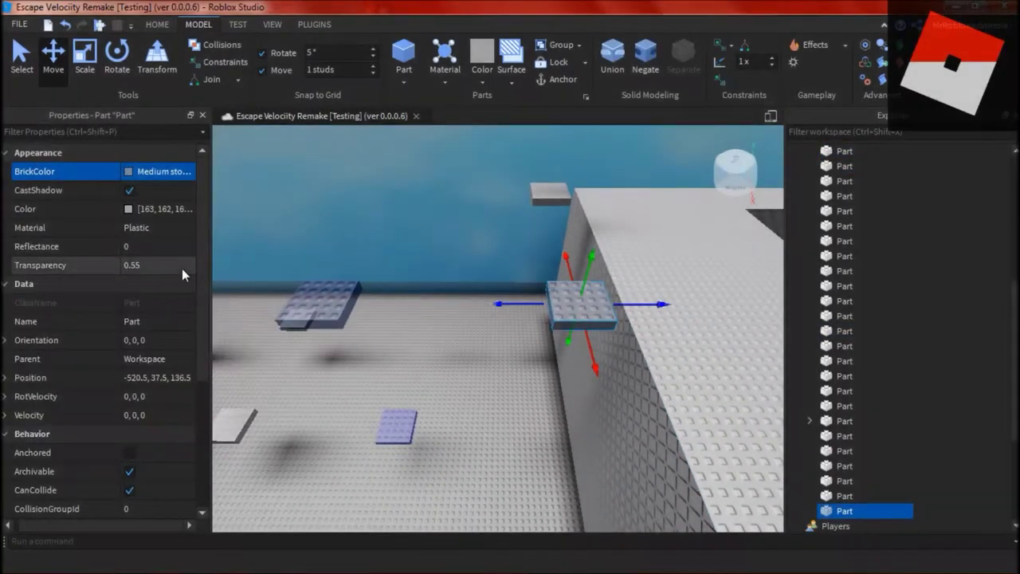
Place the grey copy, with transparency 0, at Z 141.5 beside the navy slab and name it MovementBlock.
click(428, 381)
click(397, 427)
click(168, 450)
click(319, 303)
click(168, 449)
click(539, 436)
key(ctrl+y)
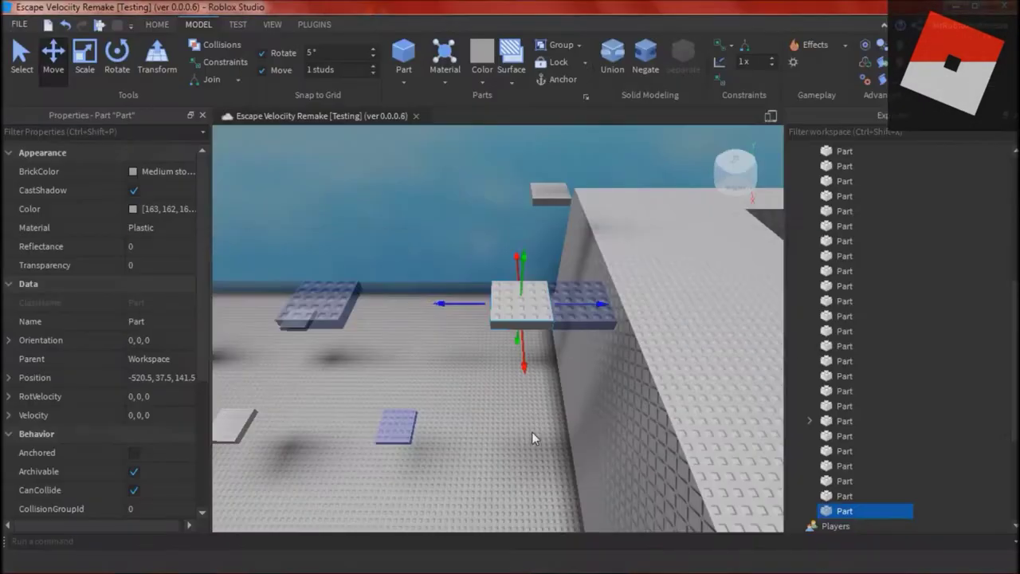
scroll(531, 431, down, 2)
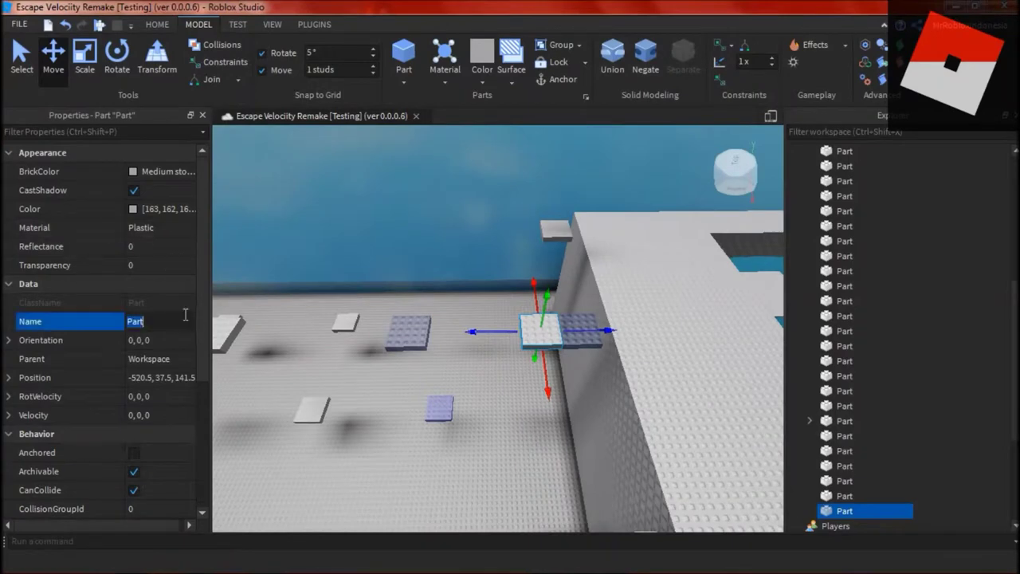
text(MovementBlock)
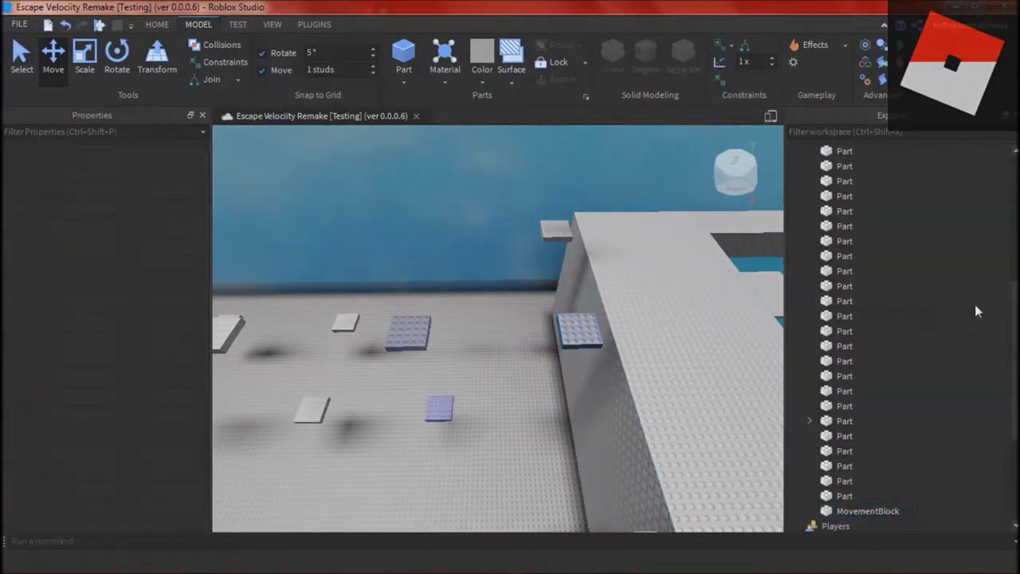
Select all the course's slab parts except MovementBlock, name them Block1 and anchor them.
click(626, 337)
scroll(866, 365, down, 3)
drag(969, 228, 866, 439)
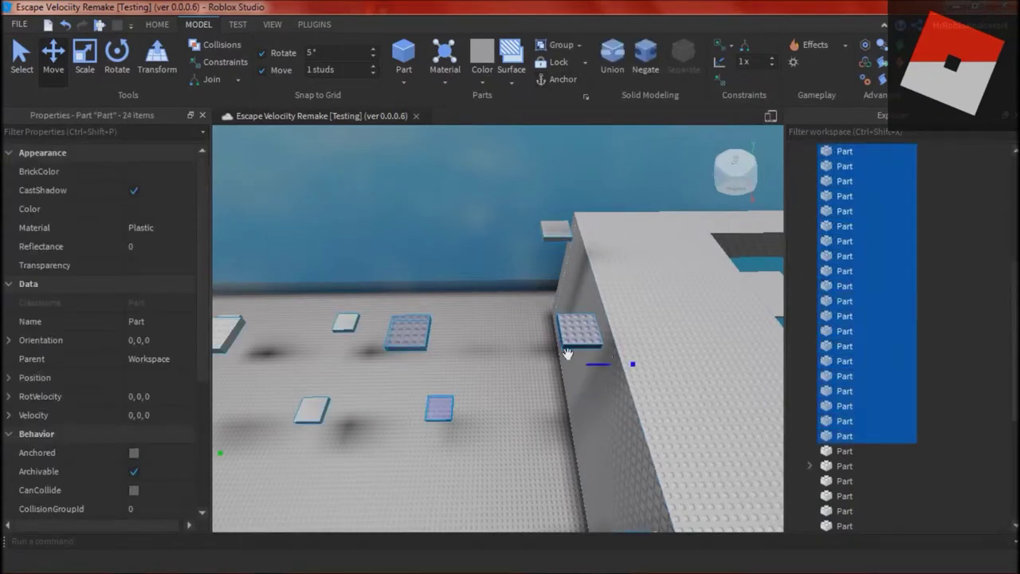
right_drag(569, 355, 335, 303)
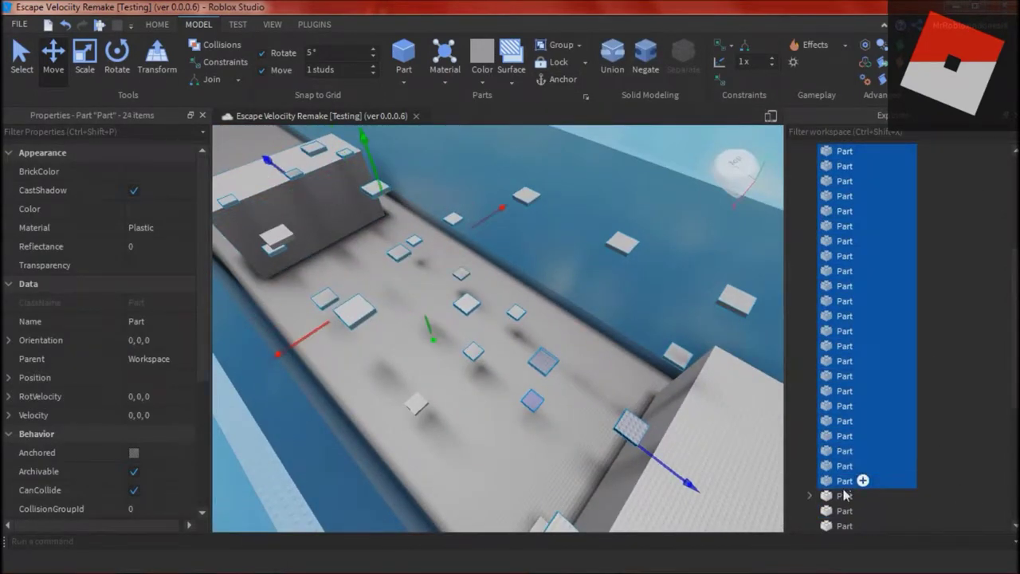
ctrl+click(844, 437)
ctrl+click(843, 451)
right_drag(572, 454, 502, 428)
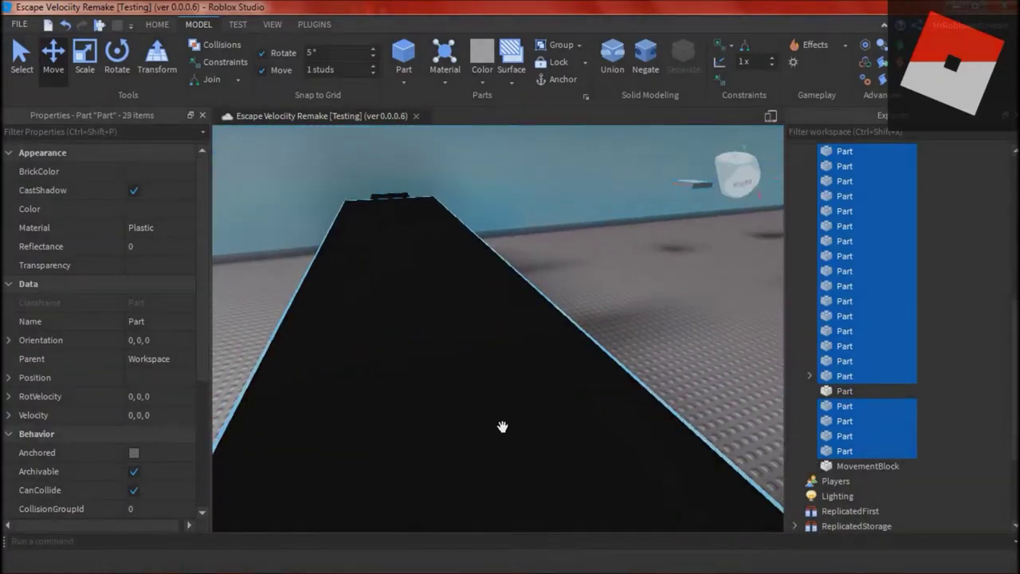
ctrl+click(502, 427)
right_drag(261, 347, 267, 349)
scroll(961, 327, up, 5)
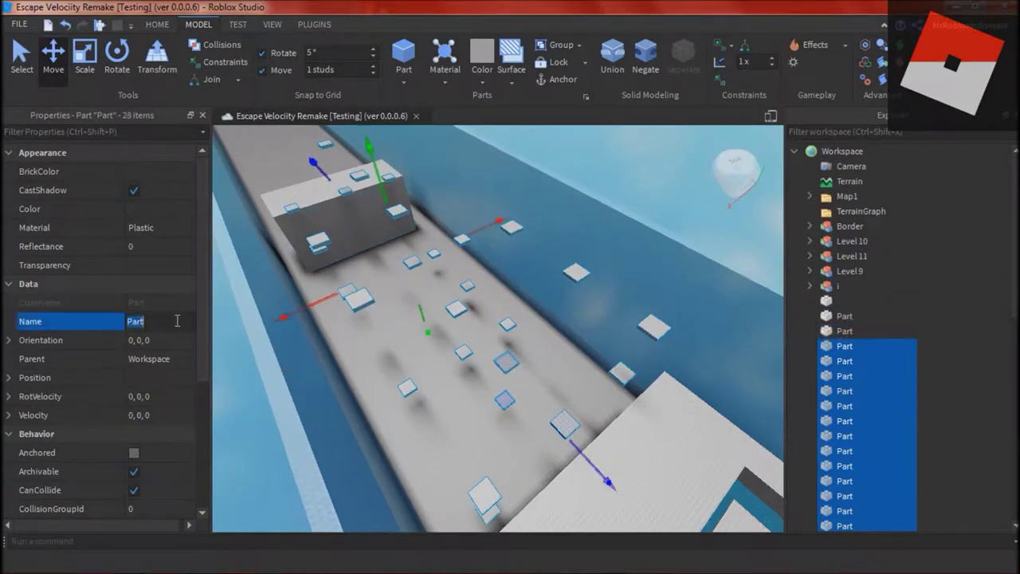
text(Block1)
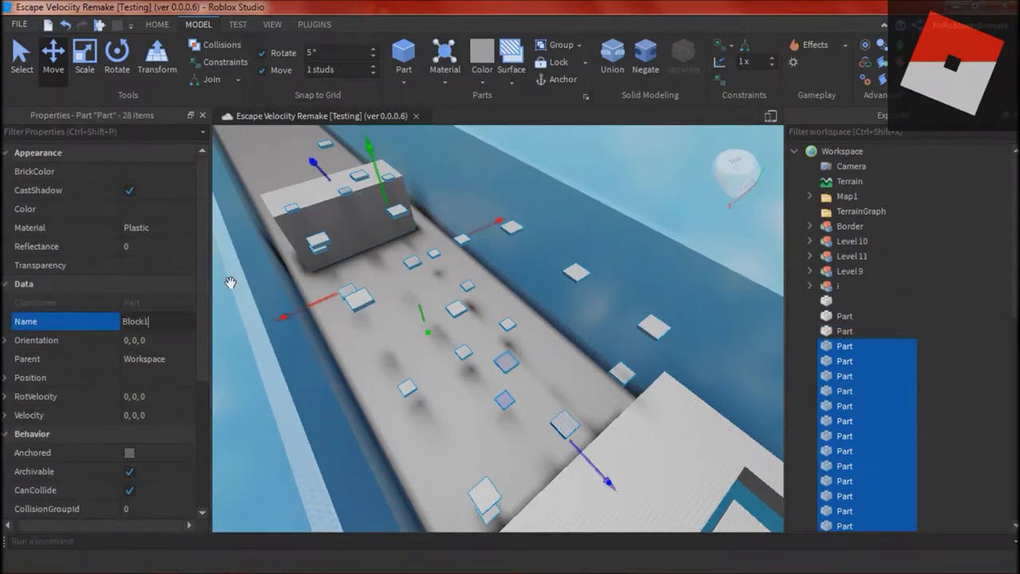
key(Return)
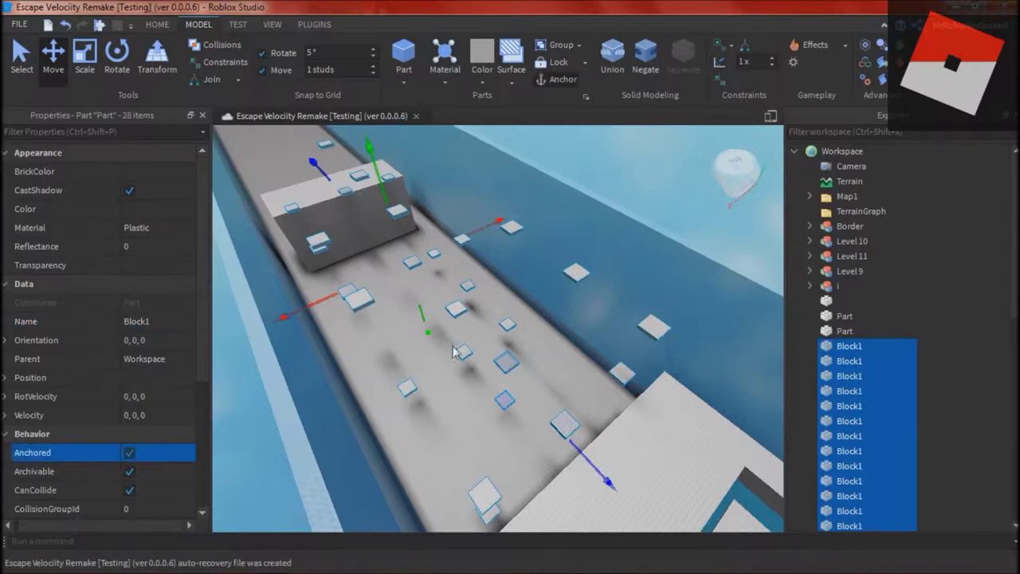
Switch to YouTube in the browser and search for "roblox script showcase".
click(582, 563)
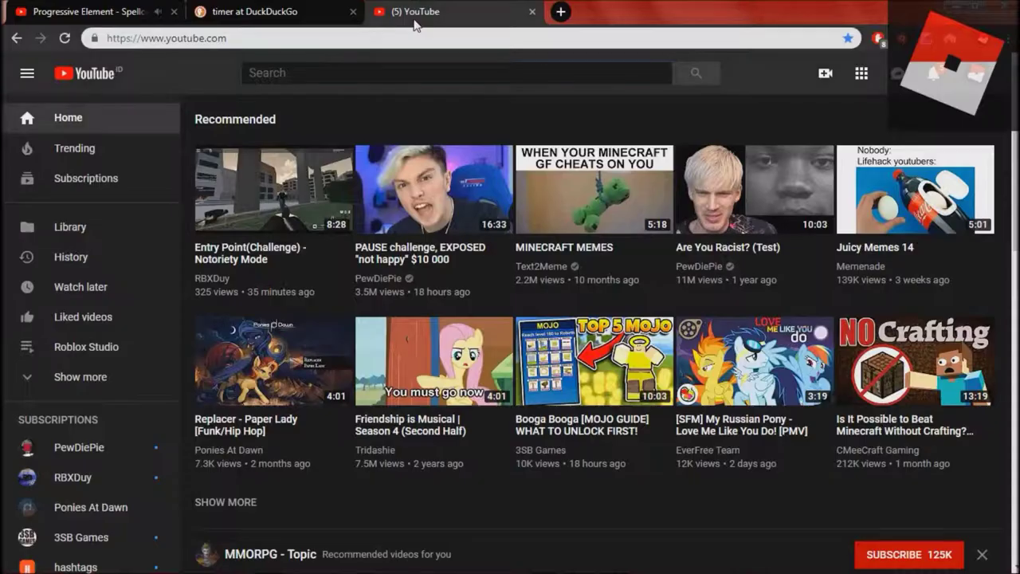
click(932, 72)
click(300, 75)
key(alt+Tab)
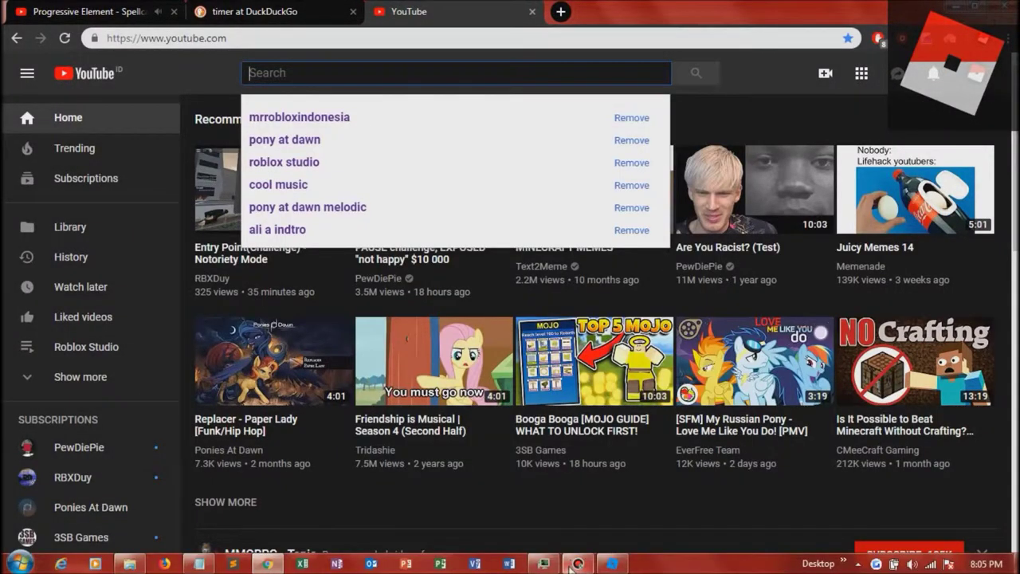
click(612, 564)
click(577, 566)
text(roblox scu)
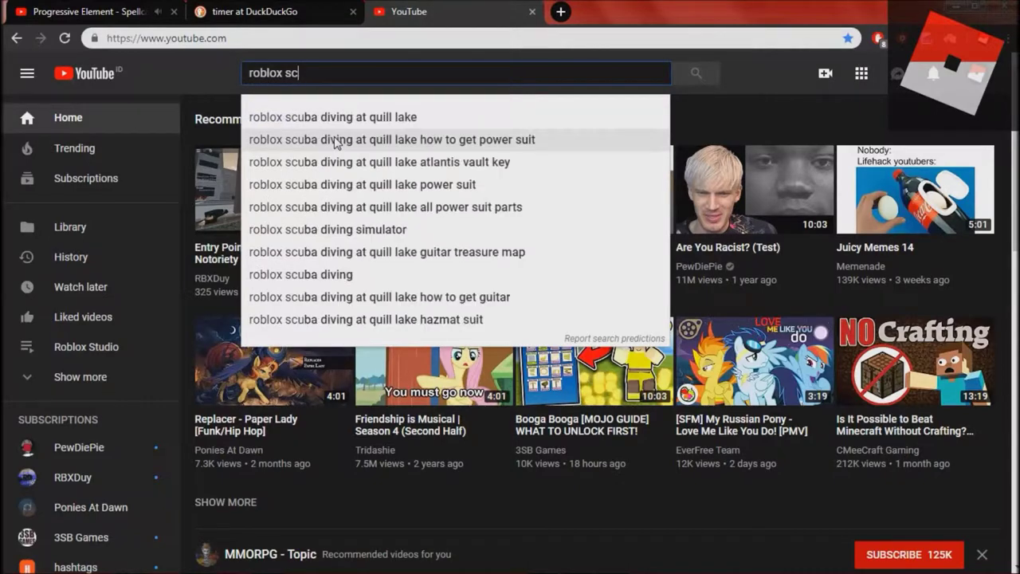
key(BackSpace)
text(ript showcase)
key(Return)
scroll(335, 141, down, 5)
Search YouTube for "roblox script tutorial" and look through the results.
click(318, 71)
key(ctrl+BackSpace)
text(tutorial)
key(Return)
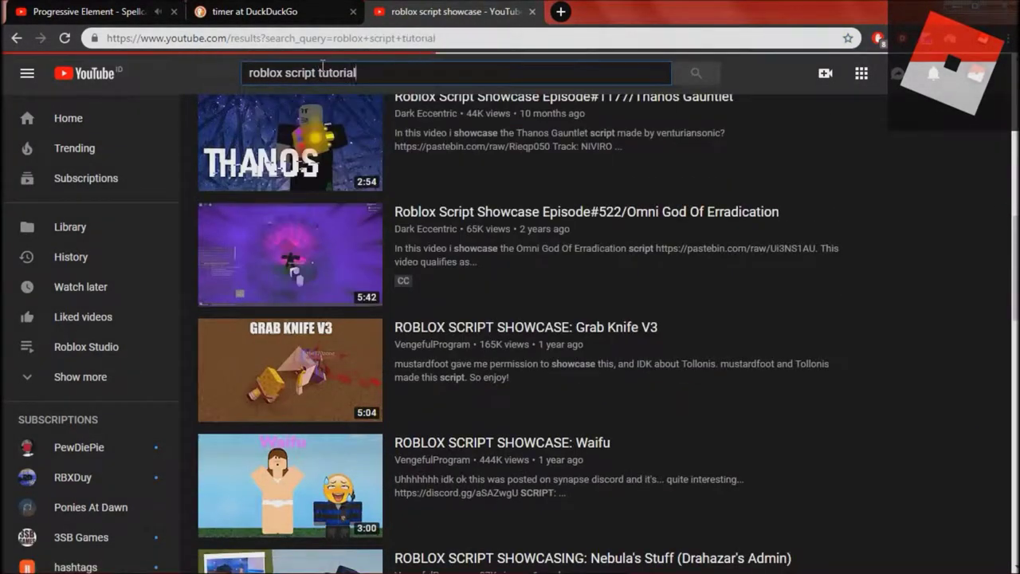
scroll(247, 315, down, 3)
click(248, 315)
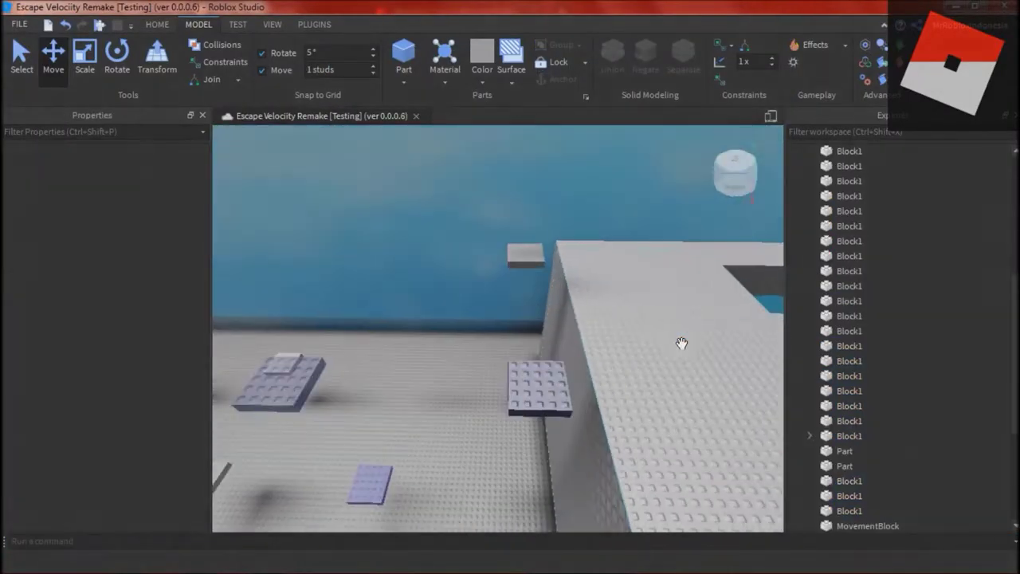
Back in Roblox Studio, group the two high blue slabs with the grey block between them and name the group Move1.
click(618, 375)
click(571, 432)
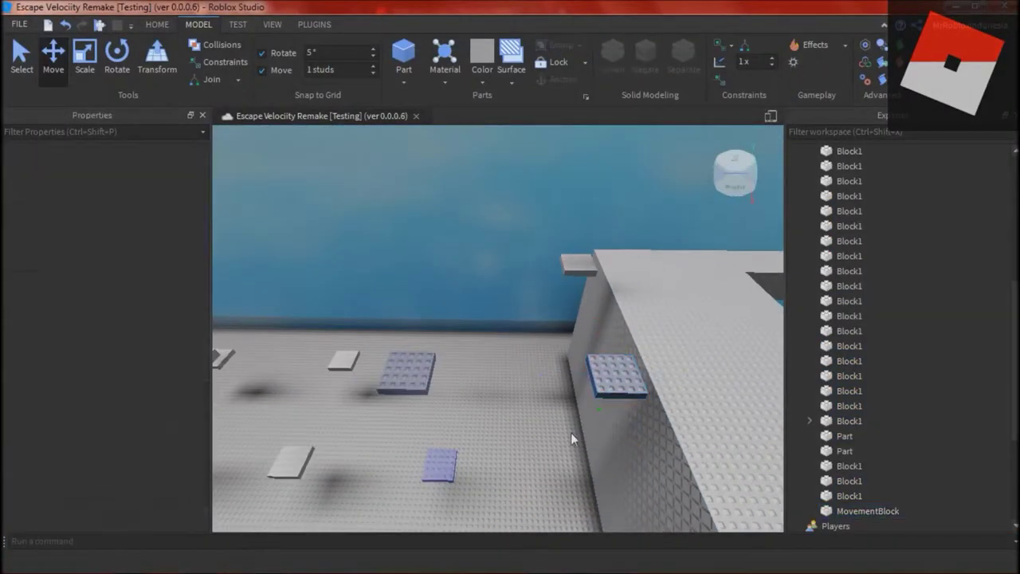
click(612, 379)
ctrl+click(406, 375)
scroll(840, 330, up, 2)
scroll(842, 335, down, 5)
ctrl+click(853, 436)
click(622, 368)
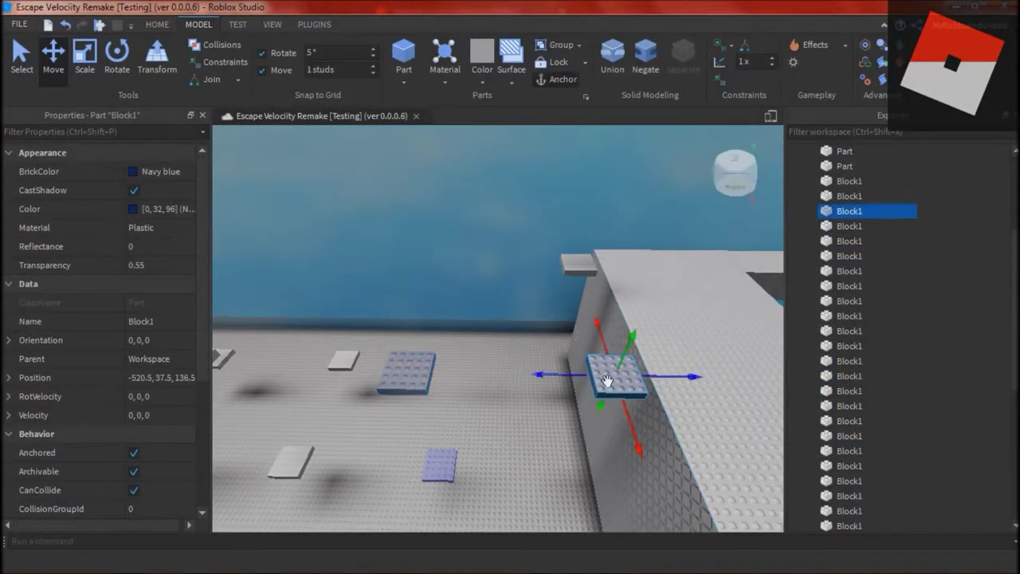
click(628, 363)
ctrl+click(422, 374)
key(ctrl+g)
click(102, 188)
text(Move1)
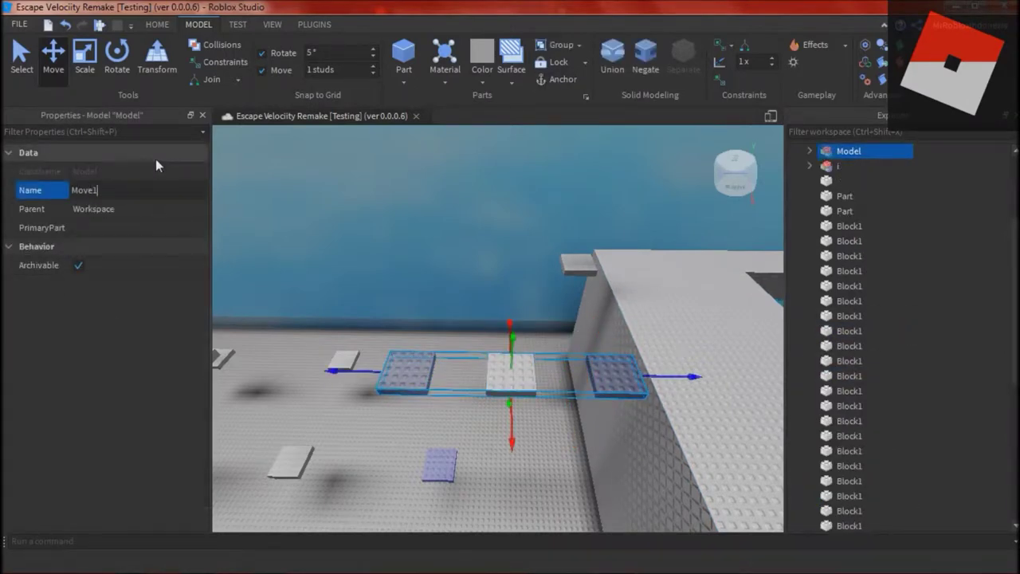
Duplicate a dark blue slab and place the copy between the high and low blue slabs at Y 26.5.
click(557, 463)
right_drag(556, 463, 507, 459)
click(508, 457)
click(521, 394)
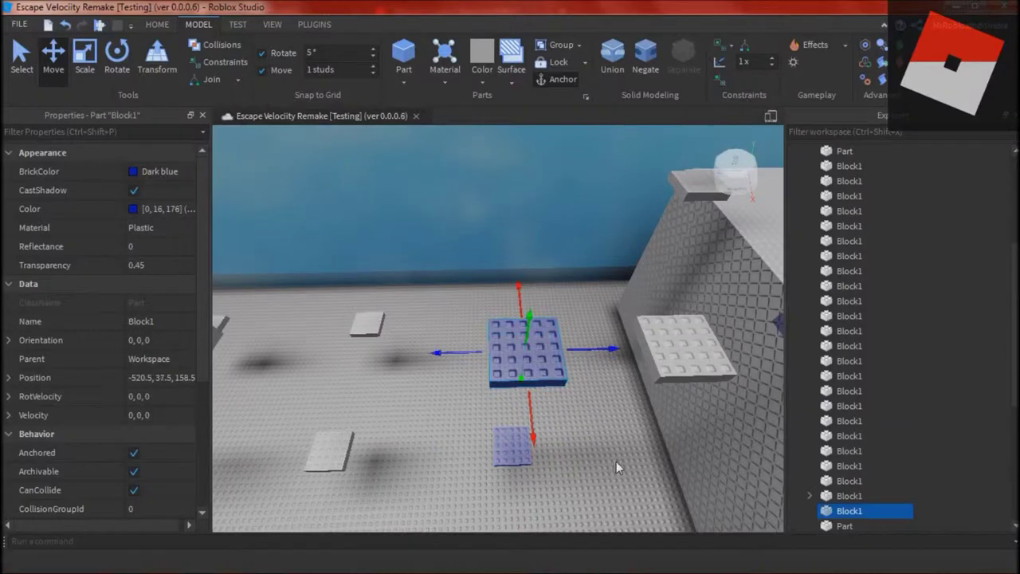
right_drag(616, 461, 611, 487)
ctrl+click(526, 484)
click(542, 407)
click(526, 477)
key(ctrl+d)
drag(524, 434, 557, 308)
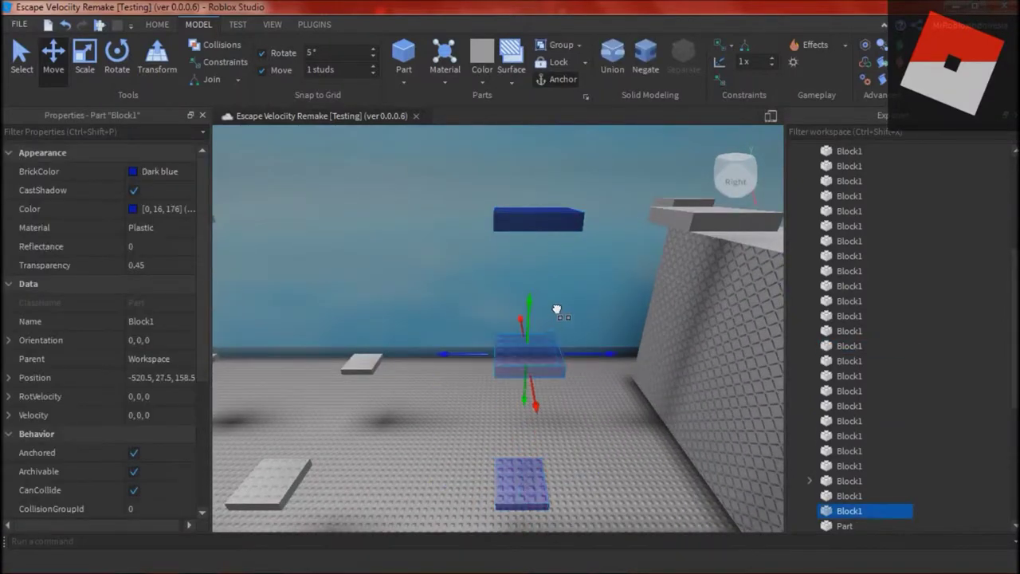
right_drag(557, 309, 478, 297)
drag(493, 322, 494, 307)
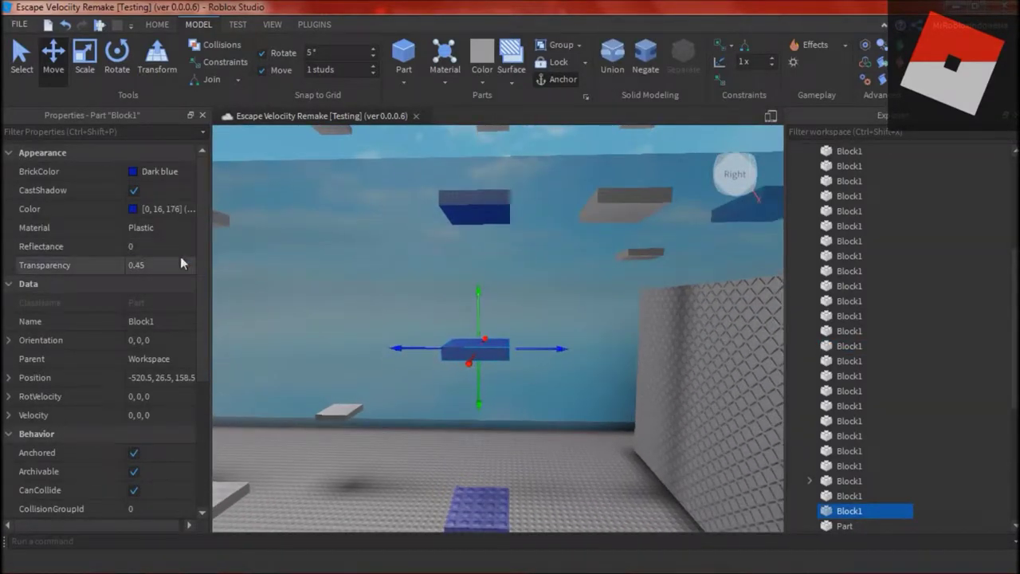
Recolor the middle copy Medium stone grey, set its transparency to 0 and name it MovementBlock.
click(151, 172)
click(186, 452)
click(62, 457)
right_drag(391, 351, 523, 397)
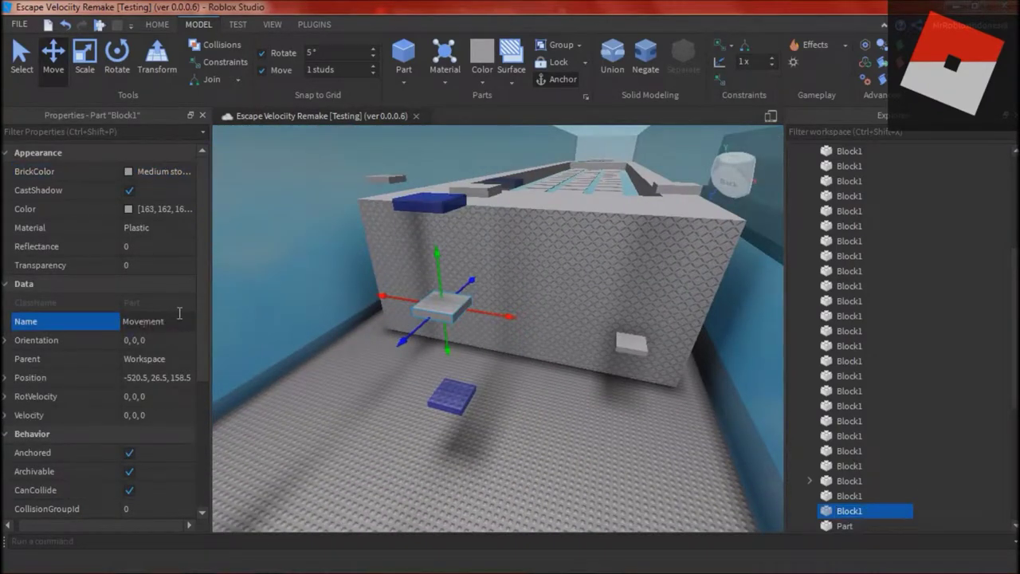
Set aside a copy of the new MovementBlock at X -464.5, and group the original with the blue slabs above and below it as Move2.
double_click(852, 496)
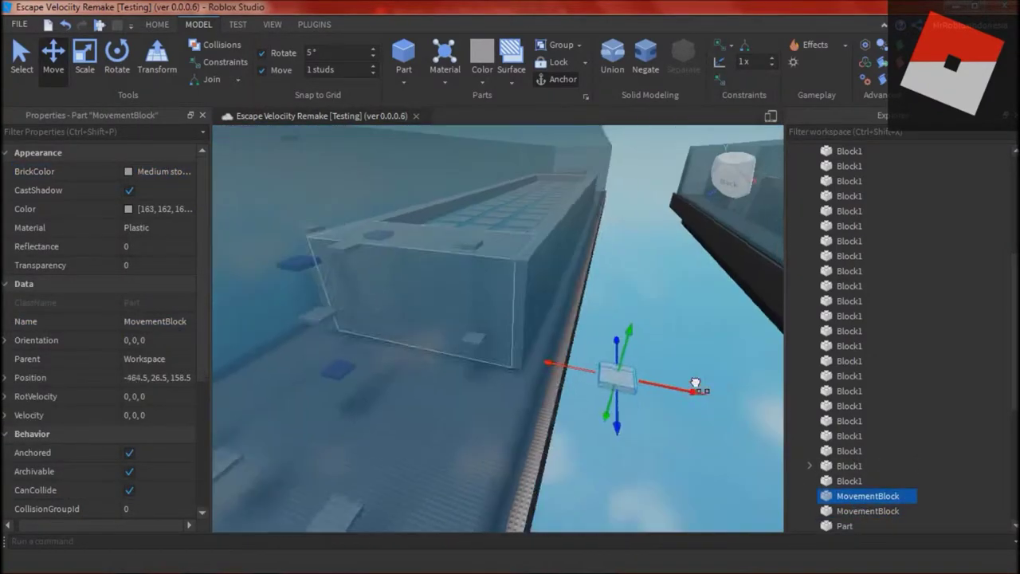
double_click(861, 511)
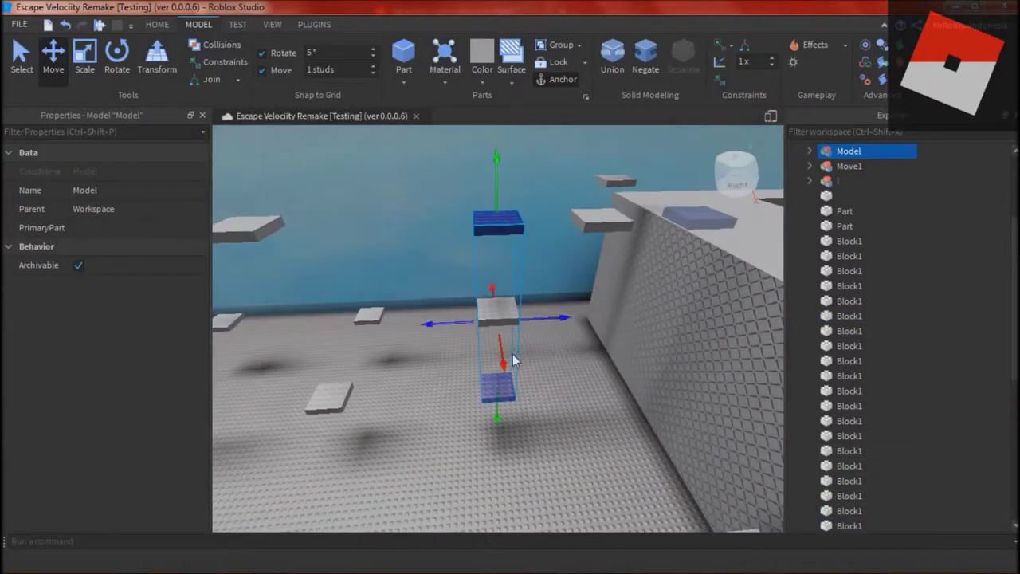
click(429, 469)
key(w)
right_drag(429, 470, 429, 469)
scroll(453, 453, up, 3)
scroll(453, 458, down, 2)
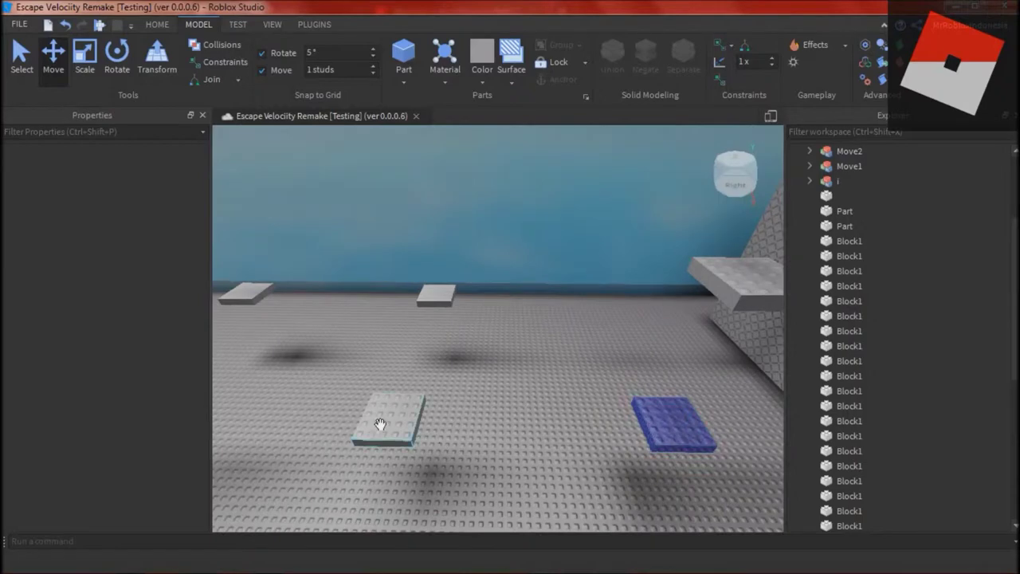
Duplicate the low grey slab onto the low dark blue slab at Z 158.5 and recolor the copy Deep blue.
click(421, 421)
key(d)
click(646, 421)
click(175, 174)
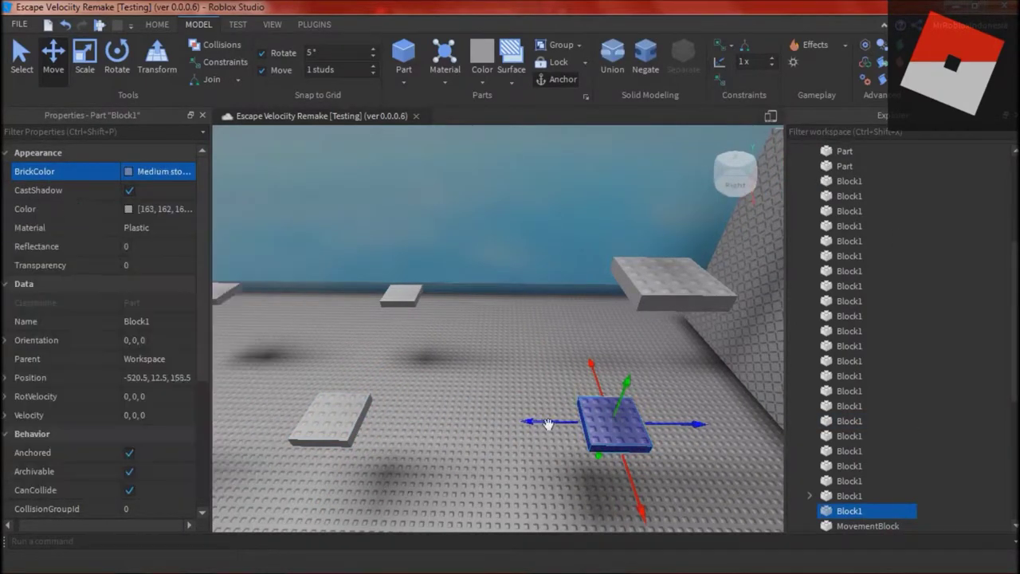
drag(567, 424, 659, 424)
click(167, 173)
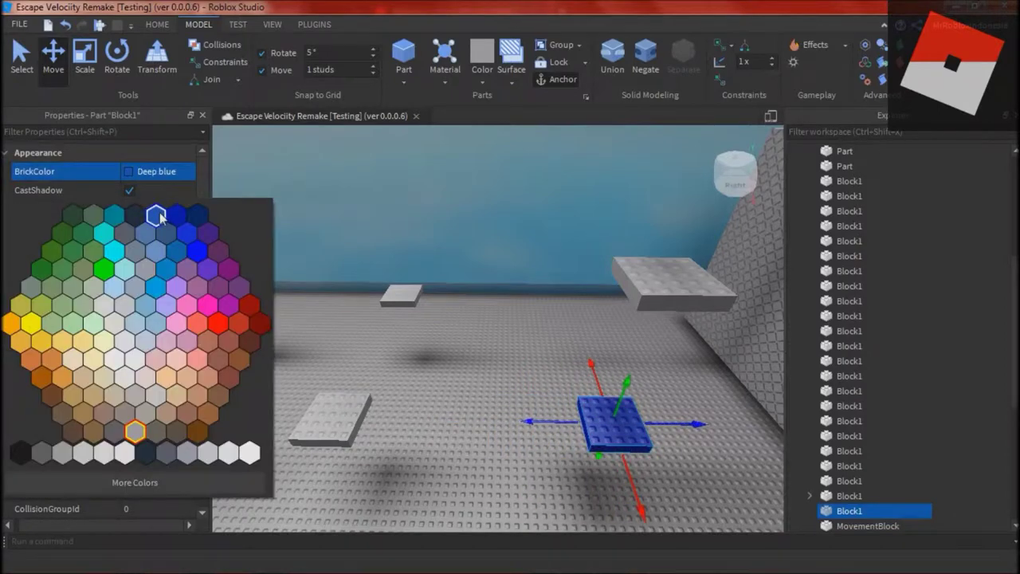
click(155, 217)
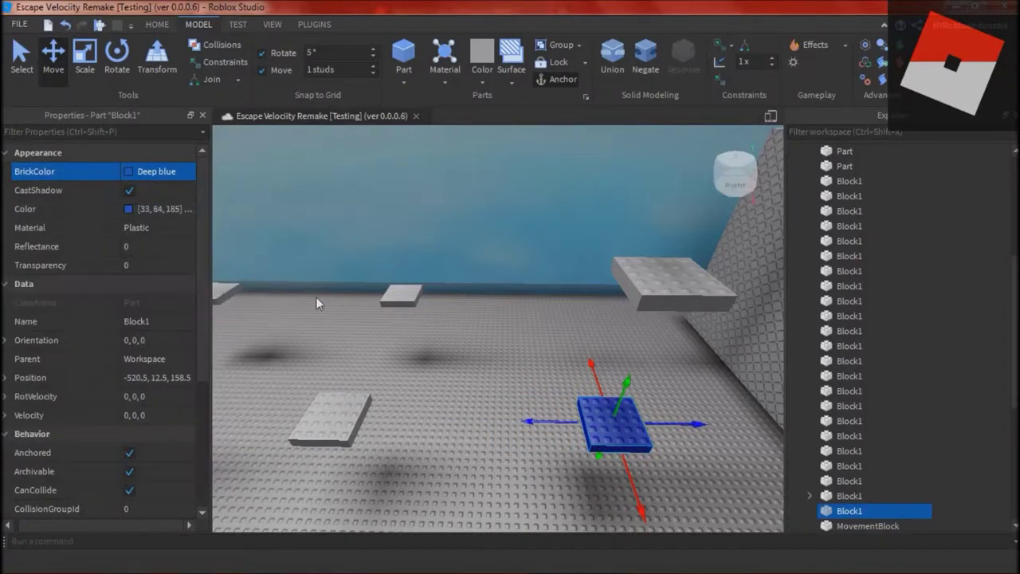
Recolor the original low grey slab Deep blue and set the transparency of both Deep blue slabs to 0.5.
click(338, 425)
click(163, 173)
click(157, 216)
click(162, 269)
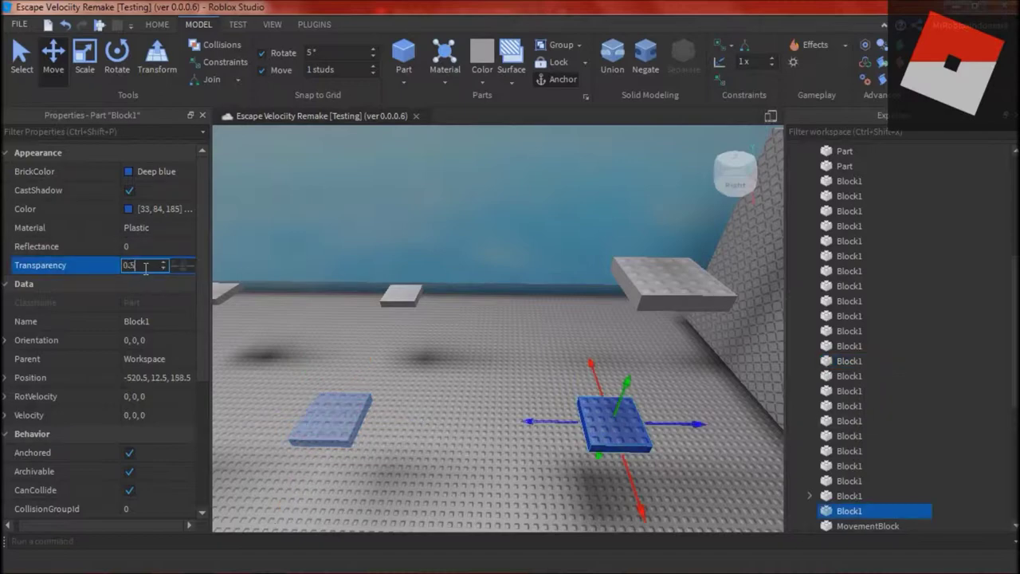
click(532, 479)
Duplicate the spare MovementBlock and place the copy midway between the two low Deep blue slabs.
right_drag(532, 479, 636, 309)
click(581, 430)
drag(636, 309, 630, 408)
key(ctrl+d)
right_drag(335, 395, 263, 398)
drag(626, 458, 647, 518)
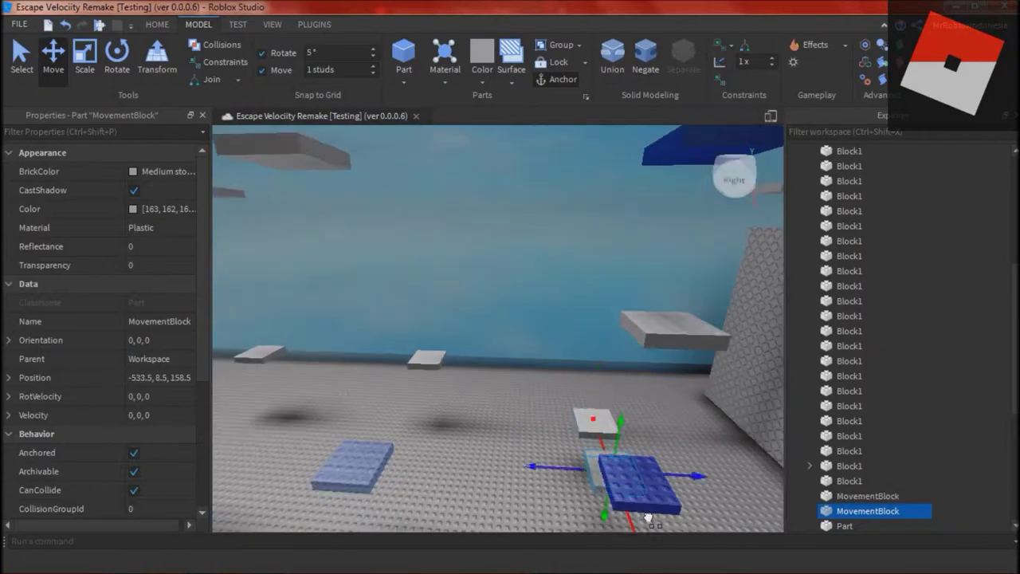
right_drag(647, 518, 650, 550)
drag(676, 487, 688, 518)
drag(580, 431, 429, 455)
right_drag(526, 415, 527, 414)
Group the two low Deep blue slabs with the MovementBlock between them and name the group Move3.
click(615, 368)
right_drag(615, 369, 615, 367)
click(601, 308)
ctrl+click(459, 313)
ctrl+click(287, 326)
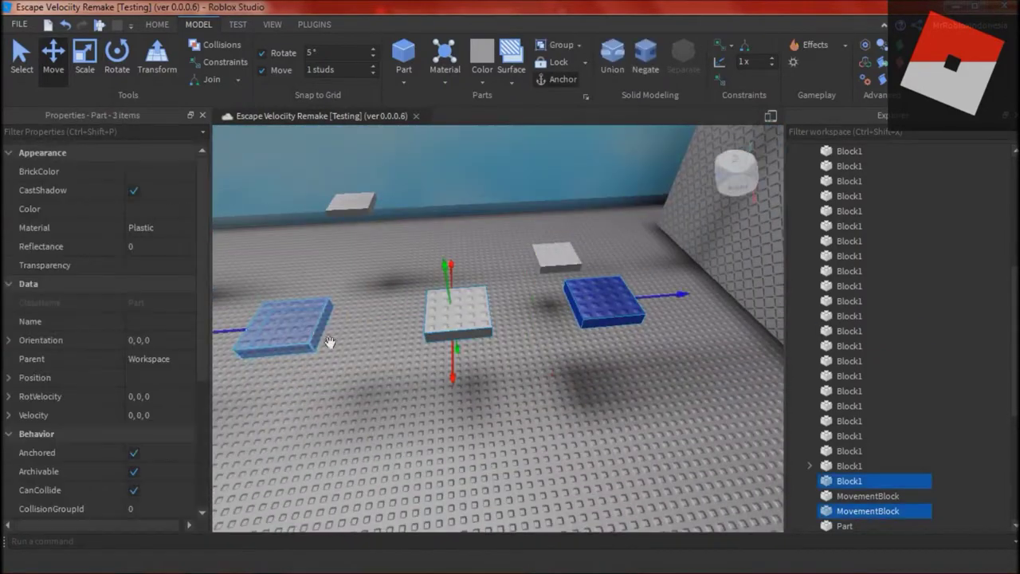
key(ctrl+g)
click(131, 189)
text(Move2)
key(BackSpace)
text(3)
key(Return)
click(406, 451)
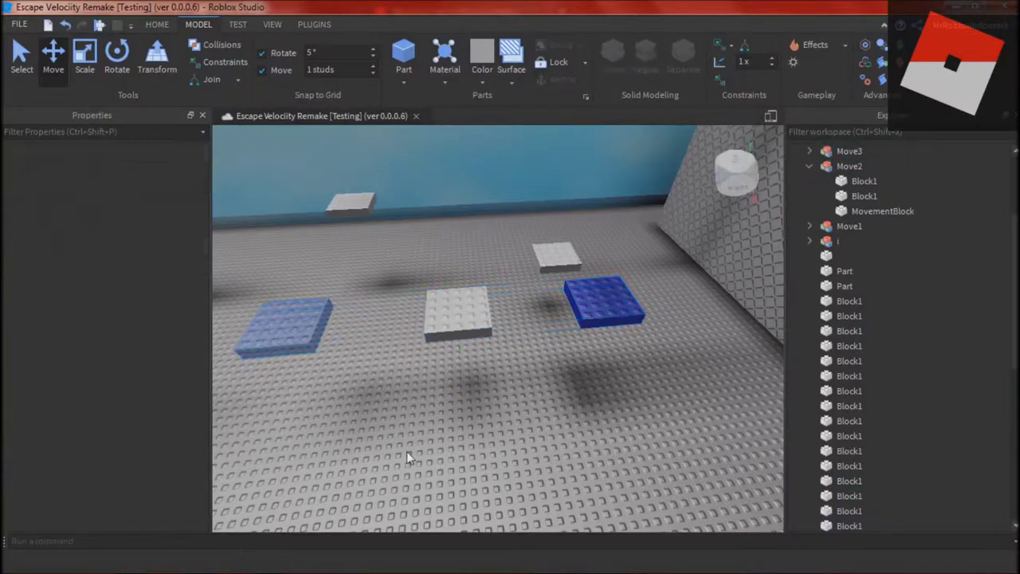
Recolor the high grey slab at Z 183.5 Dark indigo and set its transparency to 0.5.
right_drag(407, 451, 443, 430)
scroll(443, 430, down, 3)
click(472, 360)
right_drag(551, 430, 563, 436)
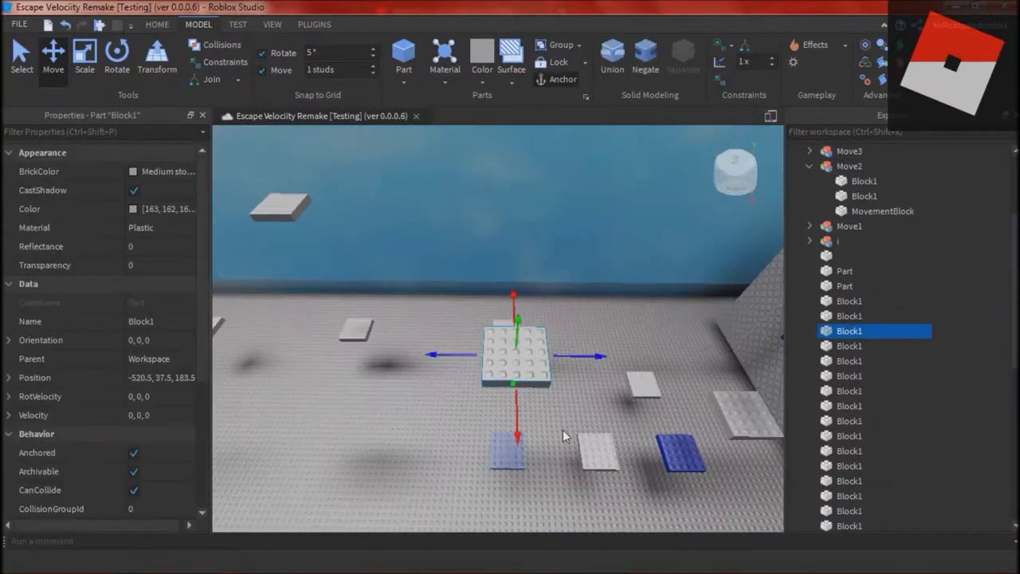
text(0.6)
key(Return)
click(167, 172)
click(136, 216)
click(167, 176)
click(207, 234)
scroll(512, 323, up, 3)
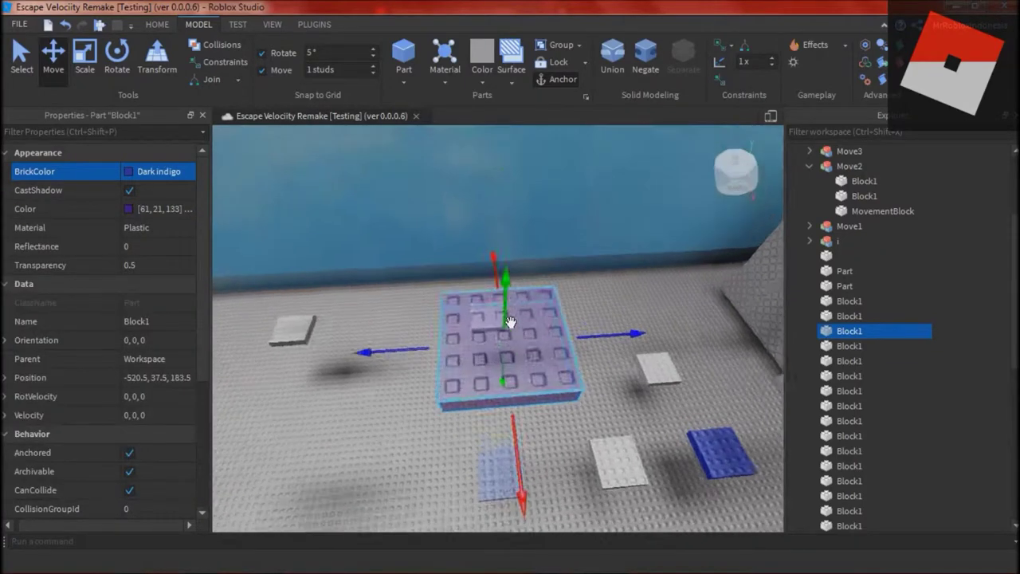
right_drag(510, 321, 509, 493)
scroll(508, 493, down, 2)
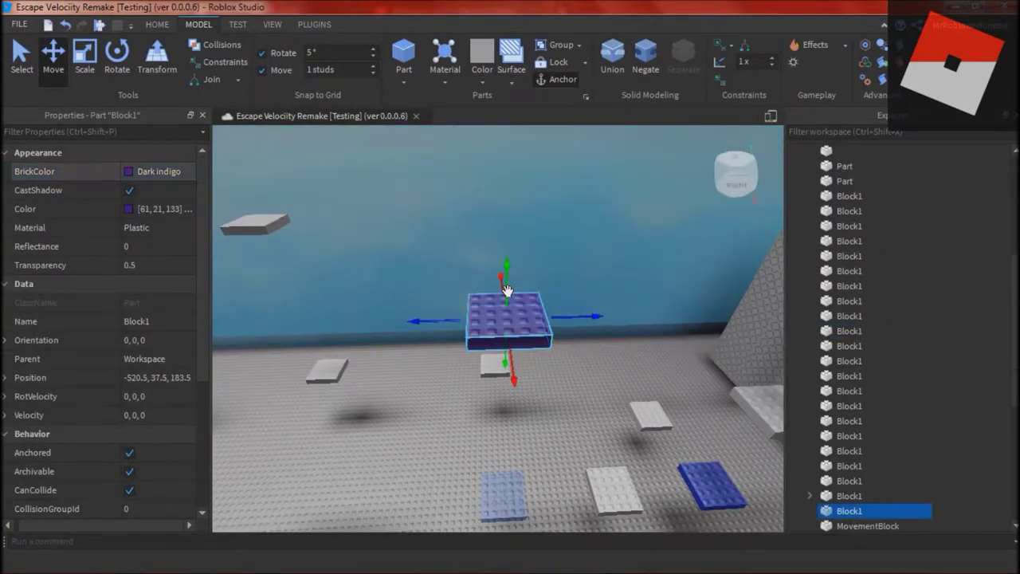
Lower a copy of the Dark indigo slab to Y 12.5, directly beneath the original.
drag(508, 292, 506, 460)
right_drag(506, 460, 495, 390)
mouse_move(495, 391)
mouse_down()
mouse_move(494, 375)
mouse_move(494, 390)
mouse_up()
click(571, 495)
scroll(571, 493, down, 2)
Place a MovementBlock between the high and low Dark indigo slabs at Z 183.5 and delete the surplus grey block by the low slab.
click(610, 359)
drag(605, 377, 623, 407)
right_drag(396, 414, 579, 319)
drag(628, 297, 580, 310)
drag(524, 278, 534, 223)
right_drag(576, 331, 550, 368)
right_drag(486, 281, 496, 345)
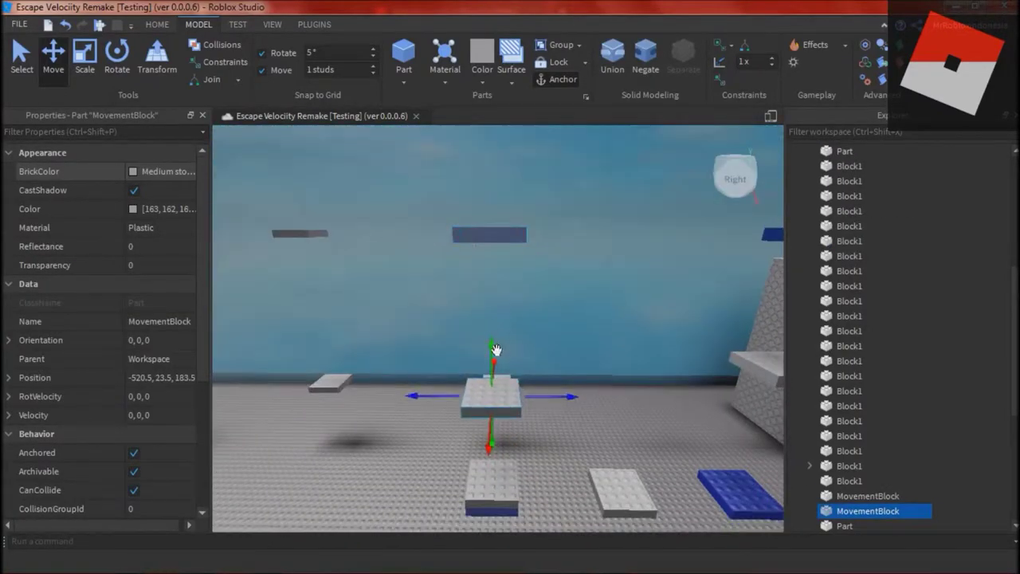
drag(497, 346, 498, 330)
click(502, 474)
key(Delete)
Group the two Dark indigo slabs with the MovementBlock between them as Move4.
click(515, 307)
right_drag(497, 476, 456, 434)
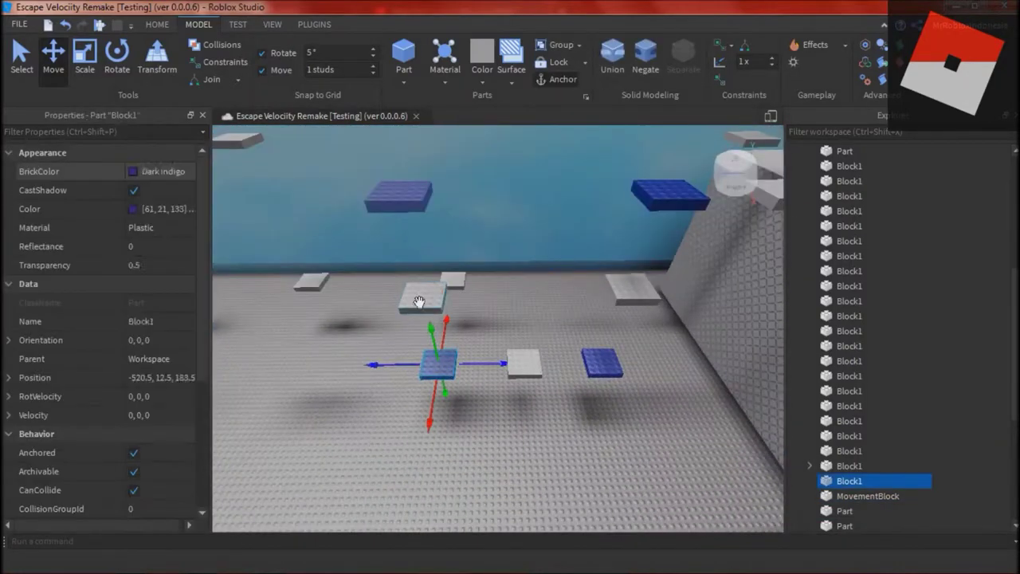
click(422, 297)
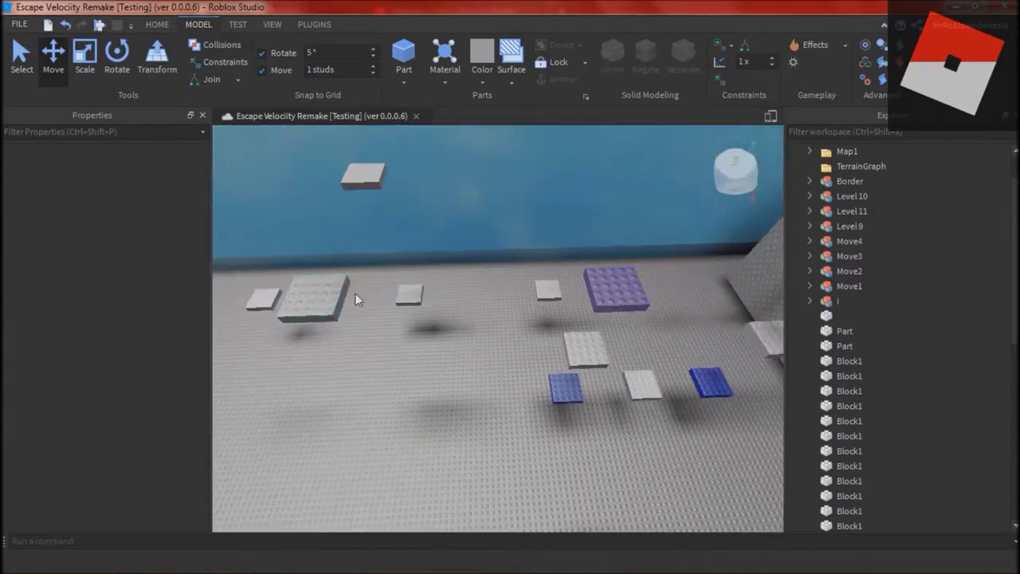
Duplicate the grey slab at Y 37.5, Z 212.5, move the copy toward the high indigo slab and name it MovementBlock.
click(313, 297)
text(MovementBlock)
key(Return)
drag(398, 296, 550, 292)
Recolor the original slab at Y 37.5, Z 212.5 Mulberry and set its transparency to 0.5.
click(315, 310)
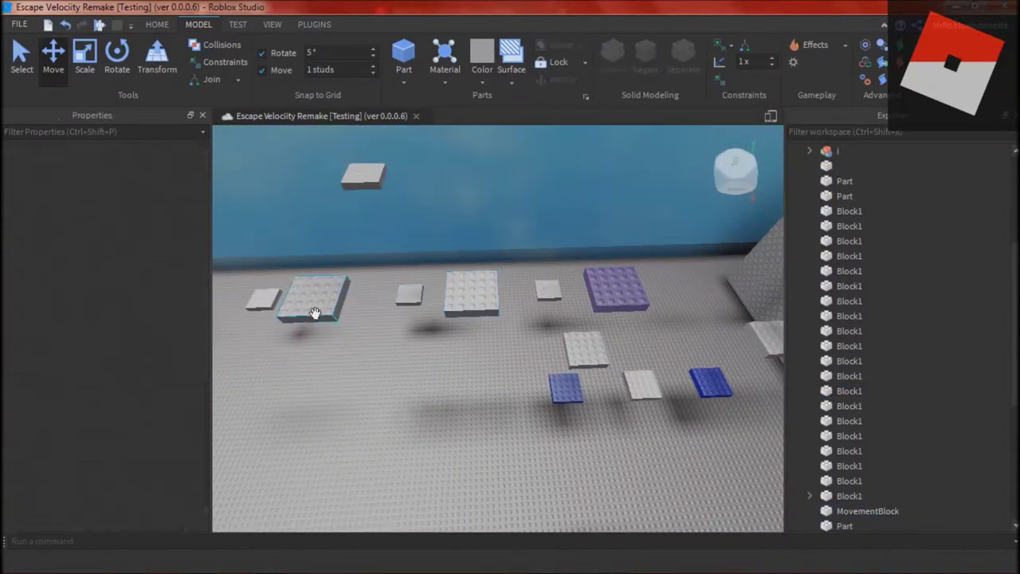
click(159, 172)
click(222, 250)
text(5)
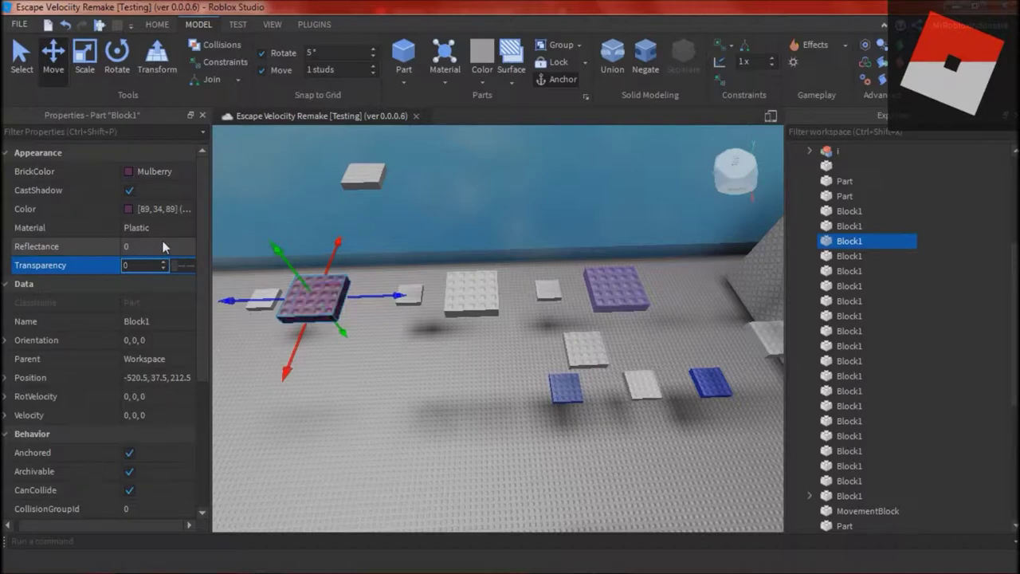
key(Return)
key(alt+Tab)
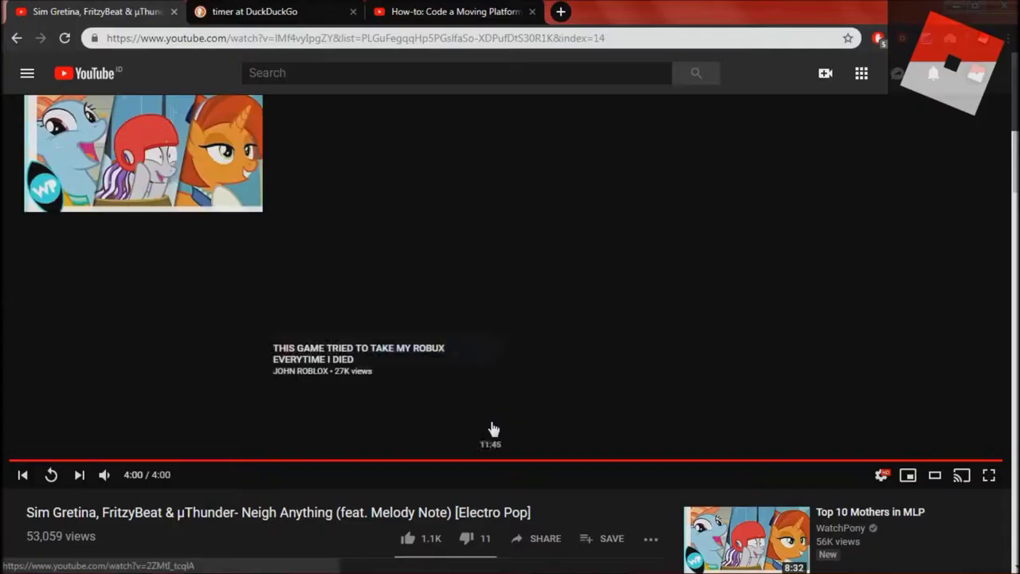
scroll(346, 461, down, 6)
scroll(346, 462, up, 6)
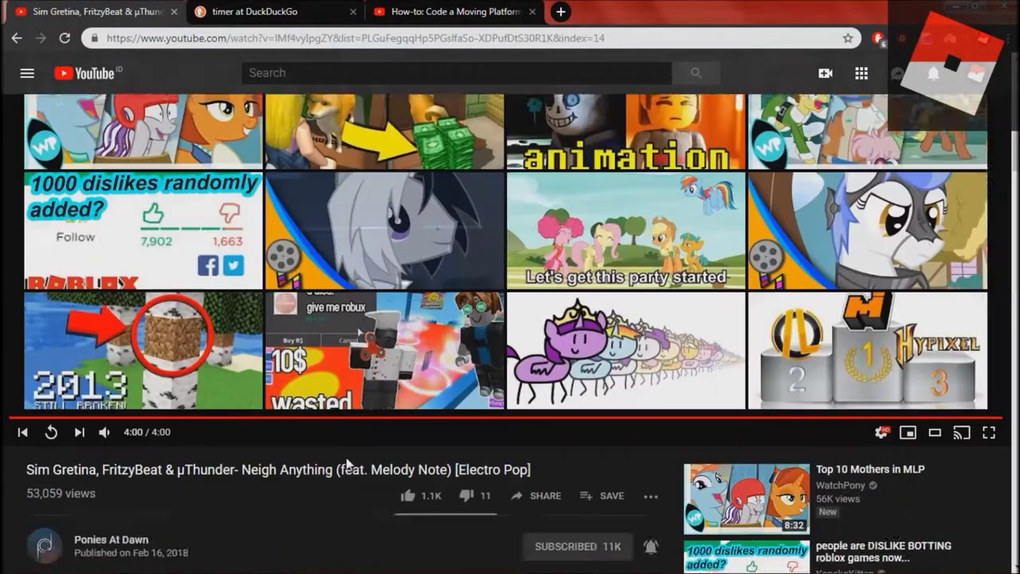
click(404, 10)
click(325, 11)
click(610, 561)
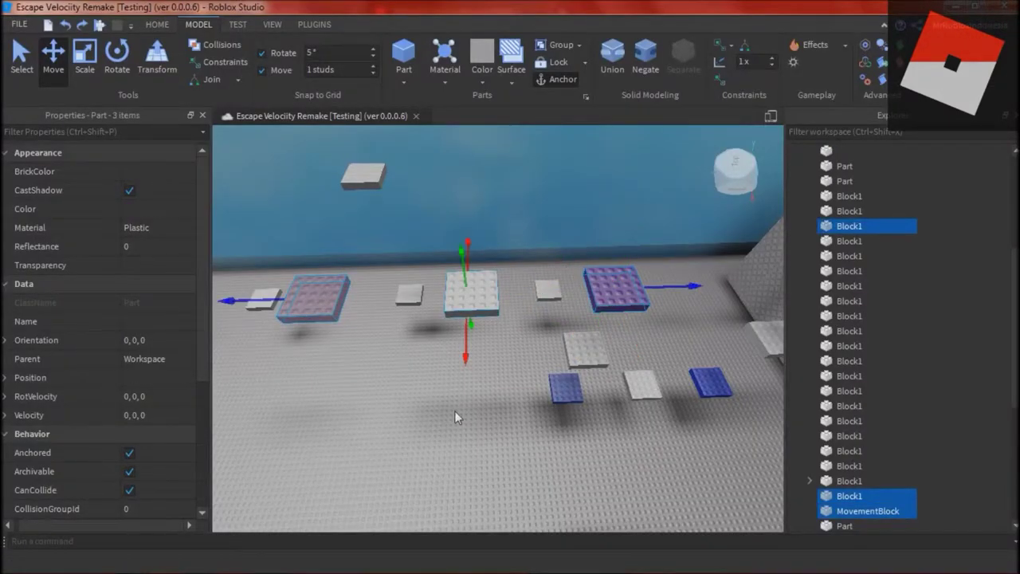
Group the two Mulberry slabs with the MovementBlock between them and name the group Move5.
key(ctrl+g)
click(132, 190)
text(Mo)
Duplicate the grey slab at Y 57.5, Z 212.5 and move the copy to Z 227.5.
right_drag(481, 396, 481, 303)
click(388, 303)
key(ctrl+d)
drag(451, 297, 563, 291)
click(565, 358)
right_drag(565, 358, 558, 392)
Recolor the original slab at Y 57.5, Z 212.5 Eggplant and set its transparency to 0.5.
click(375, 311)
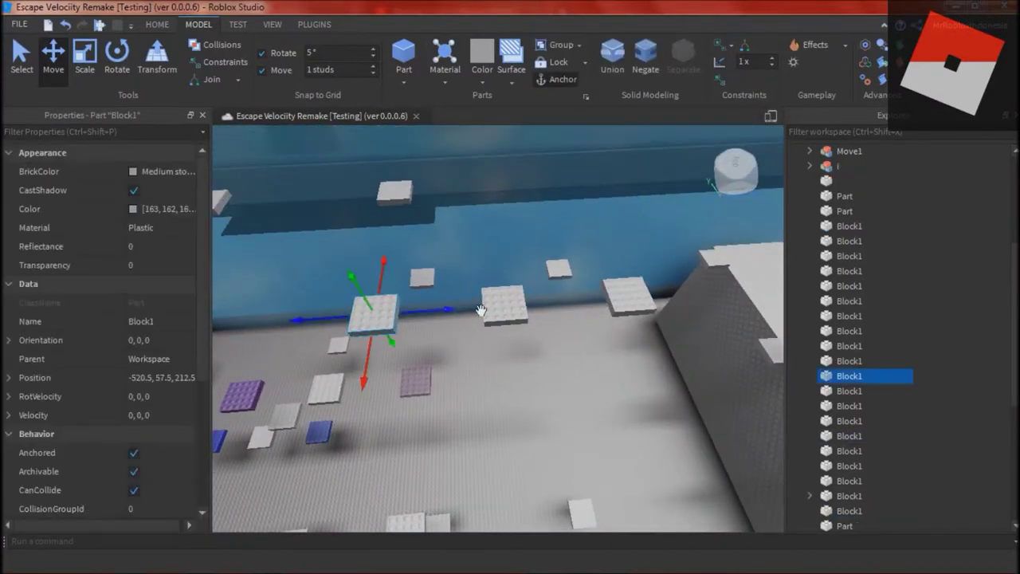
click(155, 172)
click(238, 269)
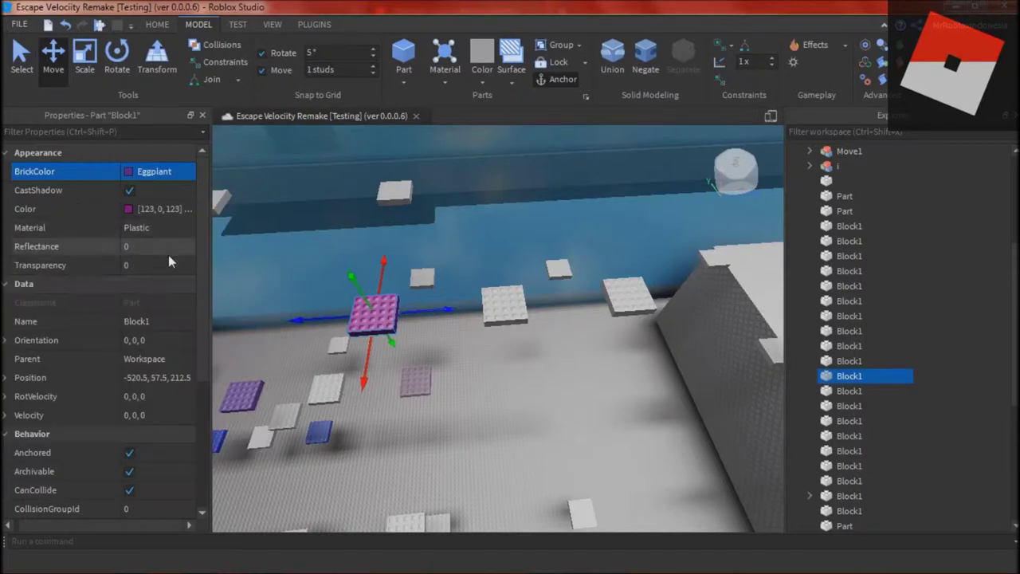
click(169, 265)
text(0.5)
key(Return)
Duplicate the Eggplant slab, move the copy onto the grey slab at Z 242.5 and select it with the grey copy and the original.
key(ctrl+d)
drag(448, 309, 701, 297)
click(585, 404)
key(s)
right_drag(585, 404, 586, 405)
key(w)
click(671, 288)
ctrl+click(541, 291)
ctrl+click(383, 292)
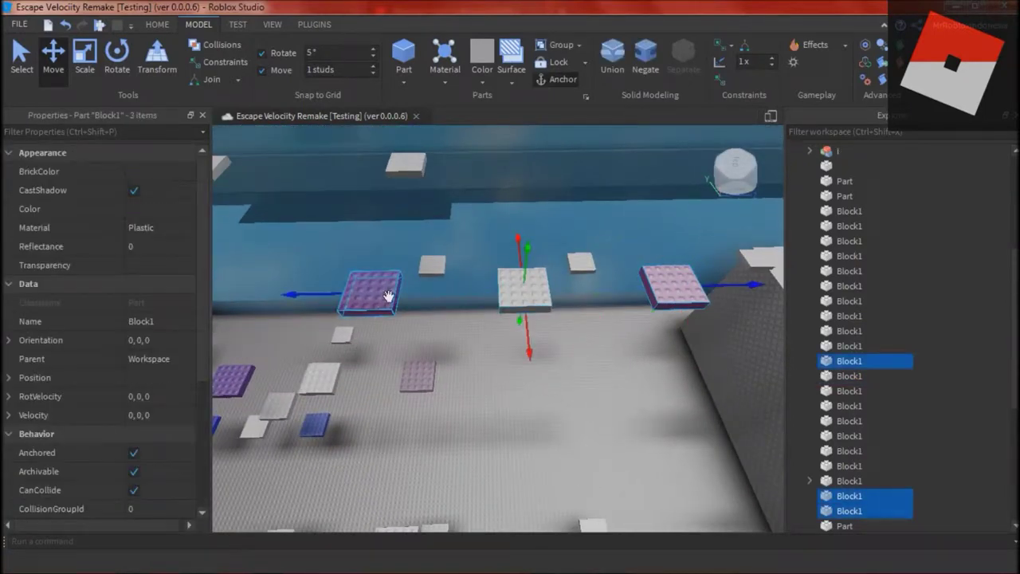
Name the grey copy at Z 227.5 MovementBlock and line it and the Eggplant copy up beneath the original Eggplant slab.
click(503, 411)
key(w)
key(a)
click(501, 273)
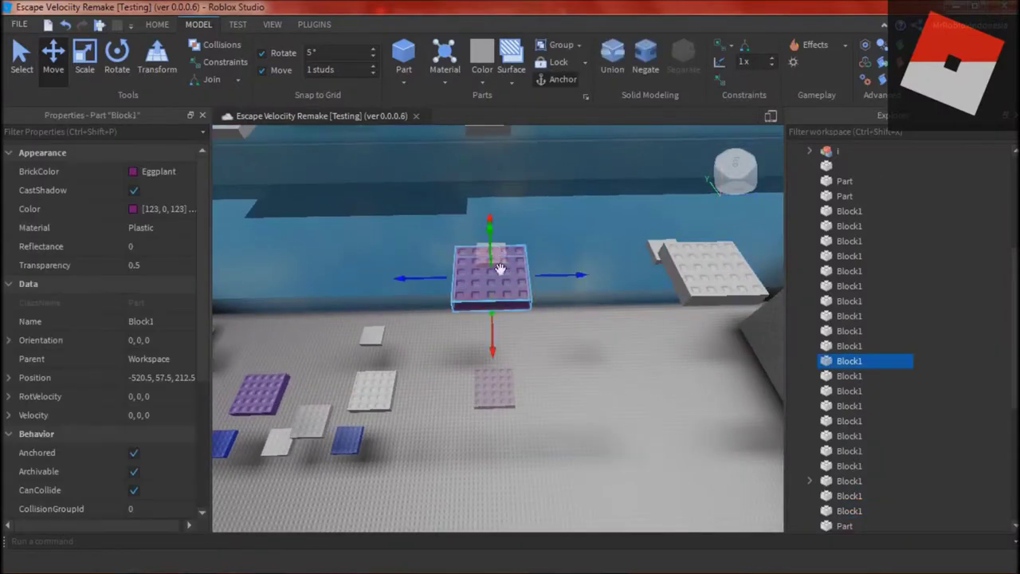
click(682, 275)
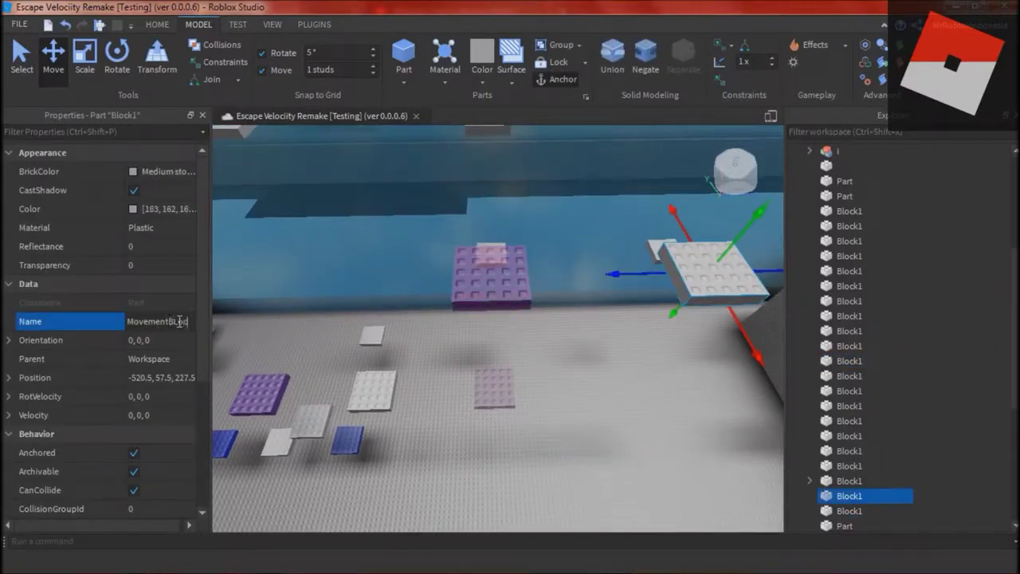
drag(635, 278, 416, 277)
right_drag(535, 276, 535, 275)
click(550, 285)
drag(535, 287, 426, 291)
Group the upper and lower Eggplant slabs with the MovementBlock between them and name the group Move6.
right_drag(538, 498, 539, 498)
ctrl+click(506, 348)
ctrl+click(521, 221)
key(ctrl+g)
click(165, 188)
text(Move6)
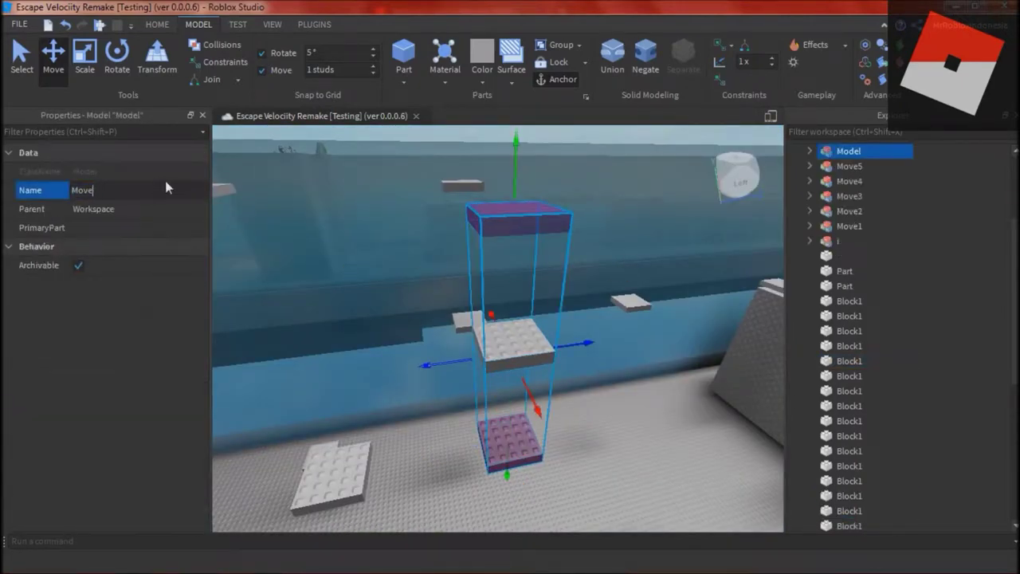
key(Return)
drag(592, 343, 654, 335)
key(ctrl+z)
Duplicate the grey slab at Y 57.5, Z 242.5 and place the copy over the upper Eggplant slab at Z 212.5.
click(697, 417)
key(s)
right_drag(695, 416, 696, 416)
key(w)
click(639, 301)
key(s)
right_drag(638, 302, 637, 302)
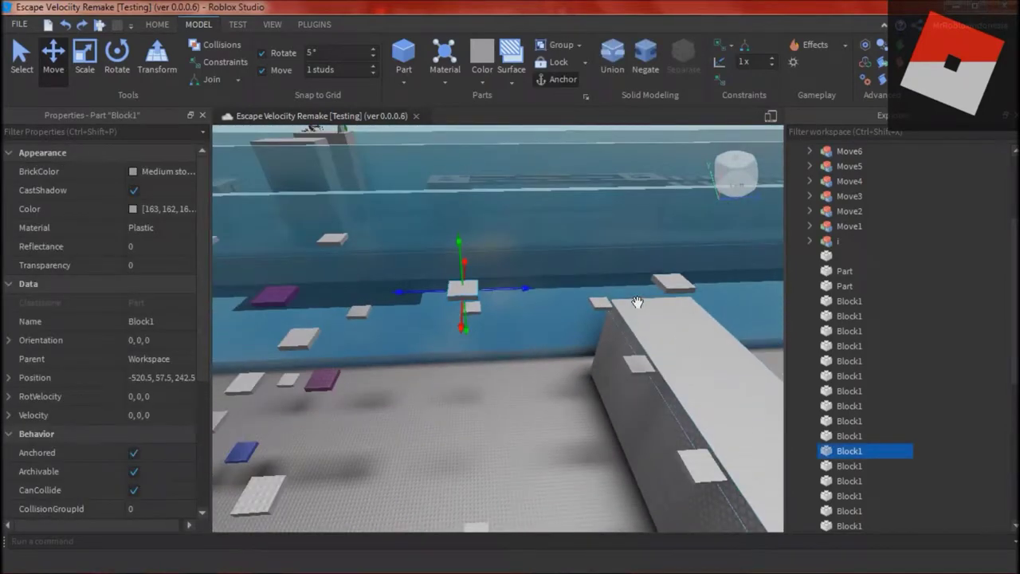
key(w)
key(a)
key(ctrl+d)
drag(561, 291, 341, 292)
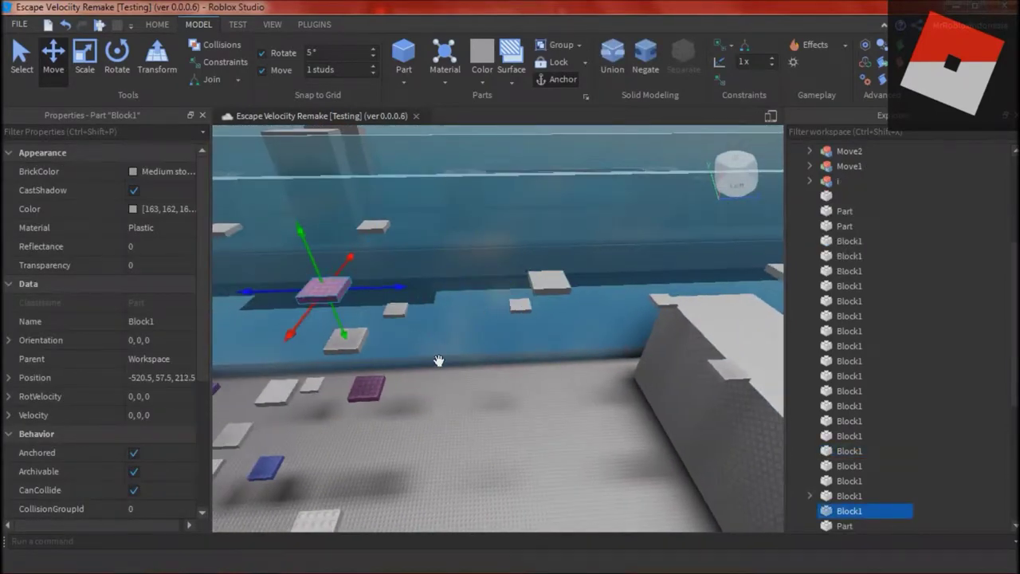
Recolor the slab copy at Z 212.5 Bright violet and set its transparency to 0.5.
click(172, 180)
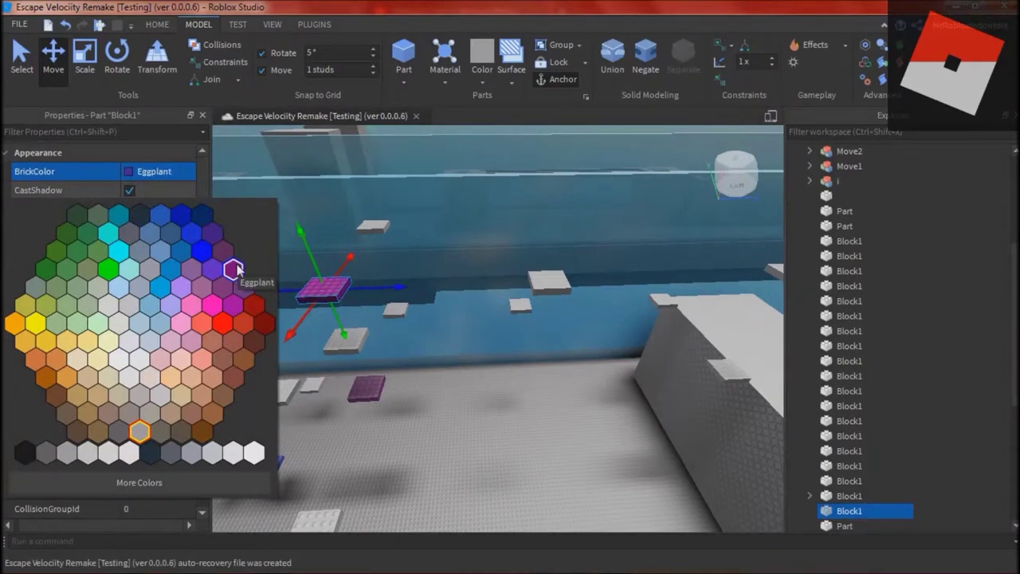
click(242, 287)
click(147, 265)
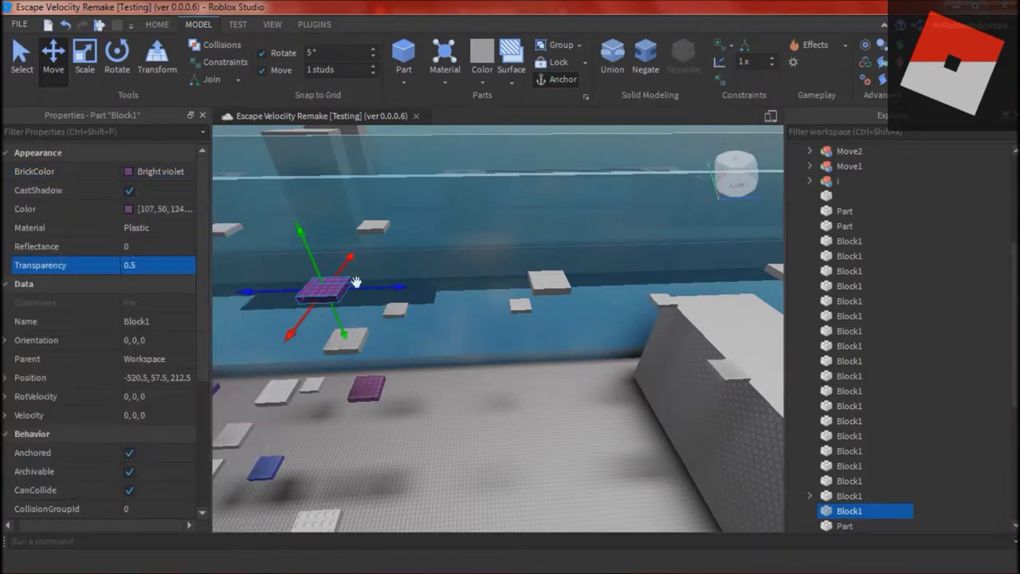
Place a copy of the Bright violet slab at the far end of the row, beside the large grey ramp.
drag(356, 282, 637, 293)
right_drag(596, 277, 579, 387)
drag(570, 376, 570, 448)
click(588, 401)
right_drag(588, 401, 419, 478)
drag(624, 314, 624, 303)
click(464, 470)
mouse_move(482, 433)
right_down()
mouse_move(464, 470)
mouse_move(478, 415)
right_up()
Move the grey slab between the two Bright violet slabs to Z 247.5.
click(494, 308)
ctrl+click(257, 323)
ctrl+click(747, 300)
right_drag(587, 366, 511, 349)
click(511, 349)
click(465, 256)
drag(503, 257, 534, 259)
Name the grey slab between the Bright violet slabs MovementBlock.
ctrl+click(672, 255)
ctrl+click(502, 254)
ctrl+click(288, 256)
ctrl+click(497, 256)
click(492, 253)
click(175, 317)
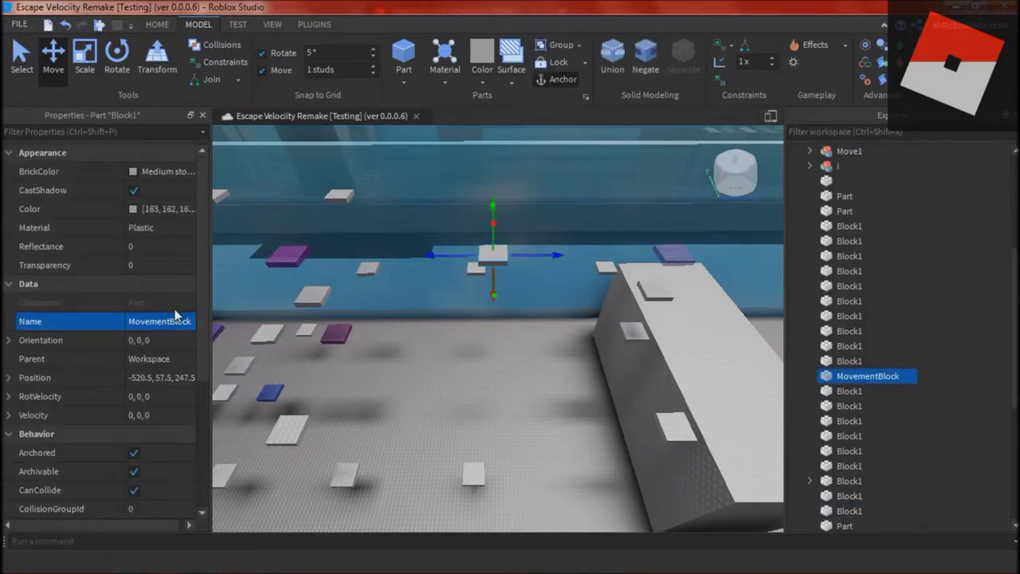
Group the MovementBlock slab with the two Bright violet slabs and name the group Move7.
click(677, 256)
ctrl+click(493, 256)
ctrl+click(286, 257)
click(521, 290)
click(496, 256)
drag(519, 256, 513, 257)
click(672, 257)
ctrl+click(488, 256)
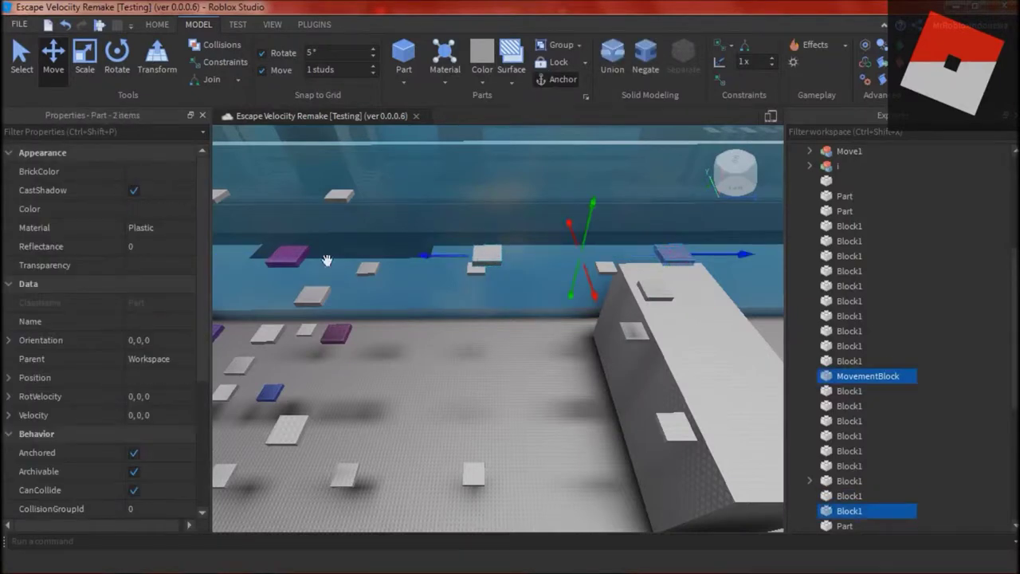
key(ctrl+g)
key(Return)
Position a grey slab at Y 48.5, Z 278.5, above the slab beside the ramp, and name it MovementBlock.
click(601, 317)
right_drag(601, 317, 581, 411)
click(587, 330)
drag(602, 262, 614, 209)
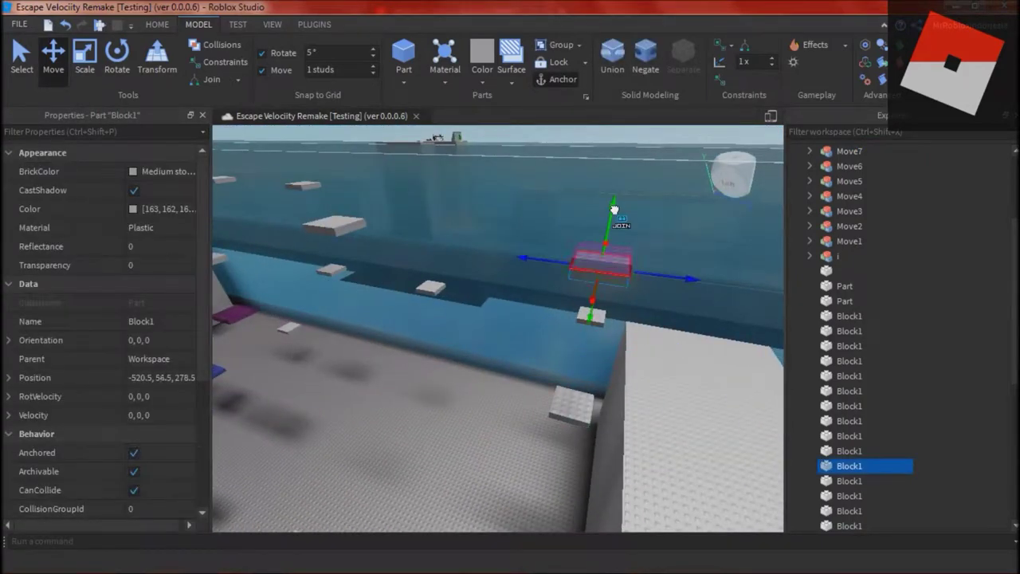
drag(595, 293, 594, 307)
right_drag(595, 306, 524, 250)
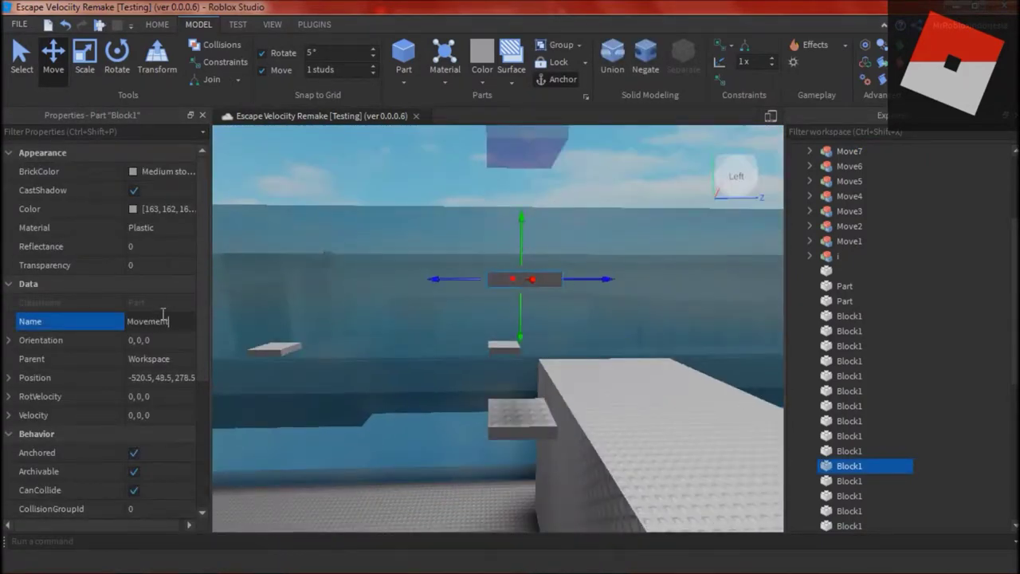
key(Return)
Recolor the lower grey slab at Y 37.5, Z 278.5 Magenta and set its transparency to 0.5.
click(522, 416)
click(159, 171)
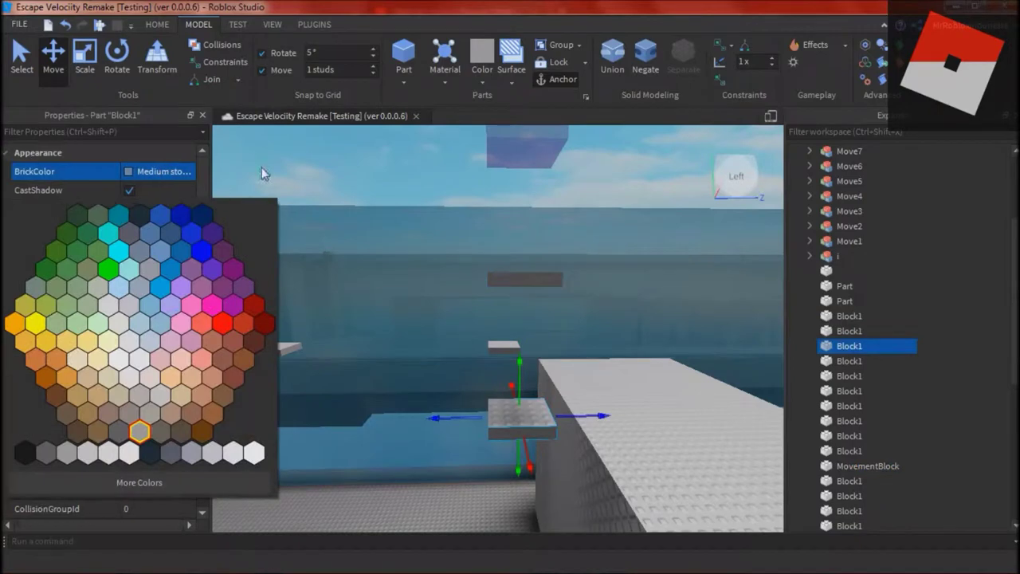
click(233, 305)
click(161, 266)
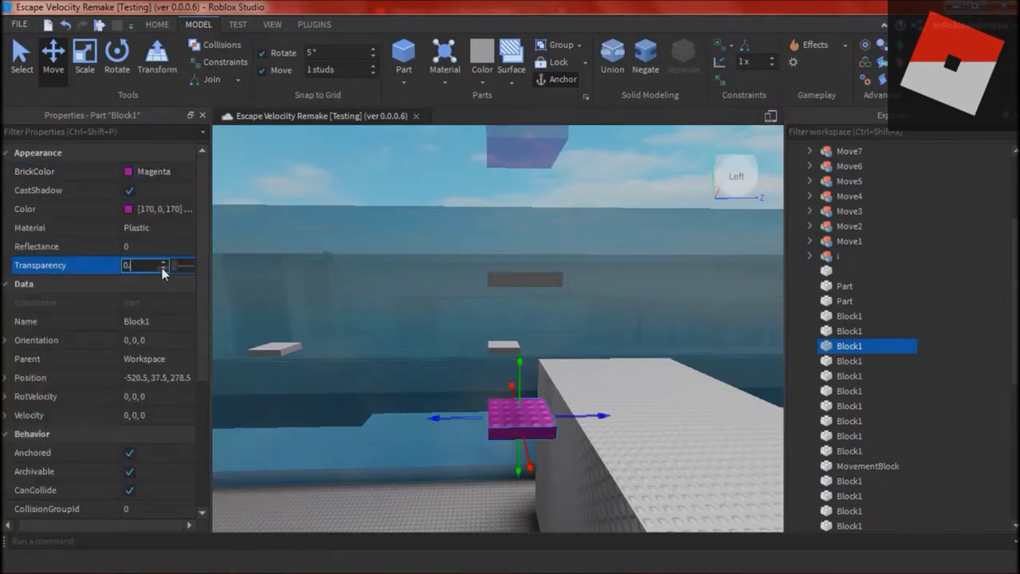
text(0.5)
key(Return)
Place a copy of the Magenta slab above the MovementBlock and group the three slabs as Move8.
key(ctrl+d)
drag(502, 299, 506, 137)
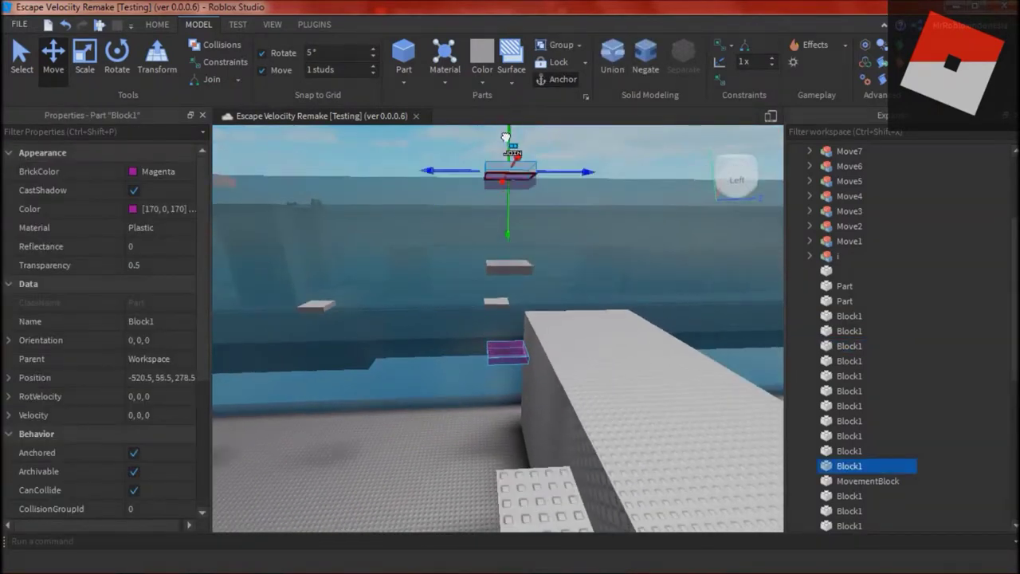
ctrl+click(500, 267)
ctrl+click(507, 352)
key(ctrl+g)
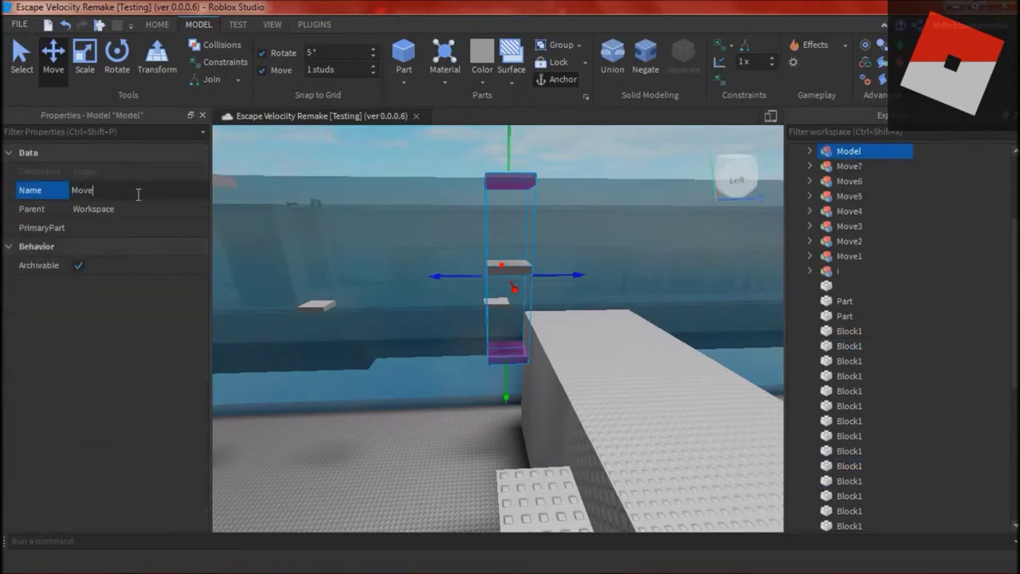
click(407, 420)
Place a copy of the grey slab at Y 48.5, Z 136.5 in the X -542.5 row and name it MovementBlock.
right_drag(406, 419, 456, 284)
key(alt+Tab)
key(alt+Tab)
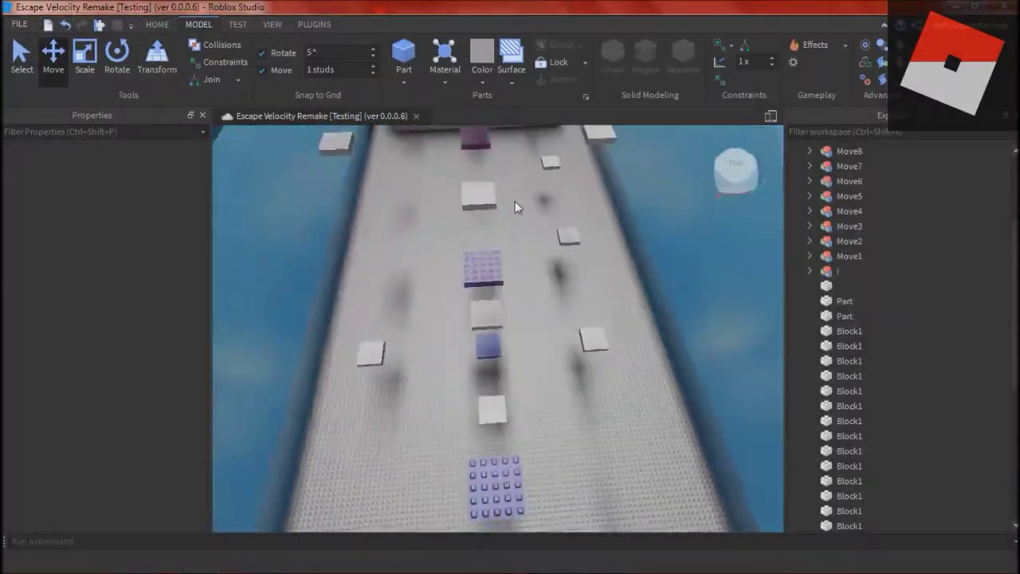
right_drag(515, 200, 482, 445)
click(489, 447)
key(ctrl+d)
drag(495, 415, 491, 348)
right_drag(491, 347, 617, 442)
click(617, 442)
click(507, 317)
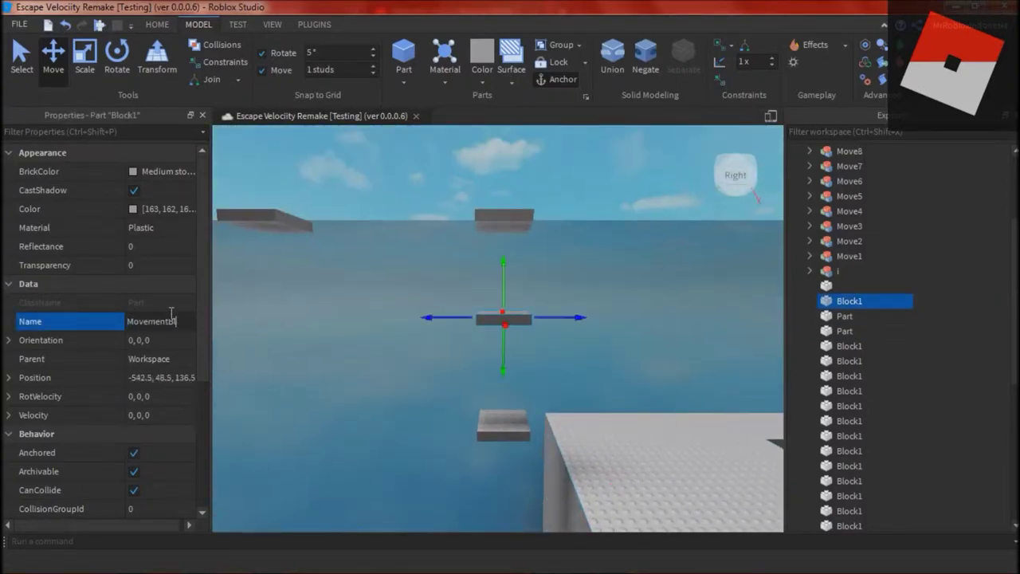
click(186, 321)
Recolor the slab below the new MovementBlock Bright bluish green and set its transparency to 0.5.
click(506, 430)
click(161, 176)
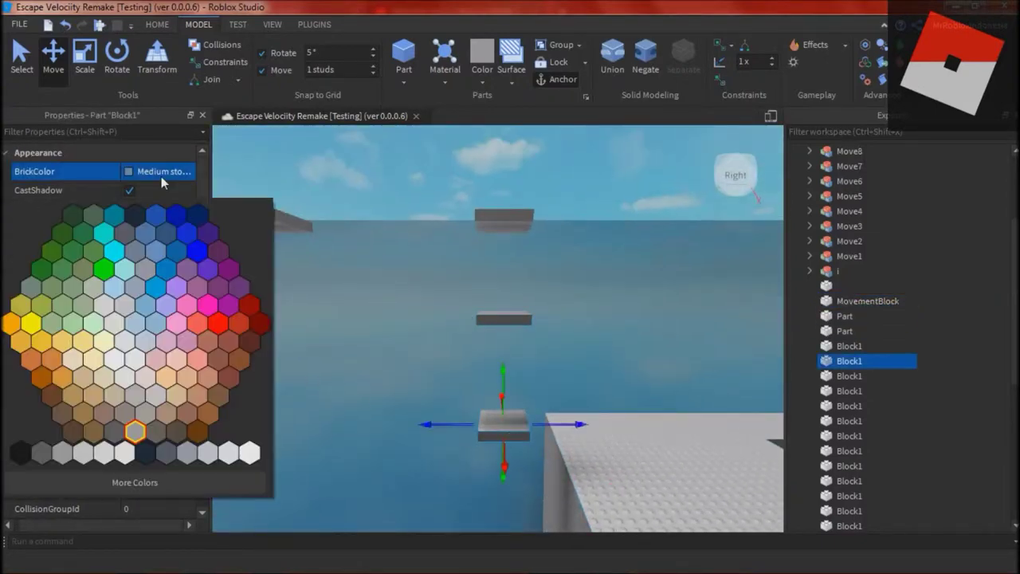
click(116, 215)
click(141, 264)
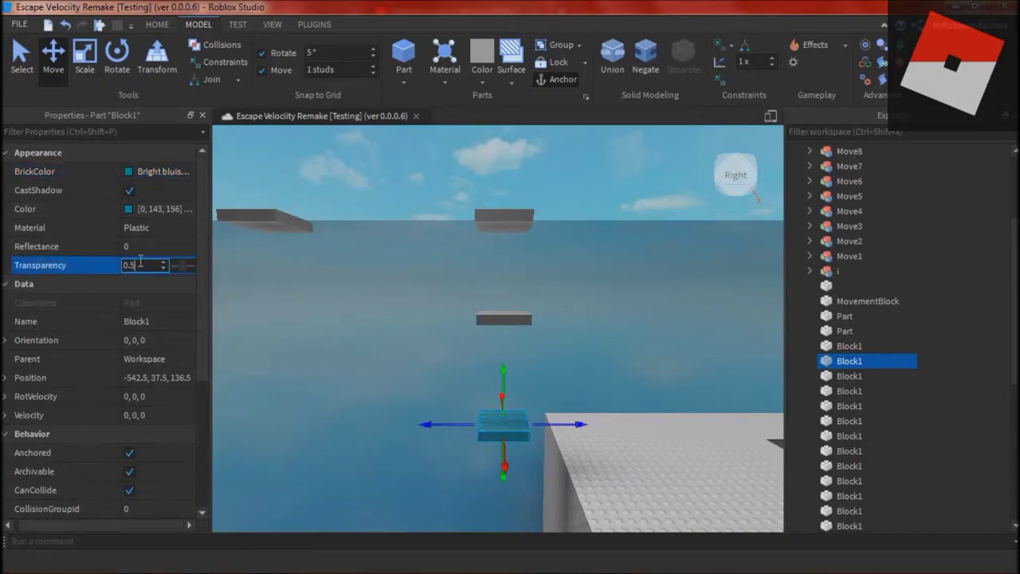
Place a copy of the Bright bluish green slab above the MovementBlock and group the three slabs as Move1A.
key(ctrl+d)
drag(503, 386, 502, 204)
ctrl+click(504, 319)
ctrl+click(505, 426)
key(ctrl+g)
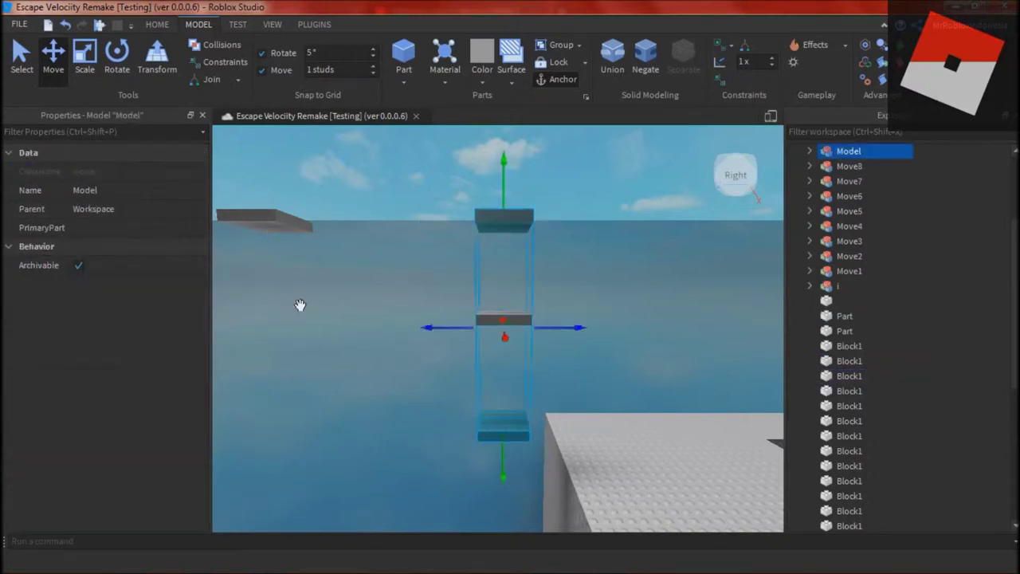
click(407, 249)
right_drag(408, 249, 572, 218)
Try moving the Move1A group and the grey slab overlapping its upper marker apart.
click(572, 218)
drag(565, 191, 579, 237)
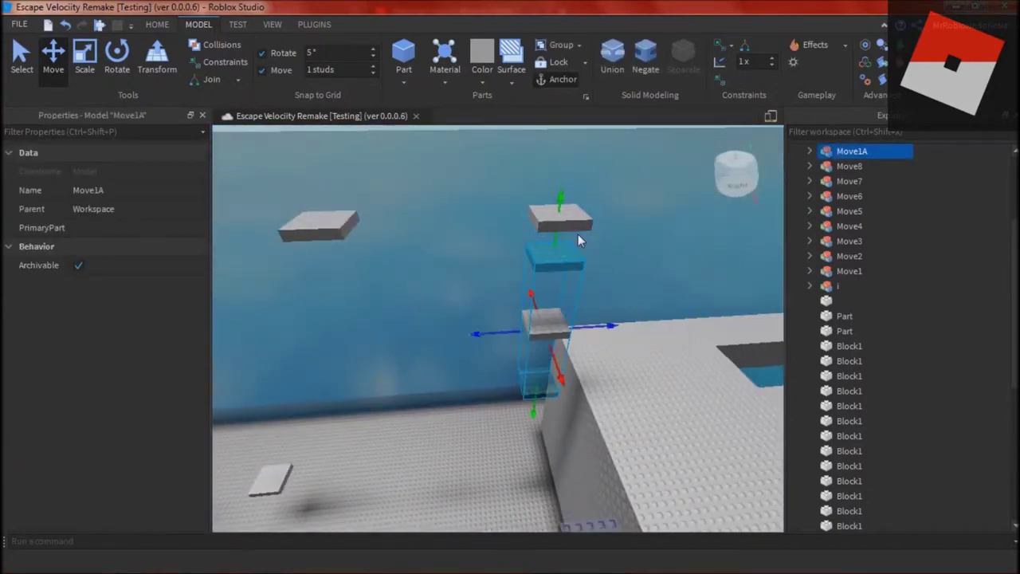
key(ctrl+z)
click(499, 409)
alt+click(560, 219)
click(500, 239)
click(554, 221)
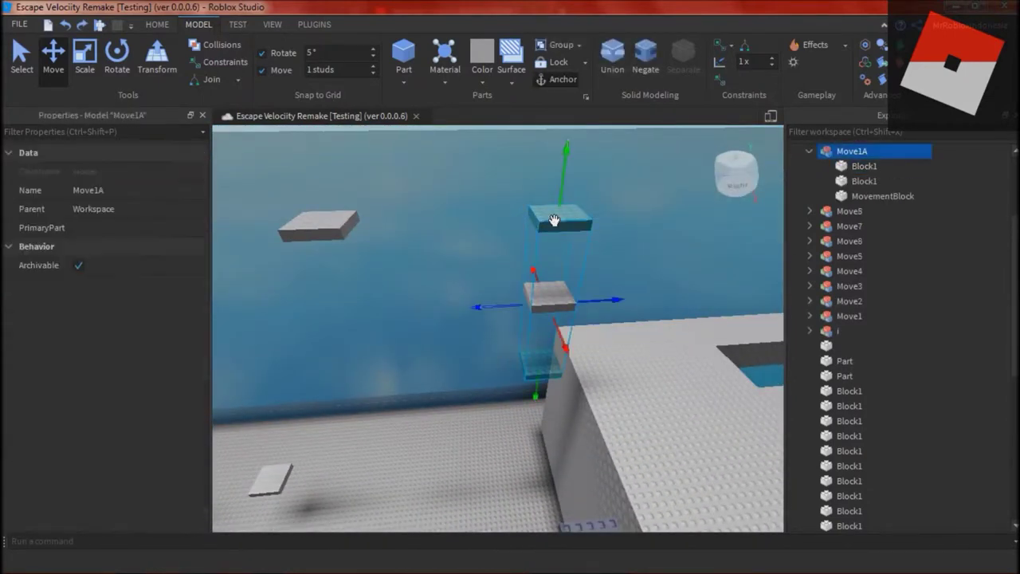
drag(512, 303, 479, 305)
click(572, 218)
drag(566, 171, 566, 137)
click(523, 220)
drag(576, 297, 610, 296)
click(565, 186)
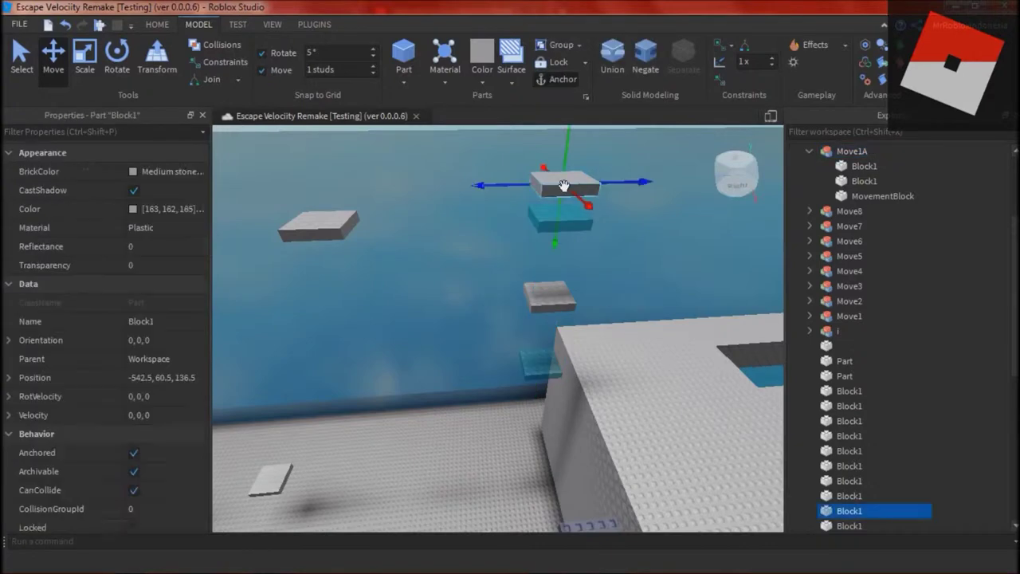
click(809, 151)
drag(568, 158, 567, 189)
key(ctrl+d)
drag(464, 223, 359, 225)
right_drag(359, 226, 387, 250)
scroll(387, 251, down, 5)
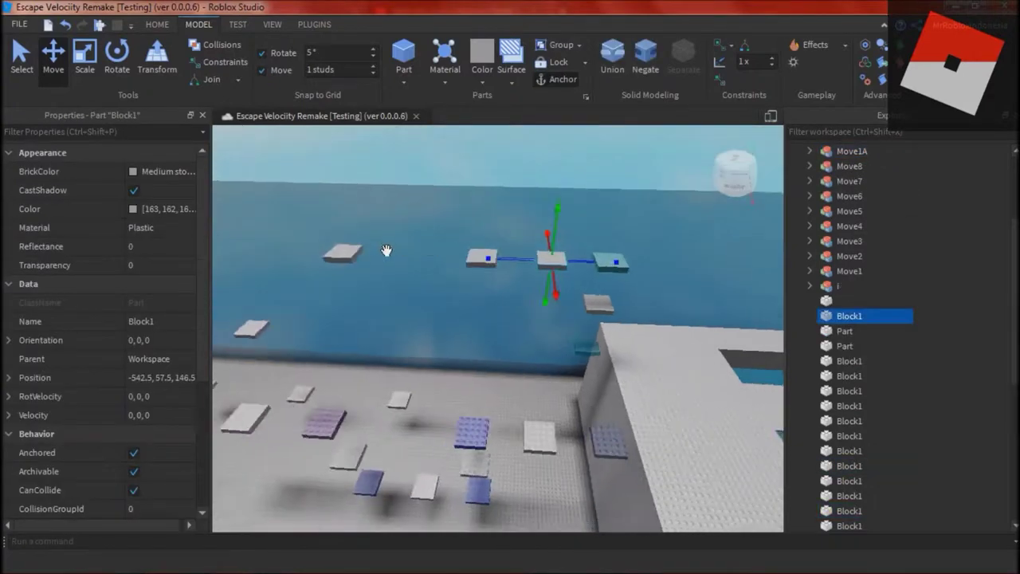
scroll(387, 250, up, 2)
key(Delete)
Recolor the grey slab overlapping Move1A's upper marker Slime green and set its transparency to 0.5.
key(a)
click(416, 243)
key(d)
alt+click(644, 244)
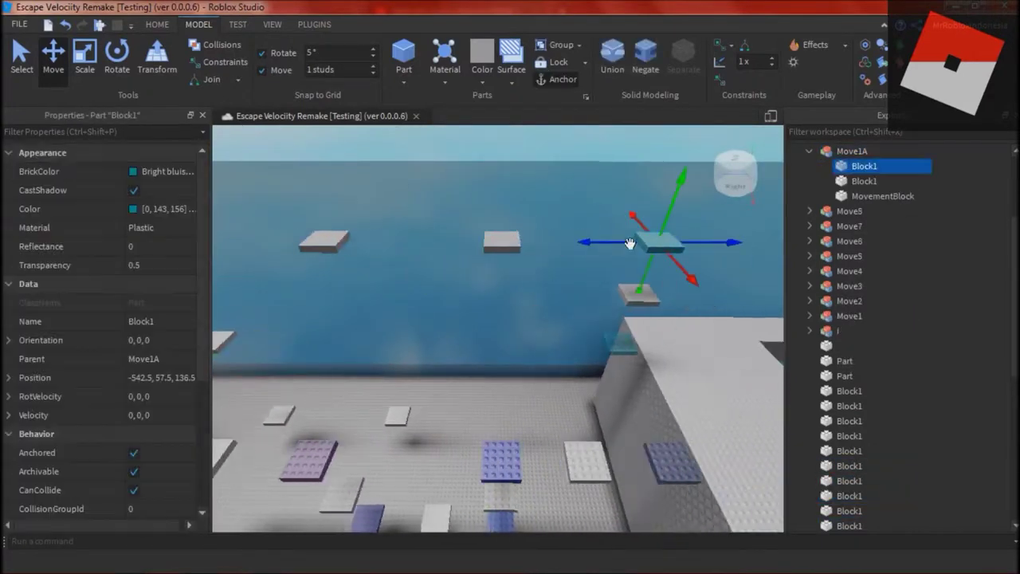
click(660, 242)
click(809, 152)
scroll(850, 422, up, 1)
click(850, 423)
click(849, 465)
click(849, 480)
scroll(850, 468, down, 4)
click(850, 331)
click(162, 172)
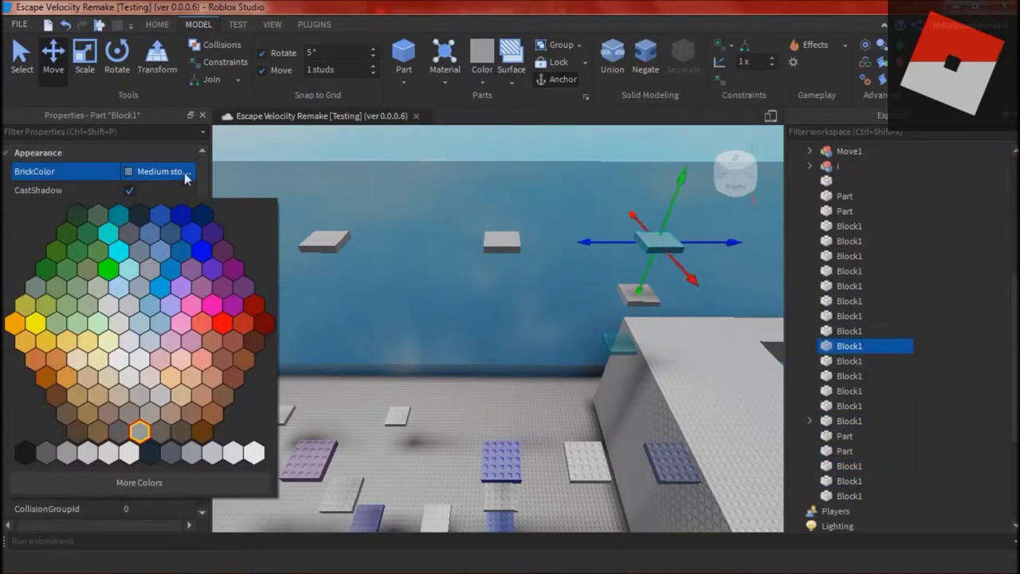
click(95, 216)
click(142, 261)
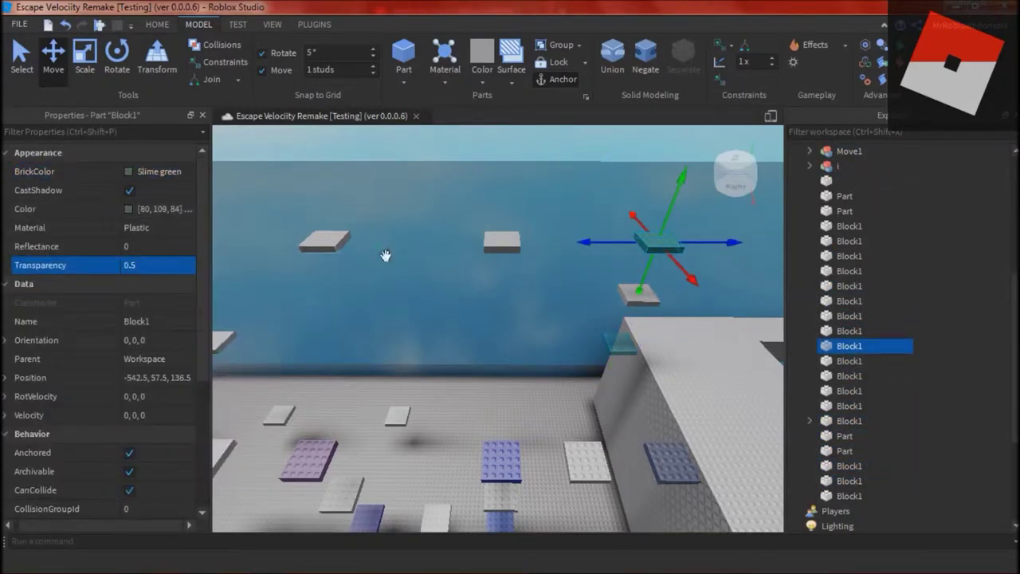
Name the middle grey slab in the row beside the Slime green slab MovementBlock.
click(503, 243)
click(158, 313)
text(MovementBlock)
key(Return)
Place a copy of the Slime green slab at Z 181.5, over the grey slab at the far end of the row.
click(667, 236)
click(687, 250)
click(647, 295)
mouse_move(689, 299)
mouse_down()
mouse_move(614, 300)
mouse_move(670, 305)
mouse_up()
click(658, 243)
click(567, 295)
click(665, 241)
click(606, 296)
click(652, 237)
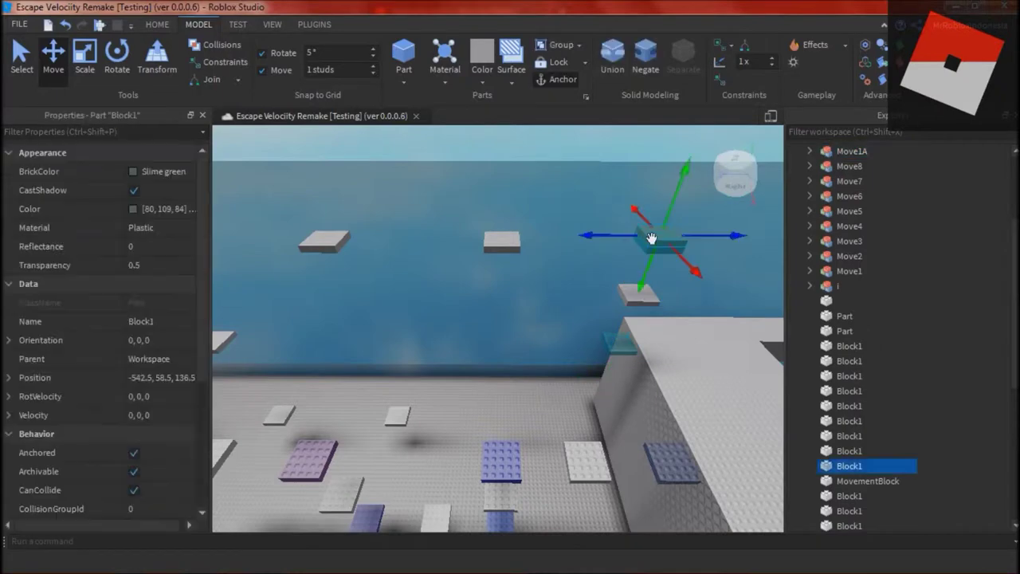
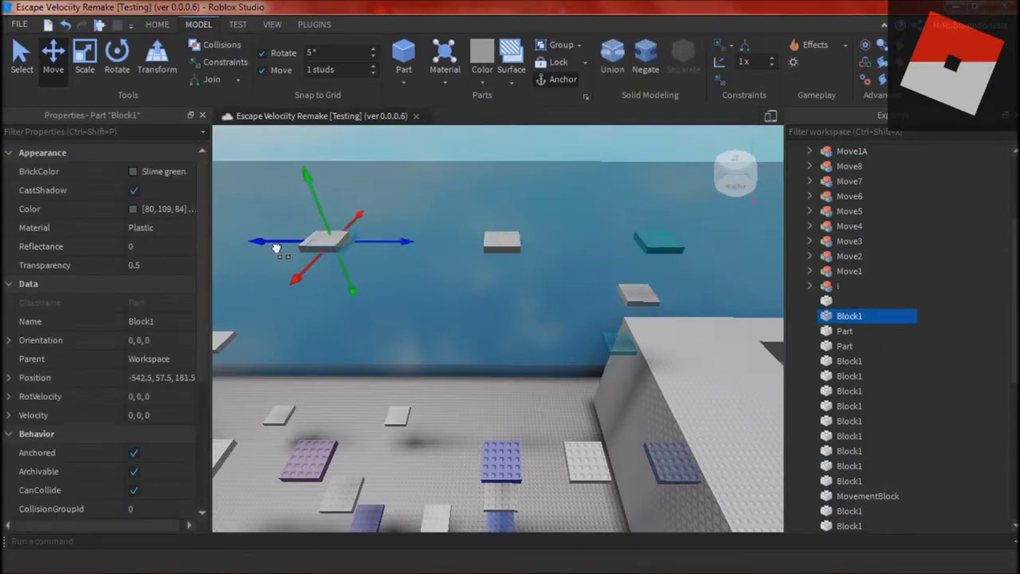
Group the two Slime green slabs with the MovementBlock between them and name the group Move2A.
ctrl+click(502, 241)
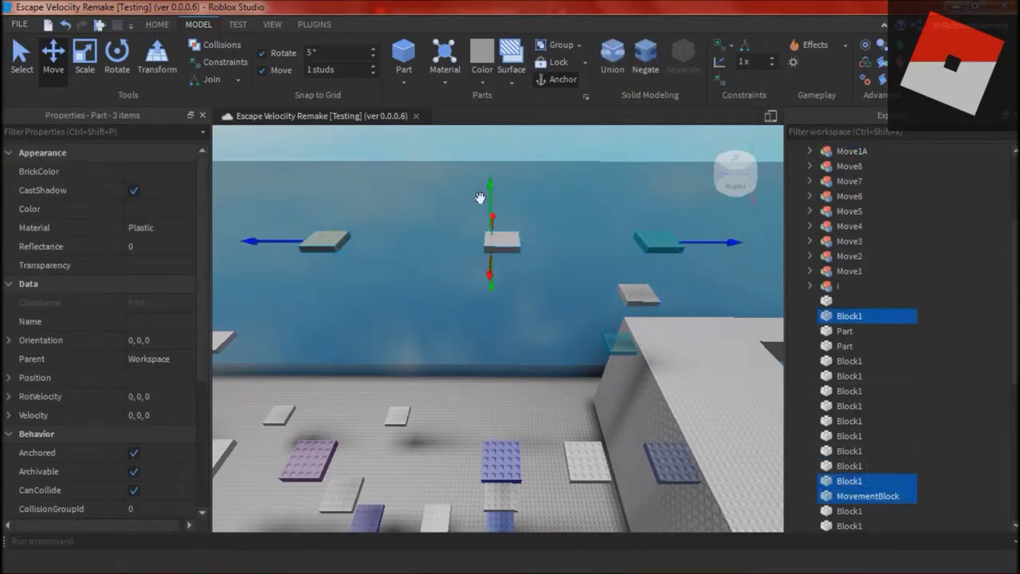
key(ctrl+g)
click(172, 184)
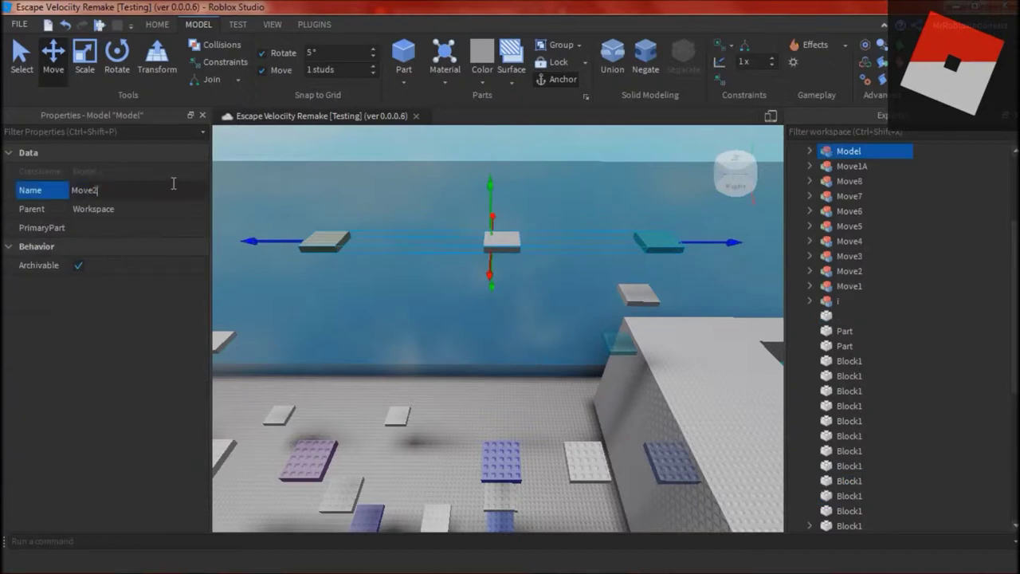
click(553, 408)
Shift Move2A off the grey slab overlapping its far marker and delete that grey slab.
right_drag(553, 408, 556, 406)
click(431, 201)
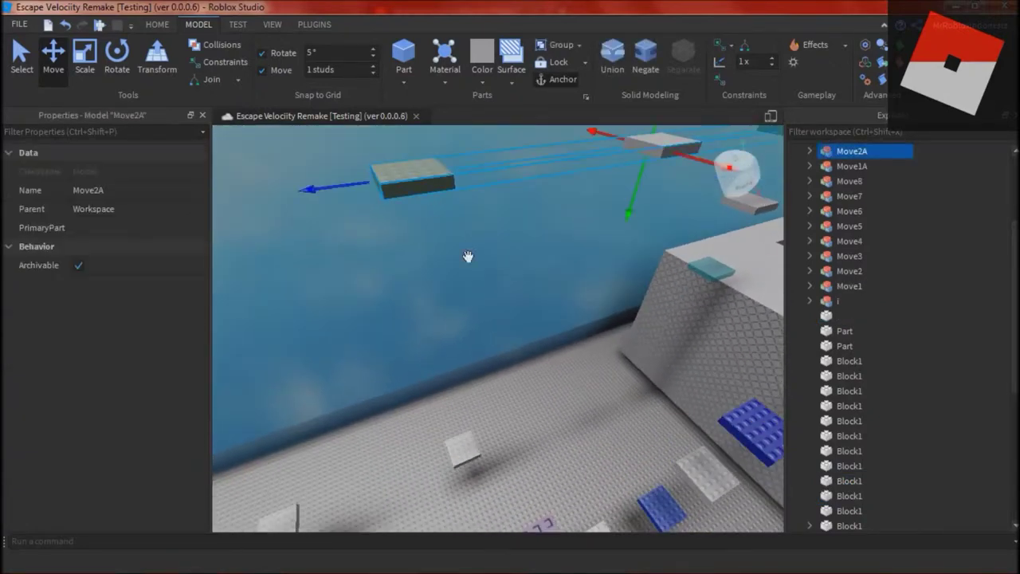
drag(355, 187, 411, 185)
click(406, 184)
key(Delete)
click(478, 180)
right_drag(401, 188, 398, 190)
Place a copy of the low grey slab at Z 183.5 above it at Y 38.5 and name the copy MovementBlock.
right_drag(557, 221, 550, 250)
click(492, 370)
right_drag(590, 397, 587, 393)
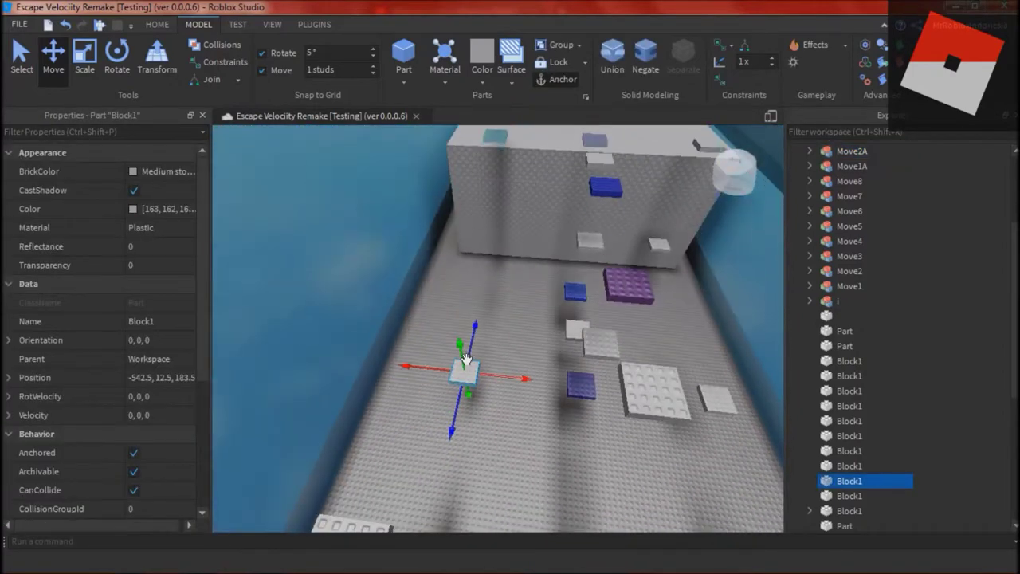
key(ctrl+d)
drag(468, 341, 463, 219)
right_drag(464, 219, 464, 219)
key(f)
click(177, 321)
text(M)
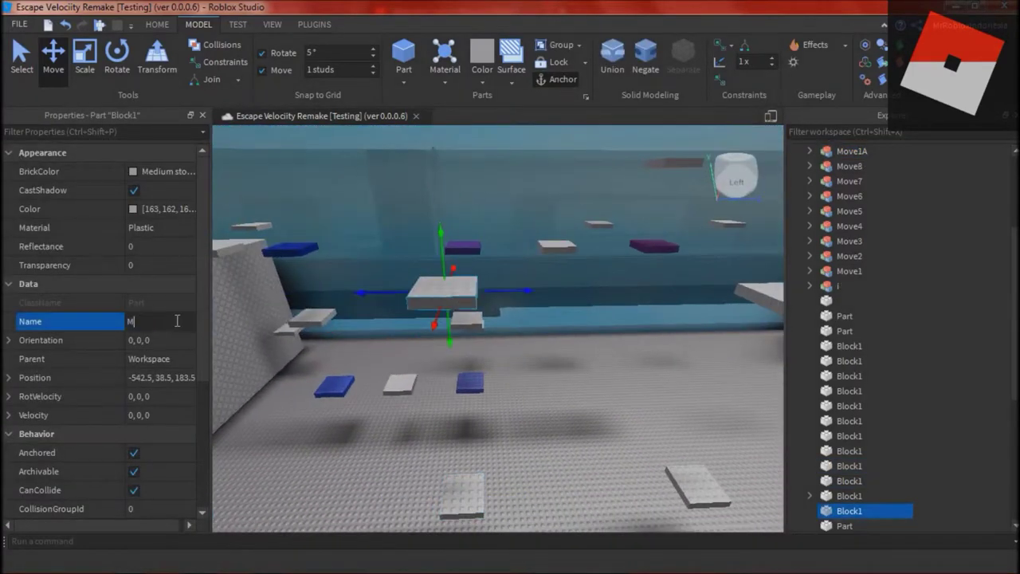
click(186, 322)
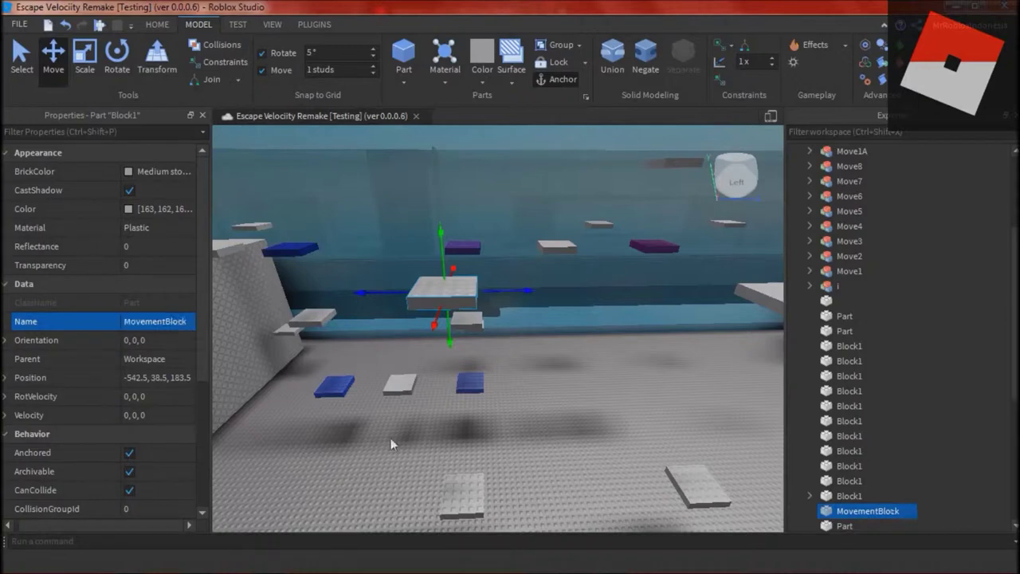
Recolor the low grey slab at Y 12.5, Z 183.5 Earth green and set its transparency to 0.5.
click(462, 496)
click(174, 171)
click(105, 220)
click(143, 265)
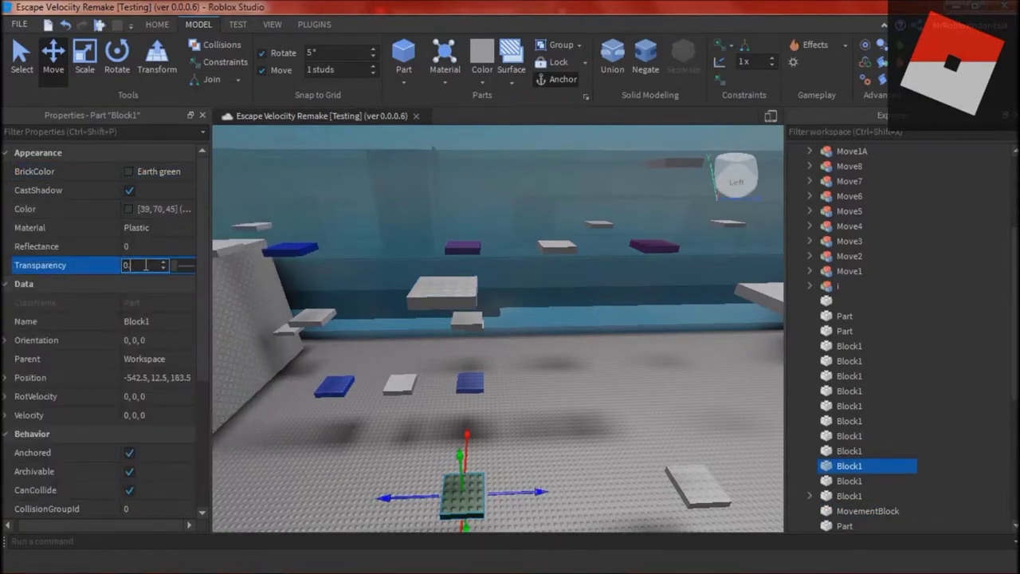
text(0.5)
key(Return)
Place a copy of the Earth green slab above the MovementBlock at Y 57.5.
key(f)
drag(408, 285, 417, 262)
right_drag(407, 445, 422, 445)
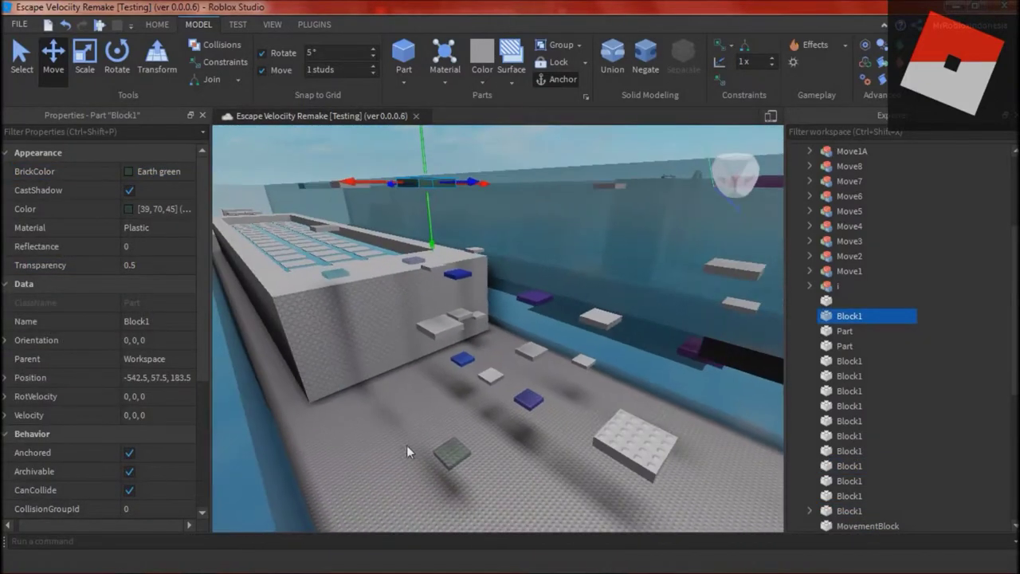
Group the two Earth green slabs with the MovementBlock between them and name the group Move3A.
ctrl+click(440, 327)
ctrl+click(455, 452)
key(ctrl+g)
click(156, 190)
text(Move)
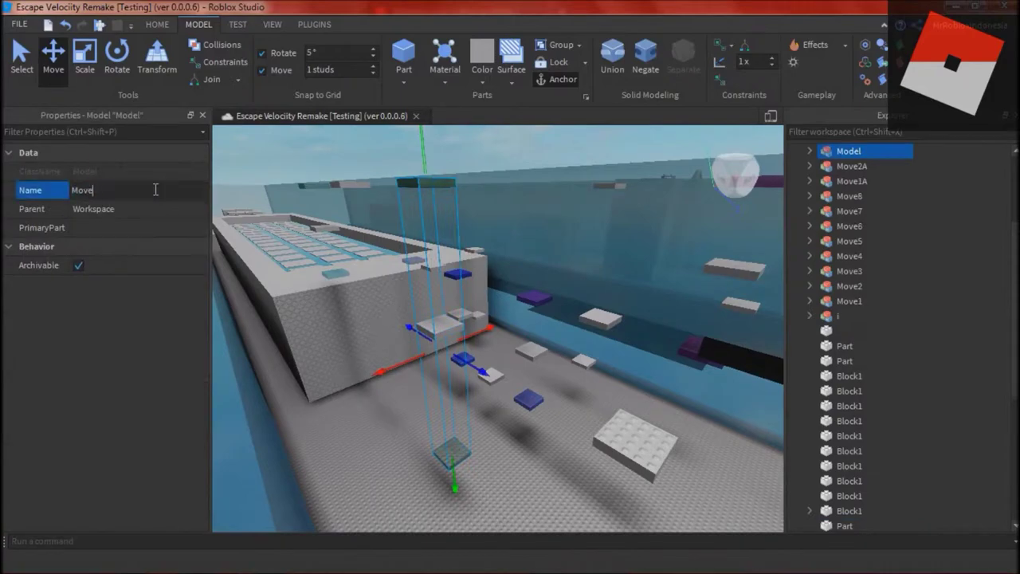
key(Return)
Place a copy of the low grey slab at Z 242.5 along the same row at Z 267.5.
click(494, 499)
right_drag(493, 500, 493, 498)
click(489, 344)
right_drag(581, 381, 581, 381)
ctrl+click(446, 354)
right_drag(446, 355, 445, 354)
click(721, 320)
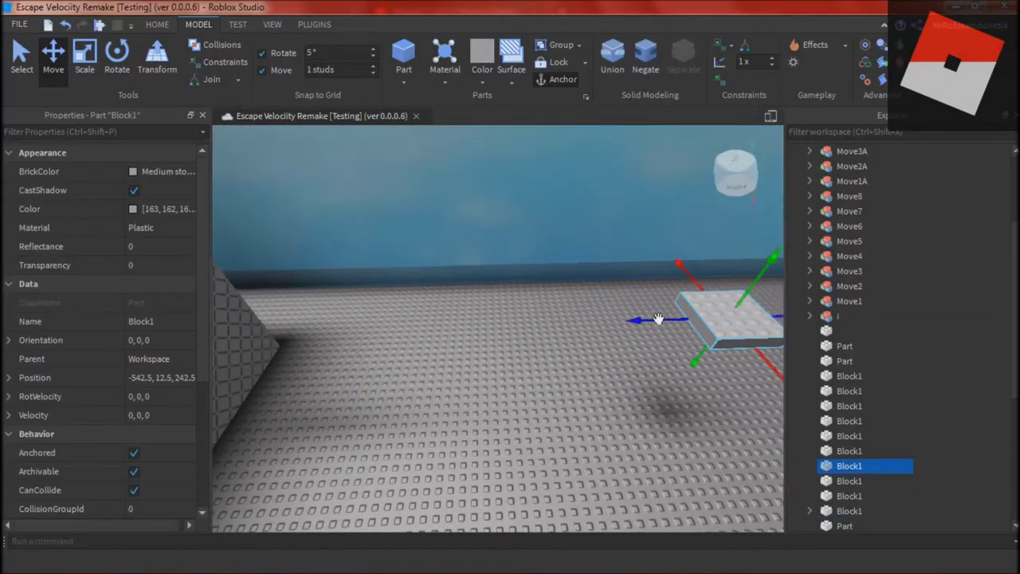
key(ctrl+d)
drag(658, 321, 351, 324)
Group the copied grey slab with the two slabs at the ends of its row and name the group S.
click(544, 410)
right_drag(541, 391, 576, 374)
ctrl+click(575, 373)
ctrl+click(519, 334)
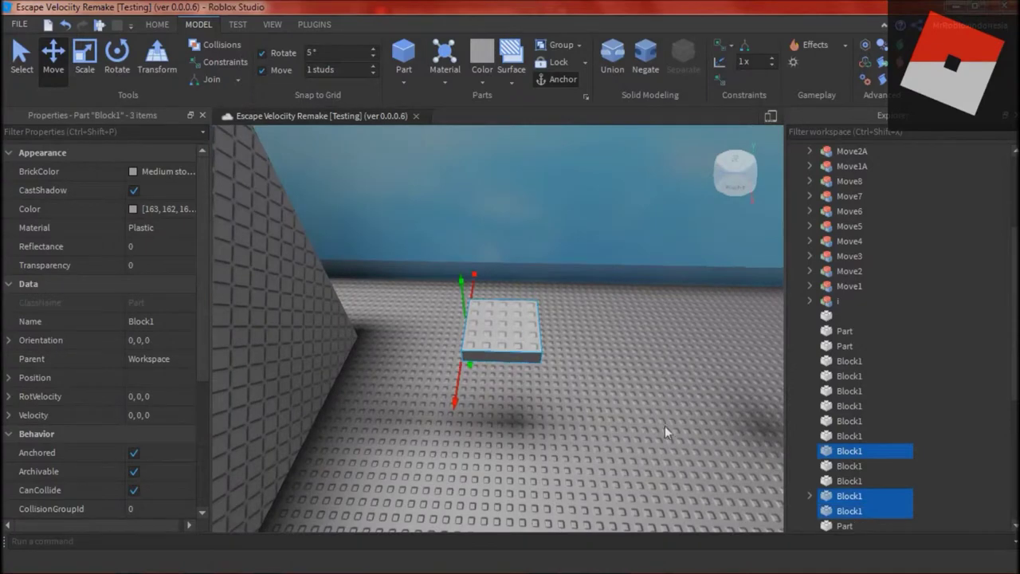
right_drag(637, 417, 637, 417)
key(ctrl+g)
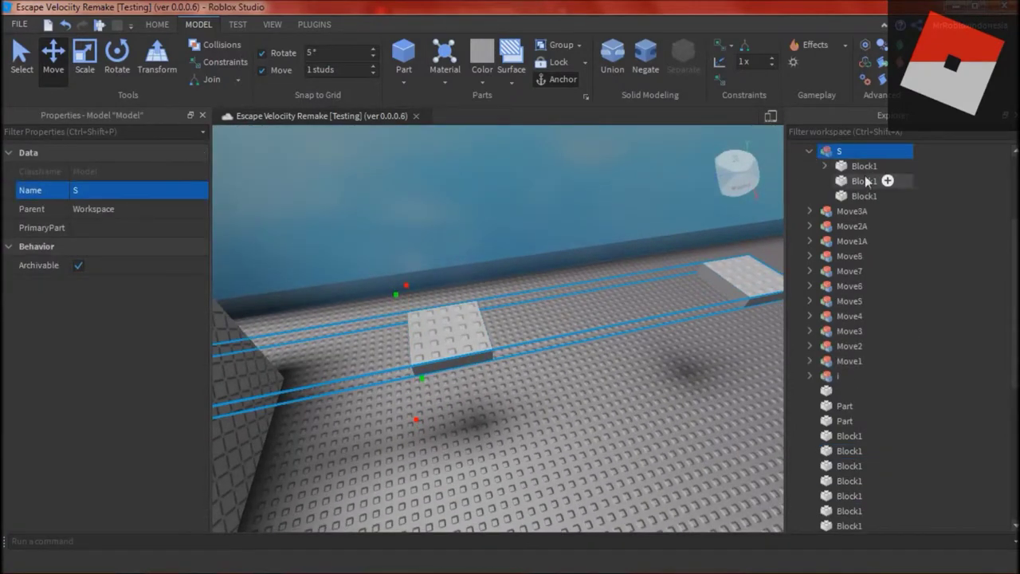
Rename the Z 267.5 slab in group S MovementBlock and recolor the group's other two slabs Black.
click(863, 196)
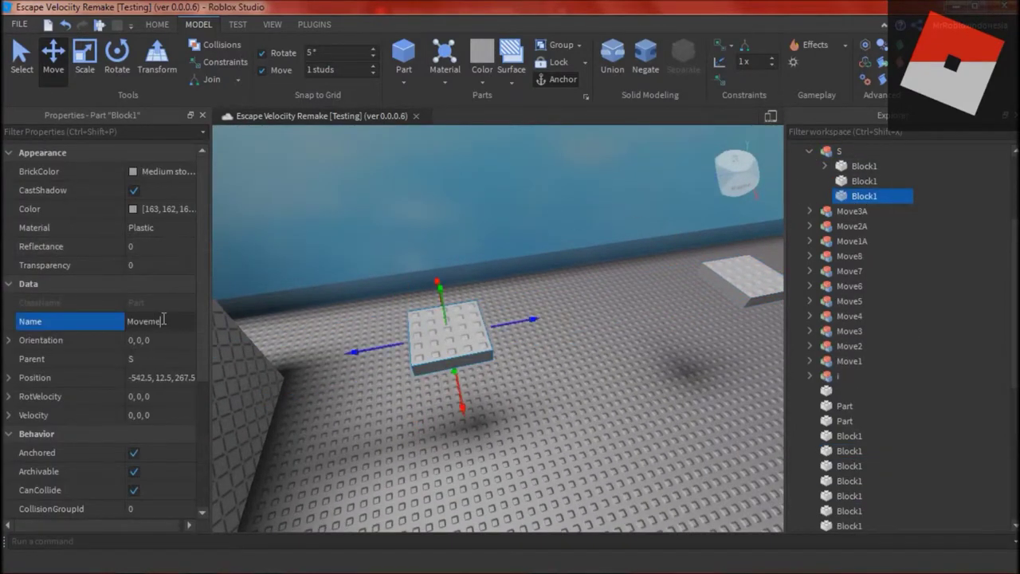
click(865, 181)
click(175, 175)
click(149, 452)
click(865, 166)
click(166, 175)
Make the two Black end slabs in group S partly transparent.
click(864, 185)
click(146, 266)
text(0.06)
key(BackSpace)
key(BackSpace)
text(5)
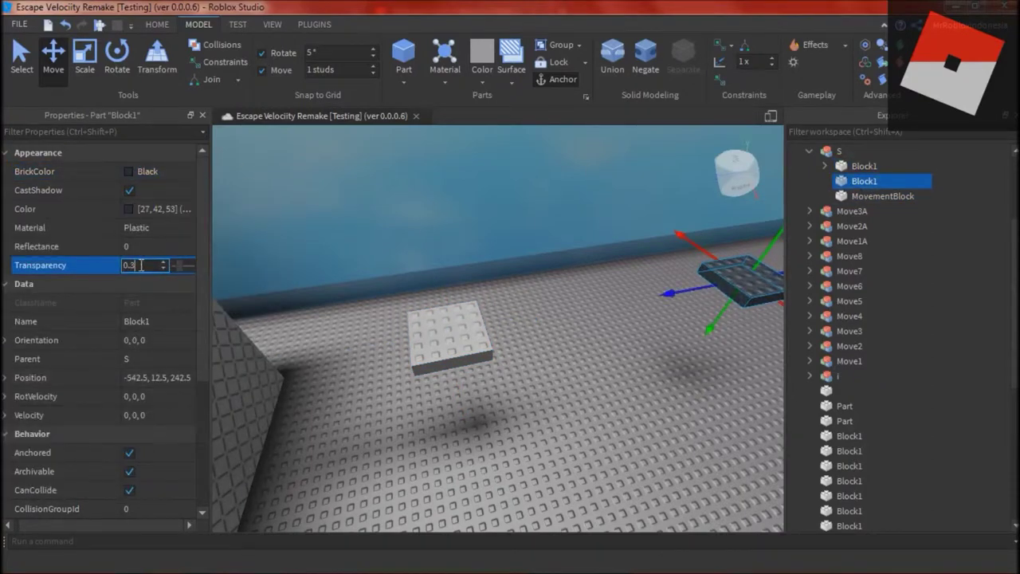
click(570, 333)
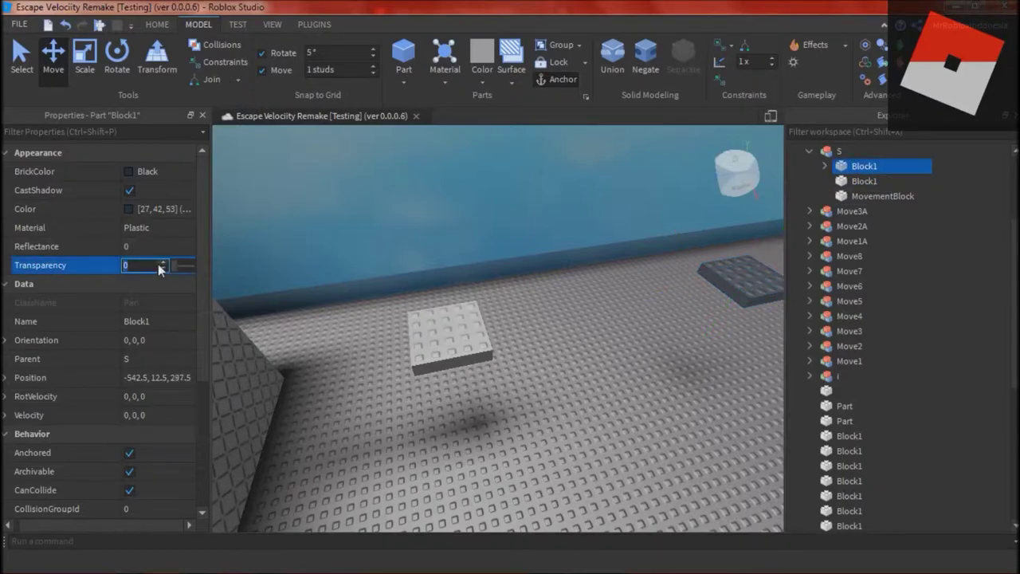
Place a copy of the next low grey slab in the same row at Z 198.5 and rename the copy MovementBlock.
scroll(275, 307, down, 2)
click(638, 346)
right_drag(608, 361, 608, 362)
click(380, 342)
key(ctrl+d)
drag(425, 356, 587, 342)
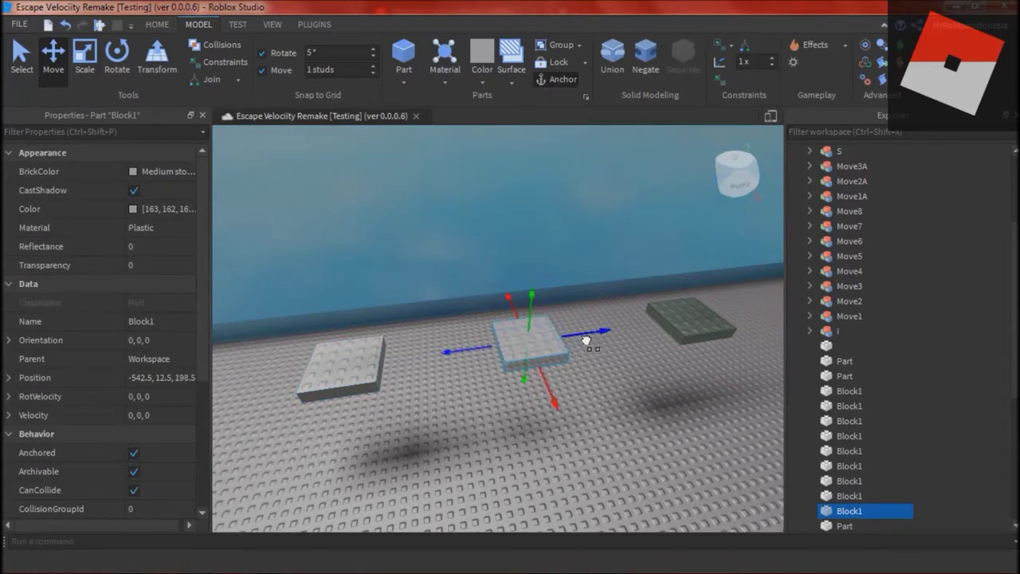
right_drag(588, 342, 588, 342)
click(378, 343)
click(326, 334)
click(335, 347)
click(538, 347)
click(175, 325)
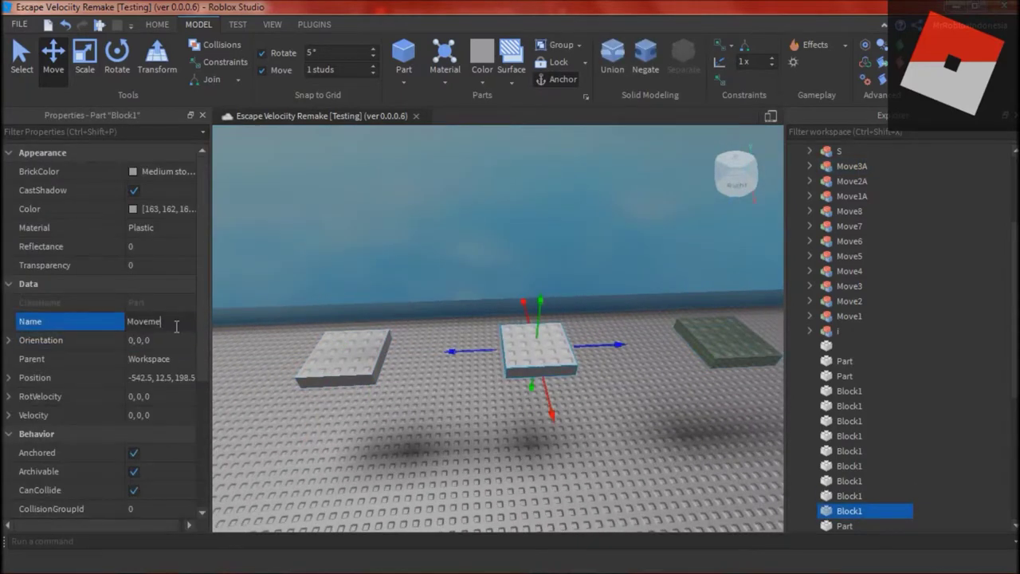
Recolor the original grey slab beside the MovementBlock Parsley green and set its transparency to 0.5.
click(343, 354)
click(159, 172)
click(68, 230)
click(146, 266)
text(0.5)
key(Return)
Place a copy of the Parsley green slab at about Z 188.5 and group both with the MovementBlock between them as Move4A.
key(ctrl+d)
drag(434, 353, 663, 320)
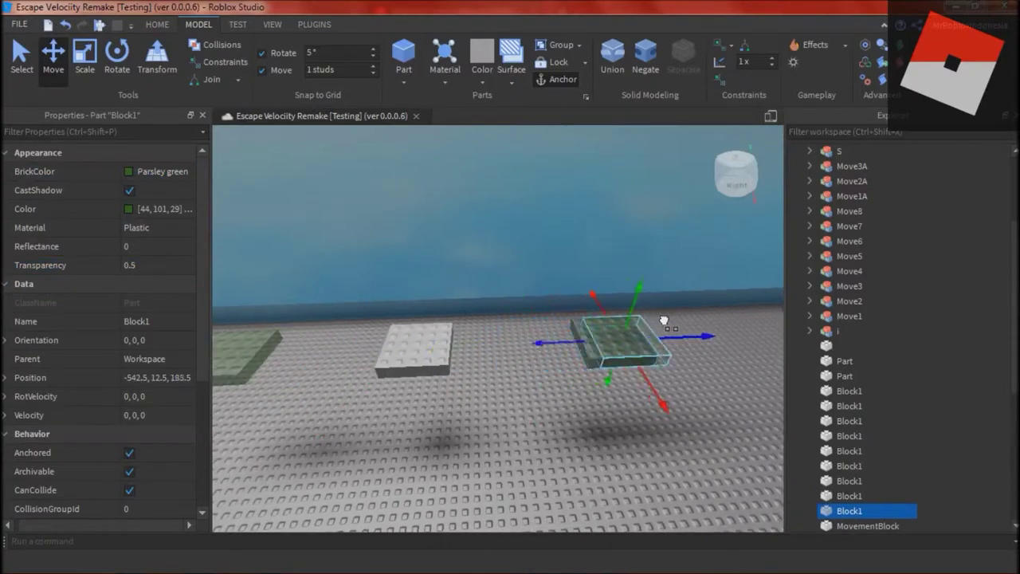
click(661, 321)
click(656, 327)
ctrl+click(517, 343)
ctrl+click(375, 353)
key(ctrl+g)
click(162, 195)
text(Move)
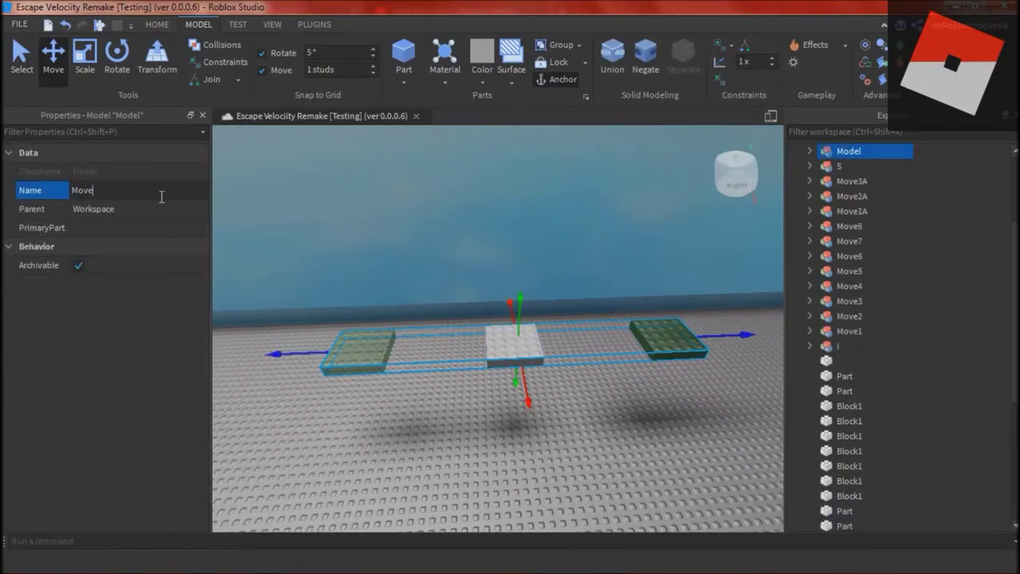
click(511, 420)
Rename the floating grey slab at Y 25.5, Z 212.5 MovementBlock.
right_drag(510, 420, 601, 433)
key(w)
key(s)
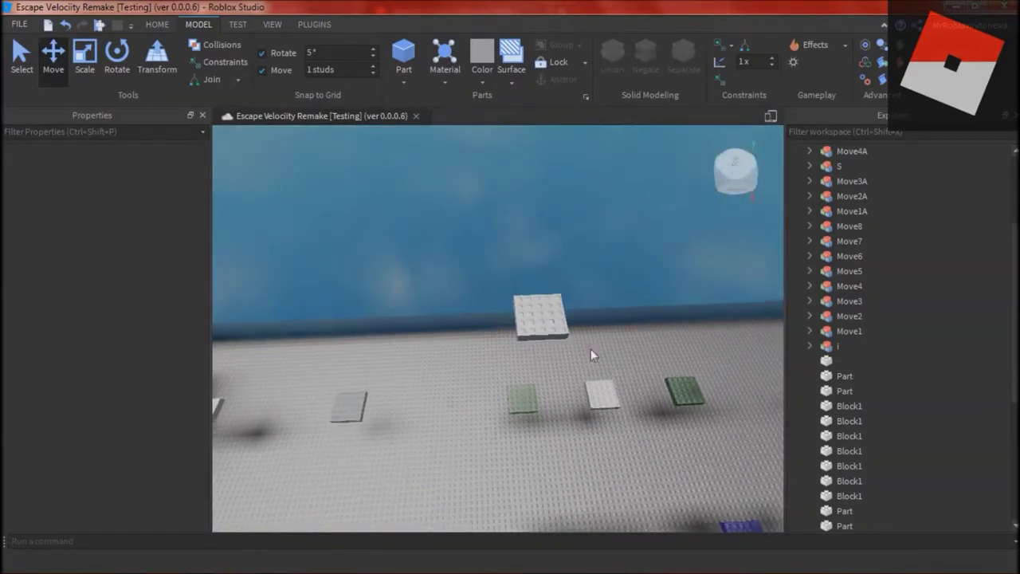
click(558, 327)
right_drag(558, 327, 581, 392)
key(q)
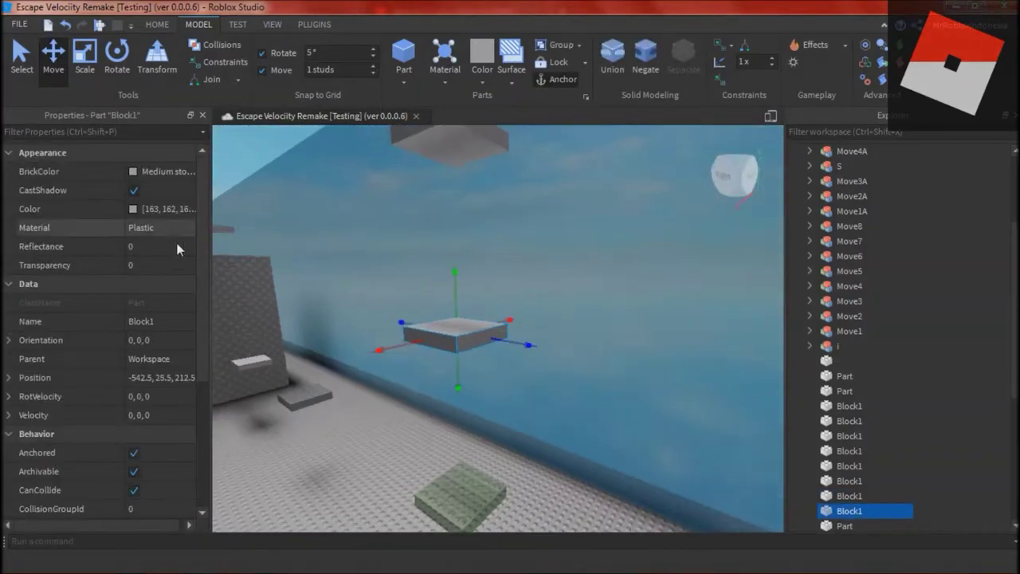
double_click(156, 322)
text(MovementBlock)
key(Return)
click(372, 453)
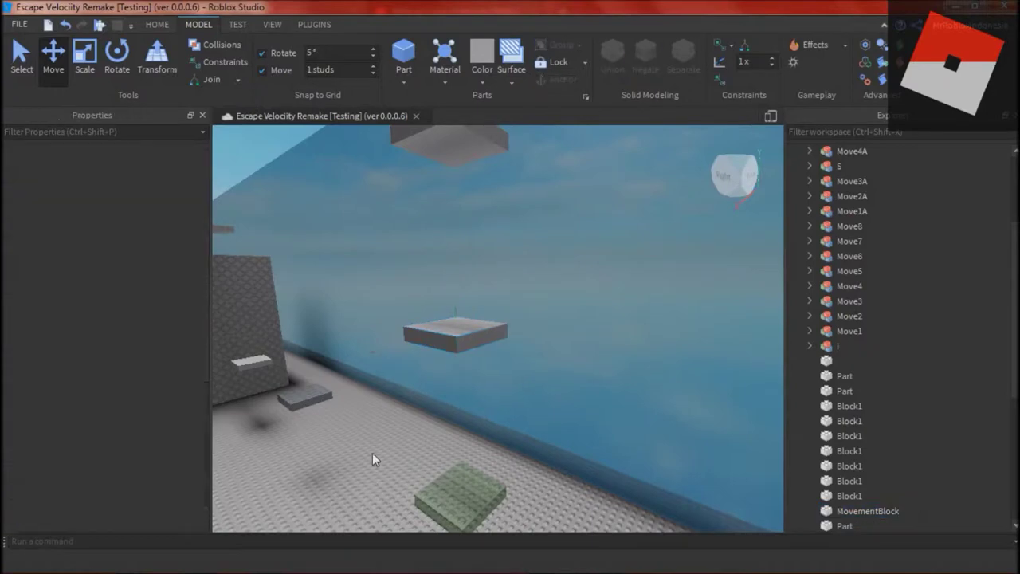
right_drag(373, 453, 373, 453)
Recolor the slab above the floating MovementBlock green and make it partly transparent.
click(449, 335)
click(451, 147)
click(158, 173)
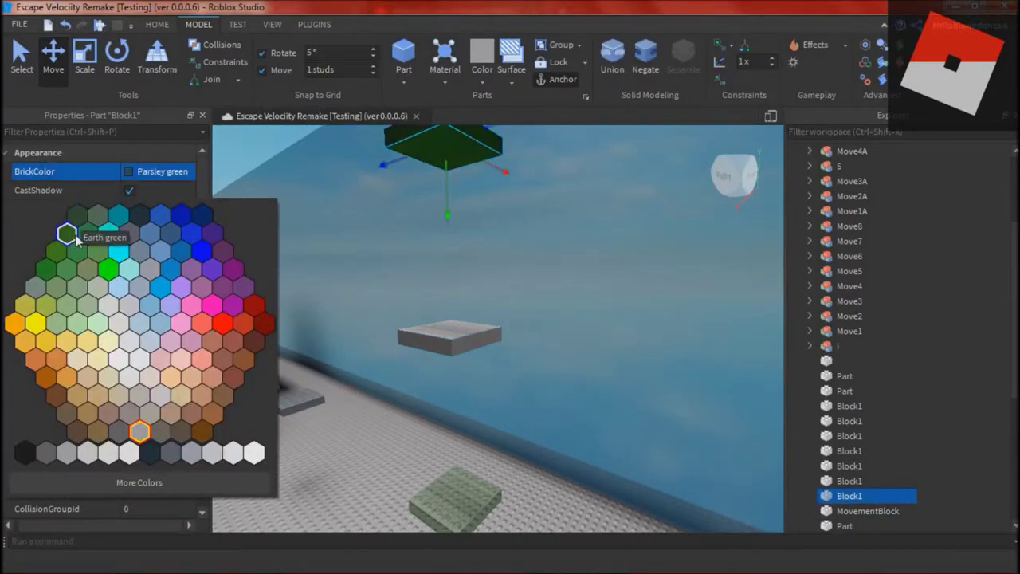
click(55, 249)
click(159, 265)
text(0.6)
key(Return)
Place a copy of the upper green slab below the MovementBlock and group all three slabs as Move5A.
key(ctrl+d)
drag(447, 213, 444, 543)
right_drag(445, 398, 444, 398)
click(446, 341)
ctrl+click(452, 511)
ctrl+click(448, 130)
right_drag(505, 237, 506, 237)
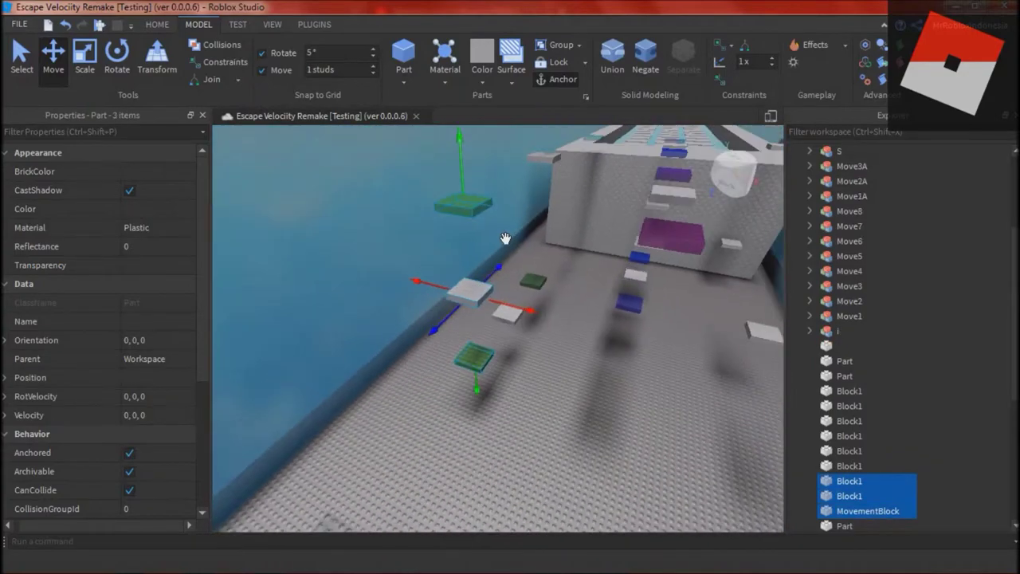
key(ctrl+g)
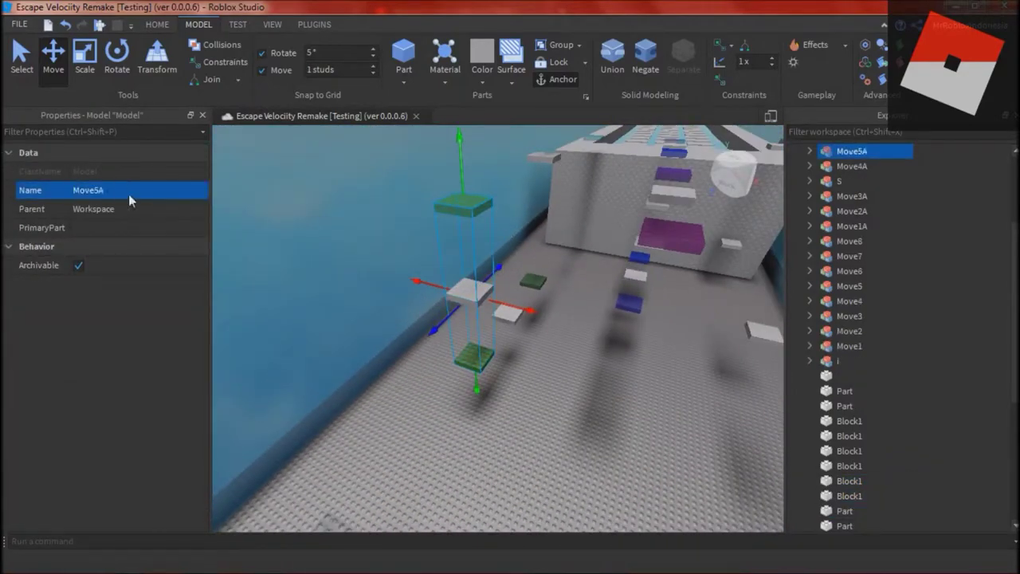
click(532, 399)
Place a copy of the grey slab beside the wall at Y 37.5, Z 245.5 and rename the copy MovementBlock.
right_drag(533, 400, 533, 399)
click(563, 290)
key(ctrl+d)
right_drag(563, 290, 563, 290)
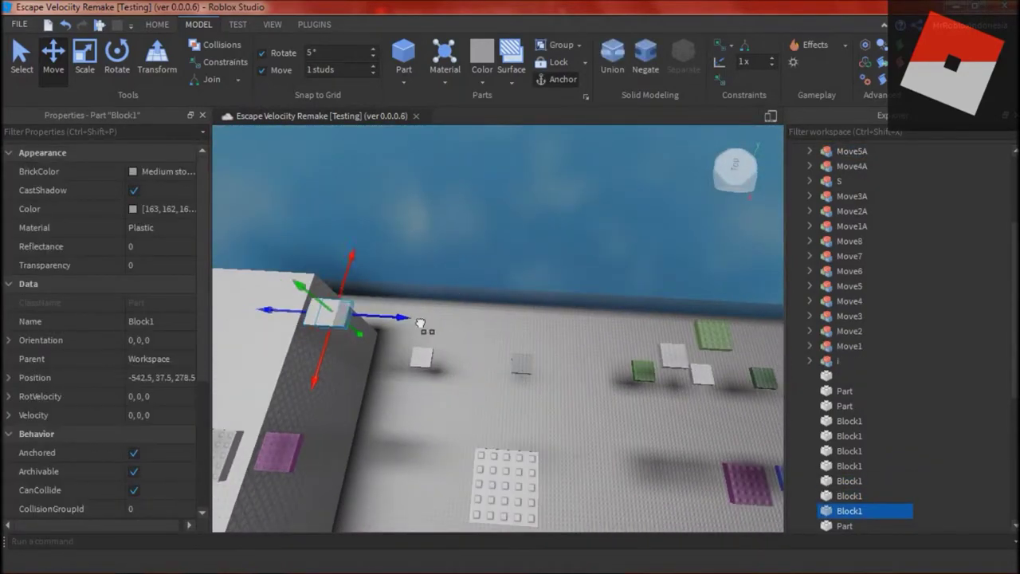
scroll(571, 405, up, 1)
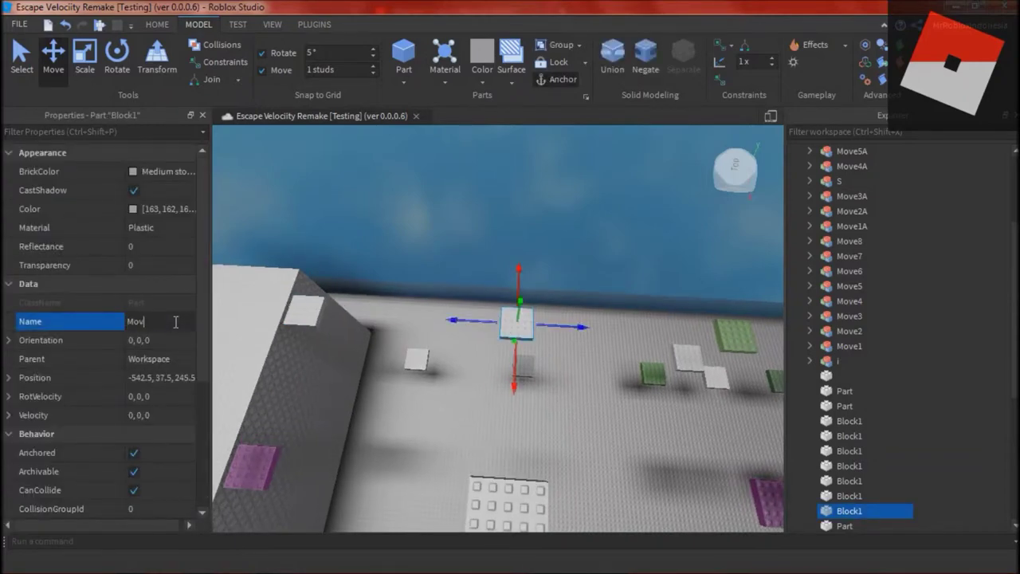
Recolor the original slab beside the wall Forest green with 0.5 transparency and place a copy of it at Z 212.5.
click(318, 317)
click(142, 171)
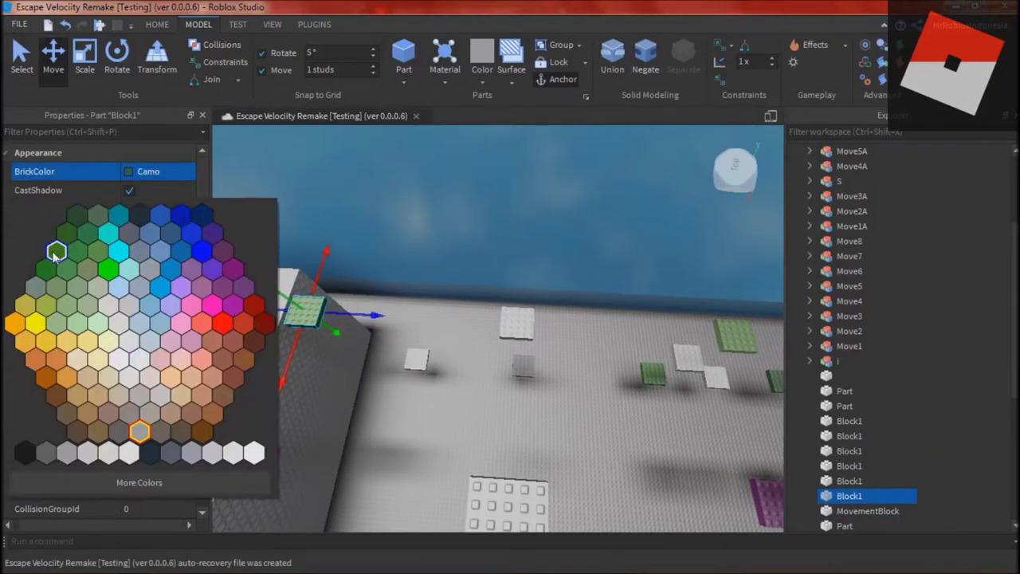
click(55, 252)
key(ctrl+d)
drag(377, 315, 565, 316)
key(d)
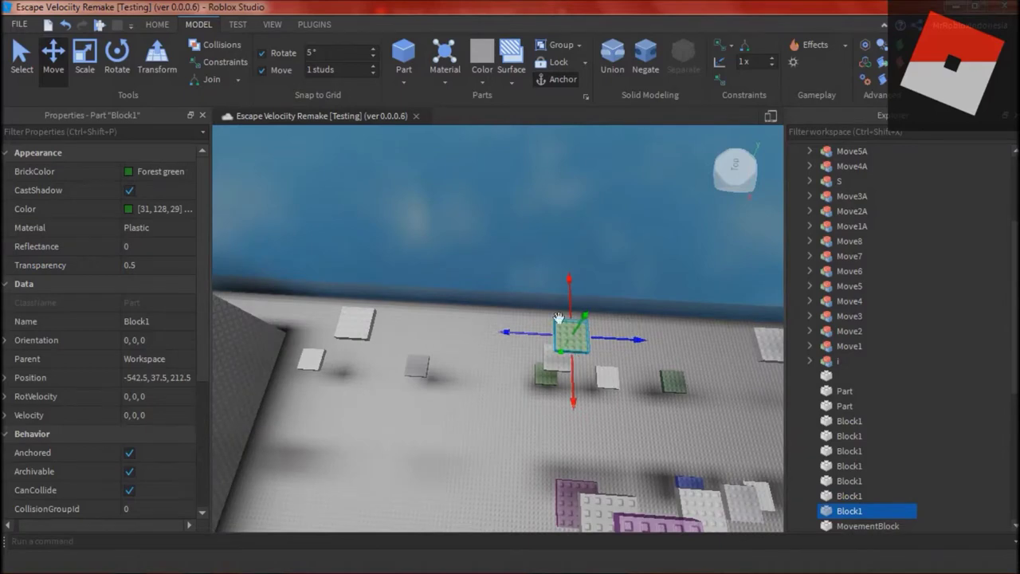
Group the two Forest green slabs with the MovementBlock between them and name the group Move6A.
ctrl+click(355, 323)
key(a)
right_drag(458, 330, 437, 332)
ctrl+click(345, 343)
key(d)
mouse_move(506, 455)
right_down()
mouse_move(530, 458)
mouse_move(510, 456)
right_up()
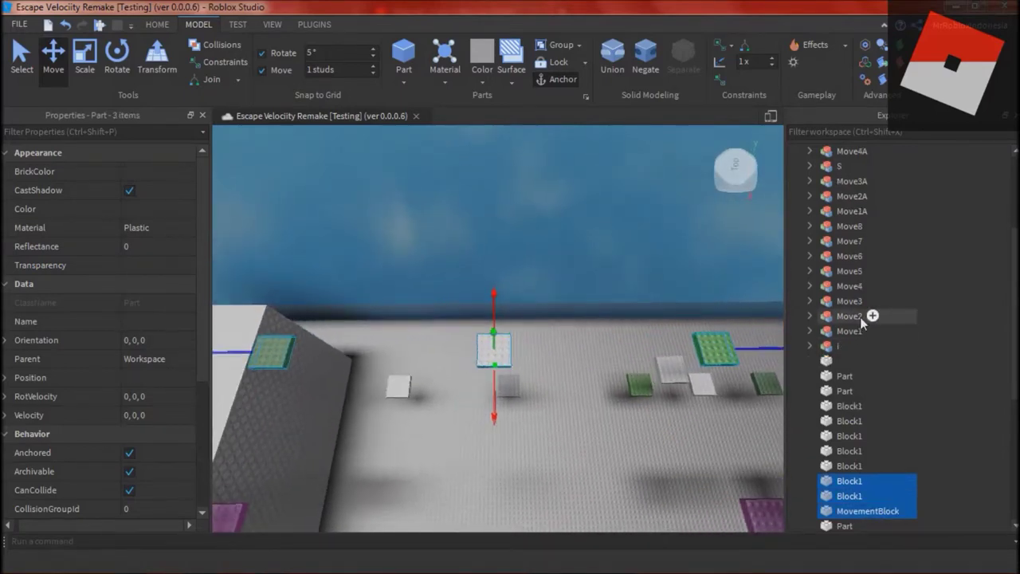
key(ctrl+g)
click(169, 188)
text(Move6A)
key(Return)
click(593, 452)
Examine the Move3A group and the layout of the moving slabs along the course.
right_drag(593, 452, 593, 456)
key(w)
click(553, 314)
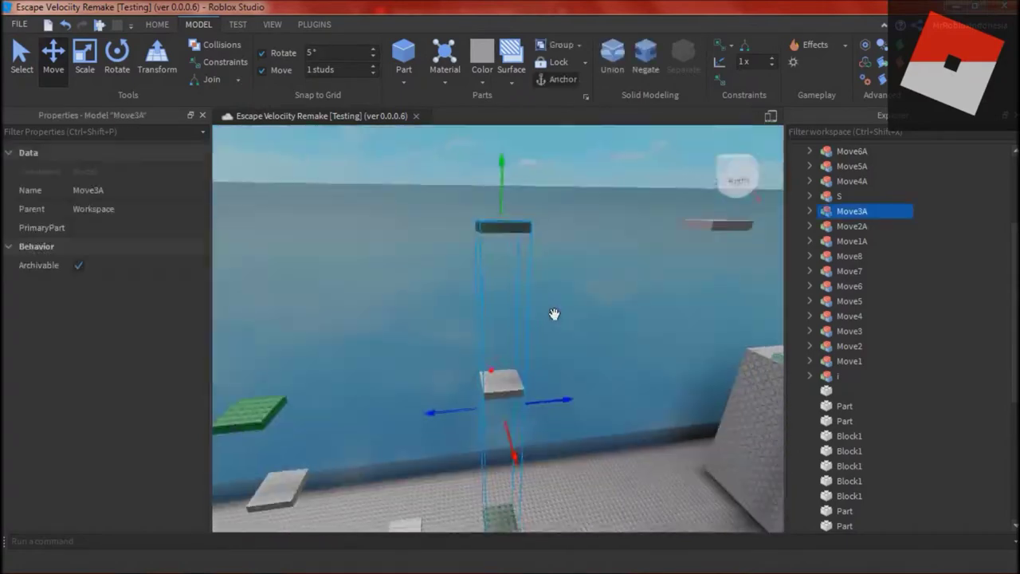
click(656, 378)
right_drag(656, 385, 656, 385)
click(491, 310)
click(507, 279)
right_drag(507, 278, 508, 276)
click(504, 437)
right_drag(504, 437, 506, 435)
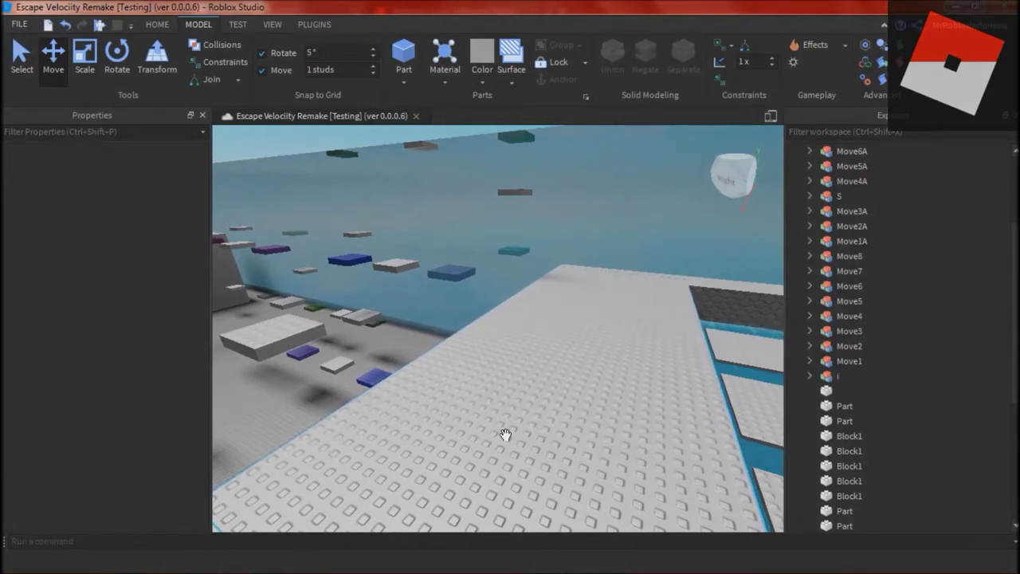
right_drag(507, 435, 516, 436)
Recolor the high and low grey slabs in front of the studded wall Crimson with 0.5 transparency.
click(587, 314)
ctrl+click(523, 446)
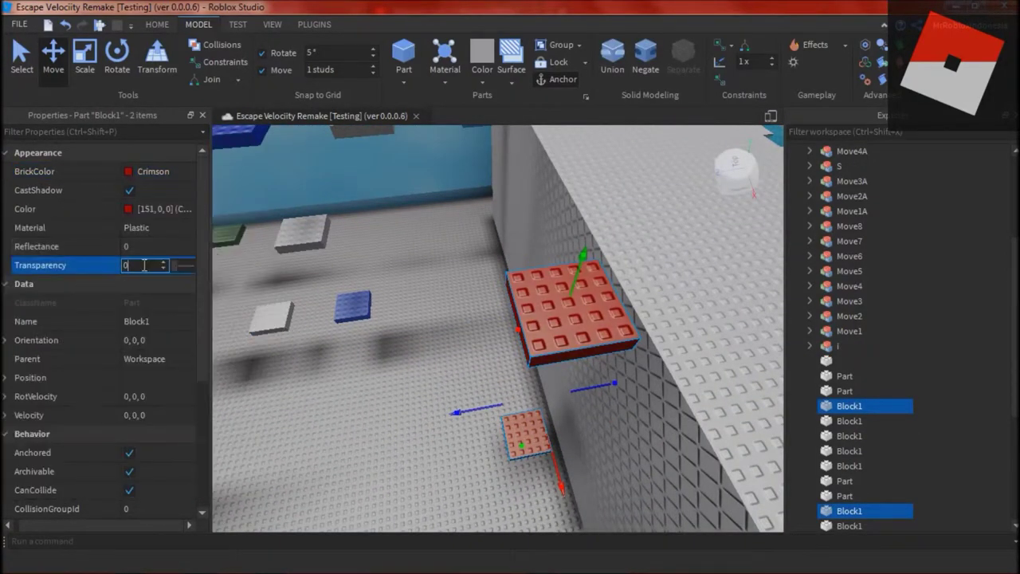
text(.6)
key(Return)
Place a copy of the lower Crimson slab above it at Y 26.5, colored Medium stone grey with transparency 0.
click(527, 437)
key(ctrl+d)
drag(530, 413, 536, 392)
right_drag(536, 391, 606, 327)
click(151, 172)
click(65, 452)
click(149, 267)
text(1)
key(Return)
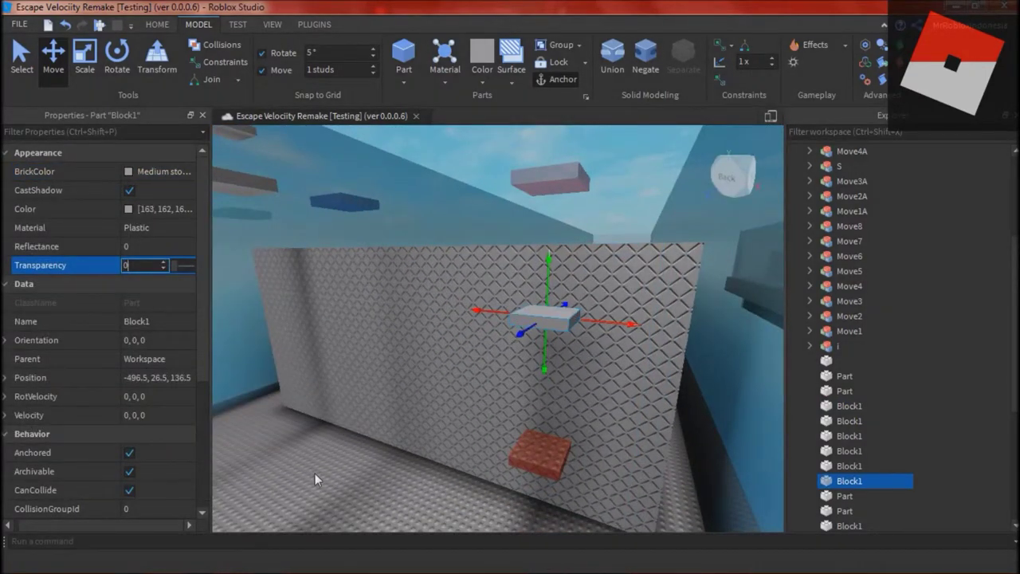
Rename the grey slab between the two Crimson slabs MovementBlock, matching the naming used in Move1.
click(314, 473)
click(388, 221)
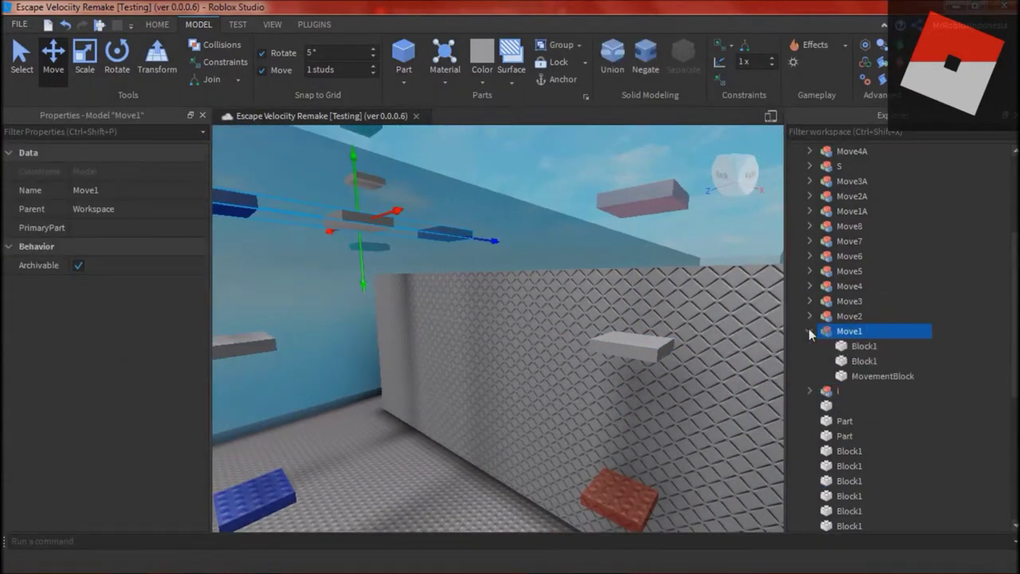
click(860, 377)
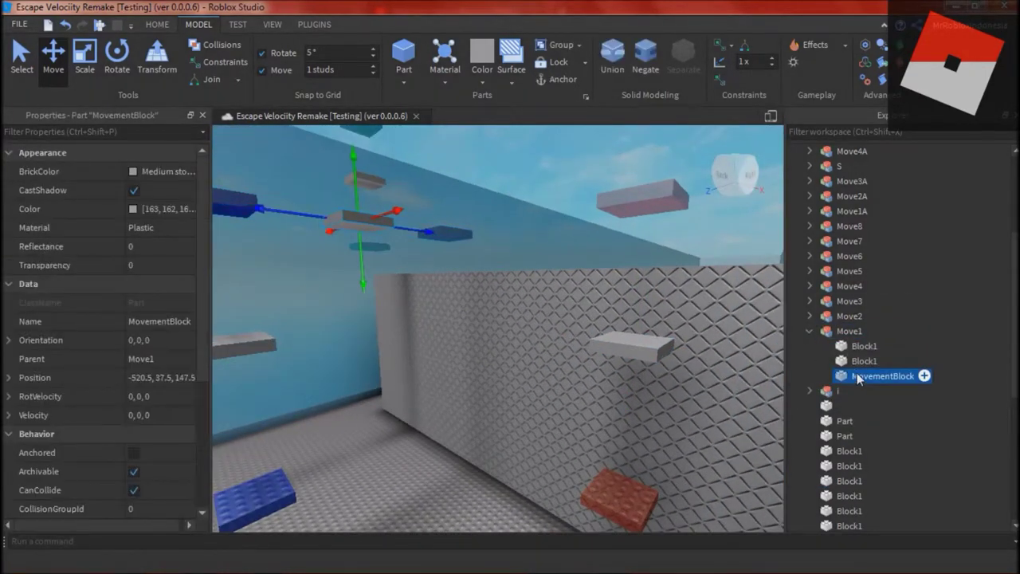
click(484, 500)
right_drag(470, 492, 487, 505)
click(580, 470)
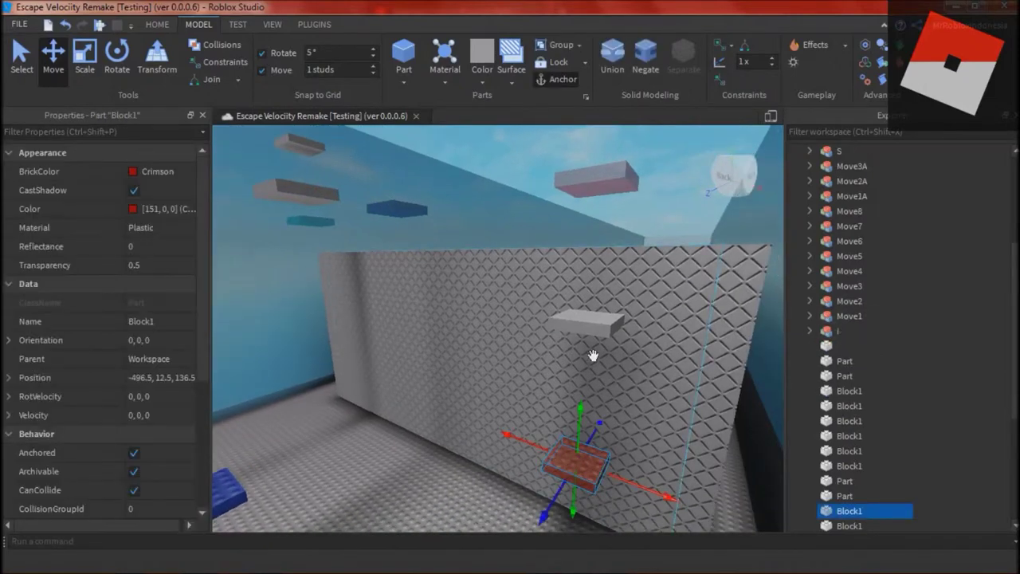
click(183, 313)
text(MovementBlock)
key(Return)
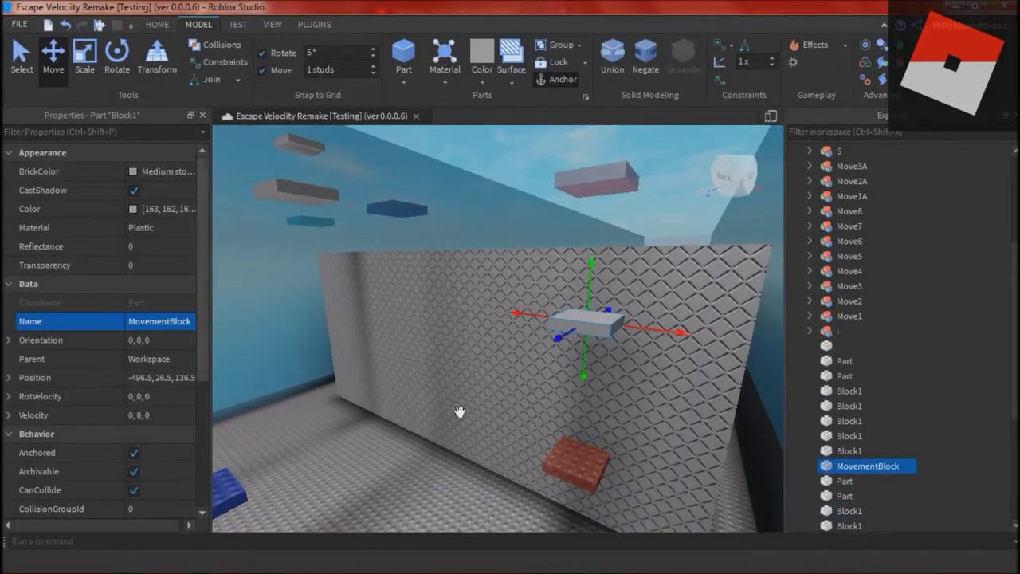
Group the two Crimson slabs with the MovementBlock between them and name the group Move1B.
ctrl+click(578, 464)
ctrl+click(601, 188)
key(ctrl+g)
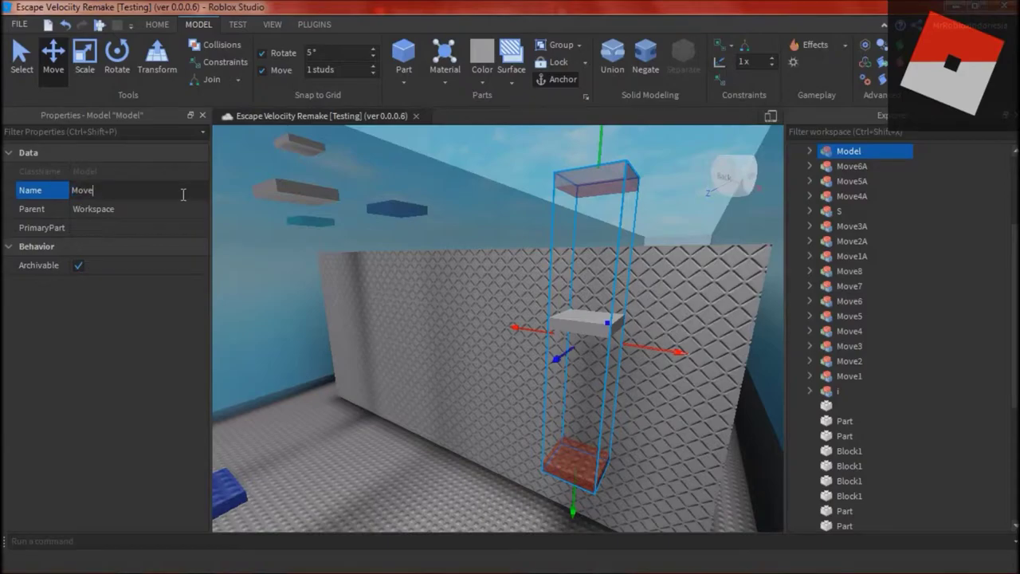
click(359, 446)
Place a copy of the low grey slab in the X -496.5 row at Z 158.5 and rename it MovementBlock.
right_drag(377, 434, 376, 434)
click(267, 313)
key(ctrl+d)
drag(311, 317, 556, 320)
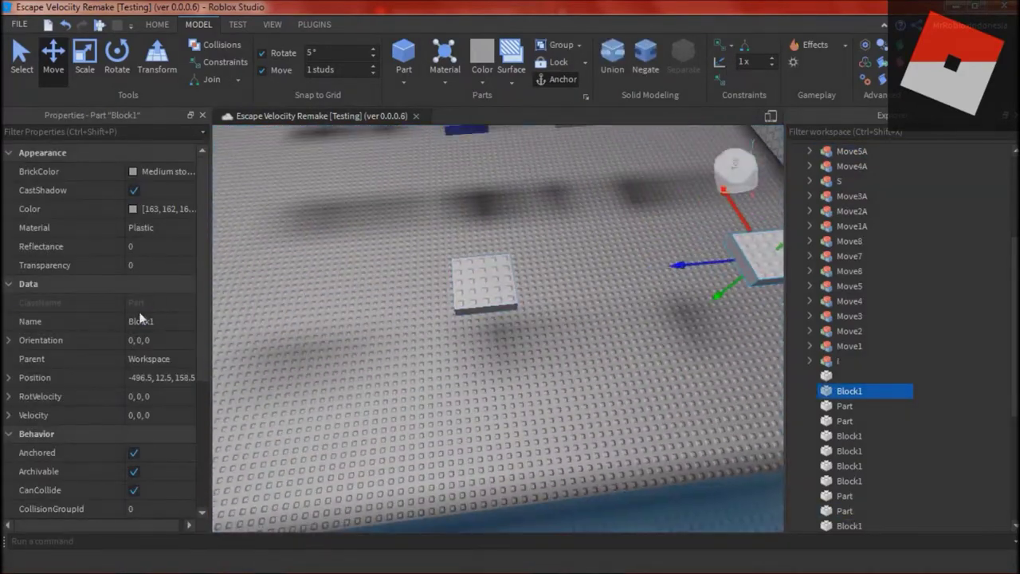
text(Block)
key(Return)
Recolor the original low slab a partly transparent red and place a copy of it beyond the MovementBlock.
click(478, 283)
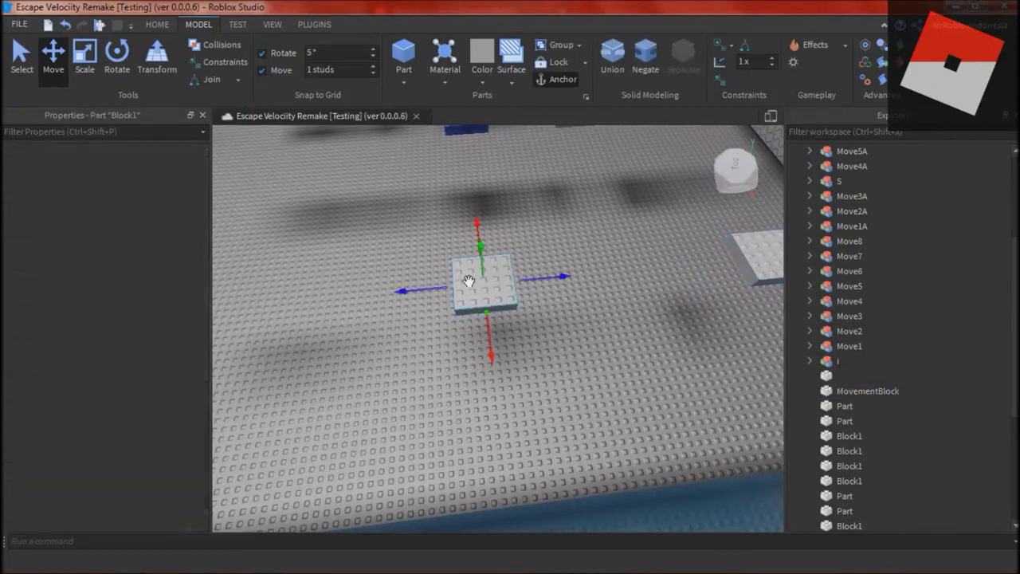
click(159, 171)
click(195, 275)
key(ctrl+d)
drag(564, 277, 774, 235)
Group the two red slabs with the MovementBlock between them and name the group Move2B.
key(d)
ctrl+click(440, 257)
key(a)
ctrl+click(420, 284)
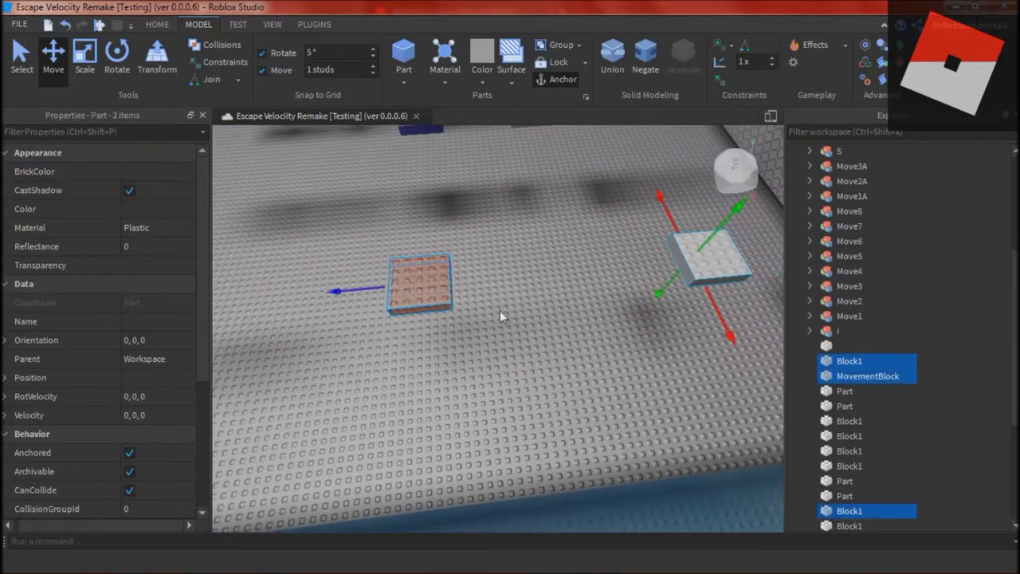
key(ctrl+g)
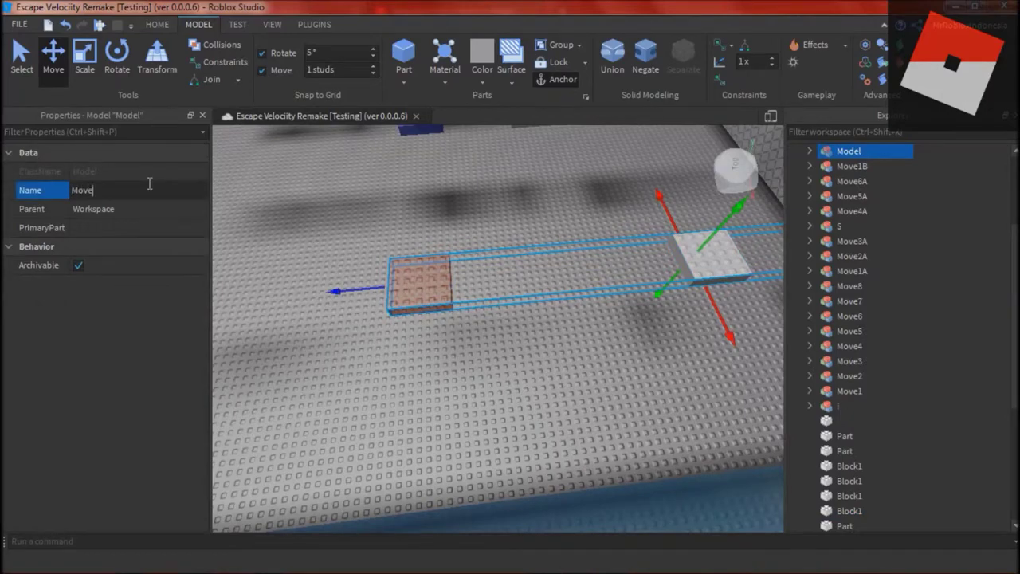
key(Return)
click(615, 394)
Place a copy of the high grey slab below it at Y 38.5, Z 183.5 and rename the copy MovementBlock.
right_drag(614, 394, 615, 394)
click(684, 328)
click(574, 343)
click(514, 395)
click(547, 280)
right_drag(547, 279, 546, 279)
key(ctrl+d)
drag(486, 269, 498, 408)
right_drag(498, 408, 498, 408)
mouse_move(524, 369)
right_down()
mouse_move(512, 344)
mouse_move(535, 358)
right_up()
scroll(535, 356, down, 5)
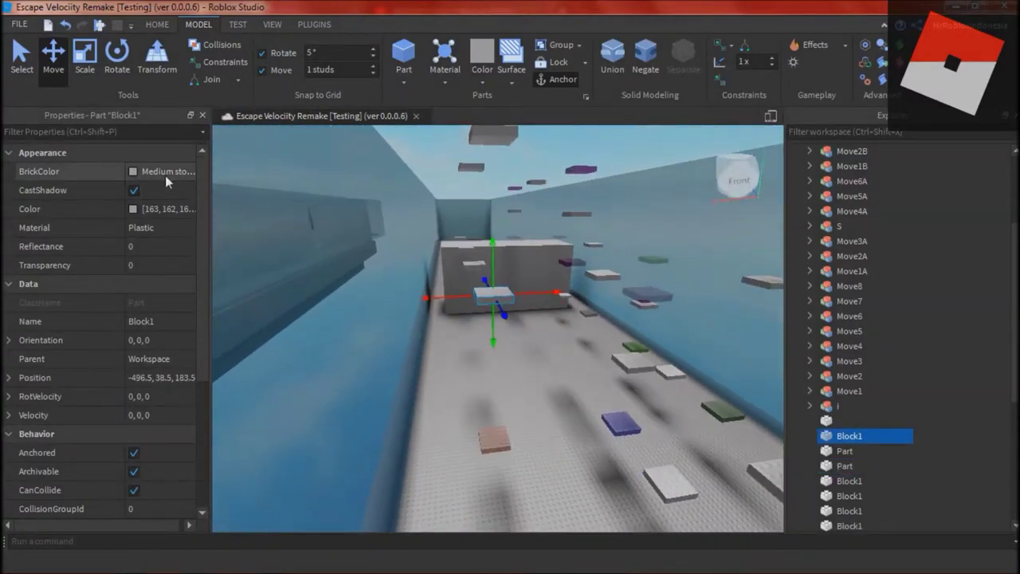
click(166, 321)
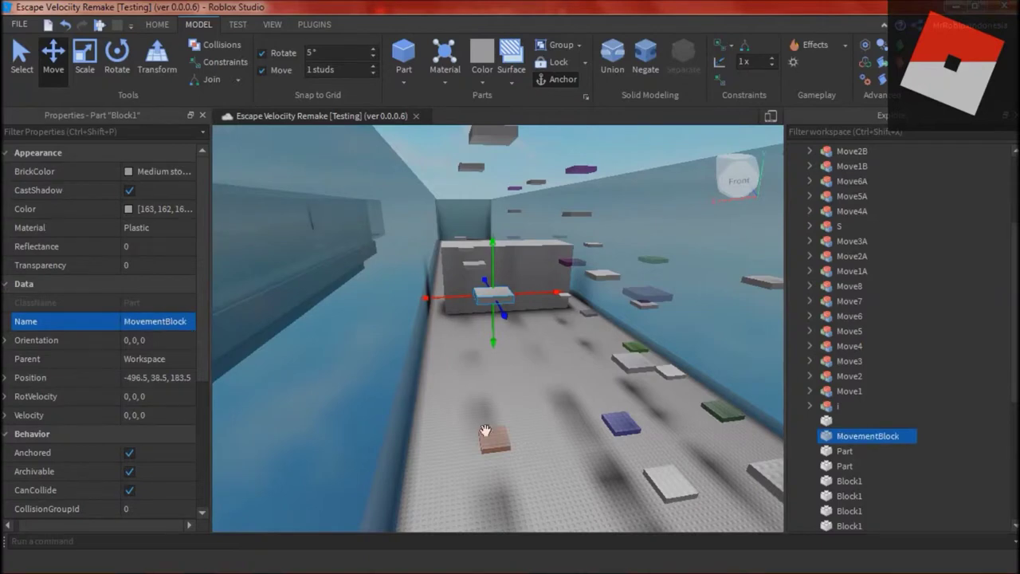
Recolor the slab above the MovementBlock Bright red with 0.5 transparency and place a copy below at Y 12.5.
click(163, 172)
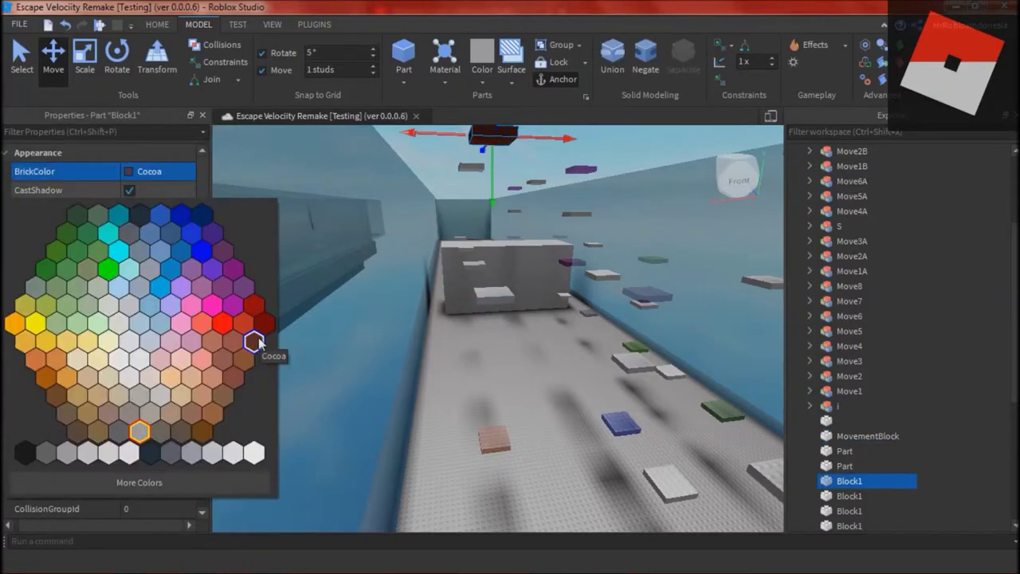
click(264, 324)
click(495, 443)
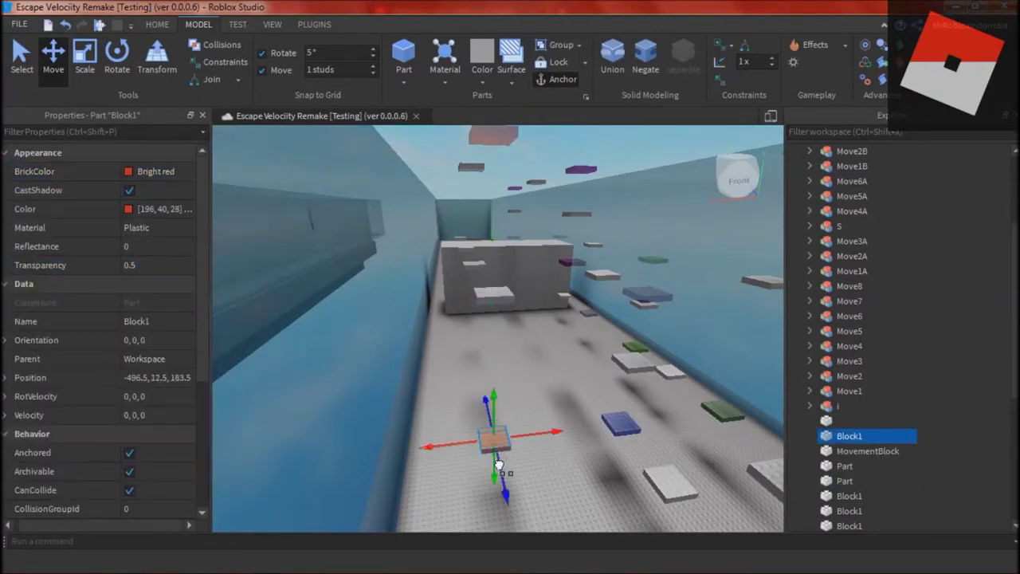
Group the two Bright red slabs with the MovementBlock midway between them vertically and name the group Move3B.
click(499, 465)
scroll(499, 466, up, 2)
click(499, 467)
right_drag(499, 468, 567, 487)
click(625, 451)
ctrl+click(426, 462)
click(424, 461)
ctrl+click(344, 287)
right_drag(344, 287, 550, 335)
ctrl+click(506, 151)
key(ctrl+g)
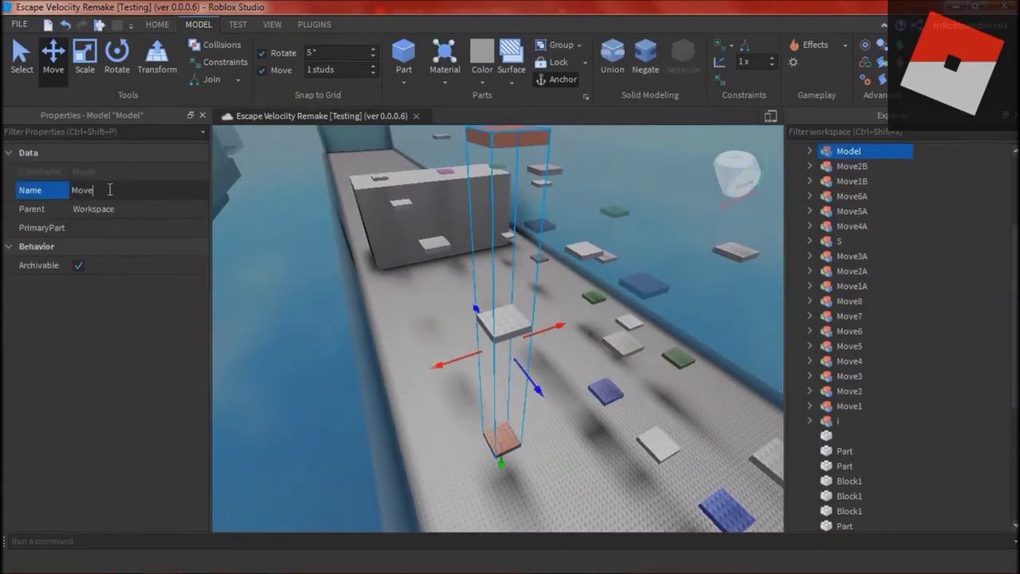
click(615, 458)
Rename the high grey slab at Y 57.5, Z 198.5 as MovementBlock.
right_drag(615, 458, 478, 383)
click(464, 378)
click(521, 336)
click(583, 315)
click(578, 446)
right_drag(578, 447, 478, 399)
click(523, 326)
click(178, 325)
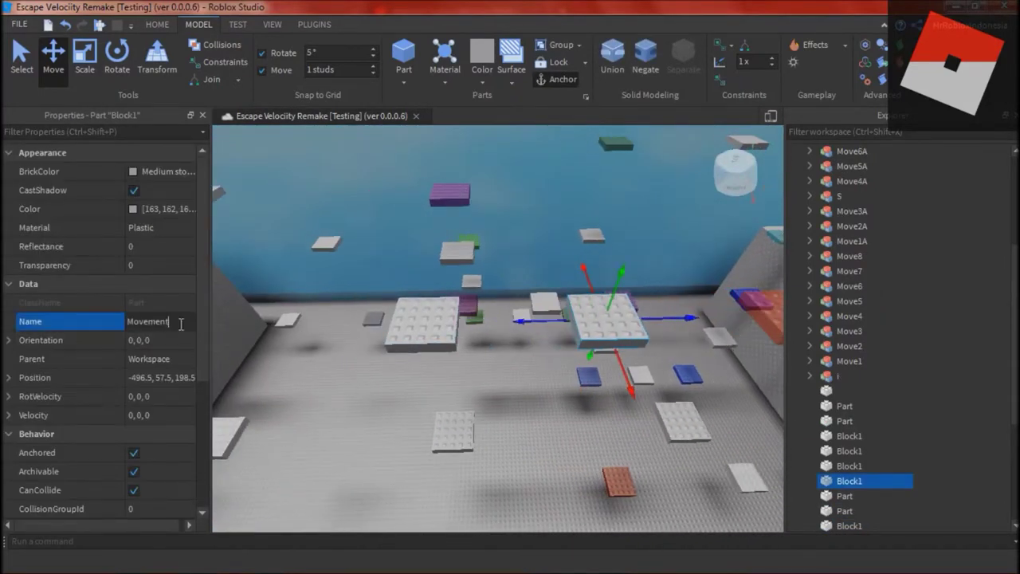
Flank the renamed slab with Really red slabs of 0.5 transparency at Z 212.5 and 183.5, and group all three as Move4B.
click(183, 172)
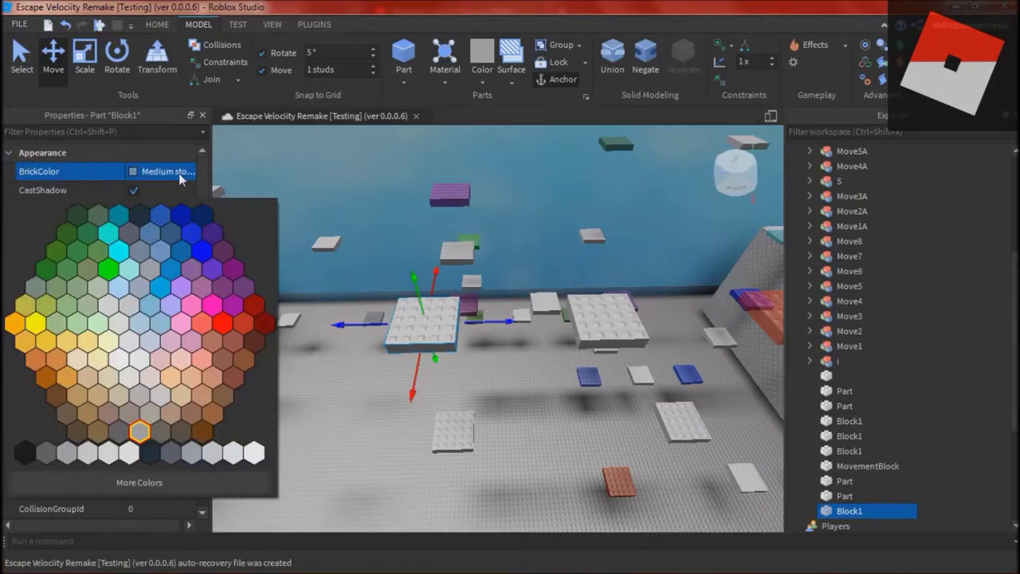
click(222, 322)
key(Return)
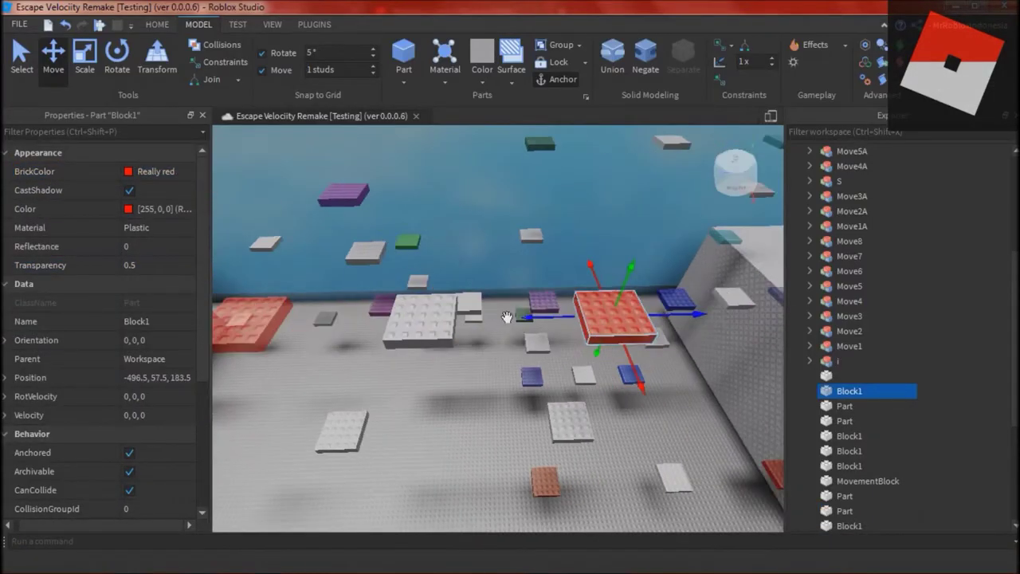
key(ctrl+g)
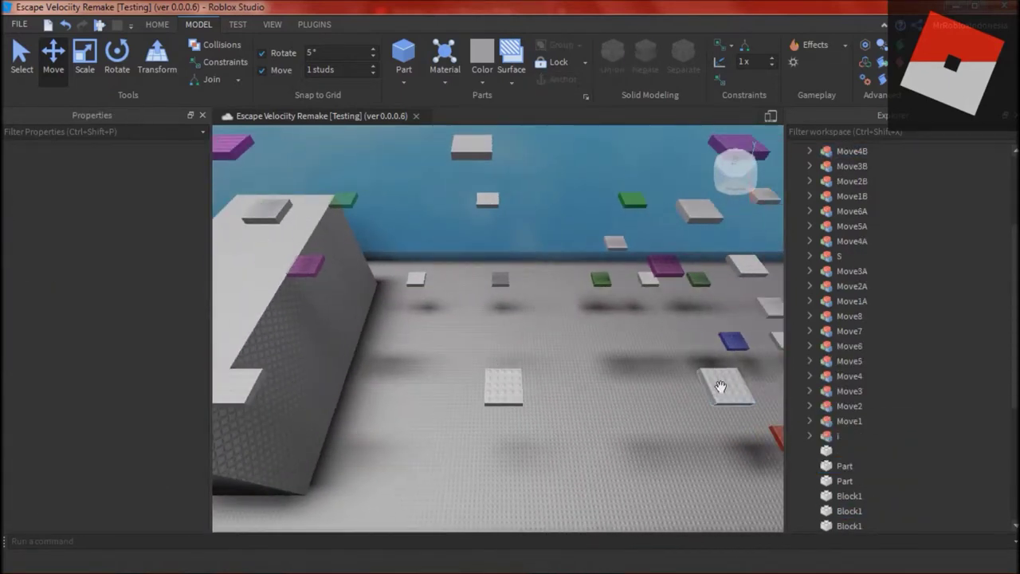
Recolor the two outer grey slabs of the row at Z 242.5 Cocoa with 0.5 transparency.
click(720, 387)
ctrl+click(502, 386)
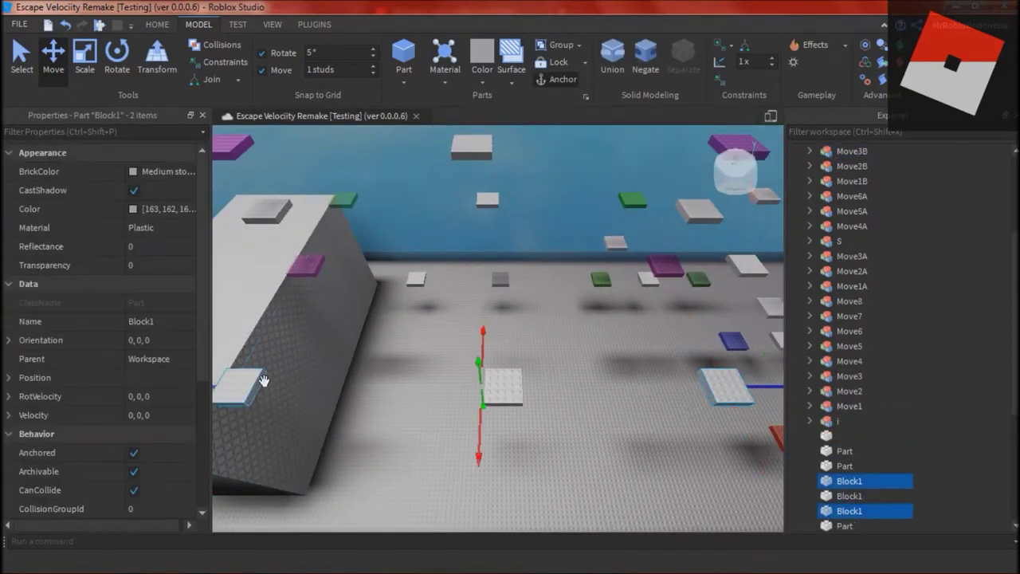
click(159, 170)
click(253, 341)
click(150, 266)
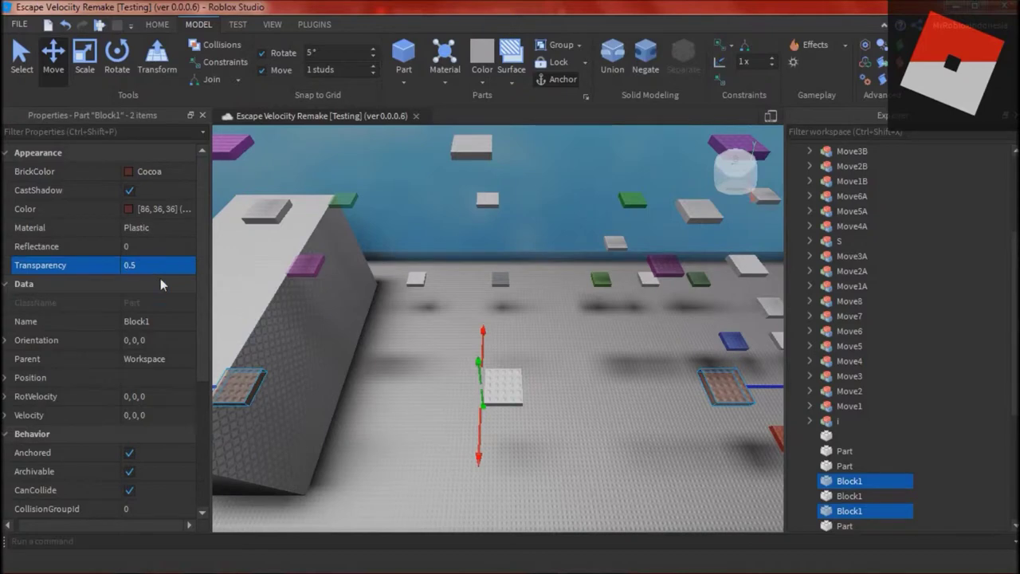
Rename the grey slab between the Cocoa slabs MovementBlock and group the three slabs as Move5B.
click(506, 389)
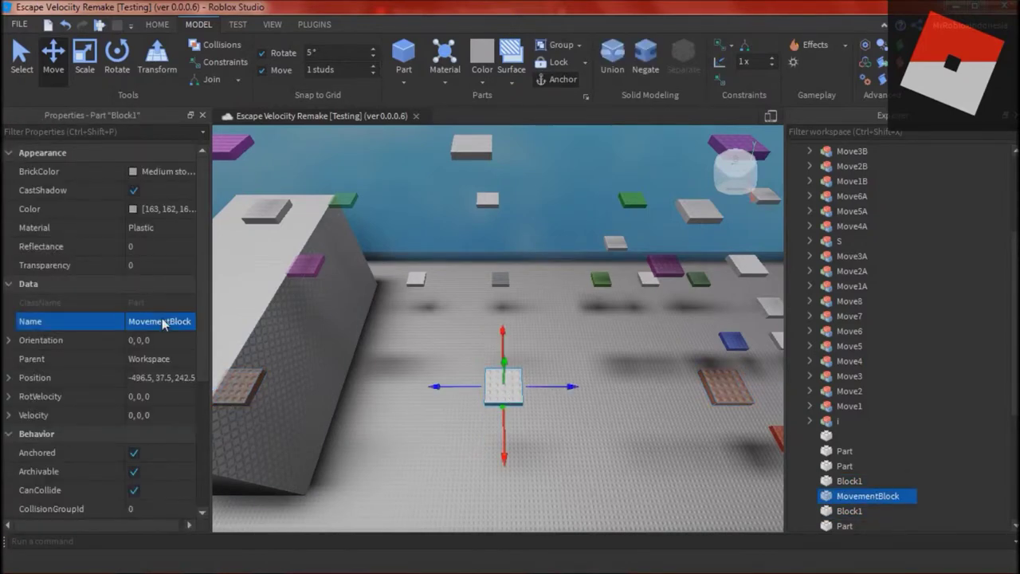
ctrl+click(724, 387)
ctrl+click(248, 389)
right_drag(490, 477, 491, 477)
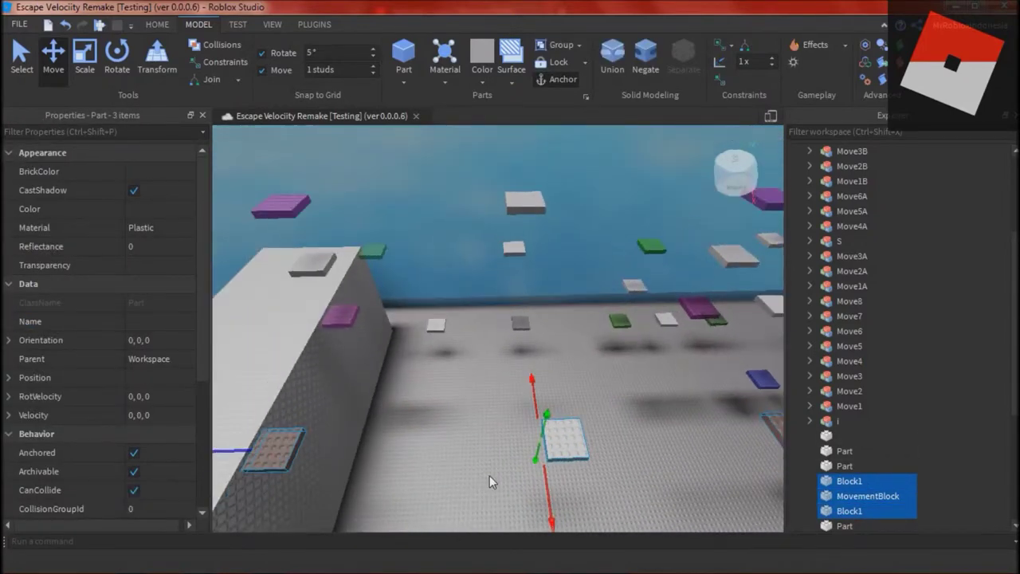
key(ctrl+g)
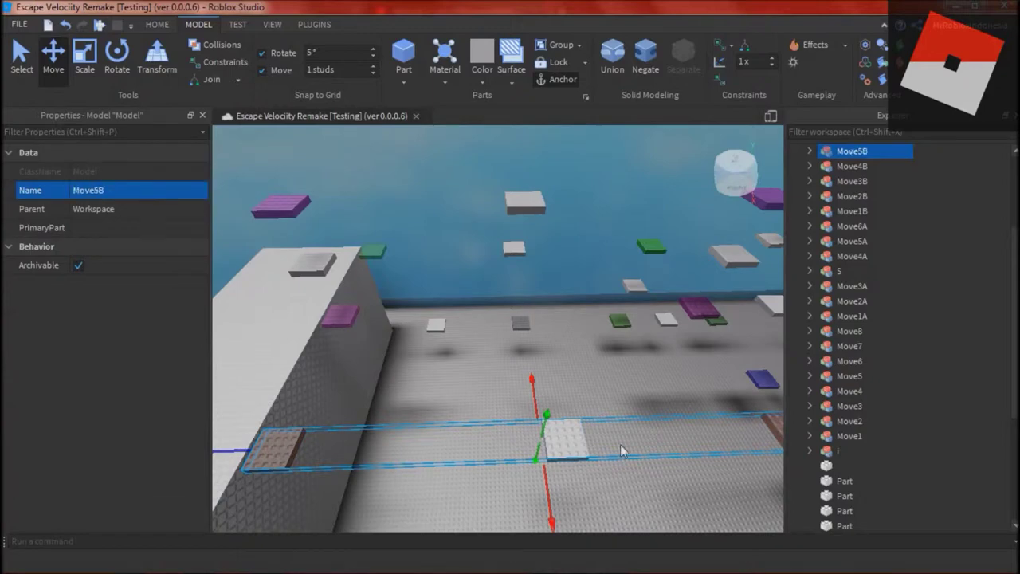
Place a copy of Move4B's red slab at Z 212.5 directly in Workspace and lower it to Y 49.5.
right_drag(543, 391, 544, 390)
click(642, 489)
right_drag(643, 490, 643, 489)
click(551, 379)
click(440, 412)
right_drag(518, 442, 517, 441)
click(518, 441)
scroll(518, 441, up, 2)
click(462, 228)
alt+click(463, 228)
drag(857, 214, 833, 152)
scroll(821, 240, down, 1)
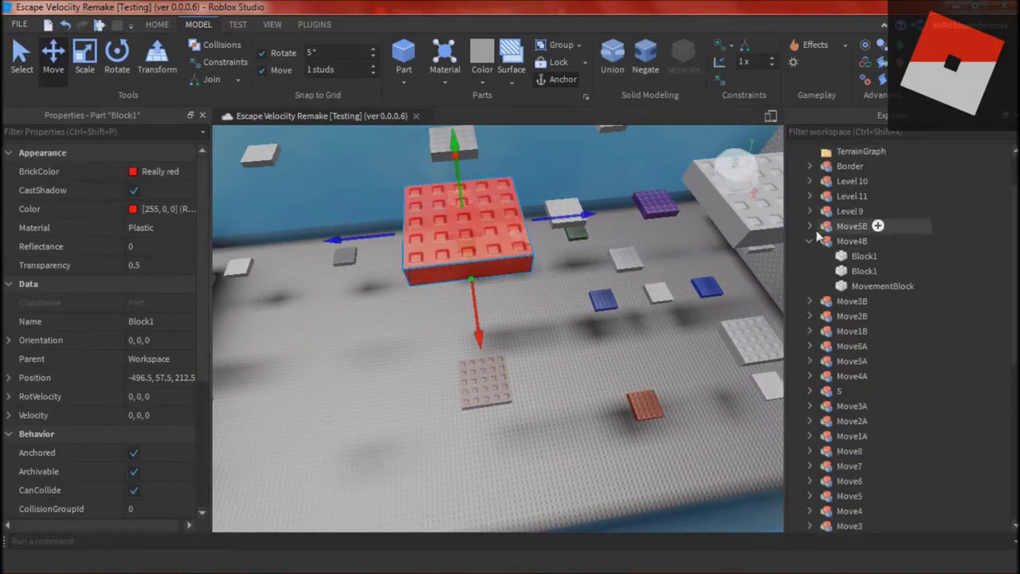
scroll(821, 255, down, 5)
drag(458, 188, 464, 239)
Duplicate the lowered red slab in place, naming one of the pair MovementBlock and making it opaque Medium stone grey.
right_drag(464, 239, 483, 311)
click(175, 318)
key(ctrl+d)
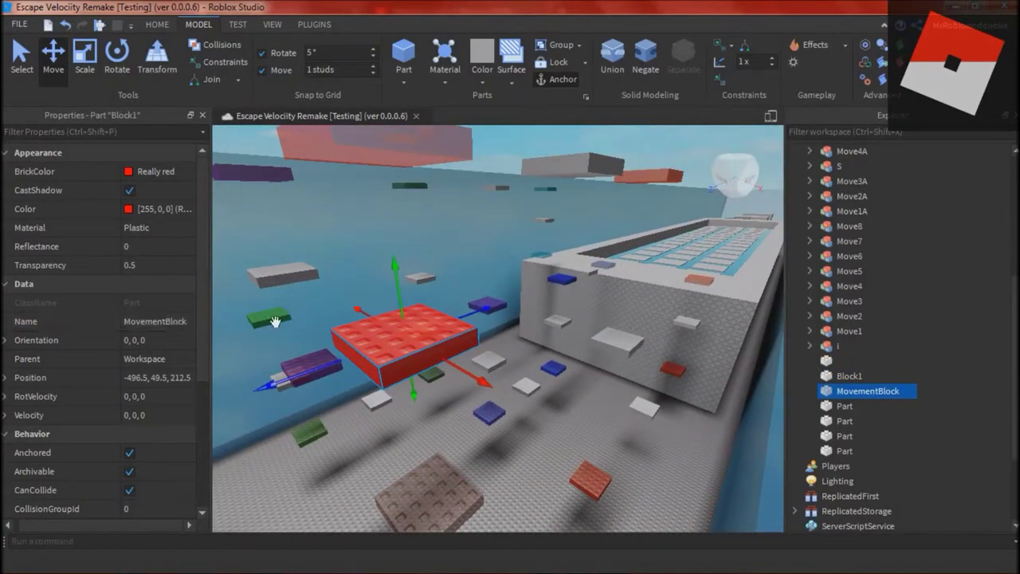
click(156, 171)
click(168, 277)
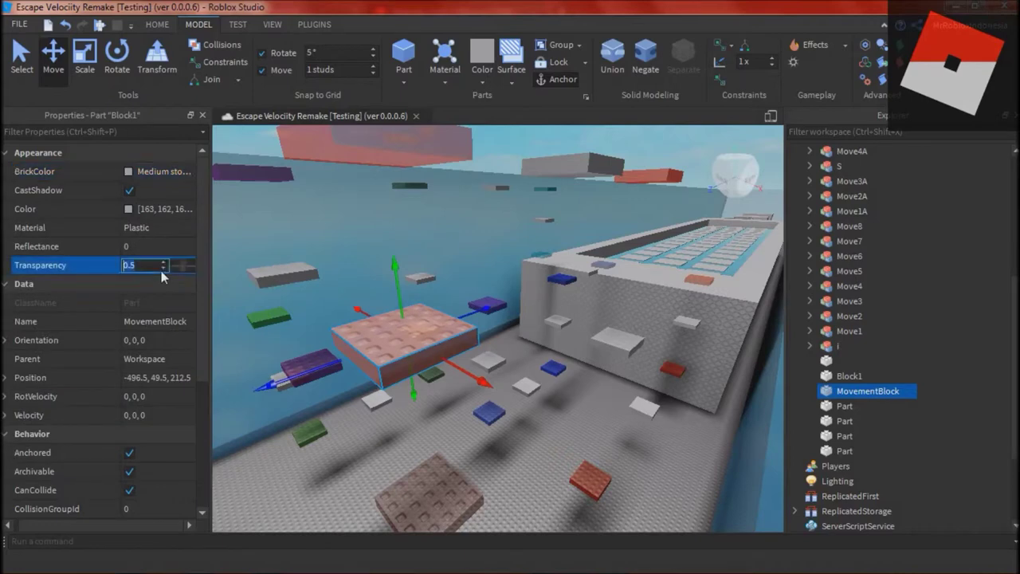
Raise the overlapping red Block1 above the new MovementBlock and color it Persimmon.
click(423, 330)
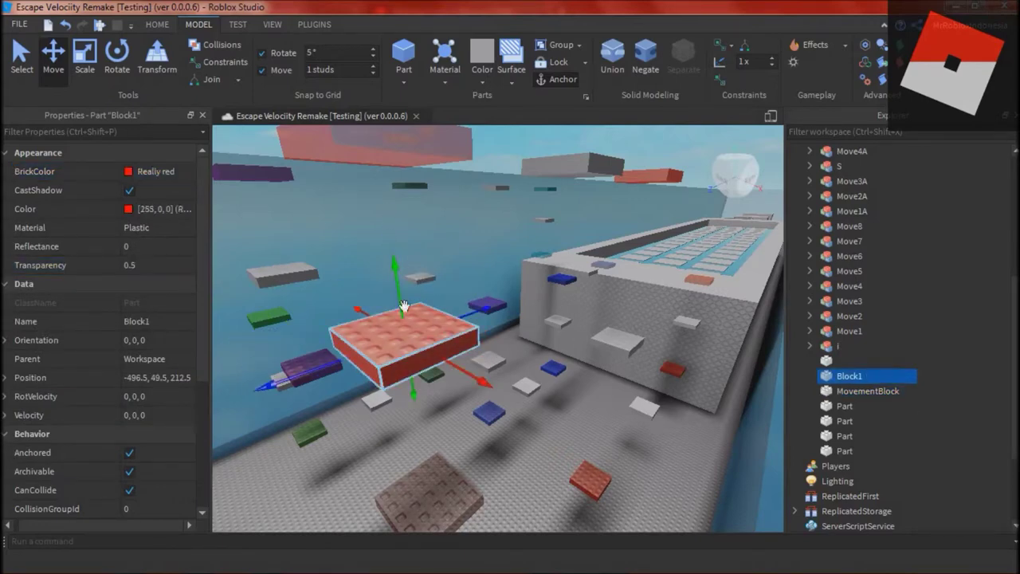
drag(396, 266, 401, 132)
right_drag(400, 131, 398, 185)
click(157, 170)
click(203, 327)
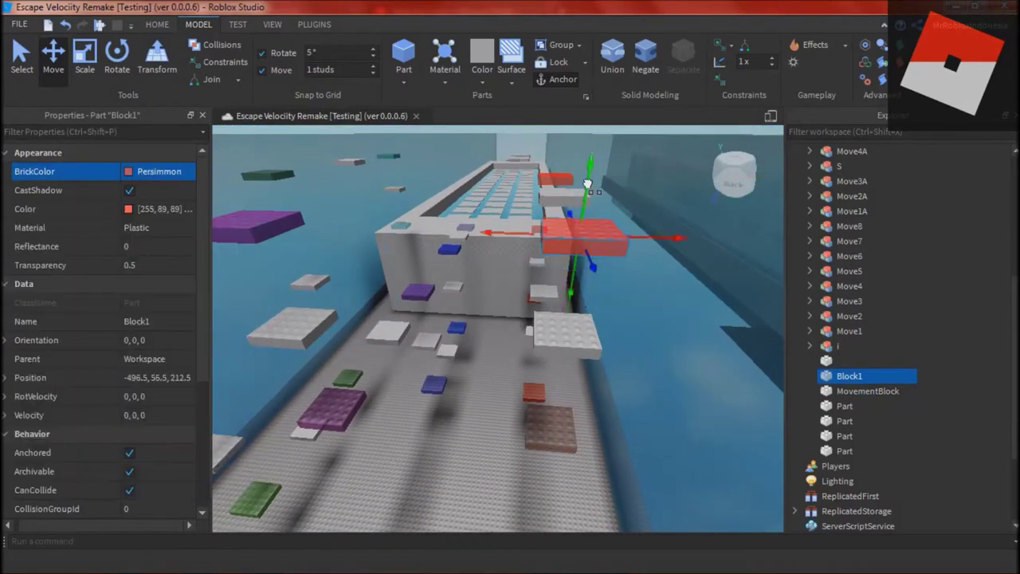
Place a copy of the Persimmon slab below the MovementBlock at about Y 40.5.
right_drag(350, 430, 407, 406)
key(ctrl+d)
drag(390, 255, 426, 459)
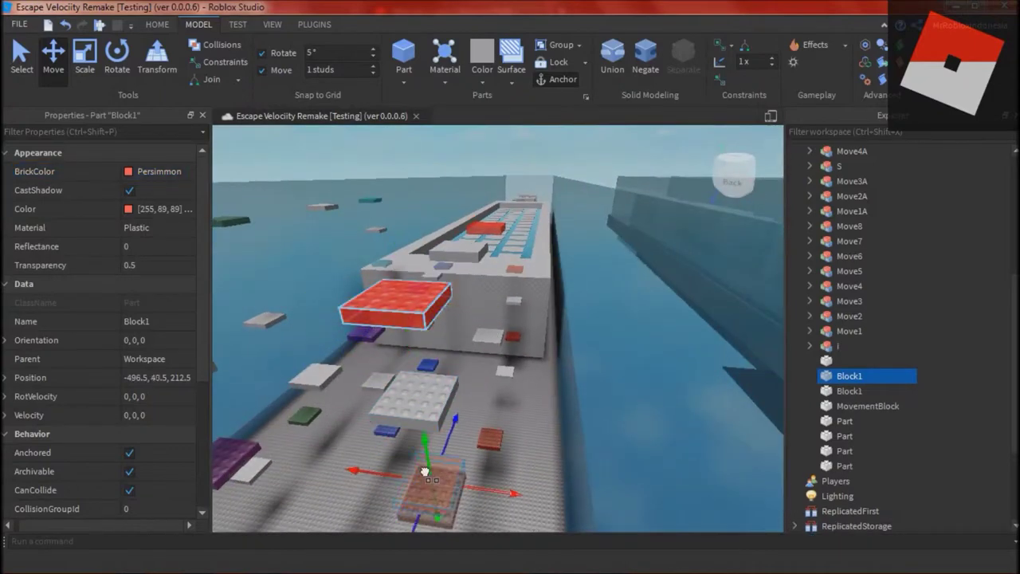
Group the two Persimmon slabs with their MovementBlock and name the group Move6B.
ctrl+click(416, 400)
key(ctrl+g)
click(109, 191)
text(Move6B)
key(Return)
click(535, 305)
right_drag(536, 304, 531, 334)
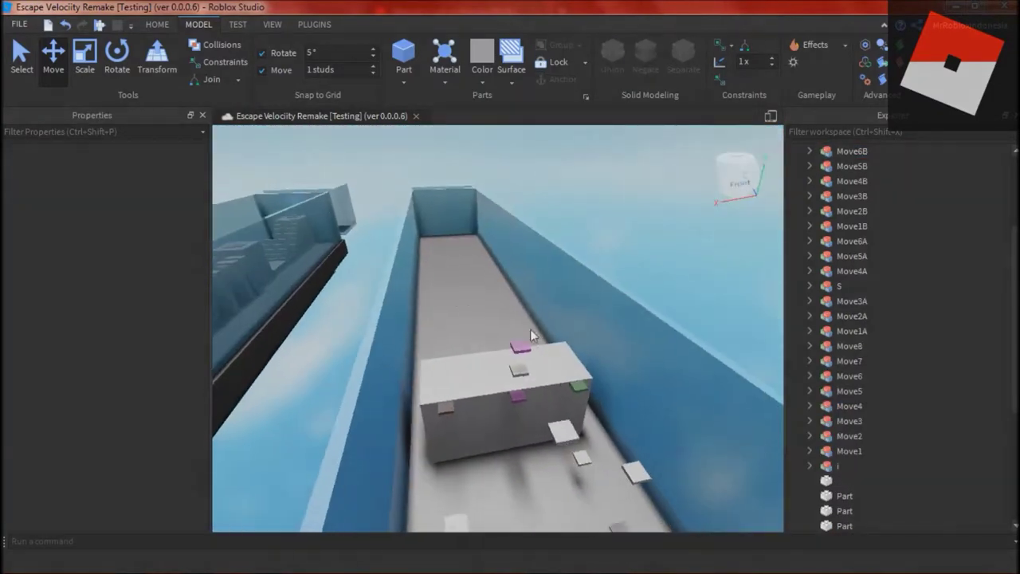
key(alt+Tab)
key(alt+Tab)
key(alt+Tab)
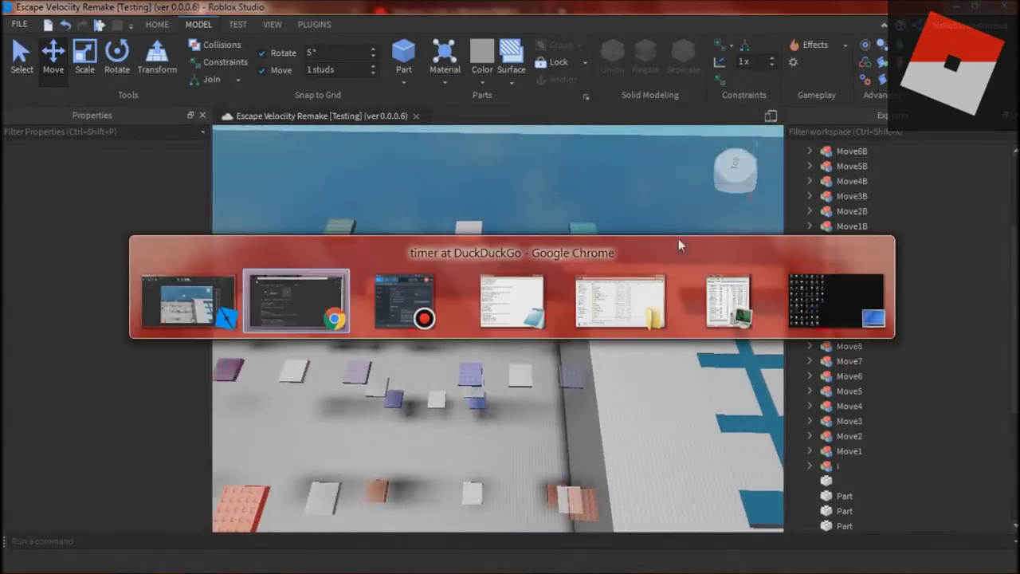
key(alt+Tab)
click(612, 563)
right_drag(526, 458, 539, 443)
Insert a BodyPosition object into the MovementBlock of the Move1 group.
click(849, 451)
key(f)
click(809, 451)
click(877, 497)
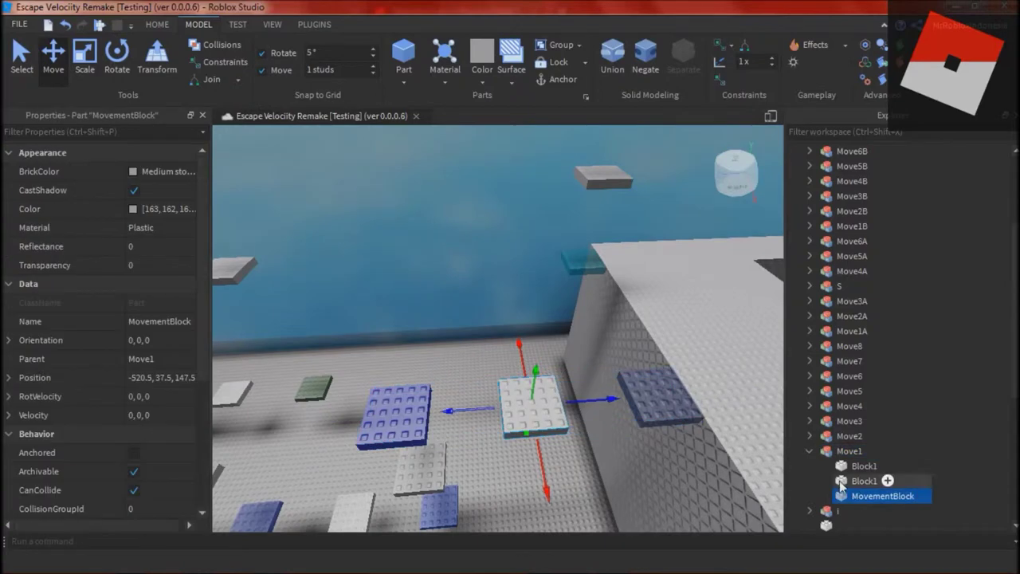
right_click(844, 494)
mouse_move(875, 316)
click(638, 257)
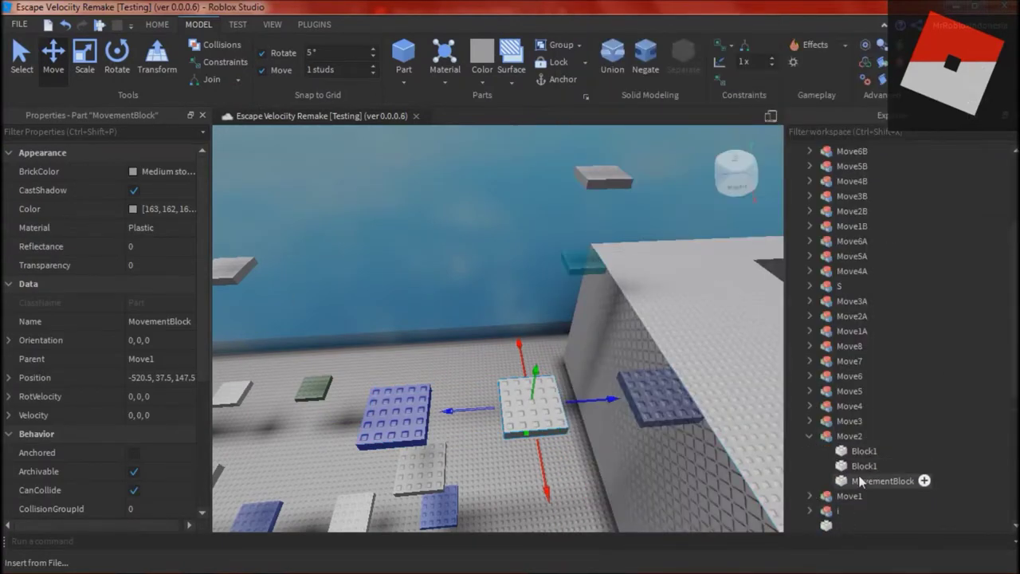
Expand the movement groups from Move2 up through Move2B in the object tree to expose their MovementBlocks.
click(809, 301)
click(809, 286)
click(809, 271)
click(809, 241)
click(809, 302)
click(809, 226)
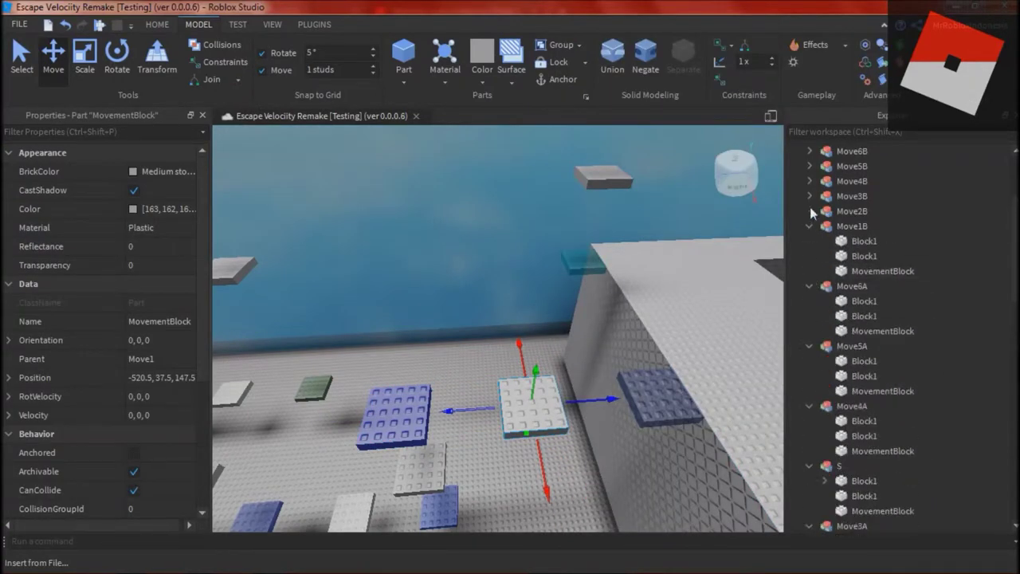
click(809, 211)
scroll(842, 227, down, 4)
scroll(892, 263, down, 6)
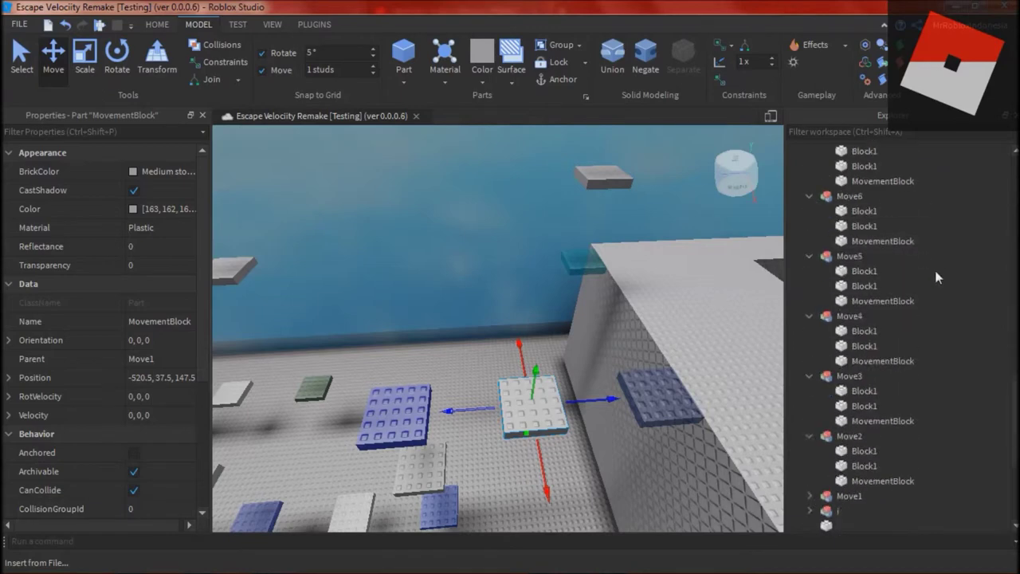
Insert a BodyPosition object into the MovementBlocks of Move2 and Move3.
click(922, 302)
click(925, 302)
text(b)
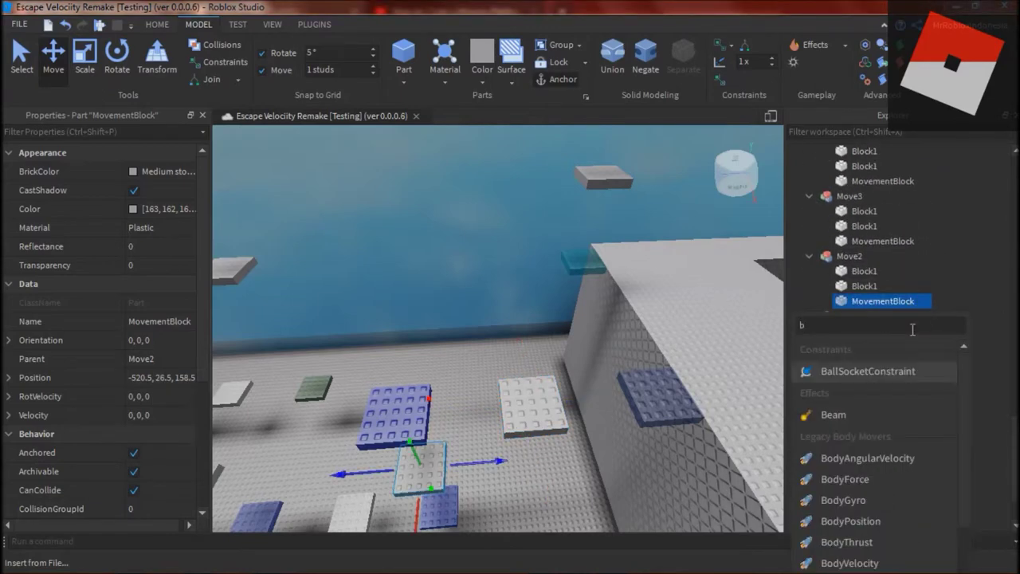
click(884, 514)
click(809, 256)
click(925, 241)
click(853, 481)
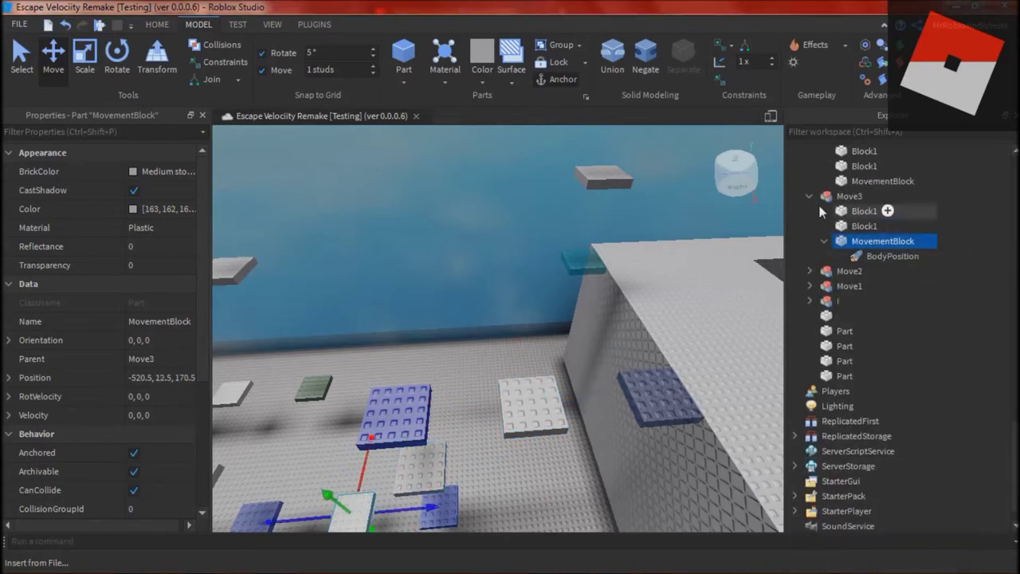
Insert a BodyPosition object into the MovementBlocks of Move4 and Move5.
click(925, 241)
text(b)
click(853, 463)
click(809, 196)
scroll(861, 263, up, 3)
click(892, 315)
scroll(916, 329, up, 6)
scroll(1013, 295, down, 5)
click(925, 315)
click(853, 531)
Insert a BodyPosition object into the MovementBlocks of Move6 and Move7, and collapse both groups.
click(925, 256)
click(868, 478)
click(809, 211)
click(925, 196)
click(878, 417)
scroll(868, 345, up, 1)
click(809, 196)
Insert a BodyPosition object into the MovementBlocks of Move8 and Move1A, and collapse both groups.
scroll(872, 252, up, 5)
click(896, 407)
click(925, 406)
text(b)
click(867, 239)
click(809, 286)
click(925, 391)
text(b)
click(873, 225)
click(809, 345)
Insert a BodyPosition object into the MovementBlocks of Move2A and Move3A, and collapse both groups.
click(924, 331)
text(b)
click(869, 552)
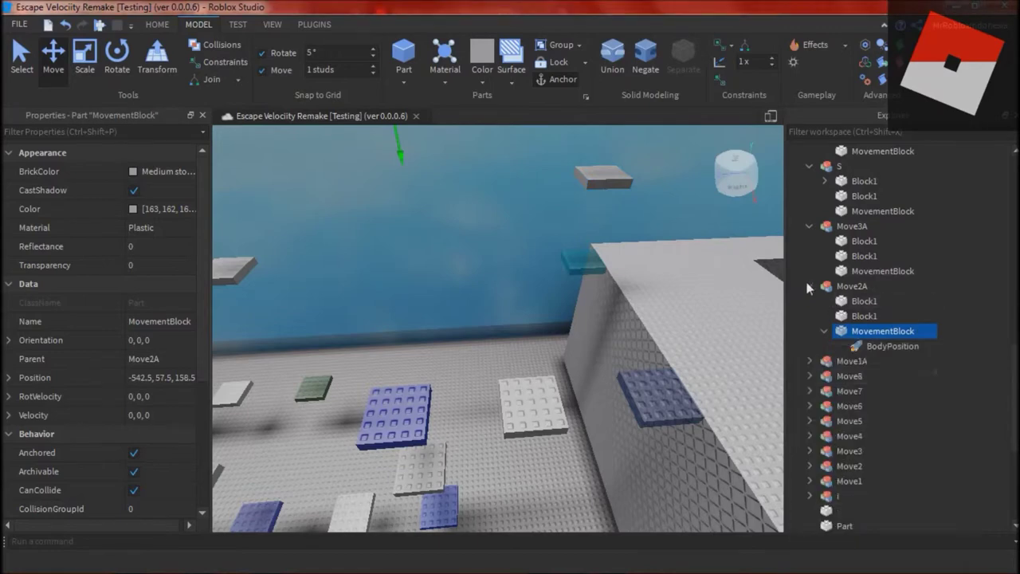
click(809, 286)
click(925, 271)
text(b)
click(869, 491)
click(809, 226)
Insert a BodyPosition object into the MovementBlocks of S, Move4A and Move5A, and collapse the finished groups.
scroll(870, 271, up, 1)
click(925, 256)
click(869, 476)
click(809, 211)
scroll(877, 229, up, 4)
click(925, 375)
text(b)
click(872, 212)
click(809, 331)
click(924, 316)
click(851, 536)
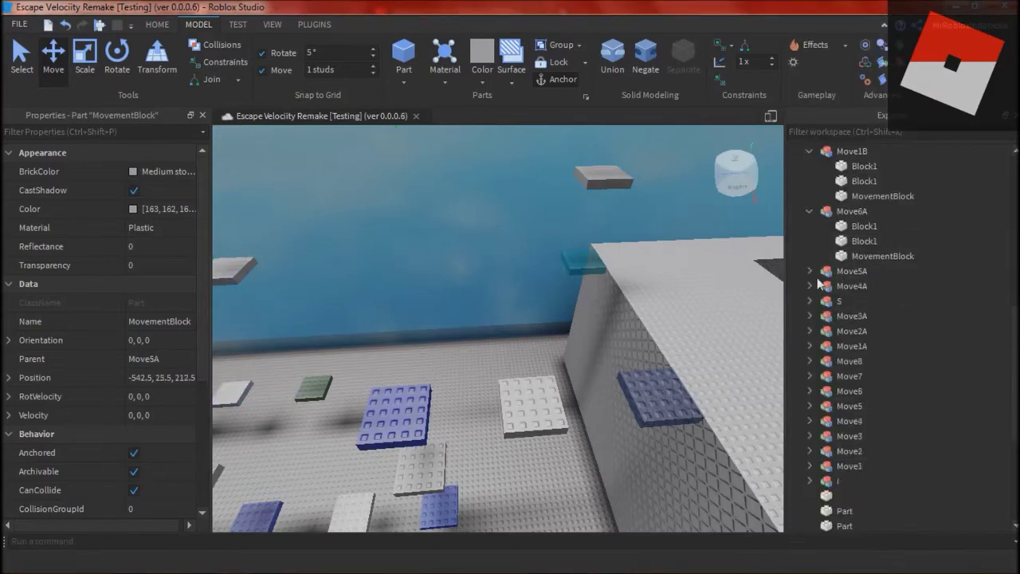
Insert a BodyPosition object into the MovementBlocks of Move6A and Move1B, and collapse the finished groups.
click(883, 301)
click(925, 301)
text(b)
click(851, 520)
click(924, 421)
text(b)
click(869, 257)
click(809, 376)
Insert a BodyPosition object into the MovementBlocks of Move2B and Move3B, and collapse both groups.
click(924, 361)
text(b)
click(873, 197)
click(809, 316)
click(924, 301)
text(b)
click(871, 519)
click(809, 256)
Insert a BodyPosition object into the MovementBlocks of Move4B and Move5B.
click(923, 242)
scroll(925, 249, up, 3)
click(924, 376)
text(b)
click(876, 221)
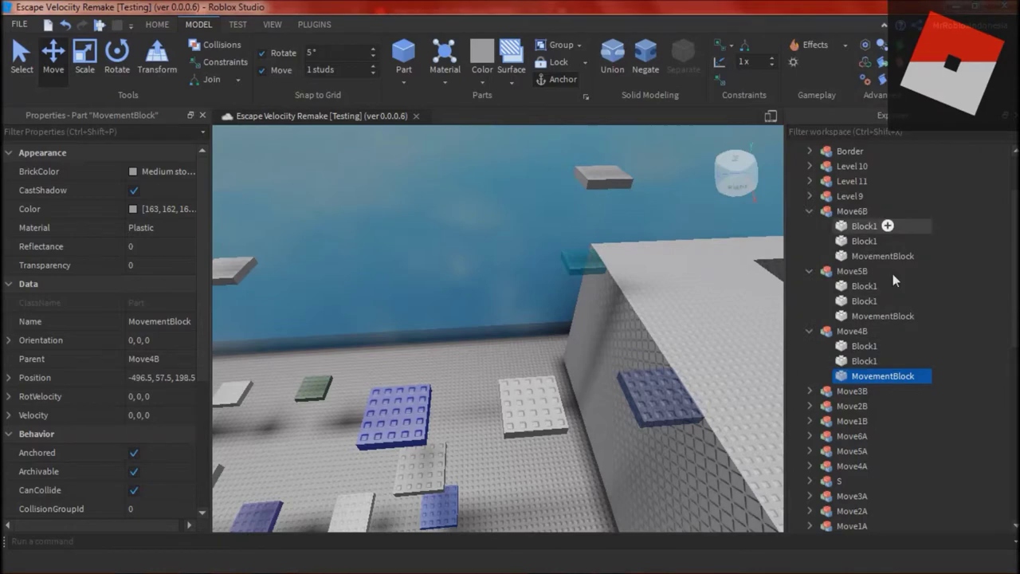
click(925, 316)
text(b)
click(850, 329)
Insert a BodyPosition object into the MovementBlock of Move6B and collapse the group.
click(925, 256)
text(b)
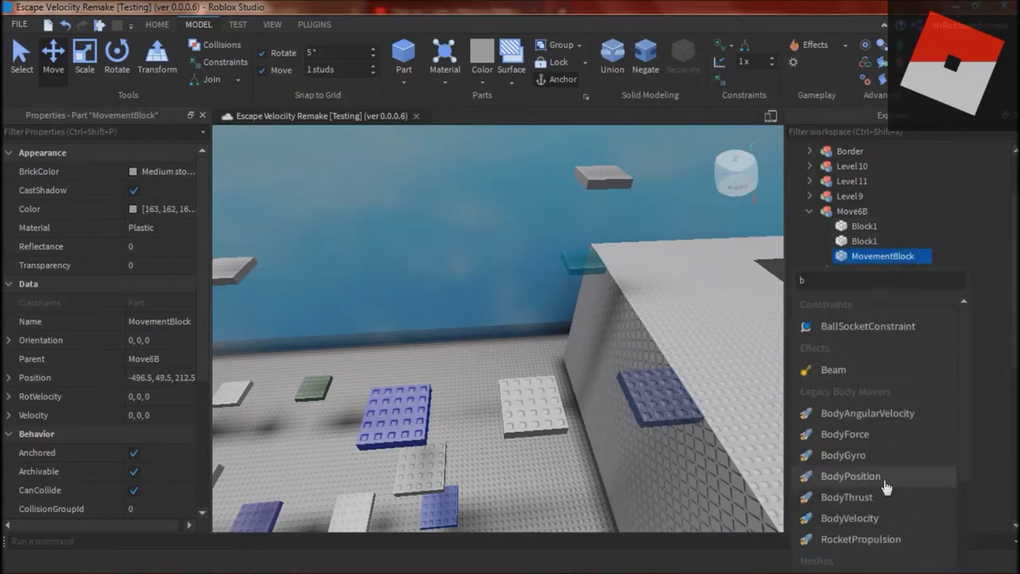
click(884, 478)
click(809, 211)
Insert a BodyGyro object into the MovementBlock of Move1.
scroll(895, 258, down, 6)
click(956, 6)
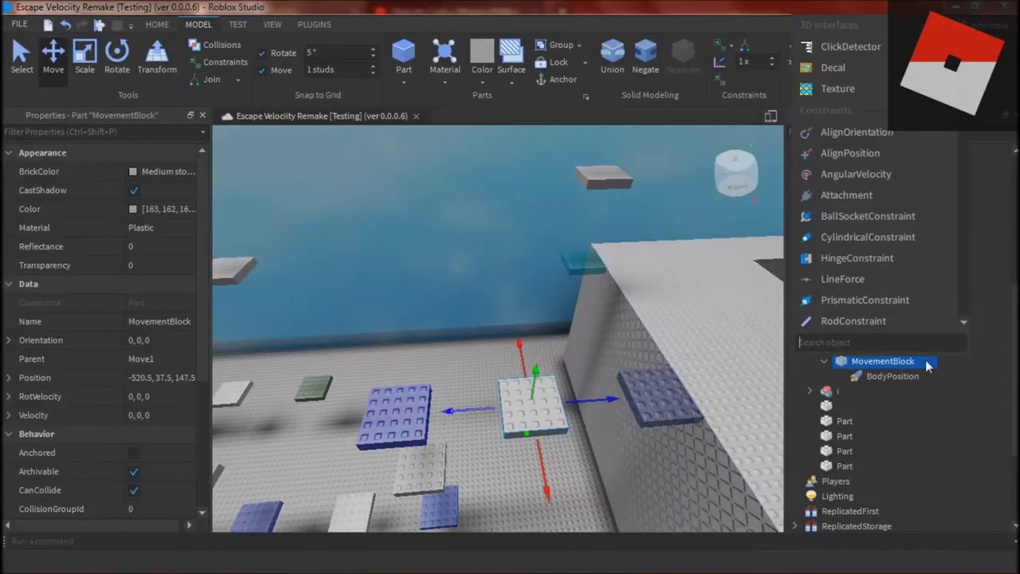
text(b)
click(850, 90)
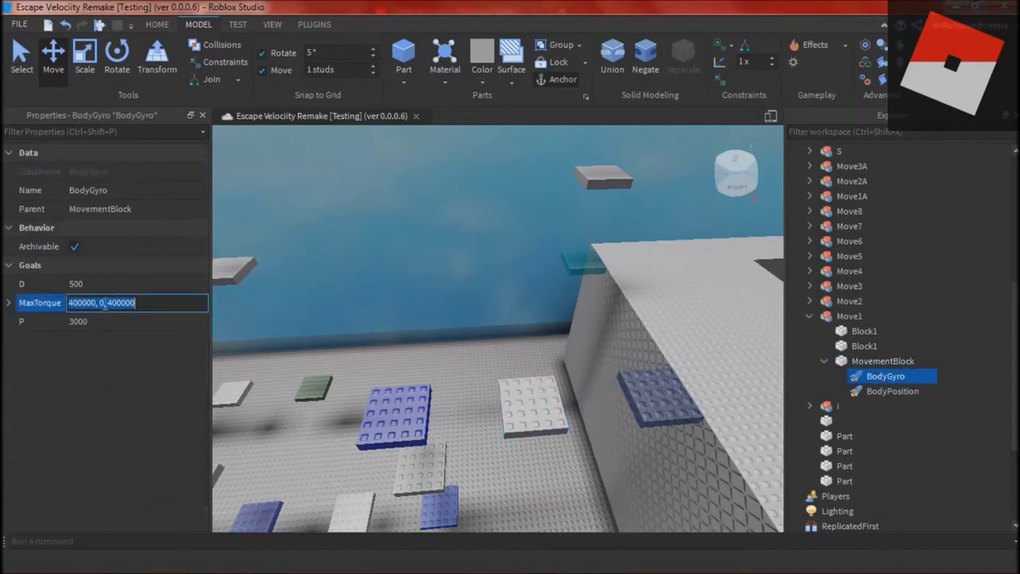
Check the moving platform tutorial in the browser, and set the BodyGyro's MaxTorque to 400000, 400000, 400000 and its P to 5000.
key(alt+Tab)
key(ctrl+Tab)
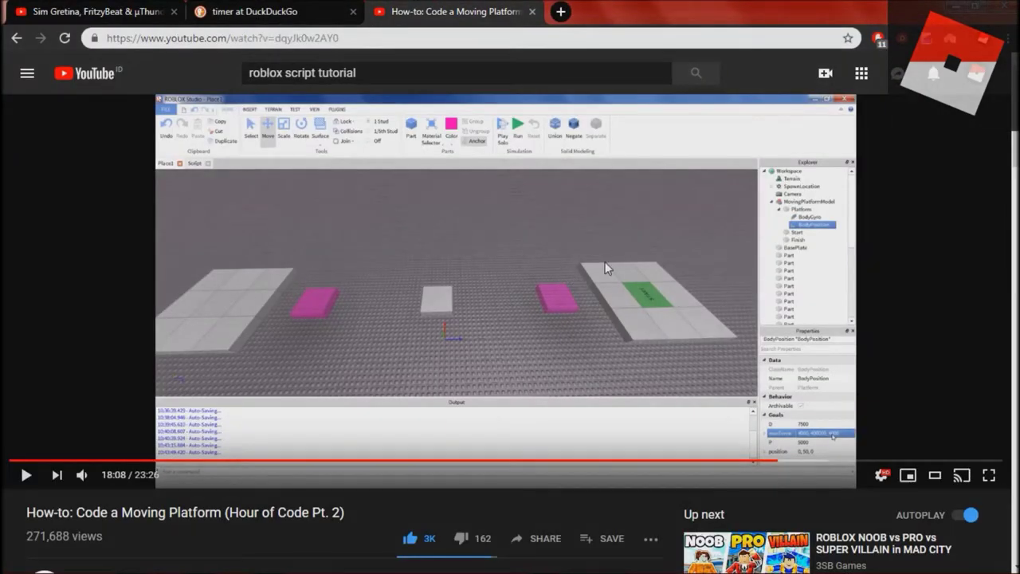
key(alt+Tab)
click(102, 303)
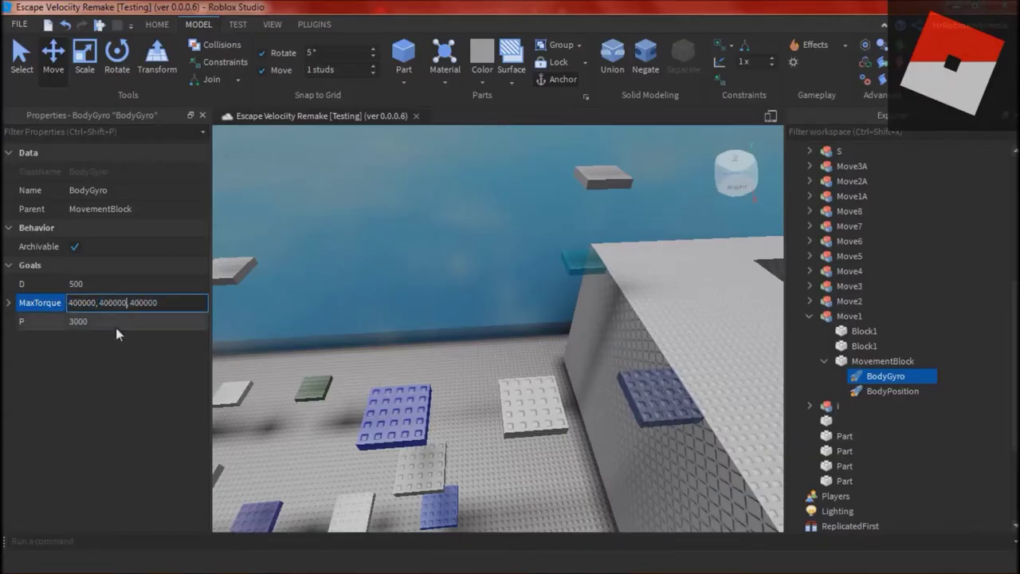
click(115, 321)
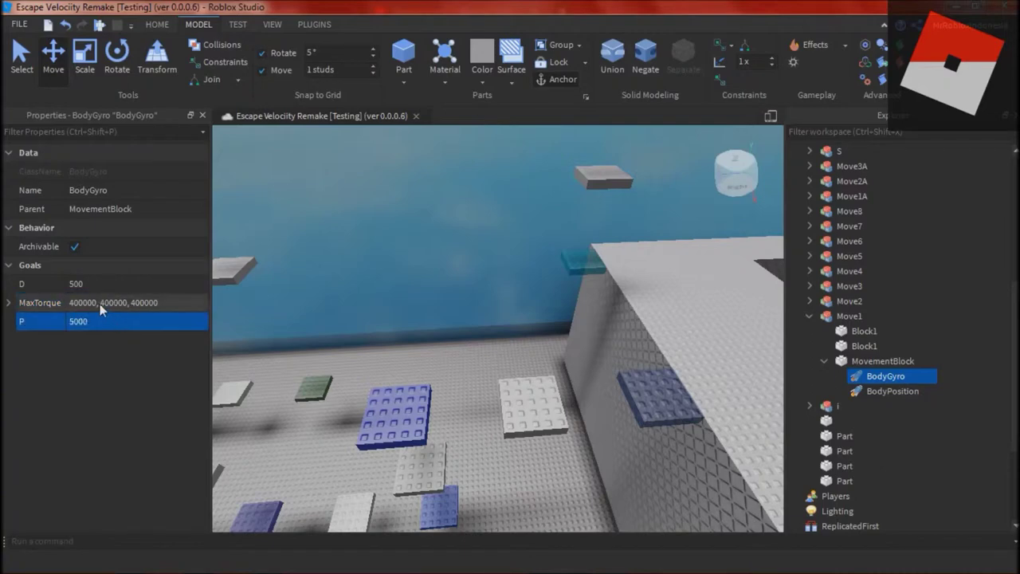
Recheck the tutorial, and set the BodyGyro's MaxTorque to 4000, 400000, 4000 and its D to 7500.
key(alt+Tab)
key(alt+Tab)
click(104, 284)
text(75)
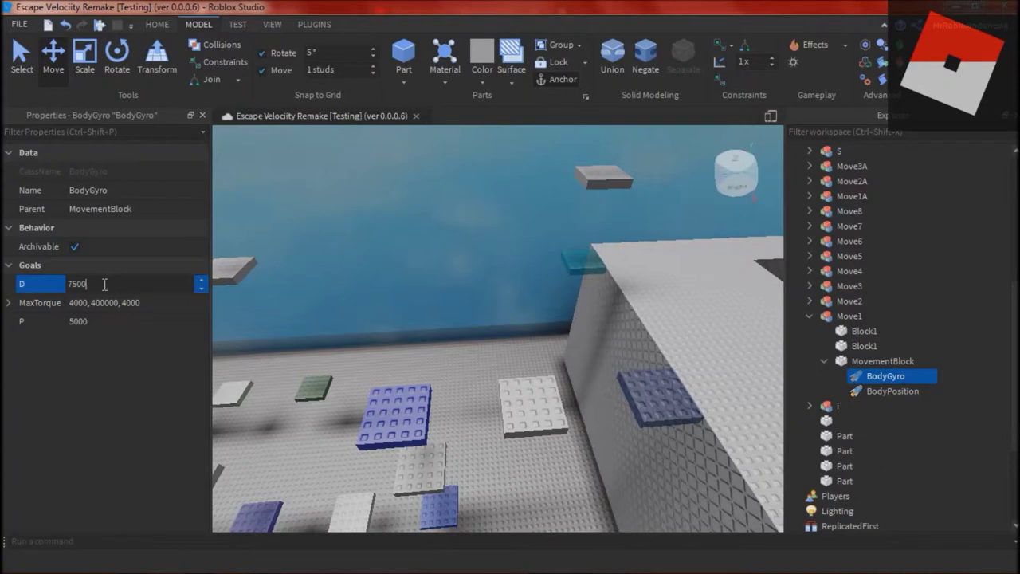
key(ctrl+v)
key(ctrl+z)
click(877, 333)
key(ctrl+v)
key(ctrl+z)
click(878, 333)
key(ctrl+v)
key(ctrl+v)
key(ctrl+z)
key(ctrl+z)
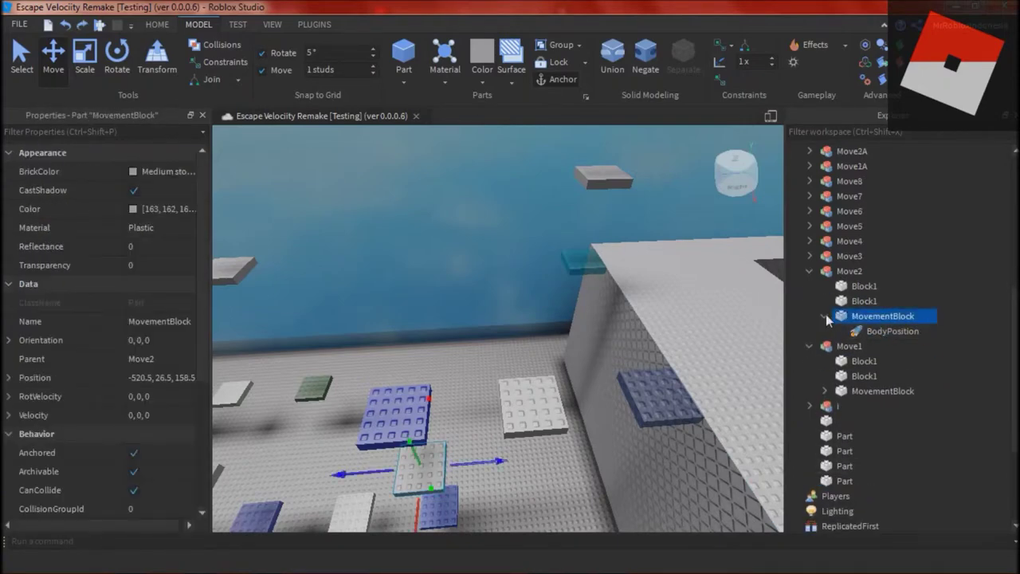
click(843, 269)
key(ctrl+v)
click(842, 271)
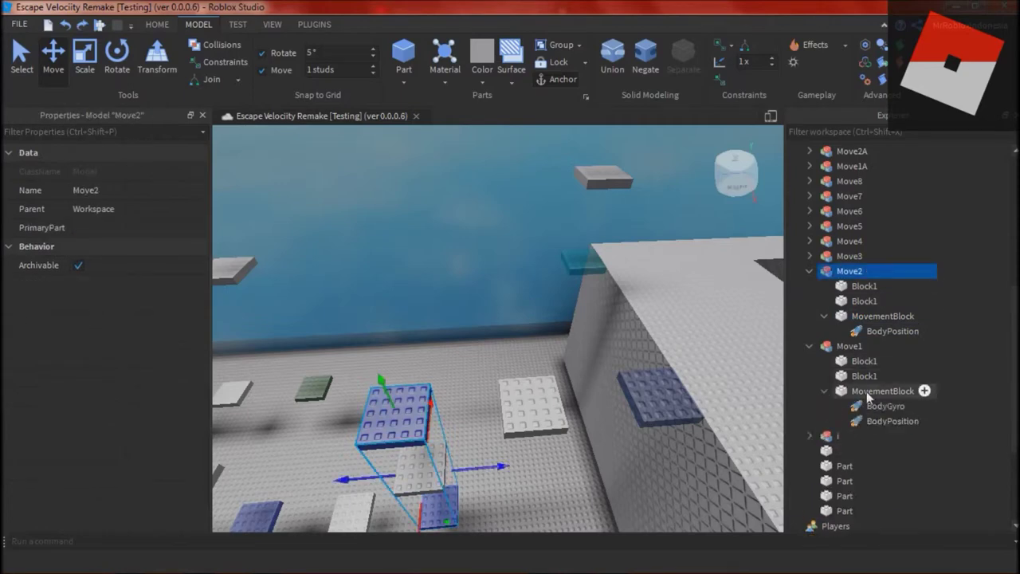
Paste the BodyGyro into the MovementBlock of Move2 and collapse the group.
click(877, 316)
right_click(877, 316)
click(881, 43)
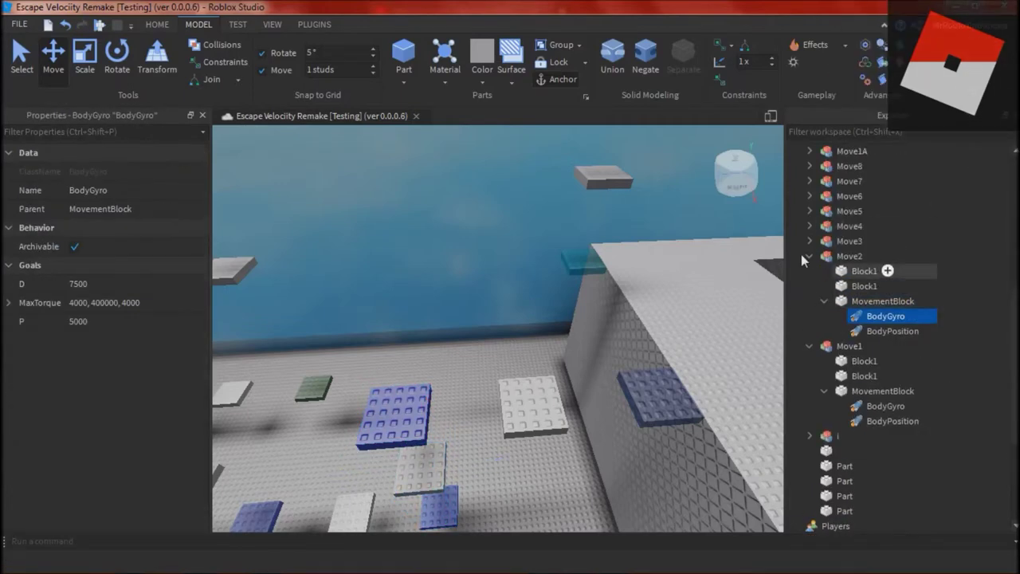
click(825, 302)
click(810, 255)
Paste the BodyGyro into the MovementBlock of Move3 and collapse the group.
click(810, 242)
key(ctrl+v)
key(ctrl+z)
right_click(859, 285)
click(969, 491)
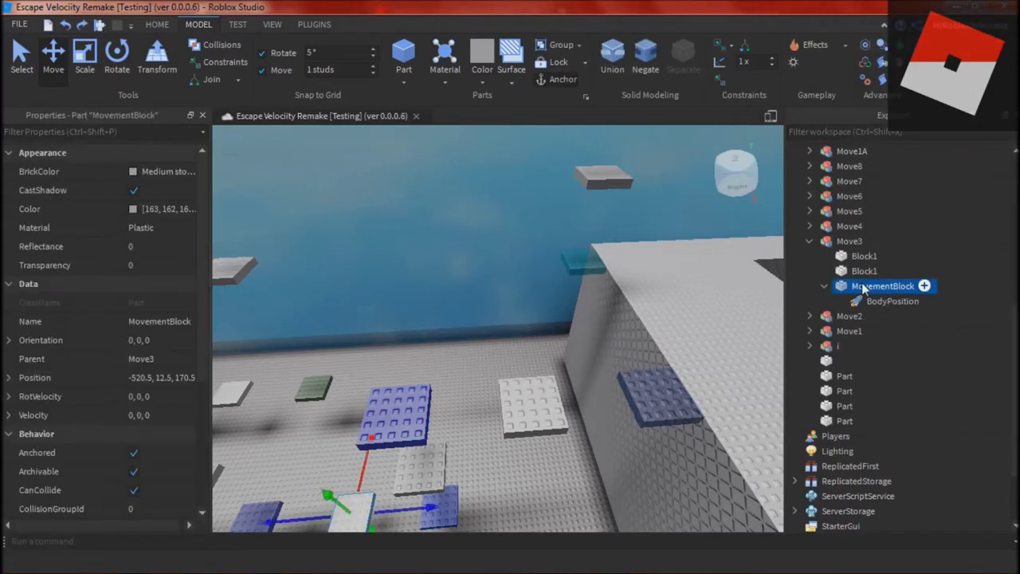
key(ctrl+shift+v)
click(810, 240)
Expand the remaining Move groups, paste the BodyGyro into the MovementBlock of Move5, and collapse Move5.
click(810, 226)
click(810, 211)
click(810, 196)
click(810, 181)
click(810, 166)
scroll(852, 245, up, 10)
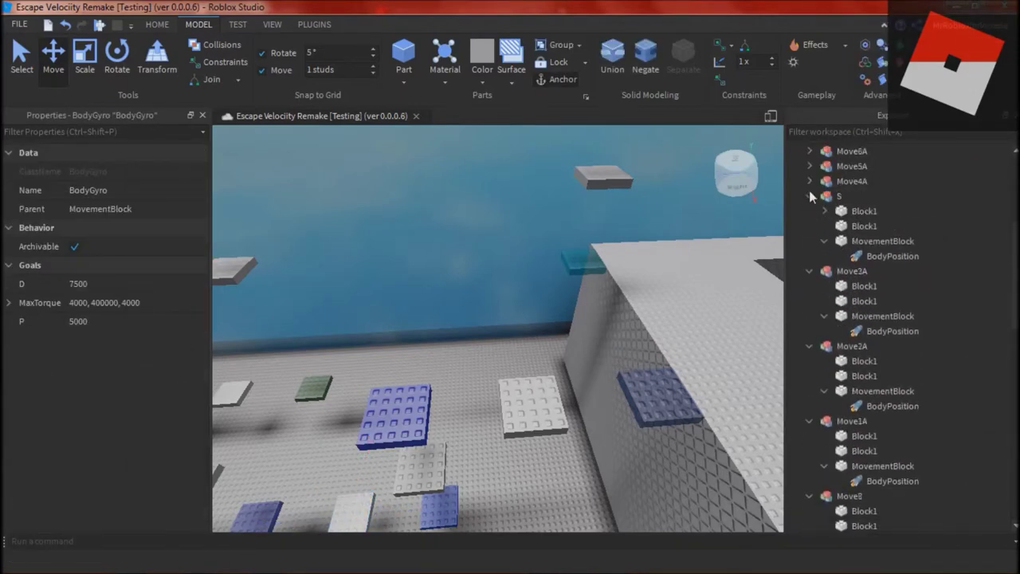
scroll(880, 283, down, 15)
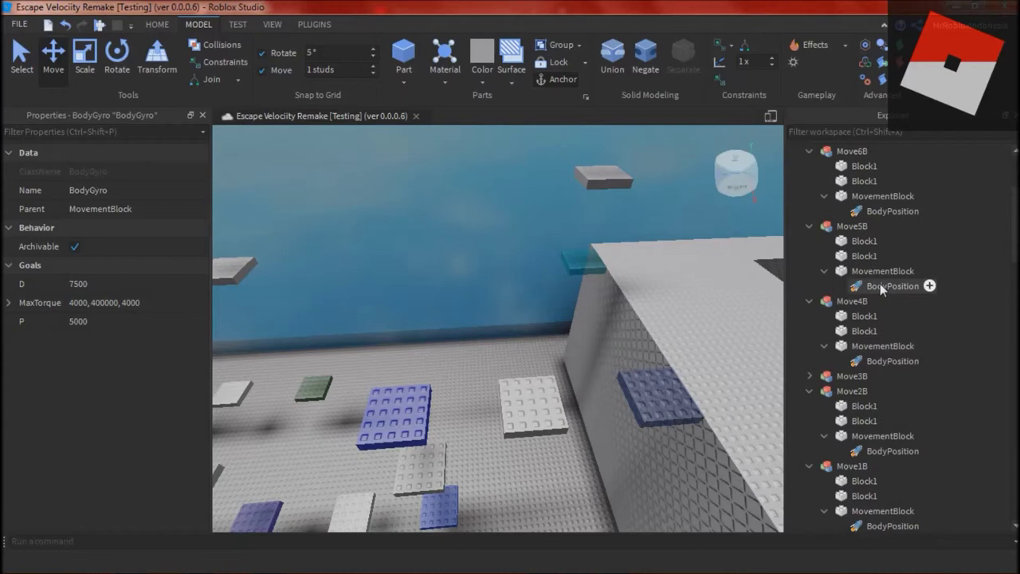
scroll(876, 311, up, 3)
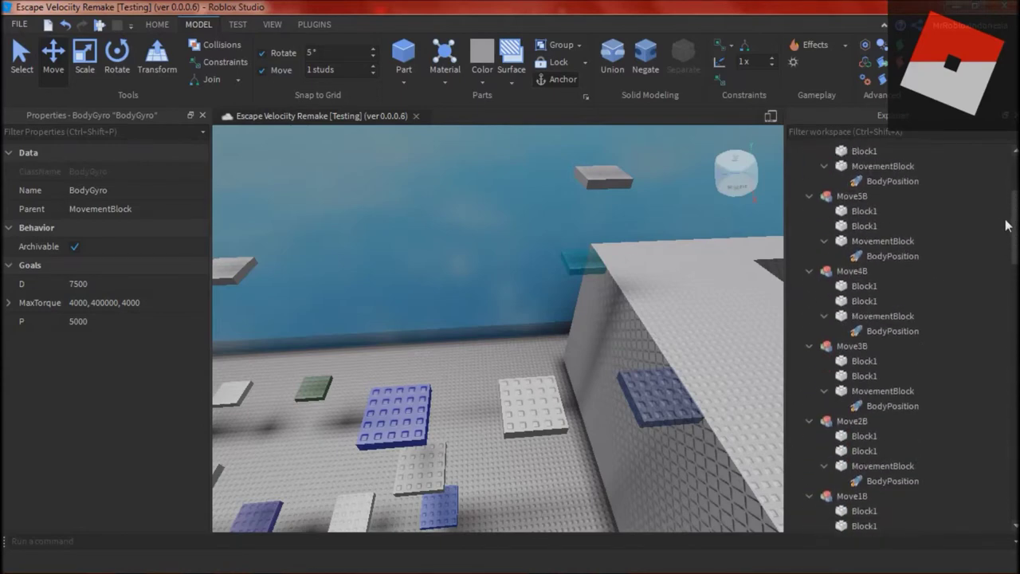
click(865, 301)
key(ctrl+shift+v)
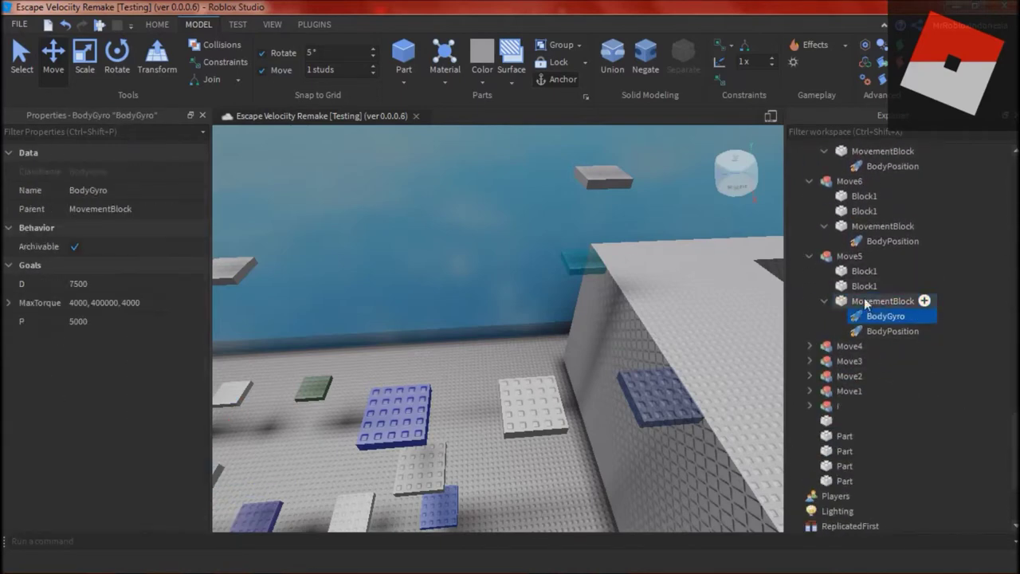
click(809, 256)
Paste the BodyGyro into the MovementBlocks of Move6 and Move7, and collapse both groups.
shift+click(865, 227)
click(881, 226)
key(ctrl+shift+v)
click(809, 181)
scroll(891, 279, up, 3)
click(893, 285)
key(ctrl+shift+v)
click(809, 241)
Paste the BodyGyro into the MovementBlocks of Move8, Move1A and Move2A, and collapse these groups.
scroll(923, 324, up, 2)
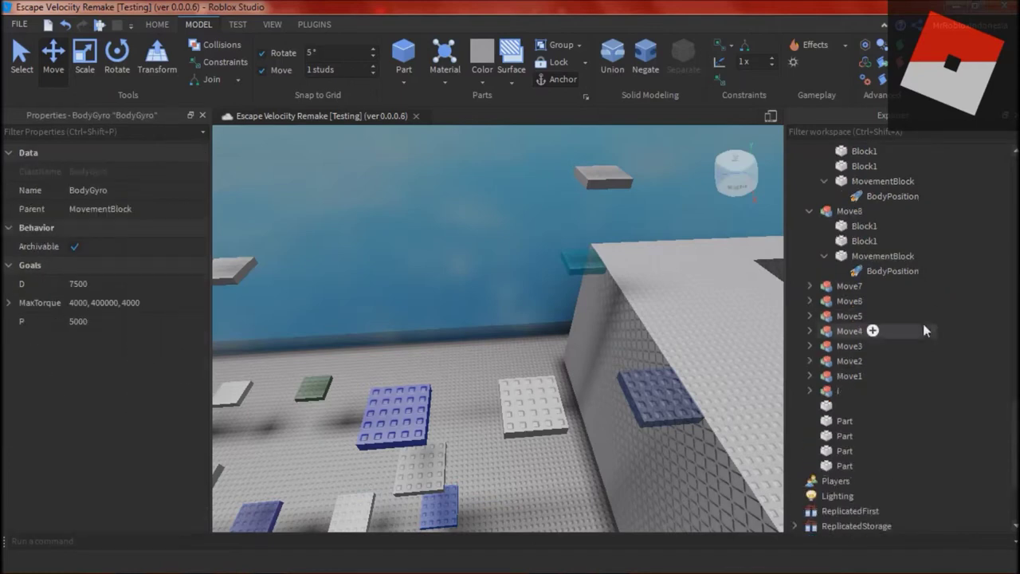
click(877, 301)
key(ctrl+shift+v)
click(809, 255)
scroll(885, 319, up, 3)
click(853, 287)
key(ctrl+shift+v)
click(809, 241)
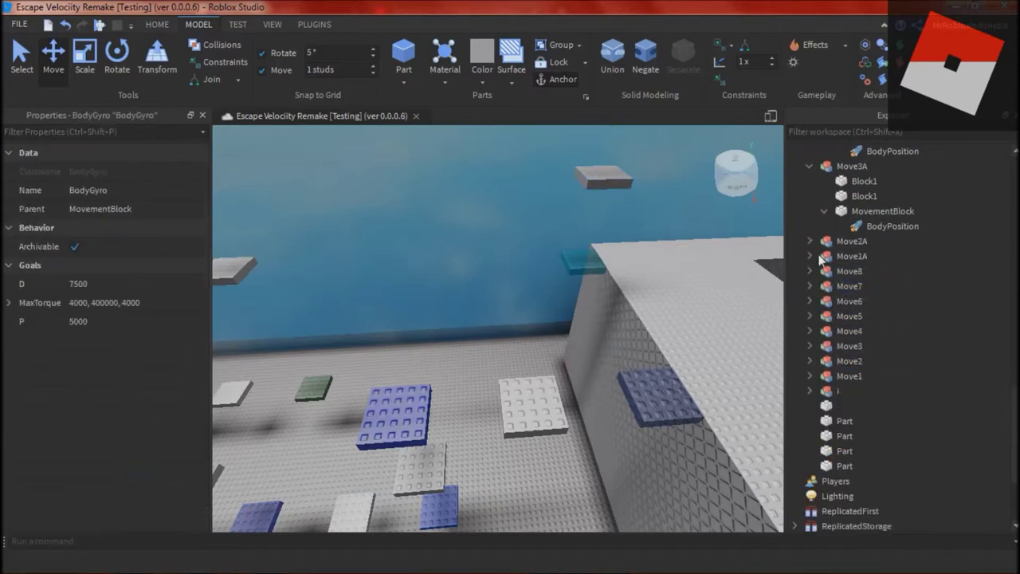
Paste the BodyGyro into the MovementBlocks of Move3A, S and Move4A, and collapse these groups.
scroll(877, 319, up, 3)
click(895, 346)
key(ctrl+shift+v)
click(809, 300)
scroll(876, 366, up, 3)
click(810, 361)
click(865, 330)
key(ctrl+shift+v)
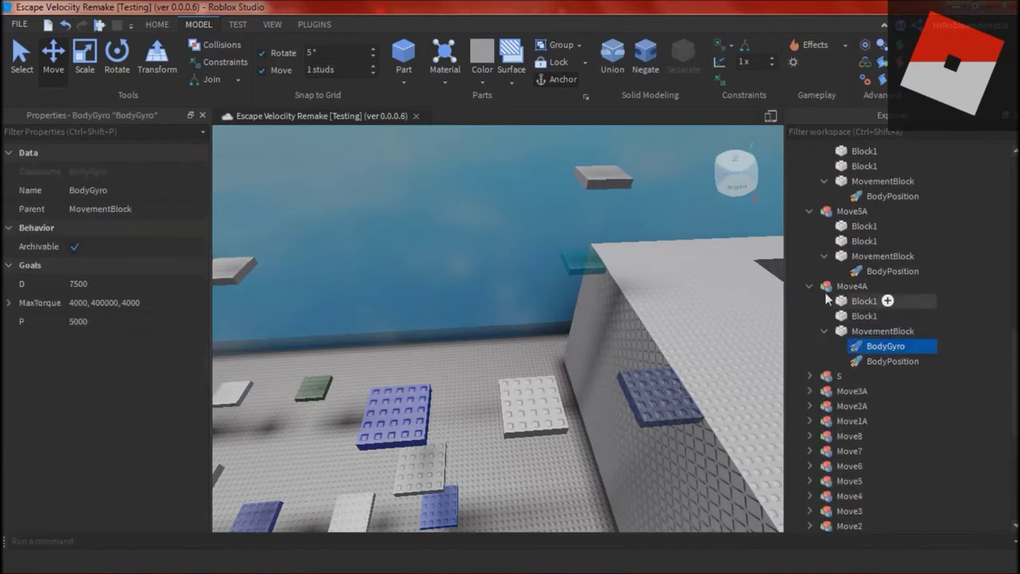
click(809, 286)
Paste the BodyGyro into the MovementBlocks of Move5A and Move6A, and collapse both groups.
scroll(869, 342, up, 4)
click(885, 436)
key(ctrl+shift+v)
click(809, 391)
click(809, 316)
scroll(838, 307, up, 5)
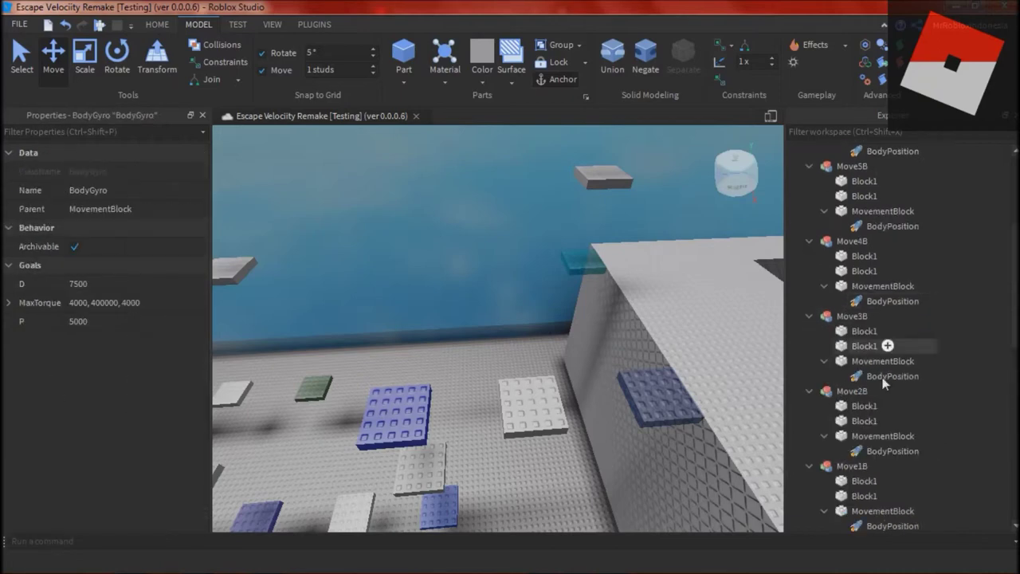
Paste the BodyGyro into the MovementBlocks of Move1B, Move2B and Move3B, and collapse these groups.
click(880, 511)
key(ctrl+shift+v)
click(809, 452)
click(882, 421)
click(809, 377)
click(881, 348)
key(ctrl+shift+v)
click(809, 391)
Paste the BodyGyro into the MovementBlocks of the remaining B groups up to Move6B.
click(885, 361)
key(ctrl+shift+v)
click(809, 317)
click(862, 333)
key(ctrl+shift+v)
click(867, 303)
key(ctrl+shift+v)
click(810, 256)
Undo the BodyGyro copies and the D and MaxTorque changes, and set P of Move1's BodyGyro to 3000 after rechecking the tutorial.
scroll(811, 256, down, 7)
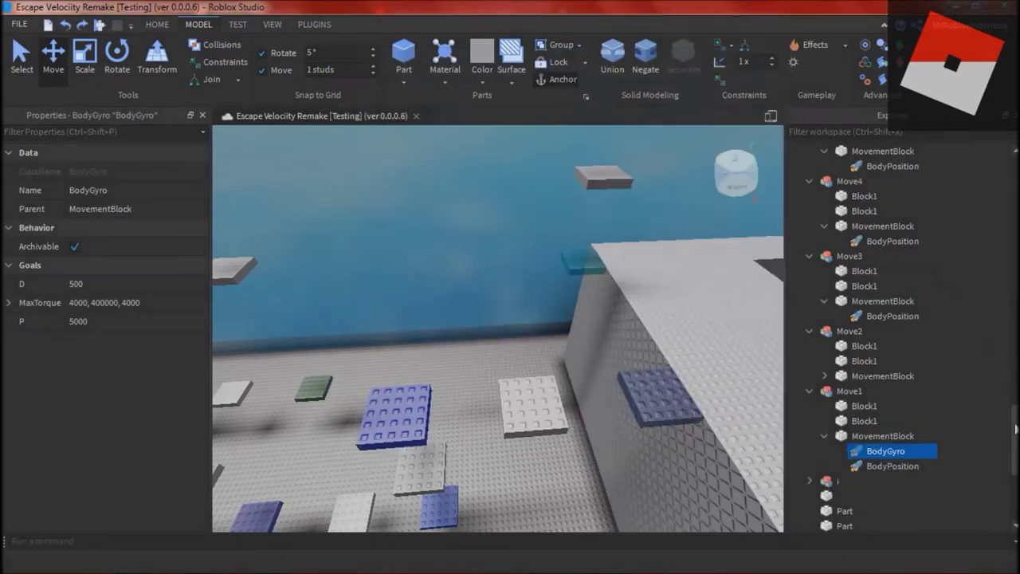
scroll(845, 387, down, 2)
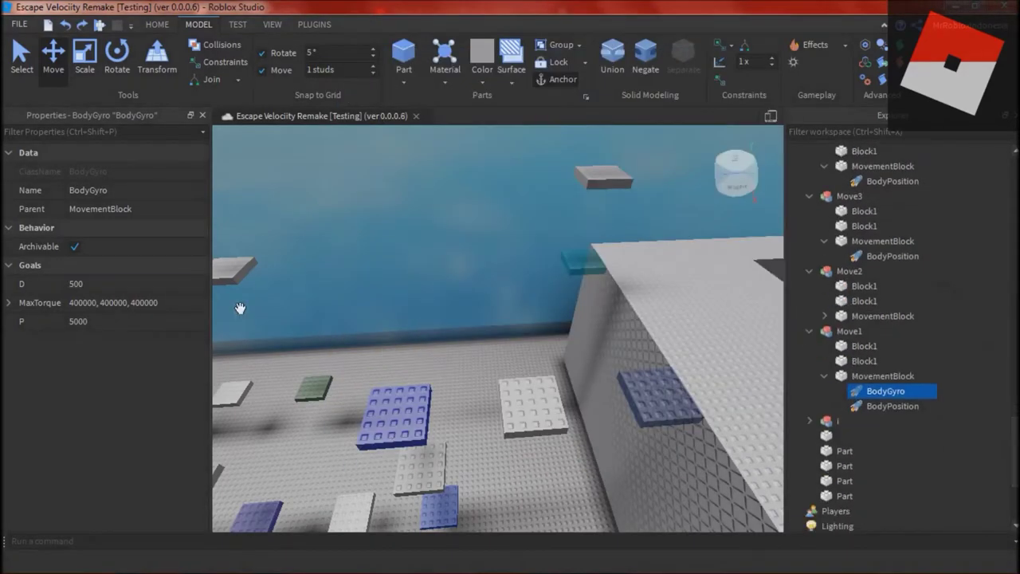
key(alt+Tab)
key(alt+Tab)
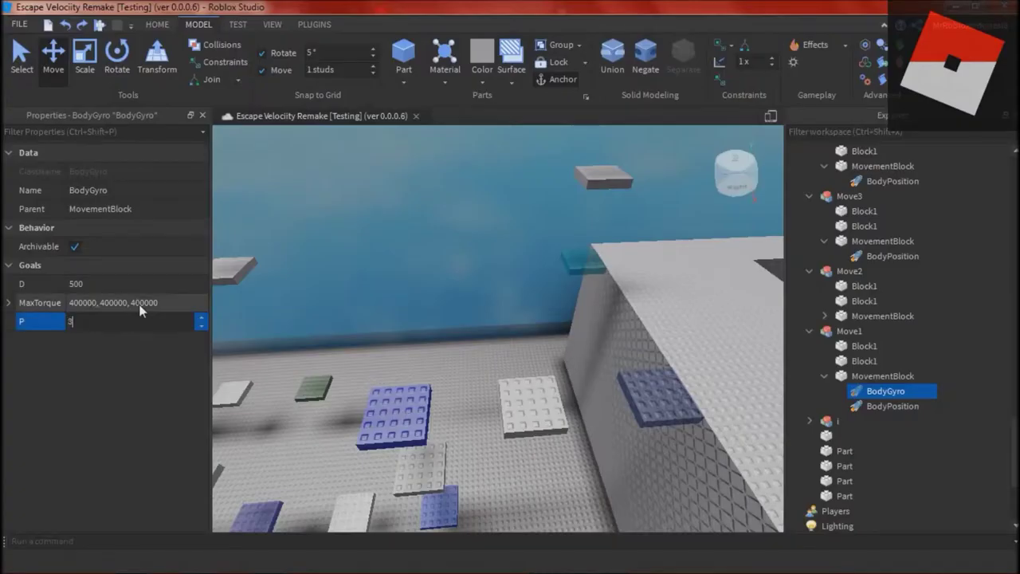
key(alt+Tab)
key(alt+Tab)
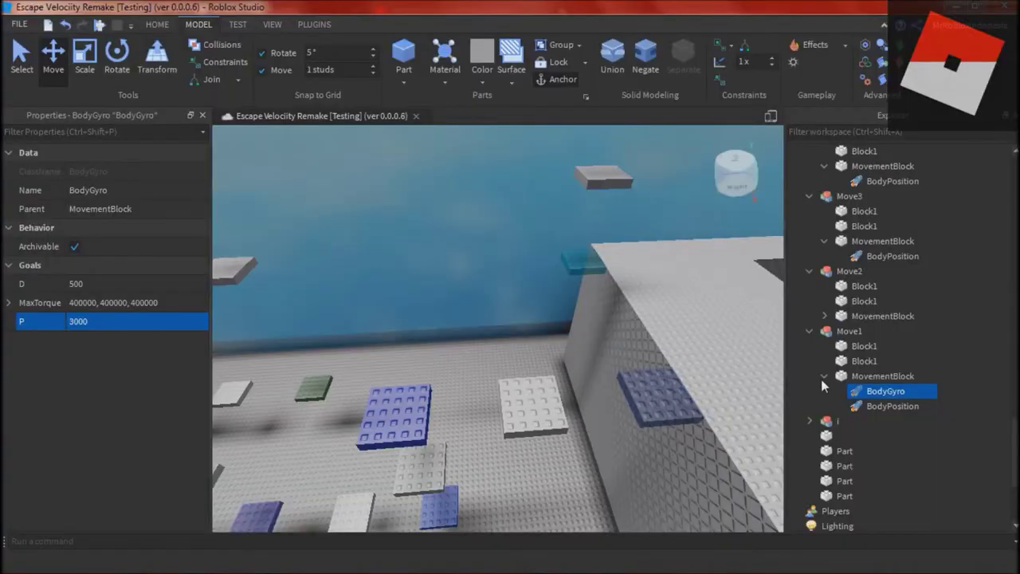
click(991, 440)
click(824, 376)
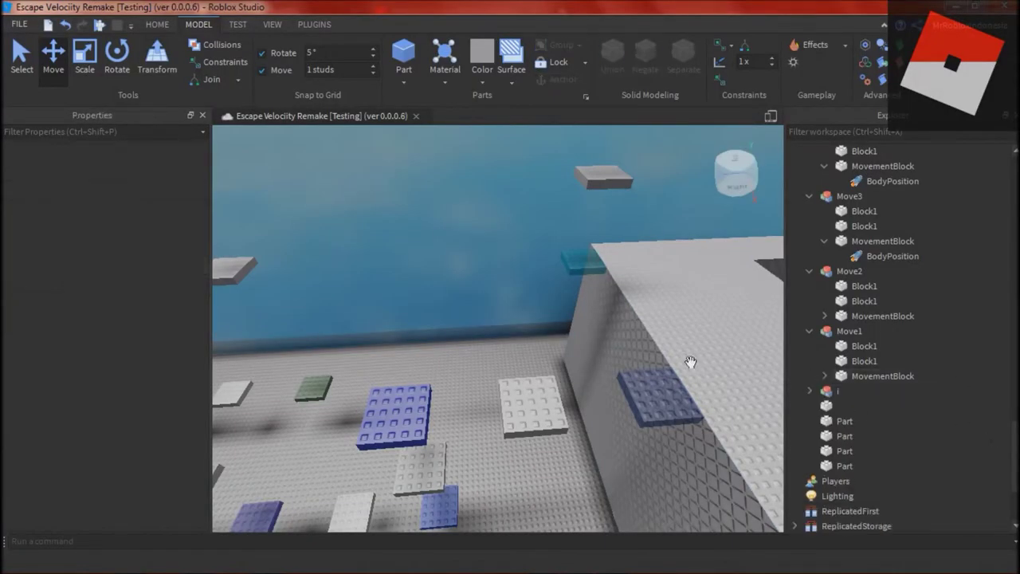
key(alt+Tab)
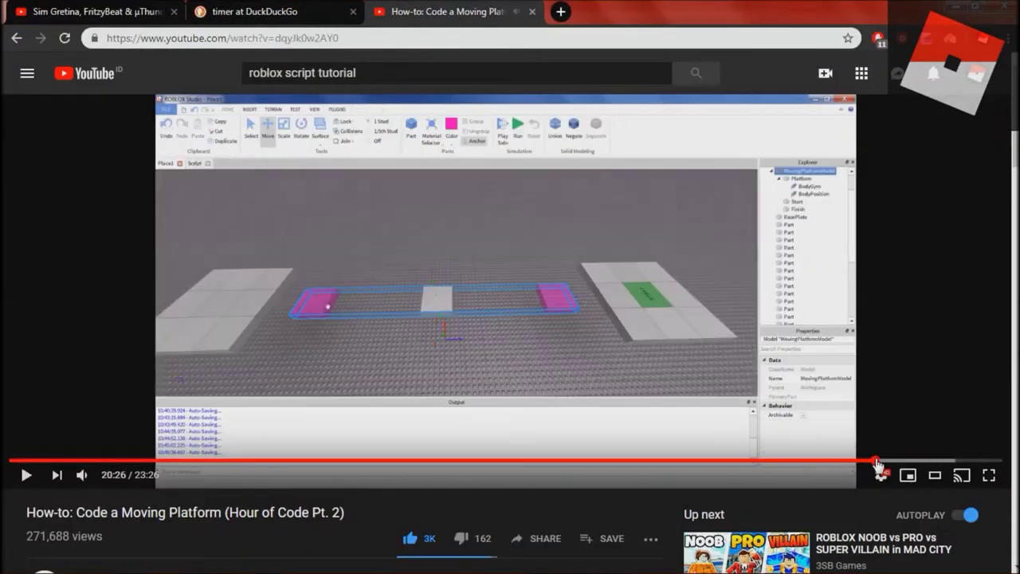
key(alt+Tab)
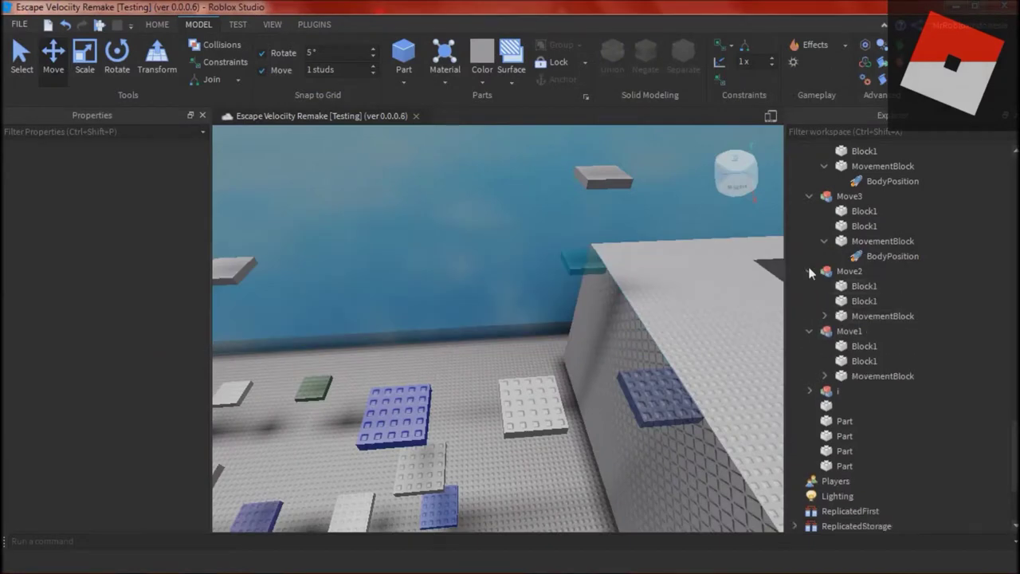
Copy Move1's corrected BodyGyro into the MovementBlocks of Move2 and Move3, and collapse the finished groups.
click(824, 391)
click(885, 405)
click(886, 317)
key(ctrl+shift+v)
click(810, 270)
ctrl+shift+click(853, 243)
key(ctrl+shift+v)
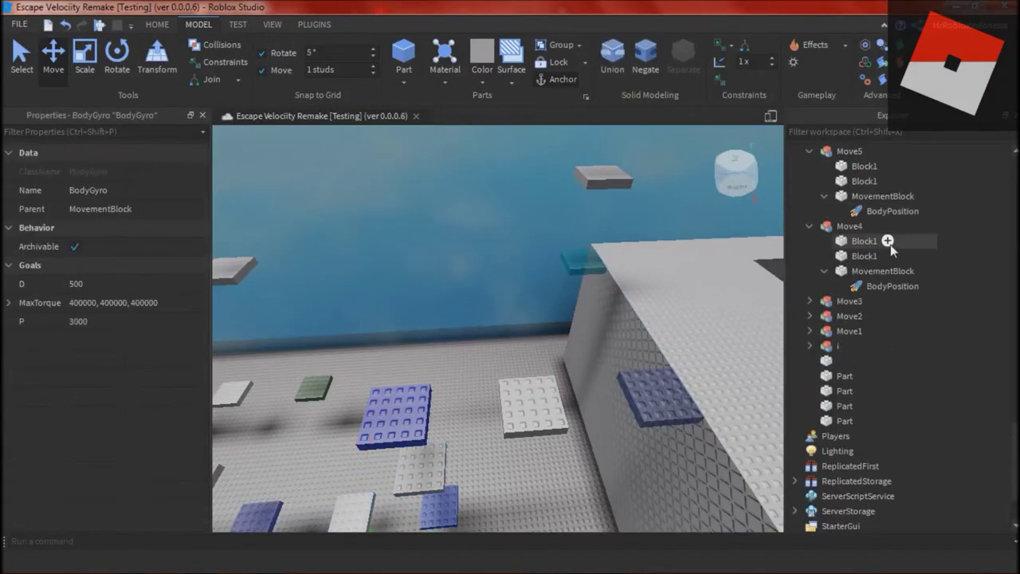
Paste the BodyGyro into the MovementBlocks of Move4 through Move7, collapsing each finished group.
click(877, 271)
key(ctrl+shift+v)
click(809, 227)
click(878, 331)
key(ctrl+shift+v)
click(809, 286)
click(873, 256)
key(ctrl+shift+v)
click(809, 212)
click(865, 316)
key(ctrl+shift+v)
click(809, 271)
Paste the BodyGyro into the MovementBlocks of Move8, S and the A groups up to Move5A, and collapse them.
click(876, 241)
click(892, 258)
key(ctrl+shift+v)
click(811, 213)
scroll(814, 215, up, 1)
click(874, 227)
key(ctrl+shift+v)
click(809, 182)
scroll(815, 188, up, 4)
click(861, 333)
key(ctrl+shift+v)
key(ctrl+y)
key(ctrl+y)
key(ctrl+y)
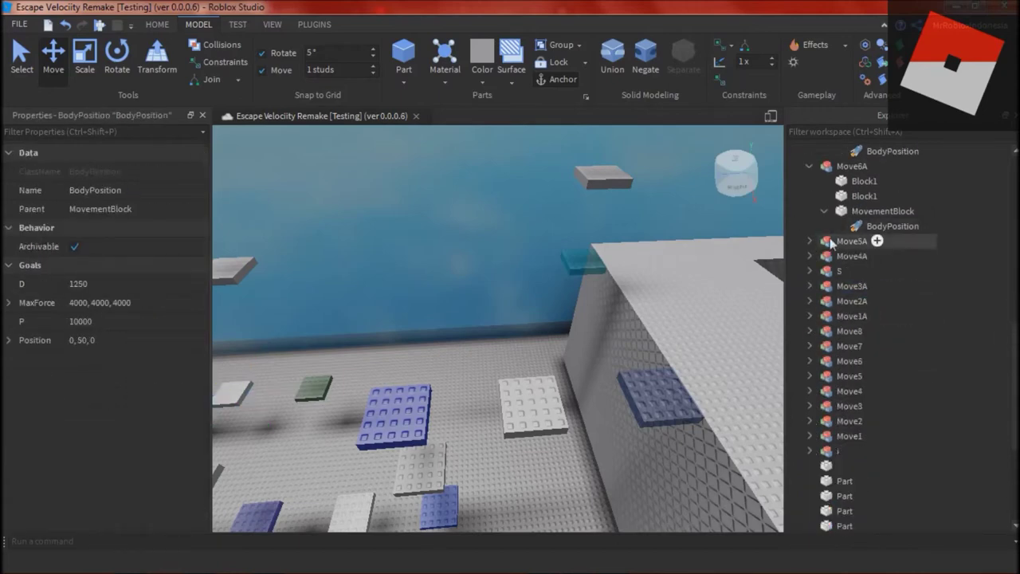
Paste the BodyGyro into the MovementBlocks of Move6A, Move1B, Move2B and Move3B, and collapse these groups.
key(ctrl+y)
key(ctrl+y)
key(ctrl+y)
click(881, 331)
key(ctrl+shift+v)
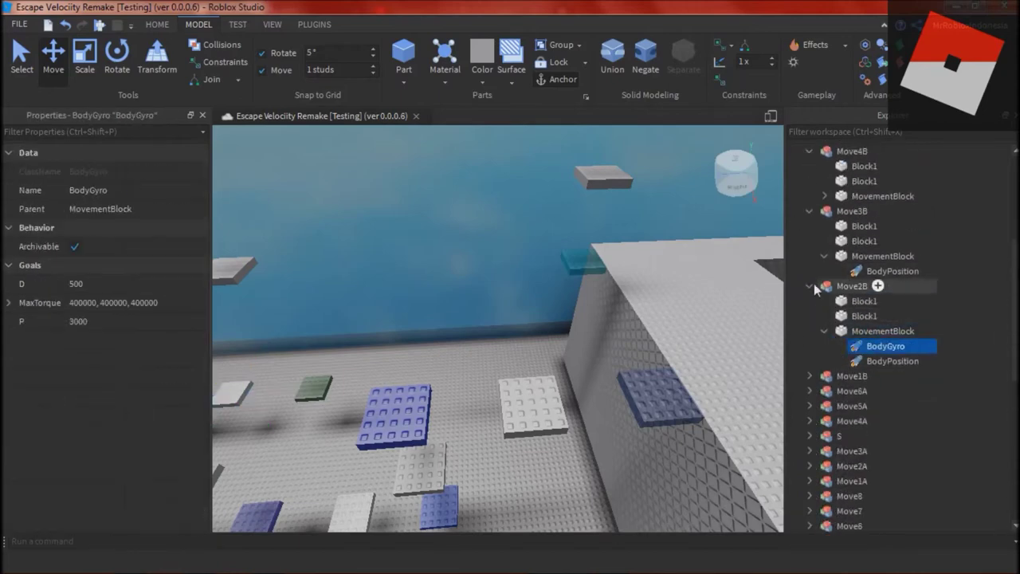
click(810, 286)
click(880, 256)
key(ctrl+shift+v)
click(809, 211)
Paste the BodyGyro into the MovementBlocks of Move4B, Move5B and Move6B, and collapse the finished groups.
scroll(869, 301, up, 3)
click(877, 331)
click(809, 271)
click(861, 317)
key(ctrl+shift+v)
click(810, 361)
click(810, 361)
click(810, 271)
click(854, 255)
key(ctrl+shift+v)
scroll(892, 231, down, 8)
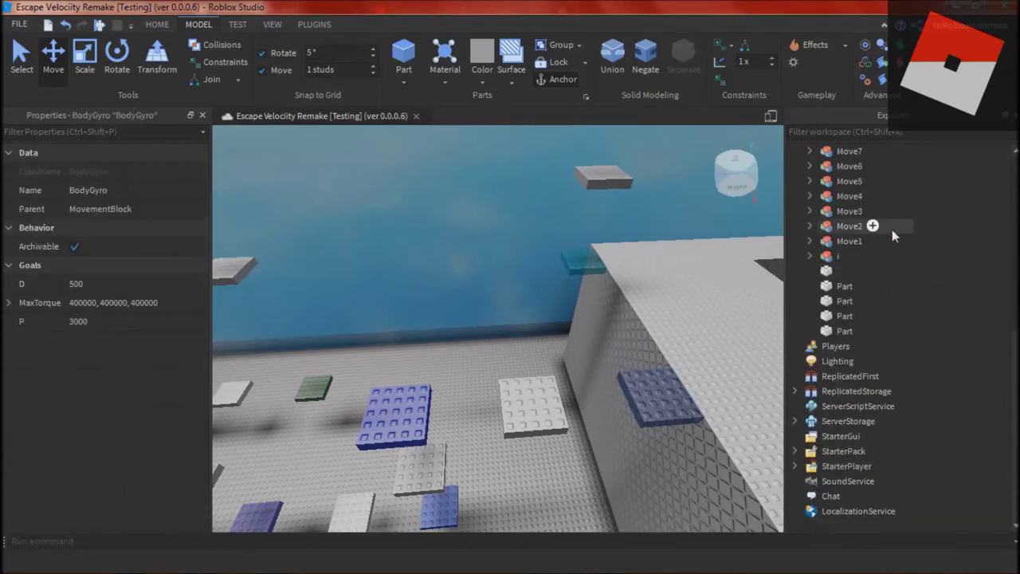
Expand the Move1 group and insert a new Script directly into it.
scroll(892, 231, up, 2)
right_drag(619, 355, 654, 388)
click(653, 387)
scroll(557, 477, down, 3)
click(557, 476)
click(810, 467)
scroll(885, 431, down, 1)
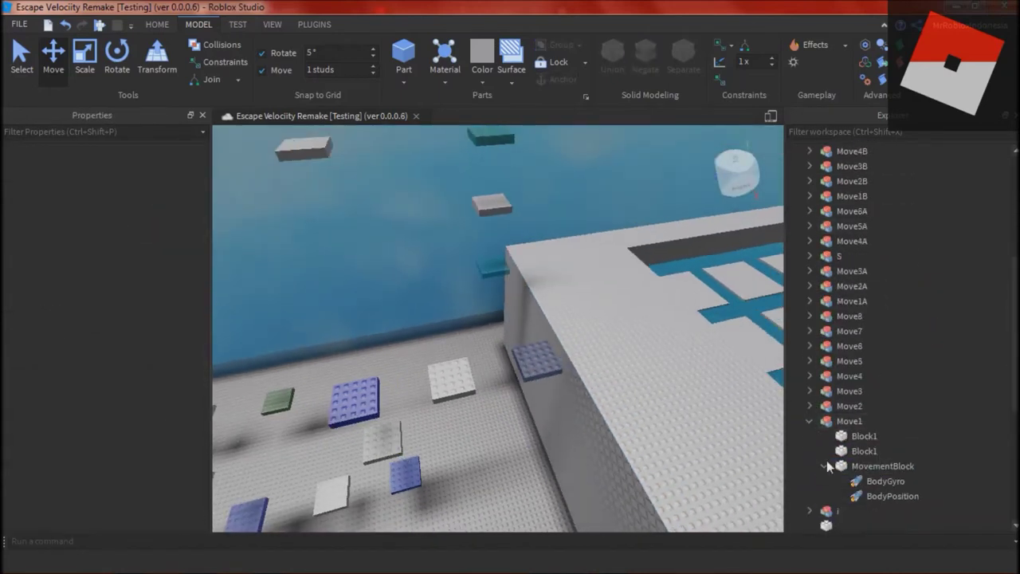
click(850, 423)
right_click(850, 423)
mouse_move(885, 279)
click(730, 124)
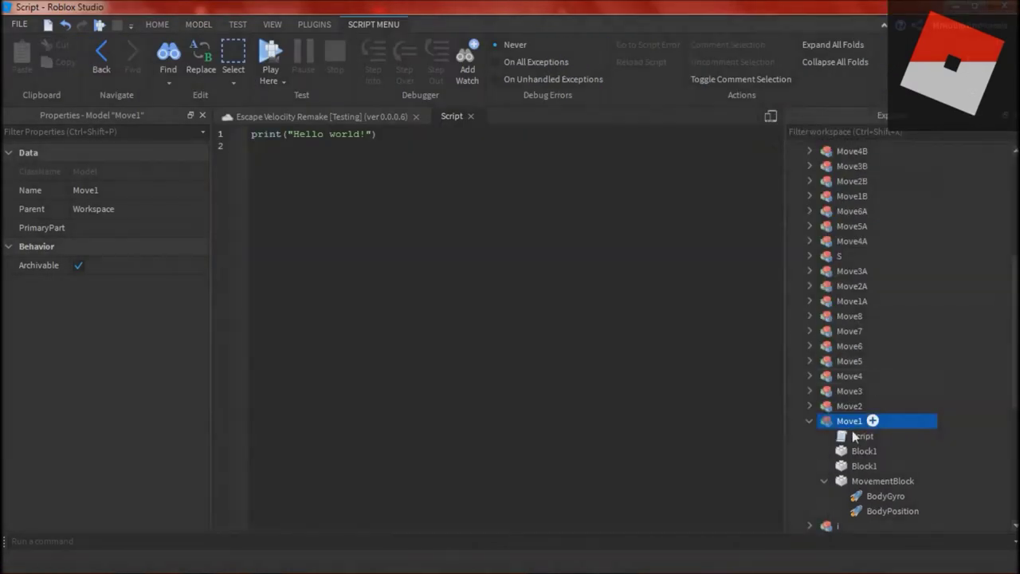
Replace the default code in Move1's script with "local model = script.Parent" and begin a second local declaration.
key(ctrl+a)
key(BackSpace)
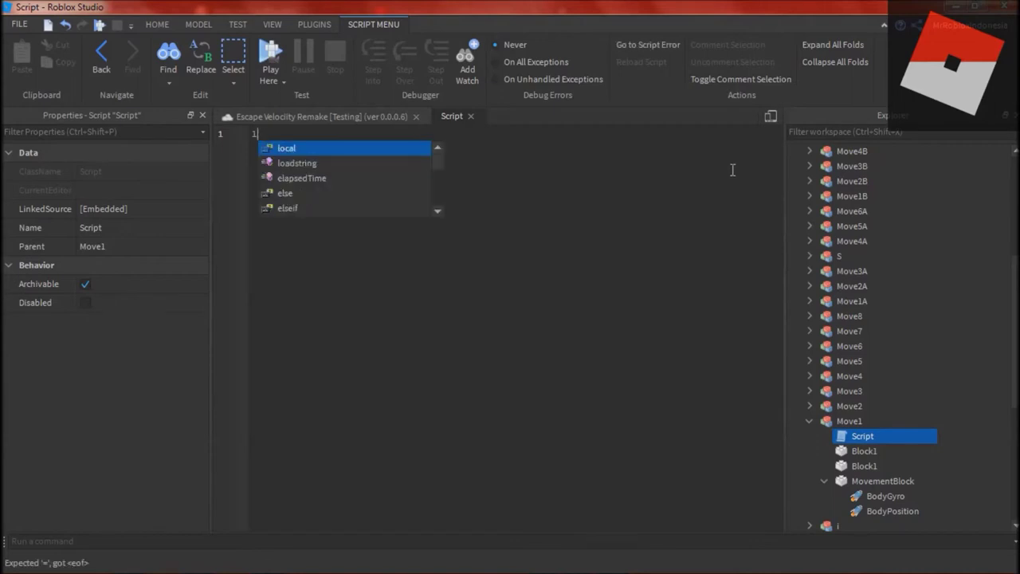
text(script.Parent)
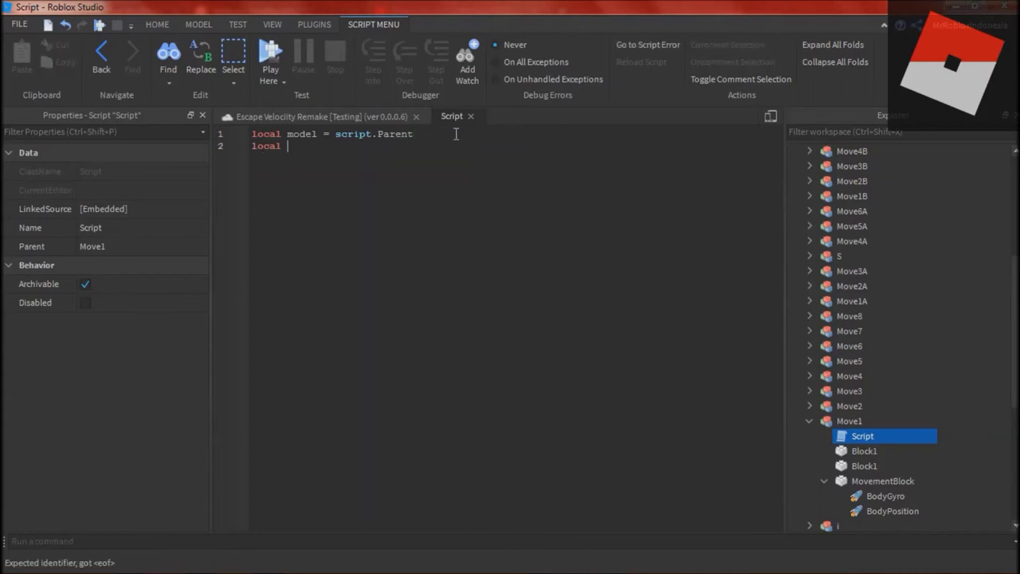
Rename the second Block1 of Move1 as 2.
click(864, 466)
click(157, 321)
text(2)
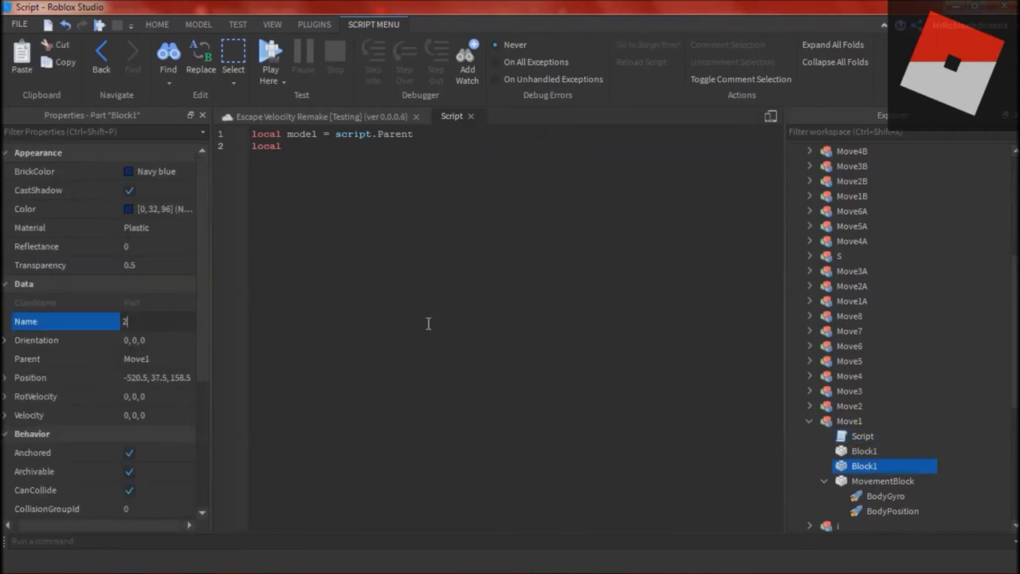
Return to the level view, collapse Move1 and expand the other Move groups and S to reach their Block1 parts.
click(810, 421)
click(321, 116)
click(810, 407)
click(810, 391)
click(810, 376)
click(810, 361)
click(810, 346)
click(810, 332)
click(810, 302)
click(810, 272)
click(809, 256)
click(808, 436)
scroll(843, 374, up, 1)
click(810, 286)
click(810, 256)
click(810, 241)
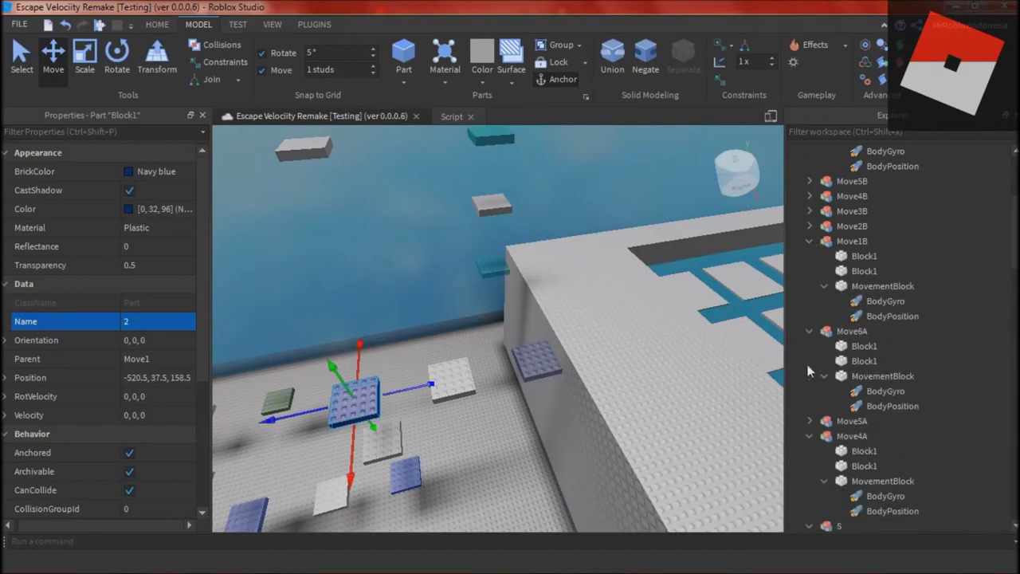
click(810, 181)
Rename the second Block1 in both Move6B and Move5B as 2.
scroll(813, 215, up, 3)
click(861, 257)
click(158, 322)
text(2)
click(861, 346)
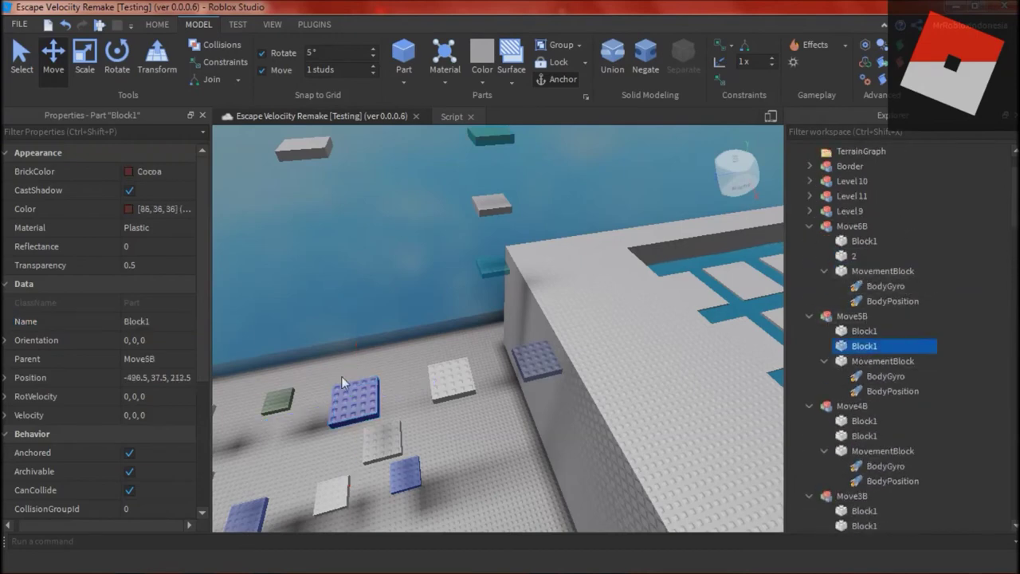
click(158, 322)
text(2)
Rename the second Block1 in Move4B and Move3B as 2, and collapse Move6B, Move5B and Move4B.
click(850, 436)
click(88, 322)
text(2)
scroll(850, 447, down, 1)
click(851, 481)
click(84, 322)
text(2)
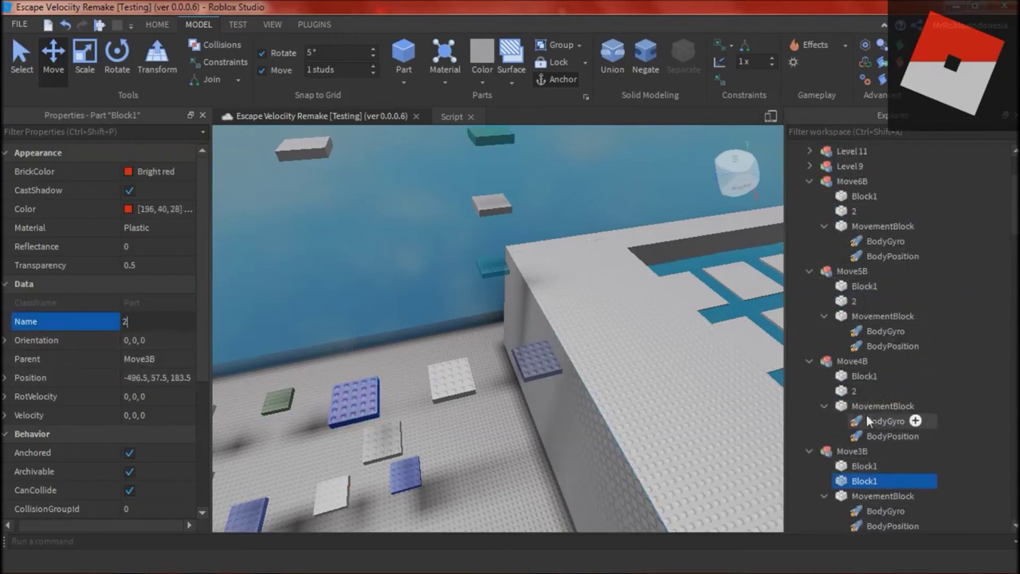
click(810, 182)
click(810, 196)
click(810, 210)
Rename the second Block1 in Move2B and Move1B as 2, collapsing Move3B and Move2B.
click(864, 346)
click(158, 321)
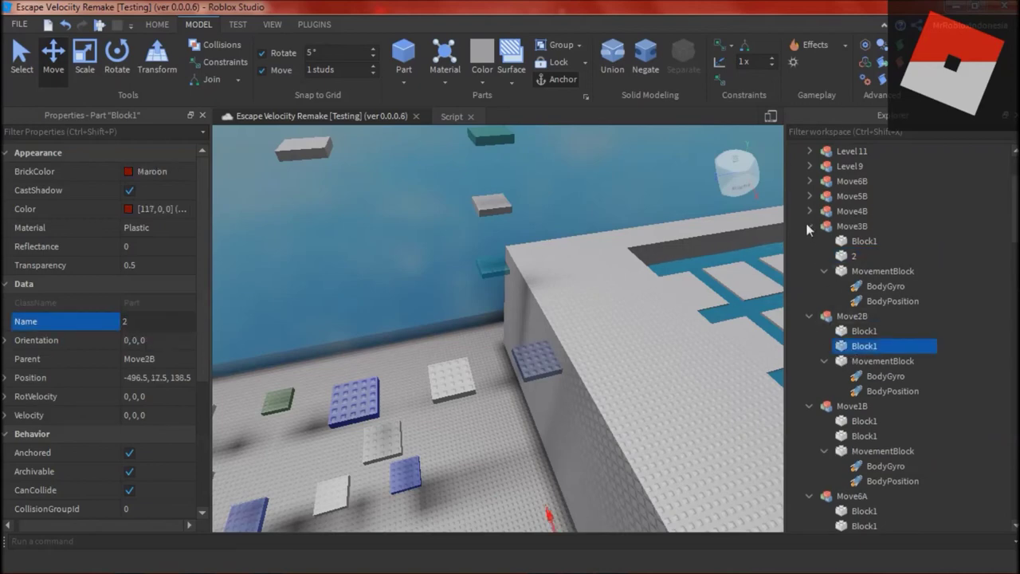
click(809, 227)
click(810, 241)
click(864, 286)
click(149, 322)
text(2)
Rename the second Block1 in Move6A and Move5A as 2, collapsing Move1B and Move6A.
click(809, 256)
click(862, 302)
click(149, 322)
click(810, 273)
scroll(837, 279, down, 1)
click(861, 272)
click(164, 323)
text(2)
Rename the second Block1 in Move4A and S as 2, and collapse the finished groups.
click(810, 241)
click(845, 287)
click(151, 322)
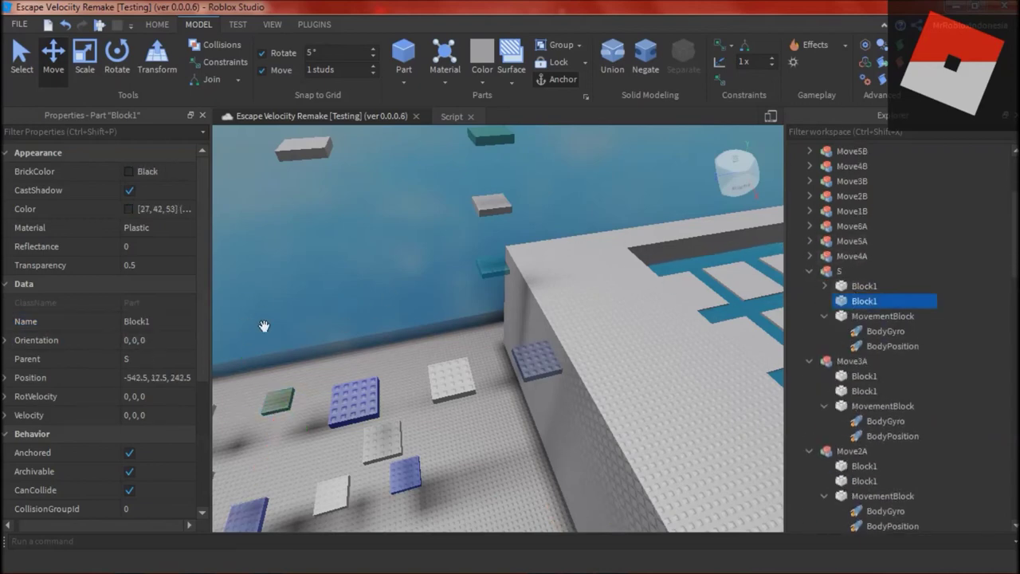
click(152, 322)
text(2)
click(819, 276)
click(810, 273)
Rename the second Block1 in Move3A and Move2A as 2, and collapse both groups.
click(859, 317)
click(151, 322)
text(2)
click(810, 287)
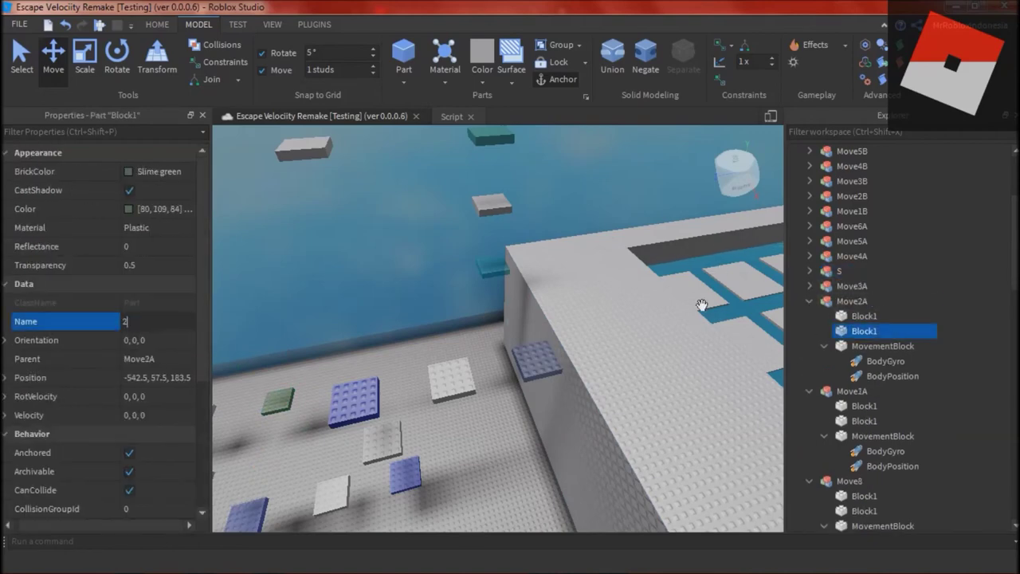
click(809, 301)
Rename the second Block1 in Move1A and Move8 as 2, collapsing Move1A.
click(864, 346)
click(159, 322)
text(2)
click(809, 316)
click(864, 361)
click(160, 322)
text(2)
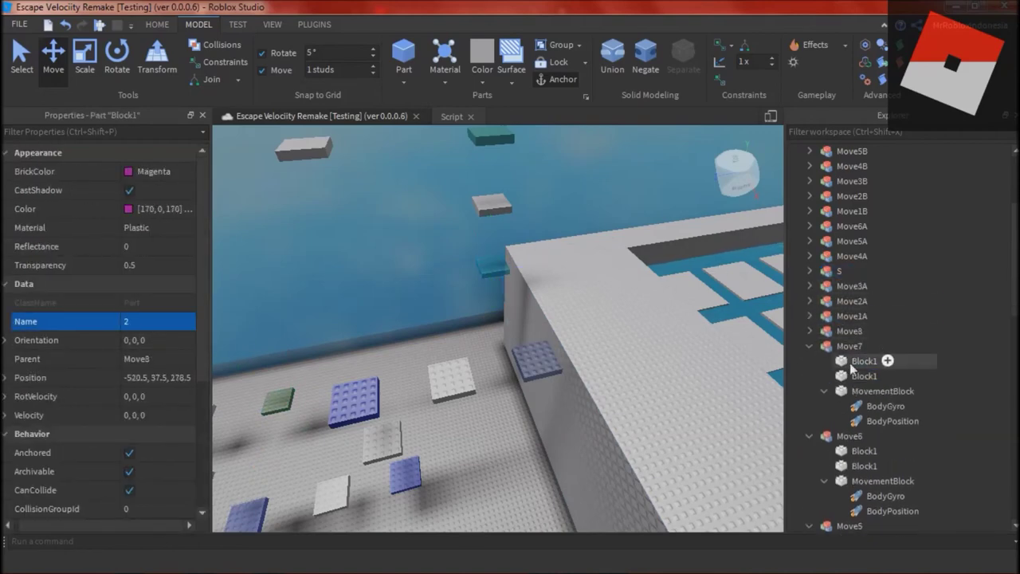
Rename the second Block1 in Move7 and Move6 as 2, collapsing Move7.
click(863, 375)
click(160, 322)
text(2)
click(809, 346)
scroll(885, 350, down, 1)
click(864, 346)
click(160, 322)
text(2)
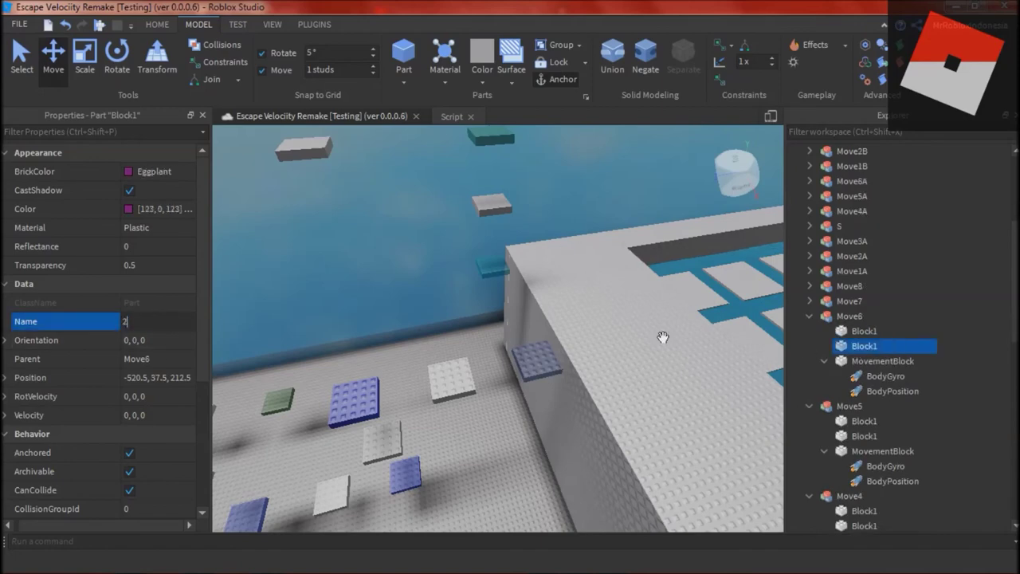
Rename the second Block1 in the remaining groups from Move5 down to Move2 as 2, and collapse them.
click(809, 316)
click(864, 361)
click(159, 322)
text(2)
click(809, 331)
click(864, 376)
click(160, 322)
text(2)
click(159, 322)
text(2)
click(809, 332)
scroll(861, 374, down, 1)
Reopen Move1's script and complete its second line as "local start = model.Block1".
double_click(858, 317)
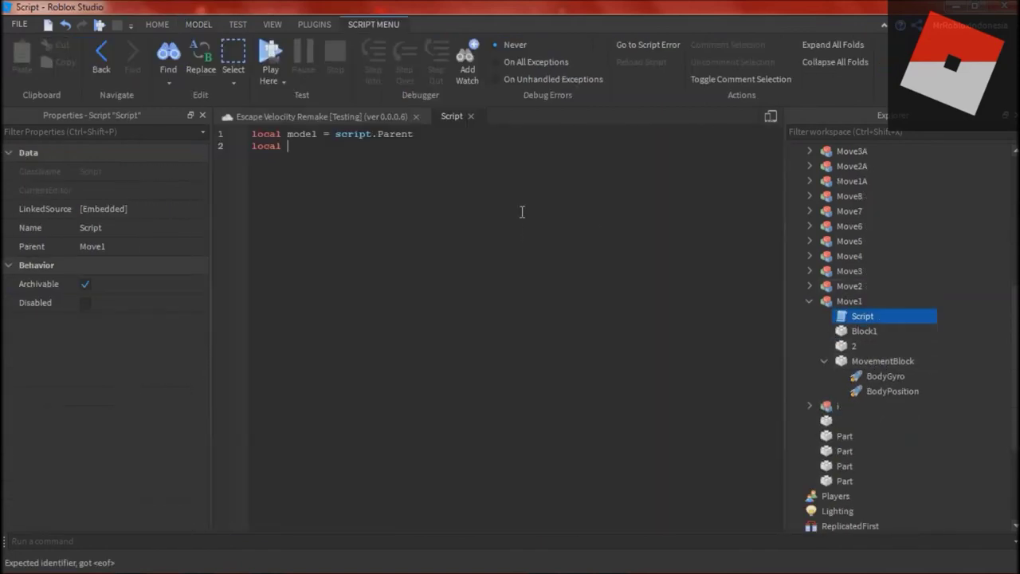
text(mo)
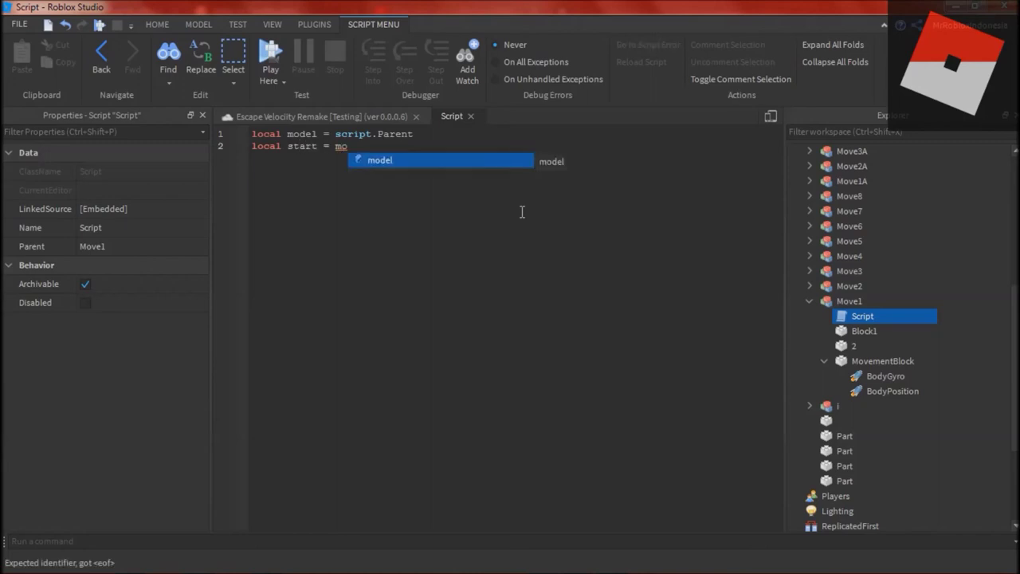
text(del.Block1)
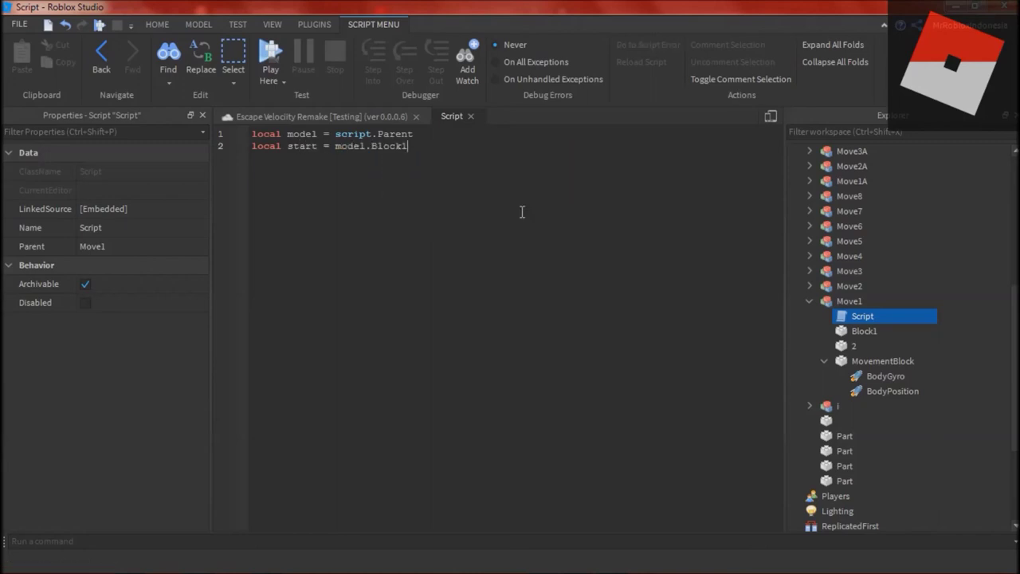
key(BackSpace)
key(BackSpace)
key(BackSpace)
key(BackSpace)
text(Block1)
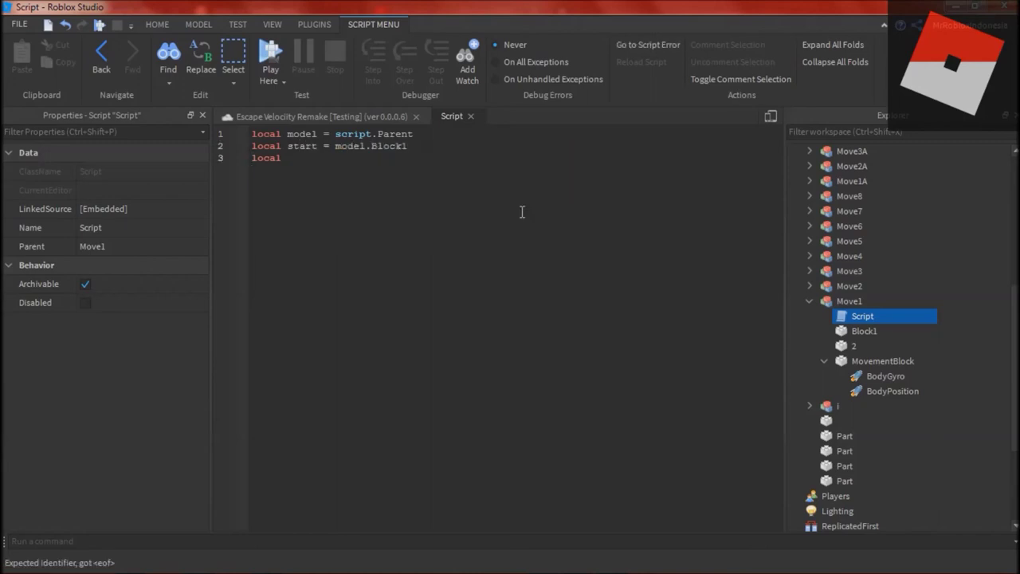
Write the script's third line as "local finish = model." and open the name of Move1's part 2 for editing.
text(.2)
click(854, 346)
click(157, 317)
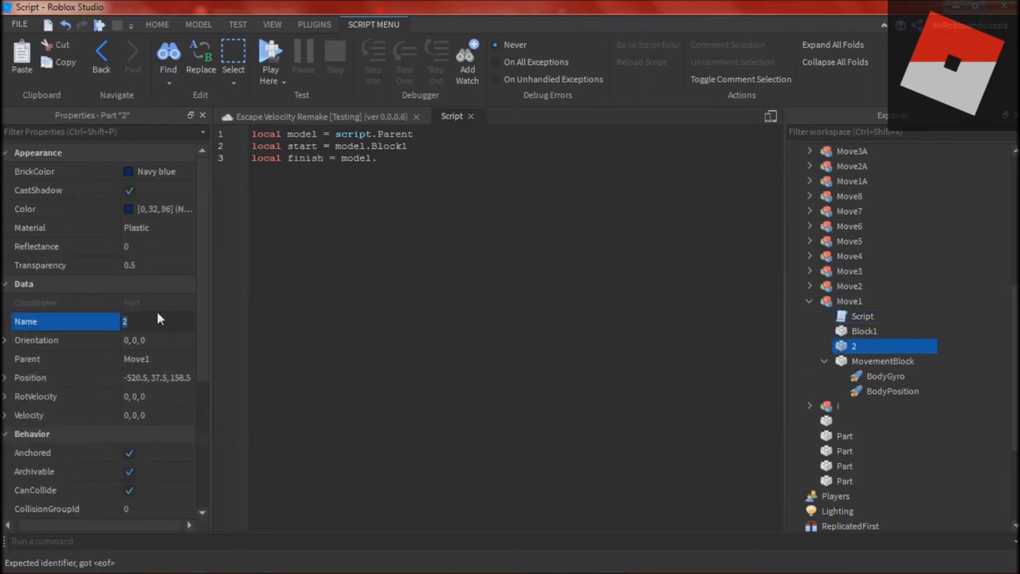